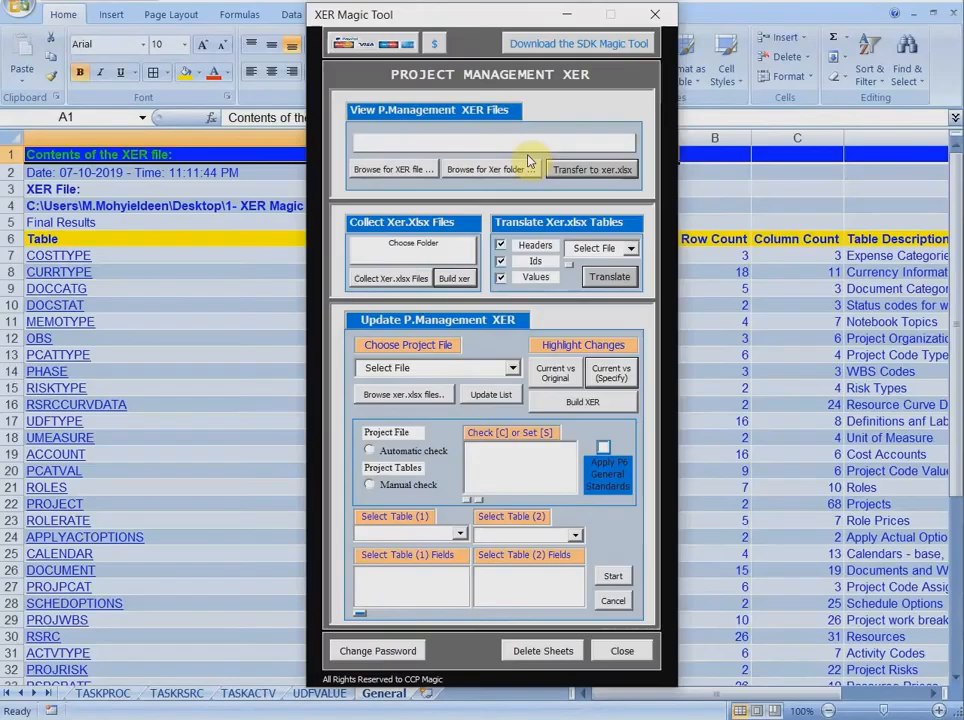
Choose the "Options 2 - 4 - 5" folder inside "1- XER Magic Tool Samples 18.8" as the XER folder to view
click(654, 13)
drag(679, 138, 352, 142)
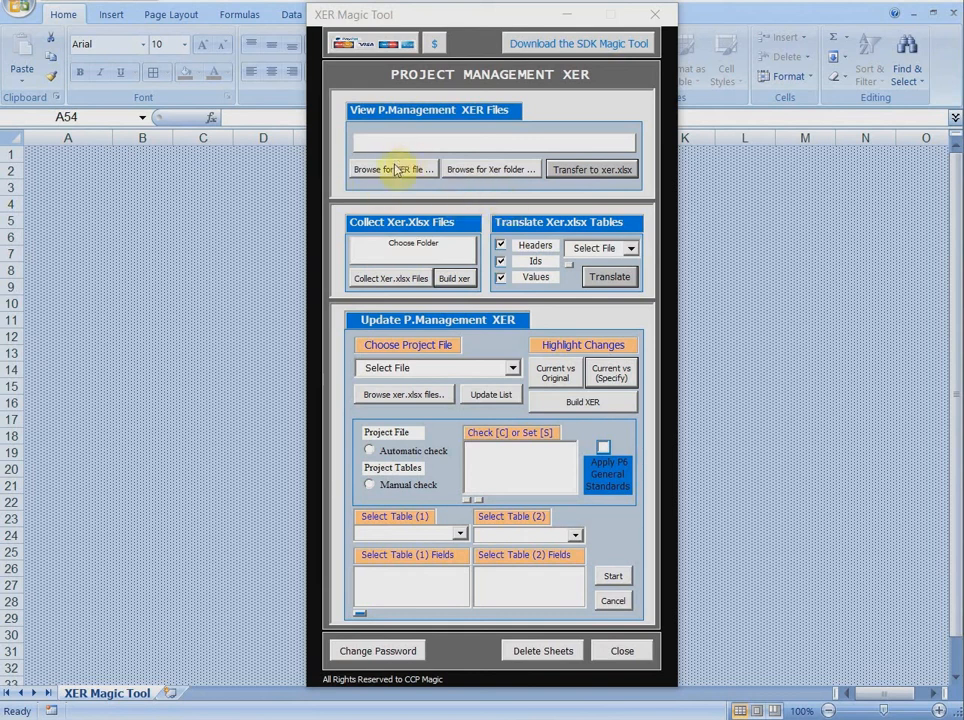
click(493, 172)
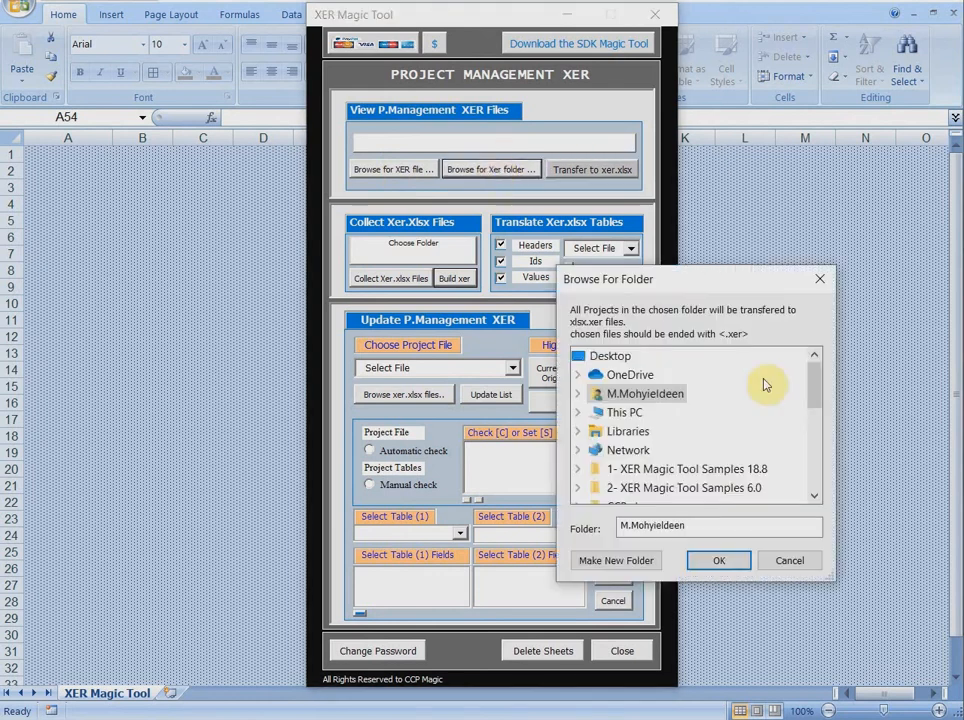
double_click(699, 472)
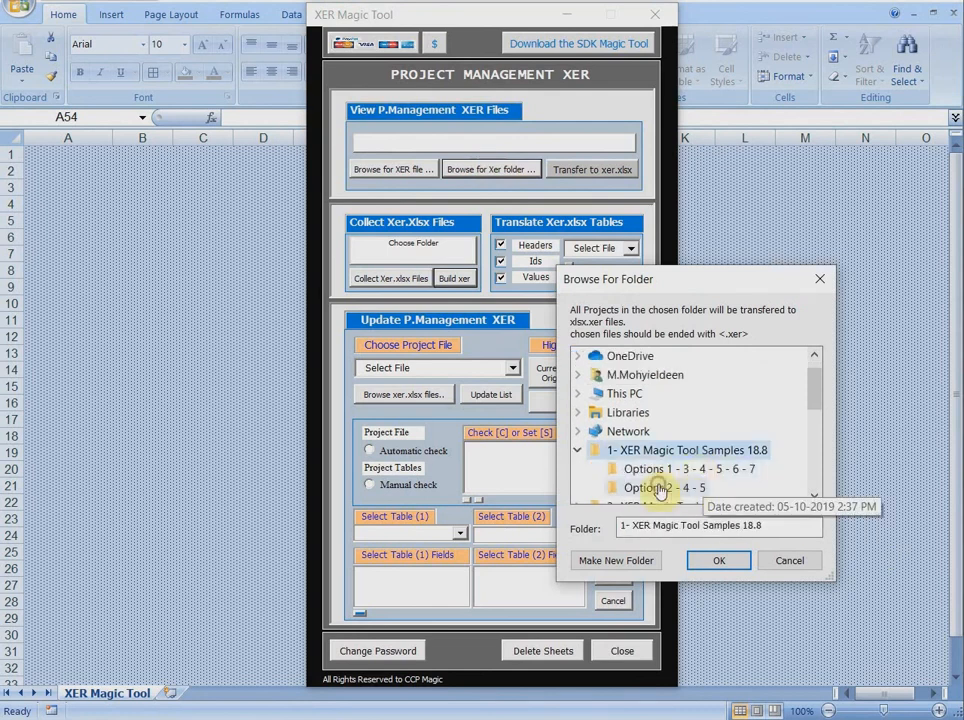
click(659, 489)
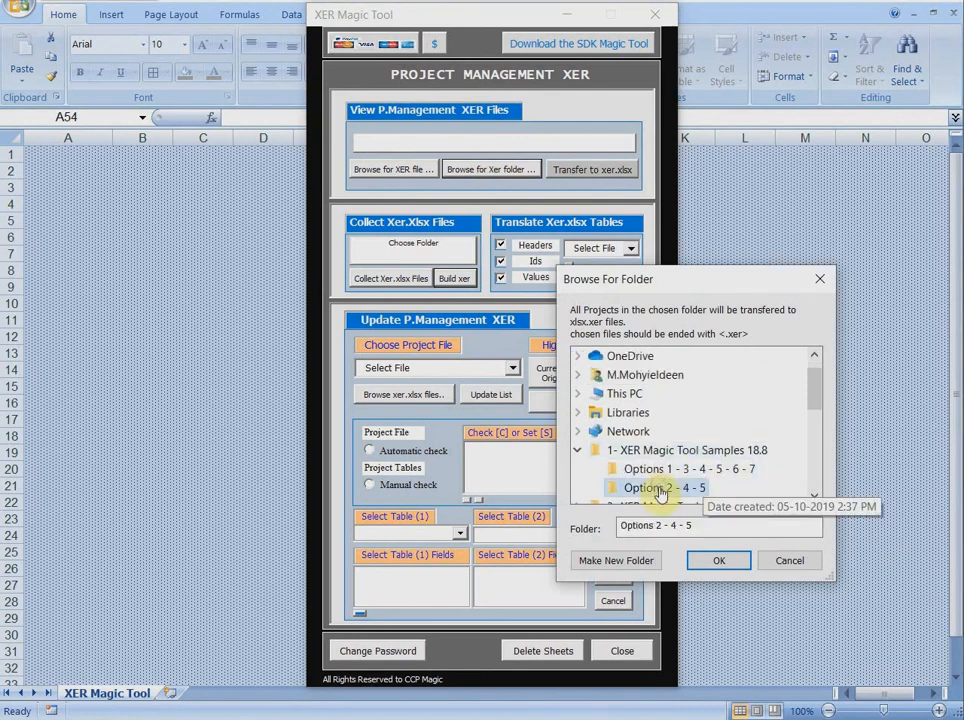
click(722, 561)
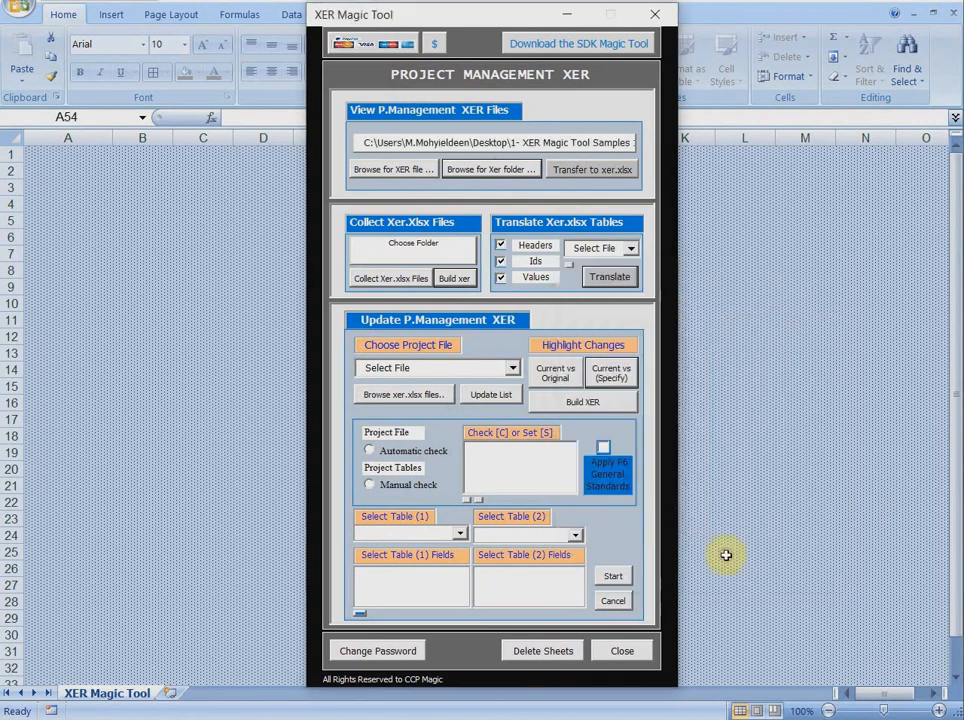
Transfer all XER files in the chosen folder to xer.xlsx format and close the results list
click(575, 172)
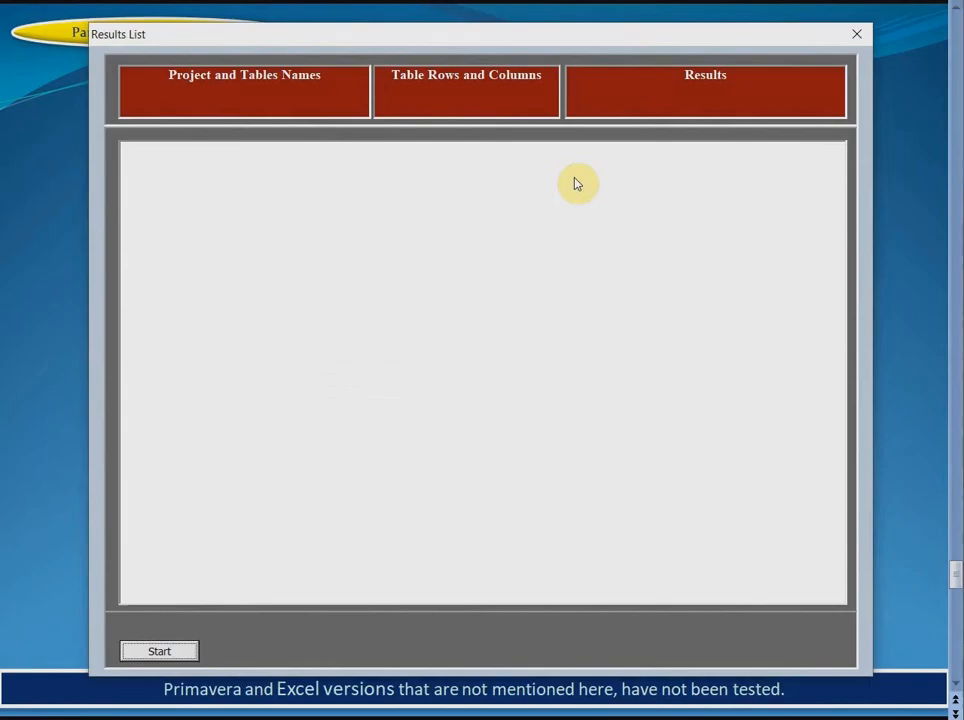
click(160, 652)
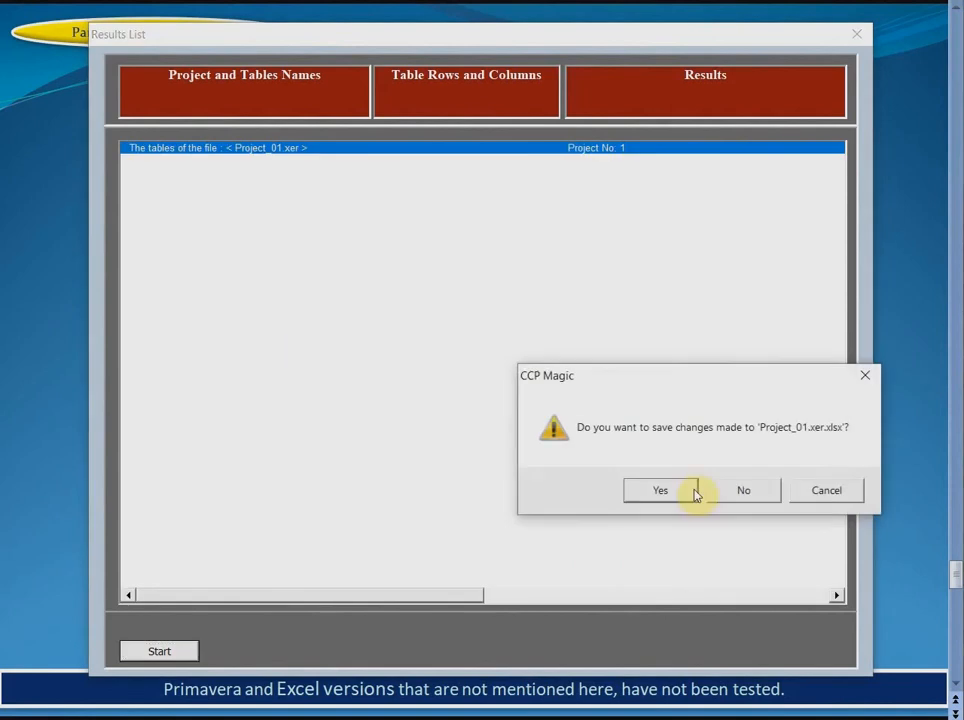
click(726, 489)
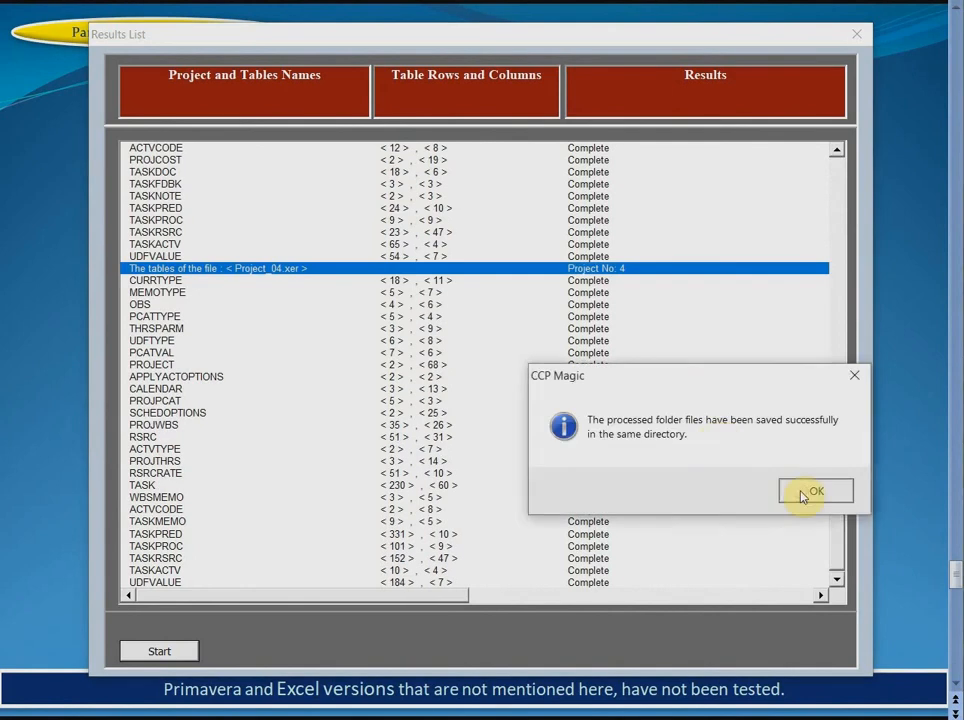
click(805, 492)
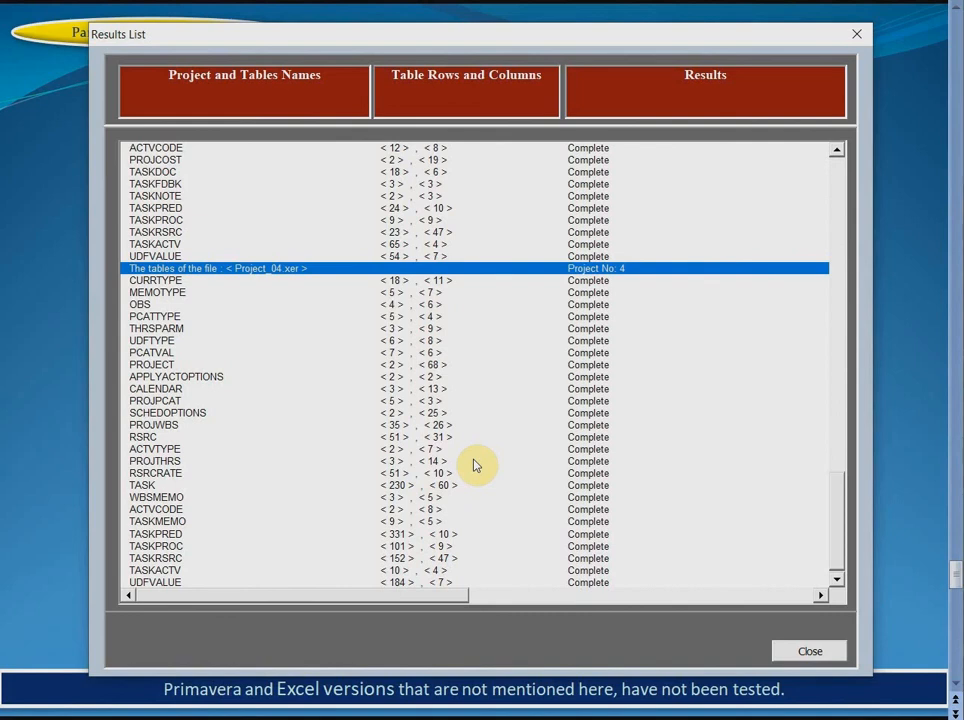
click(810, 651)
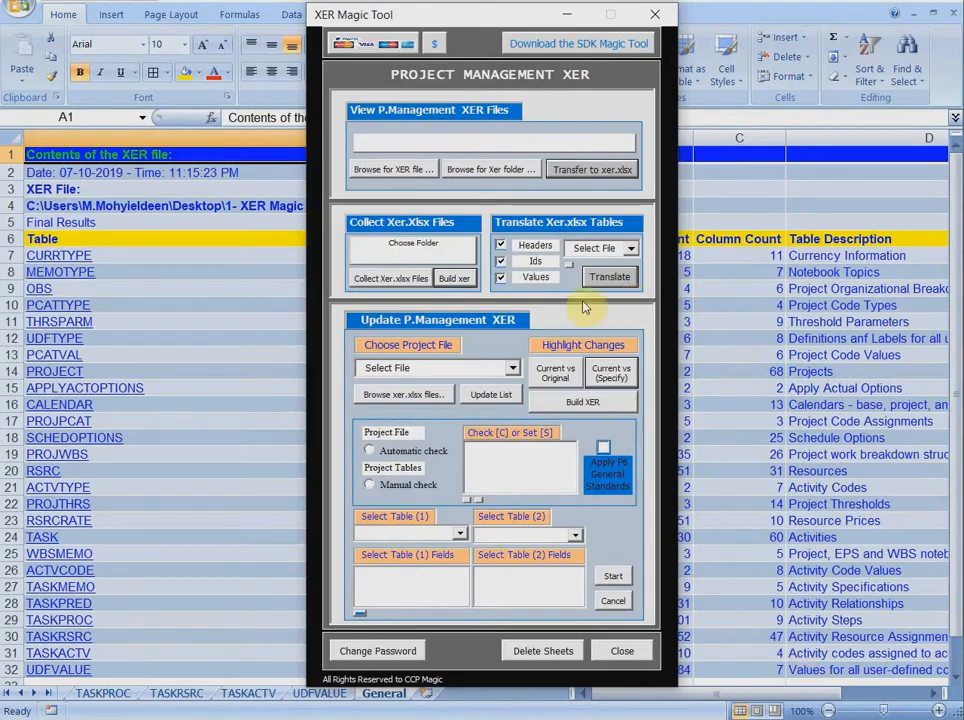
Check the converted files in the translation file list and in the "Options 1 - 3 - 4 - 5 - 6 - 7" and "Options 2 - 4 - 5" folders
click(630, 250)
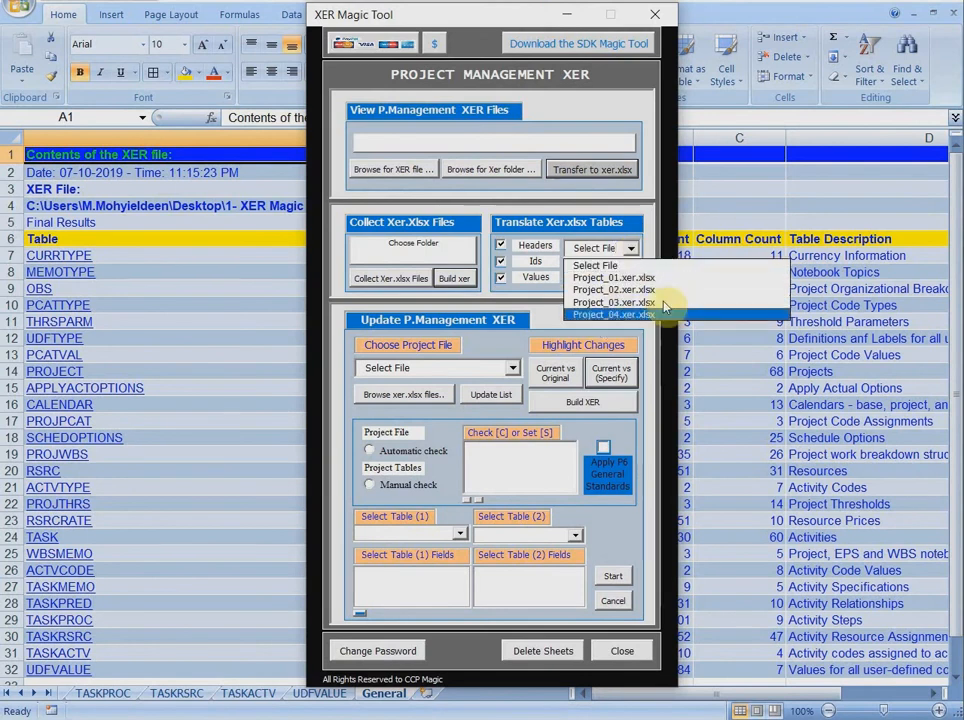
click(632, 259)
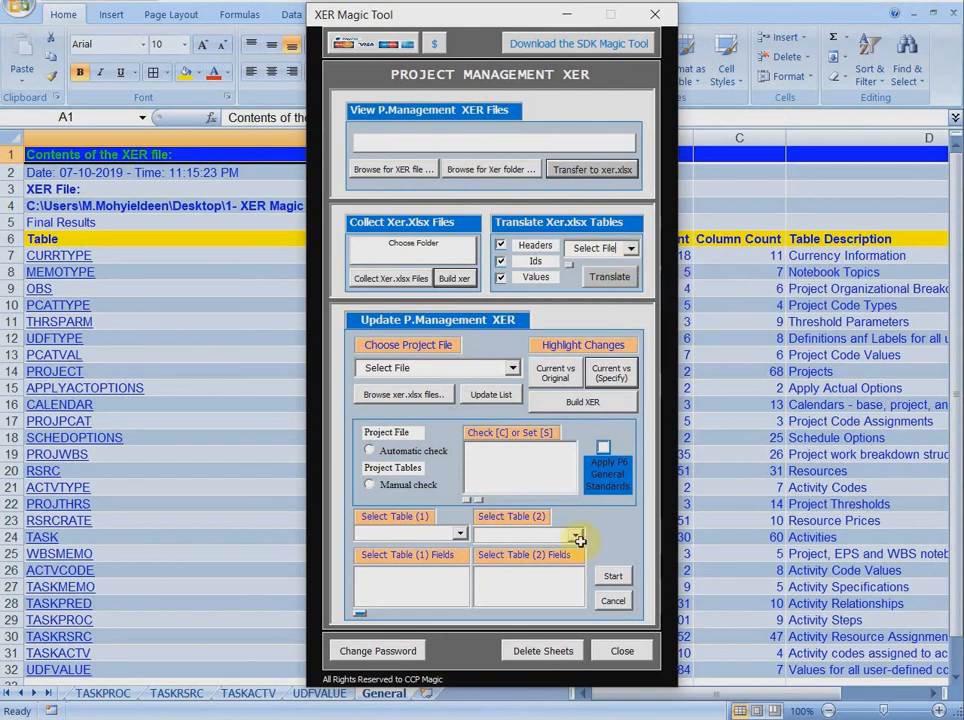
key(alt+Tab)
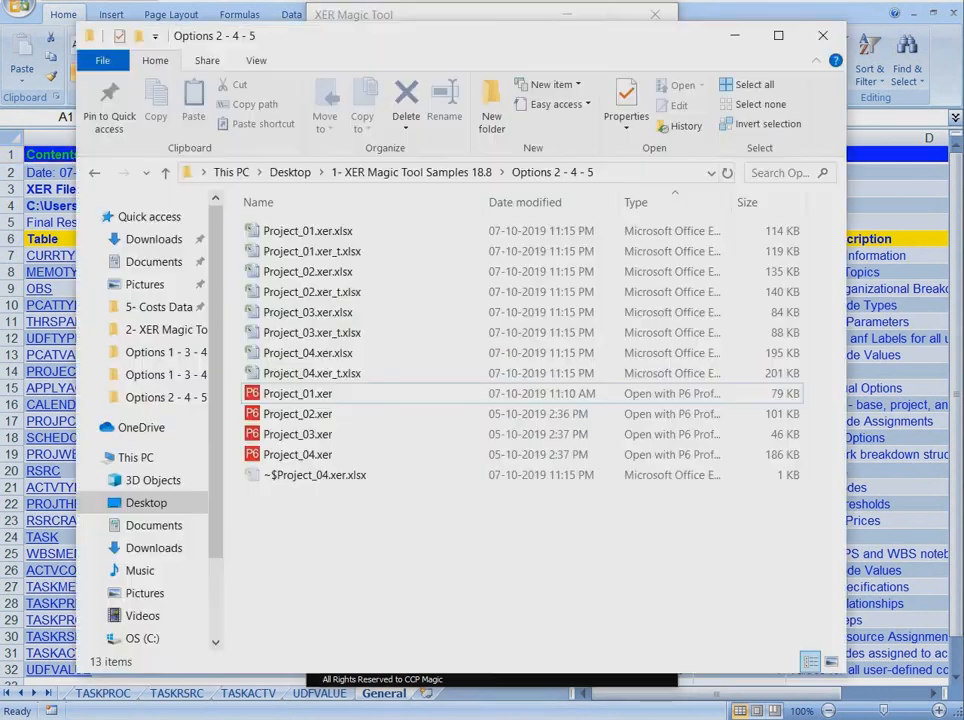
click(167, 172)
double_click(293, 232)
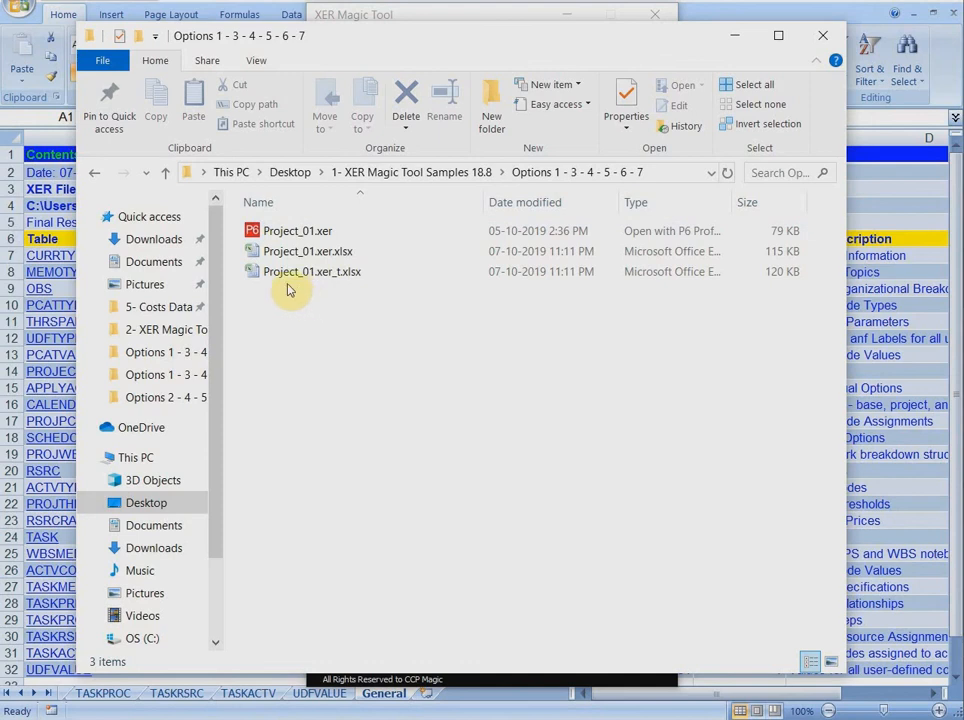
click(167, 173)
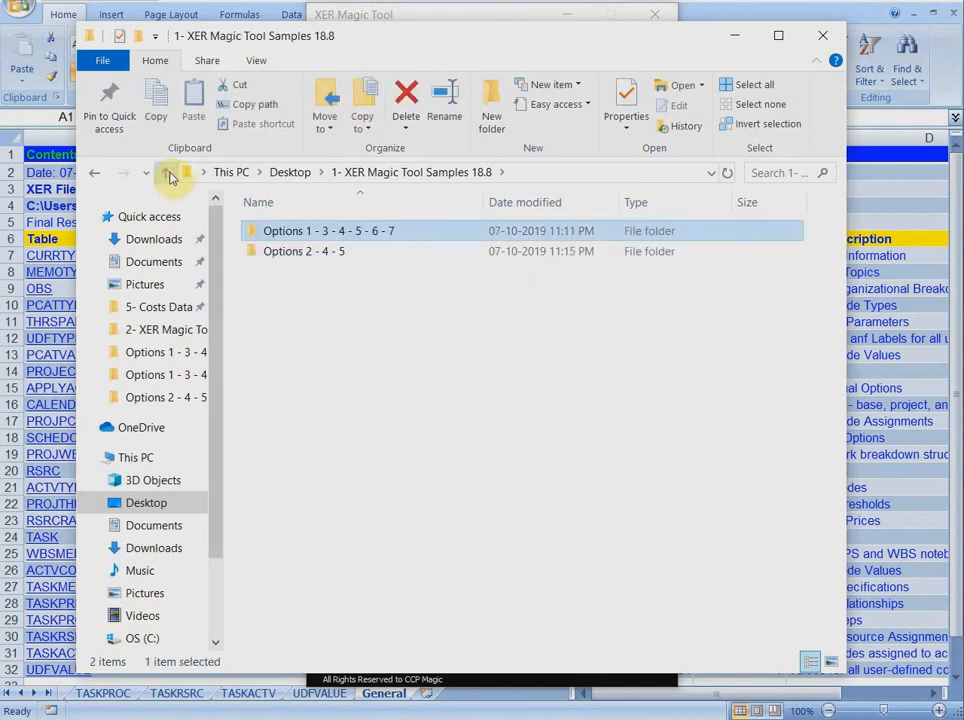
double_click(292, 255)
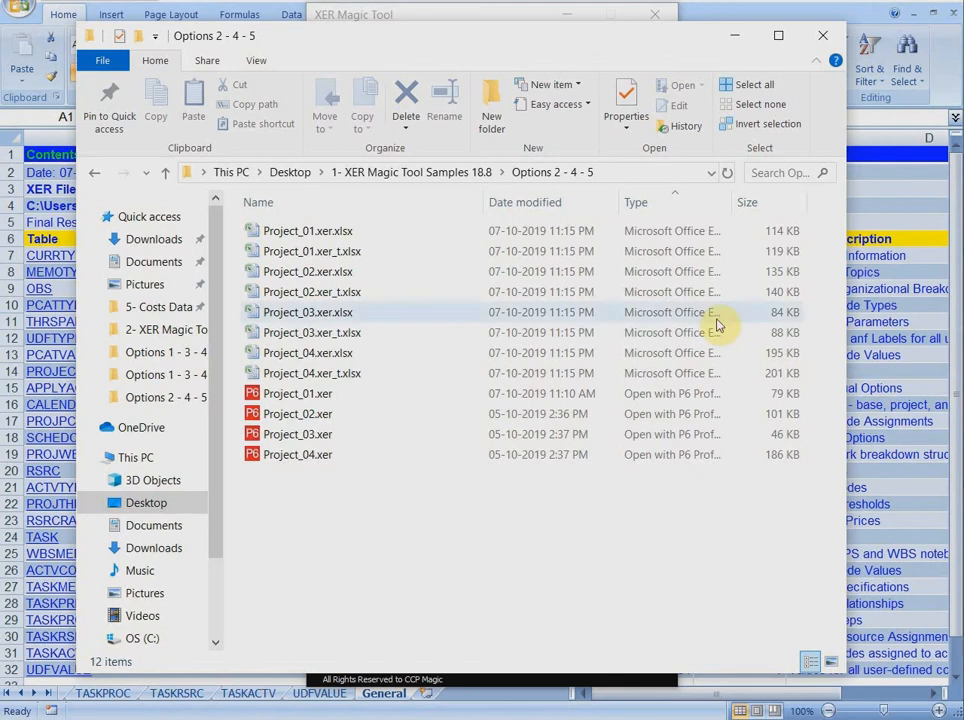
click(730, 35)
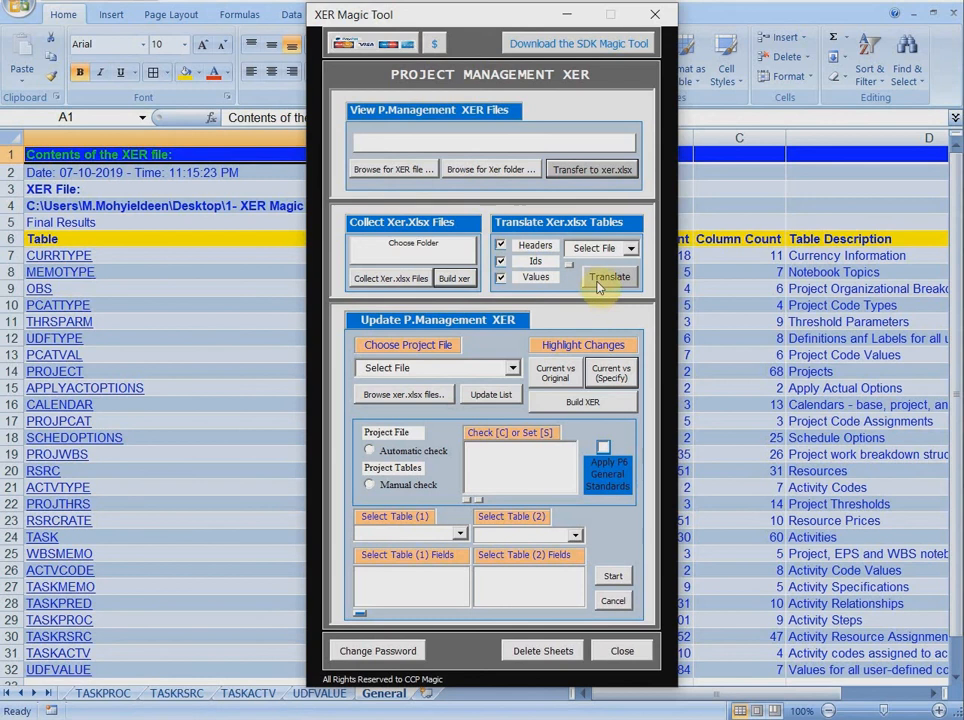
Translate the headers, Ids and values of all tables in Project_01.xer.xlsx and close the results list
click(630, 250)
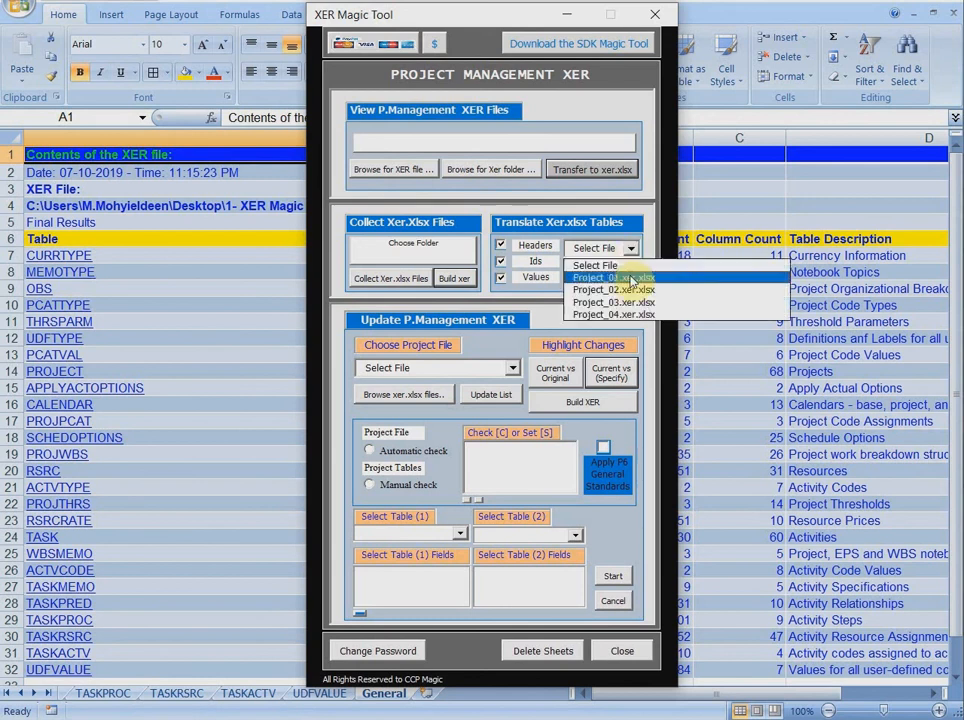
click(632, 278)
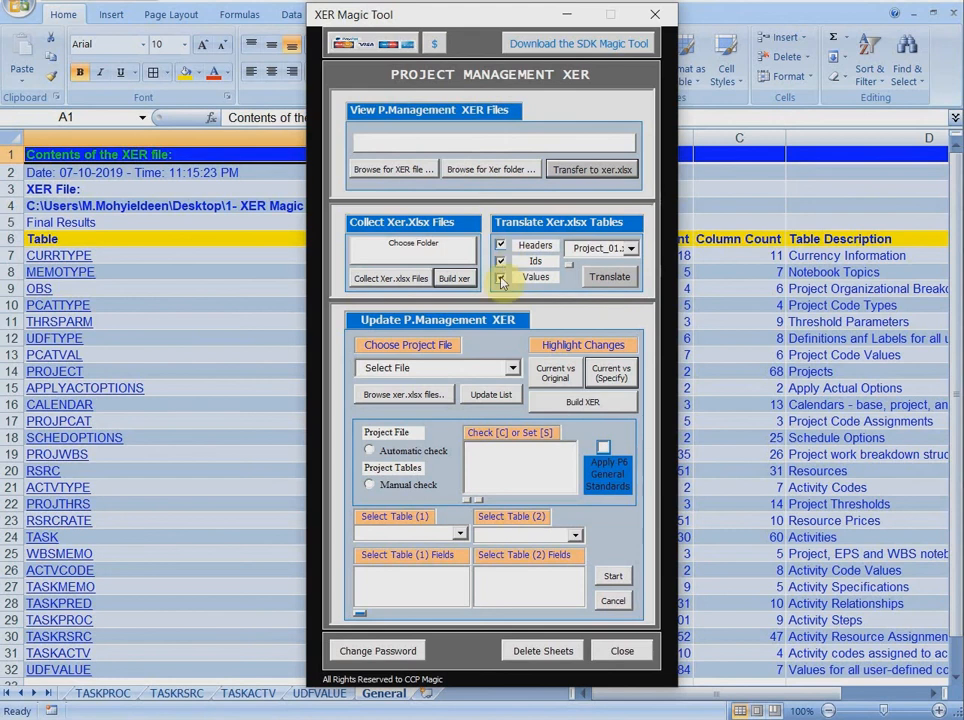
click(612, 279)
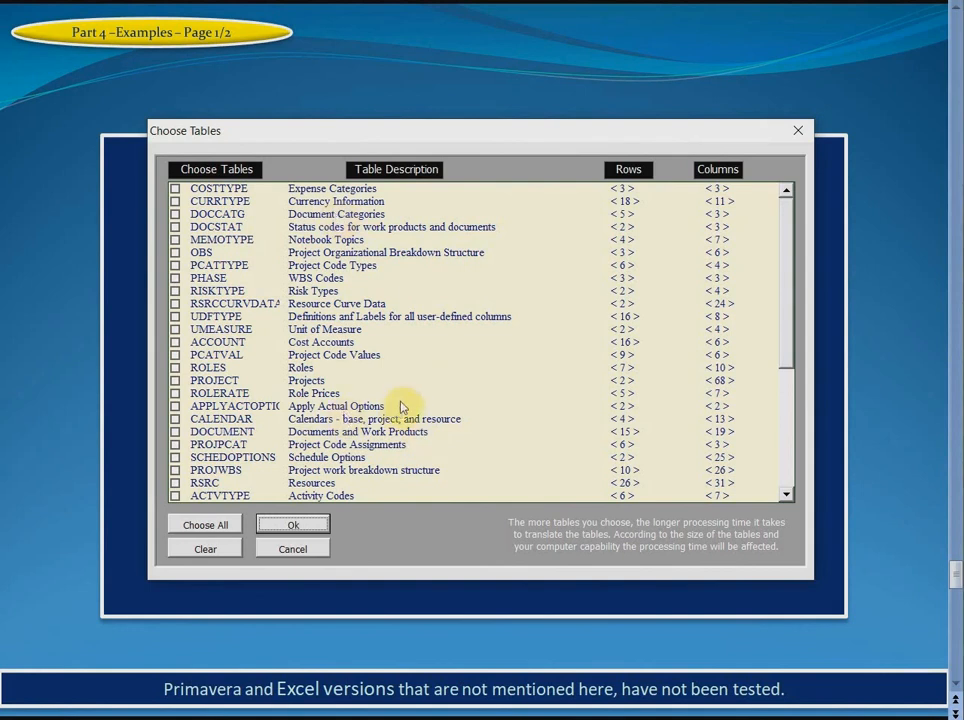
click(201, 525)
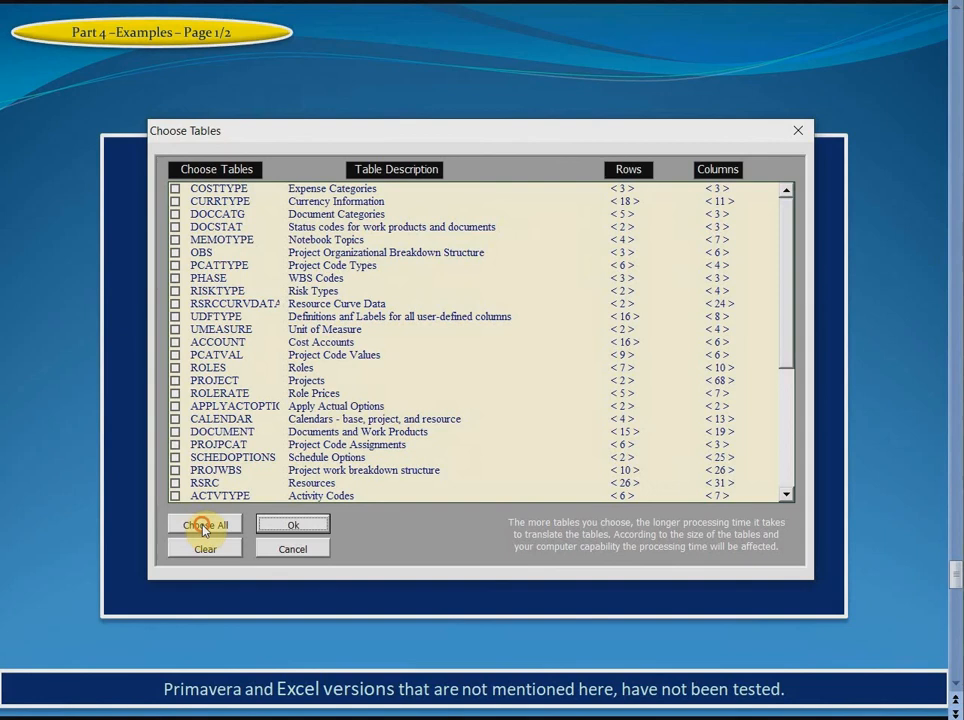
click(289, 524)
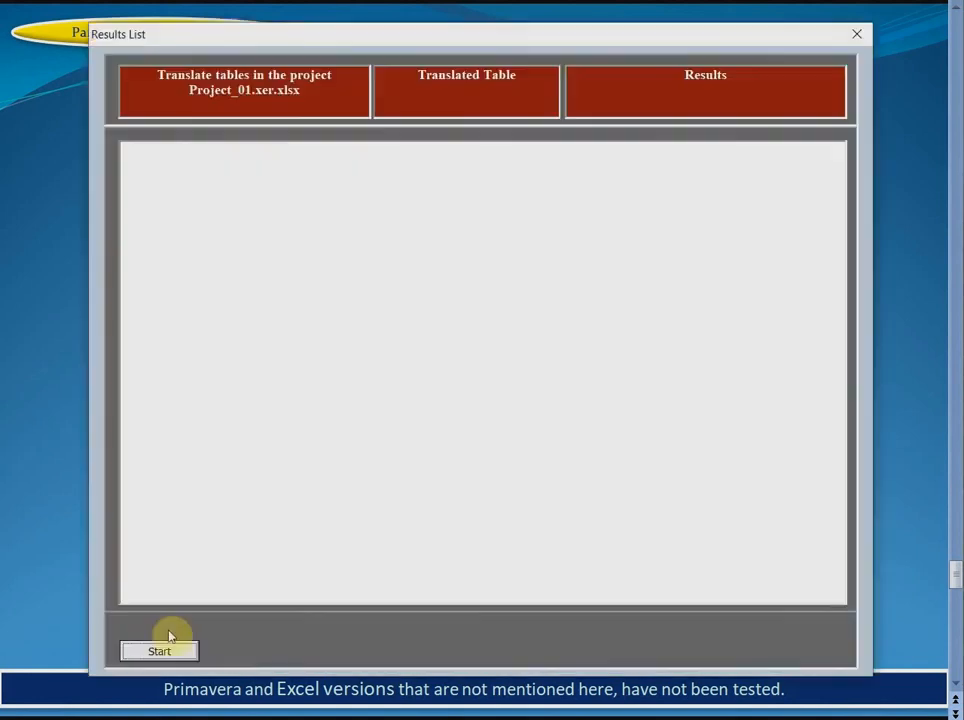
click(159, 650)
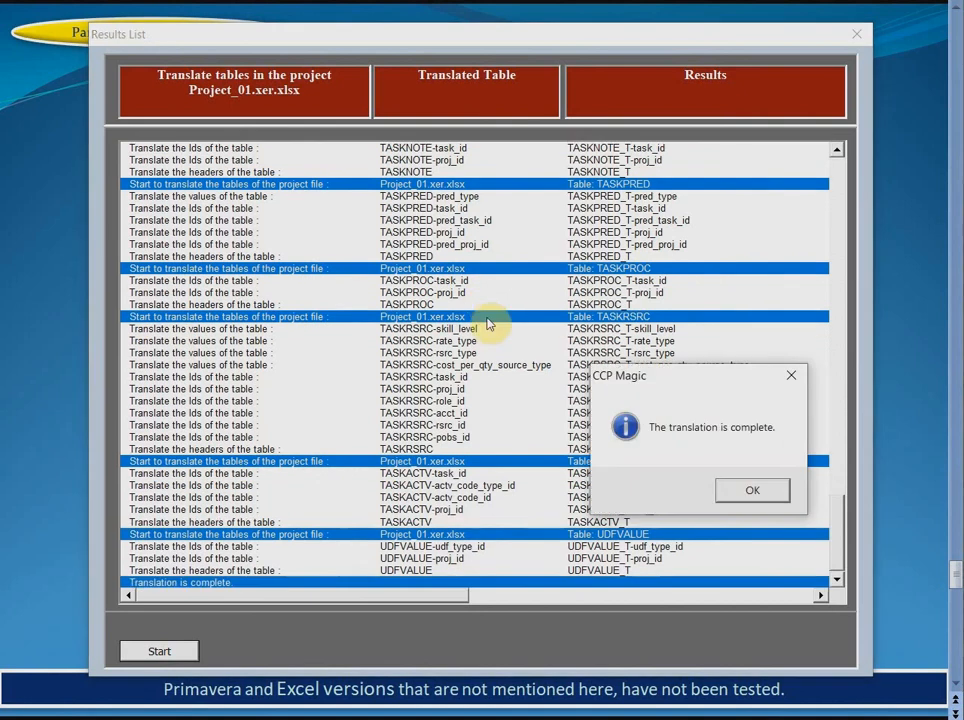
click(755, 491)
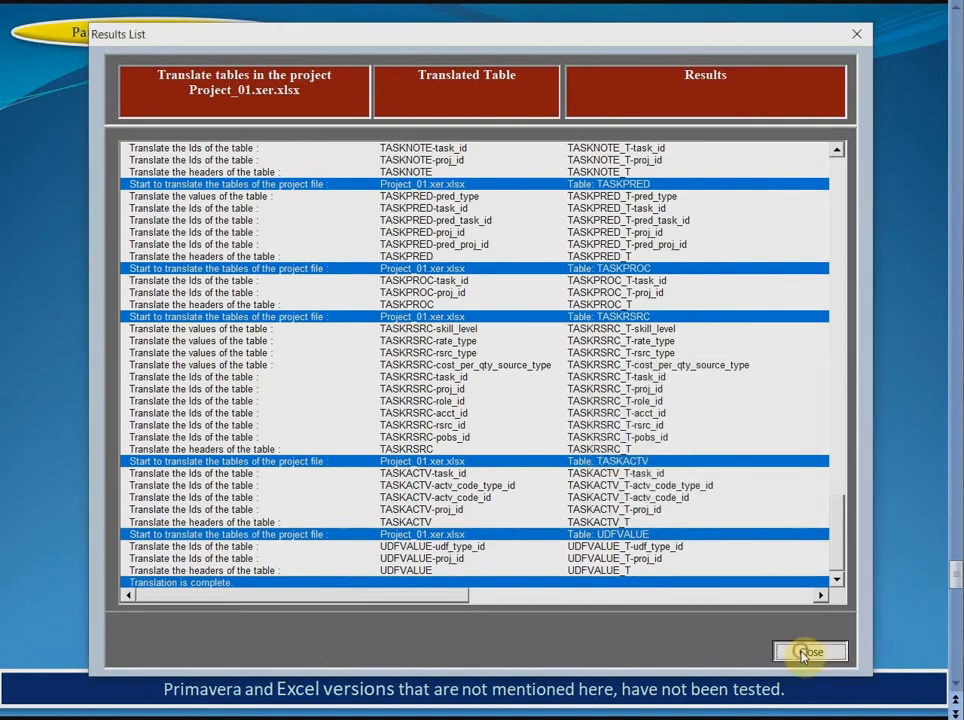
click(808, 652)
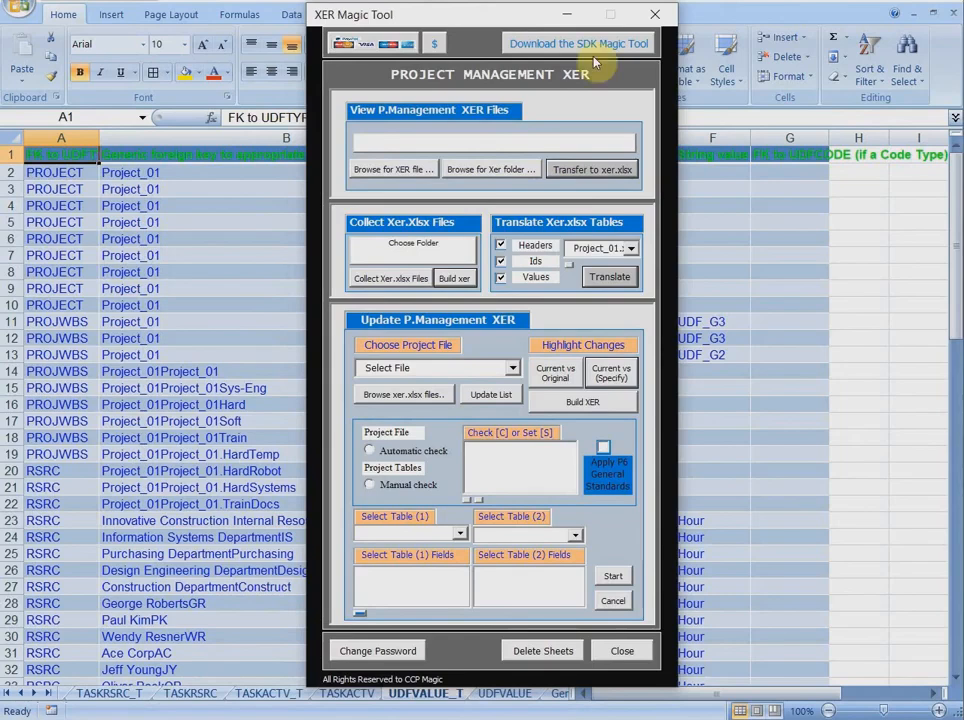
Minimize the XER Magic Tool window and compare the TASK sheet with the translated TASK_T sheet
click(567, 14)
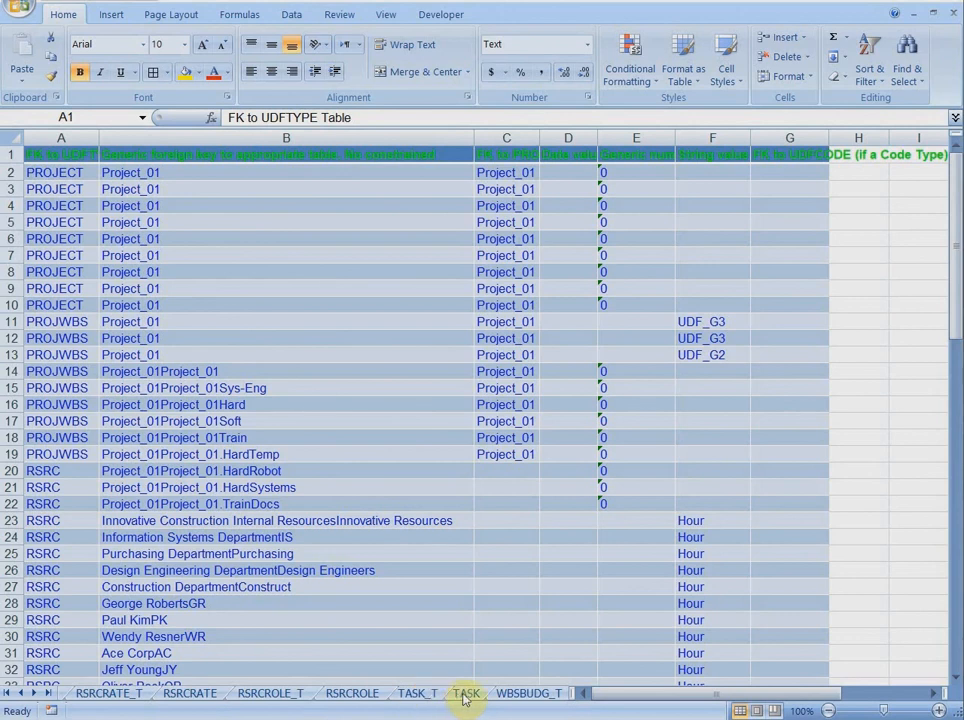
click(465, 694)
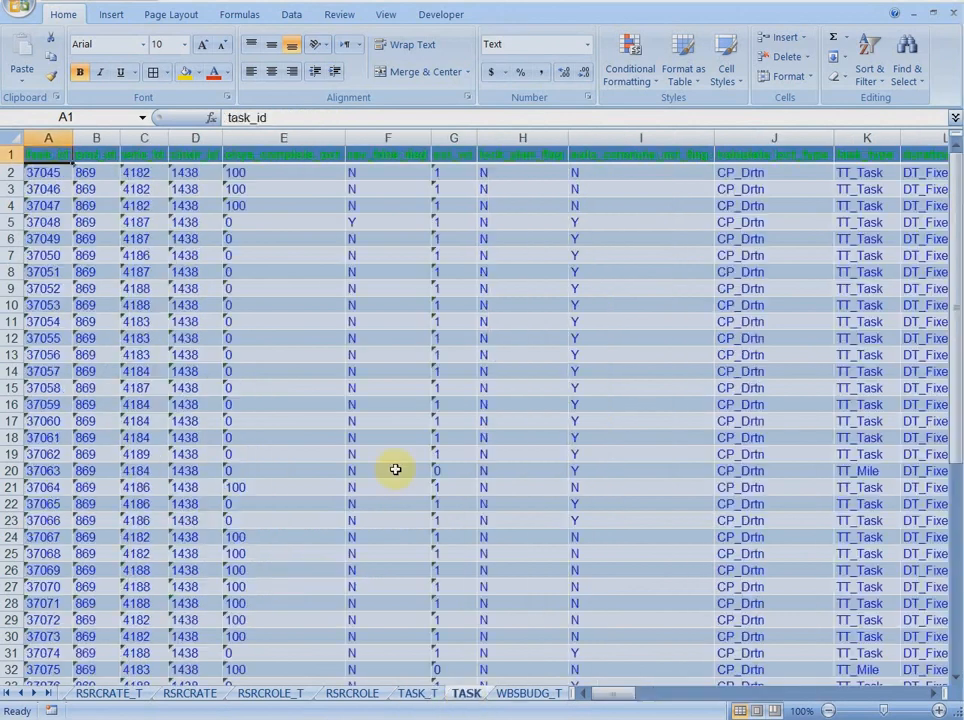
click(416, 694)
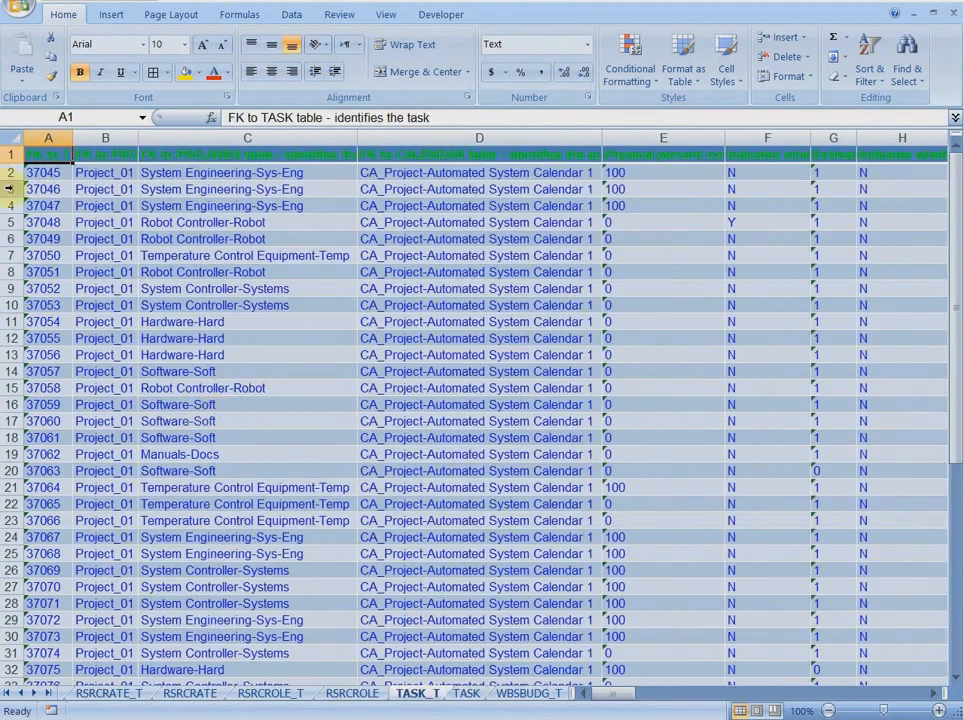
Copy rows 2 to 10 of the TASK_T sheet and insert them at row 11 of the TASK sheet
drag(9, 172, 12, 305)
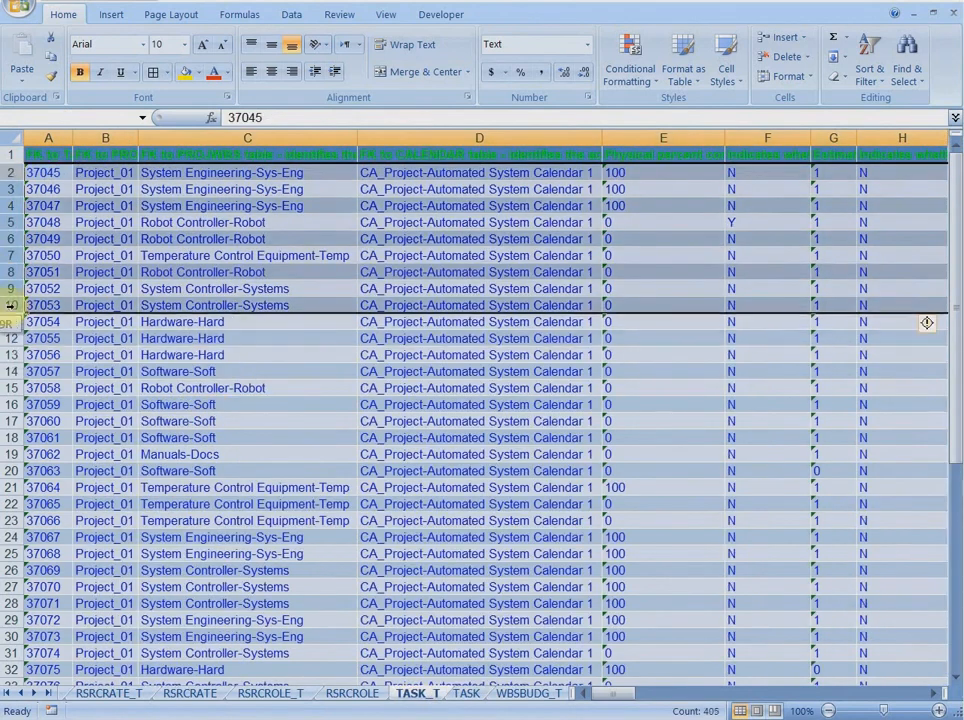
right_click(123, 268)
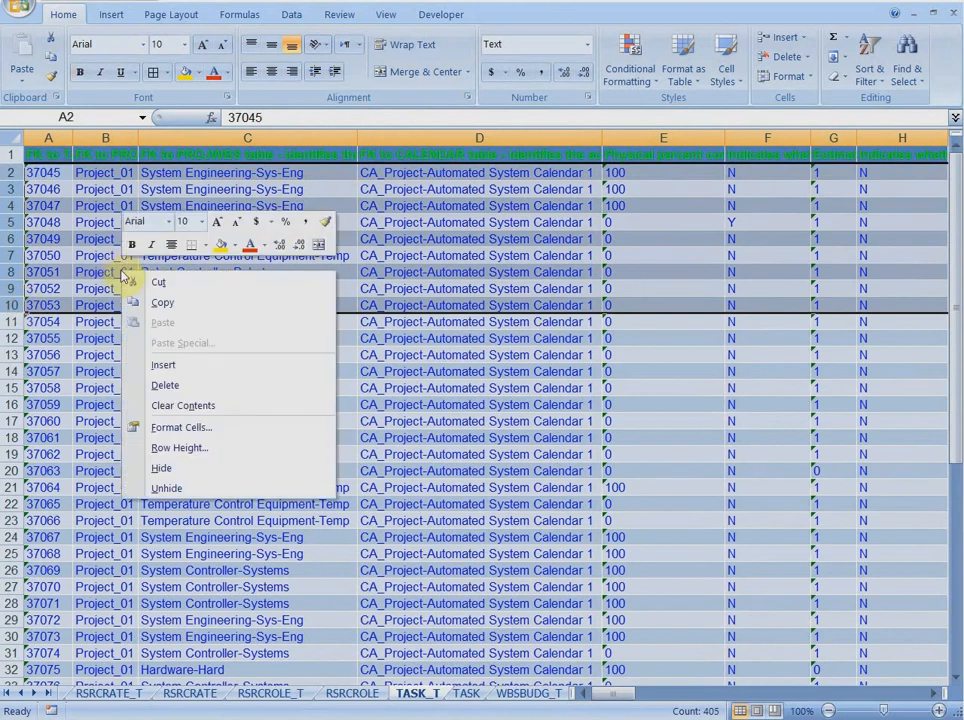
click(165, 301)
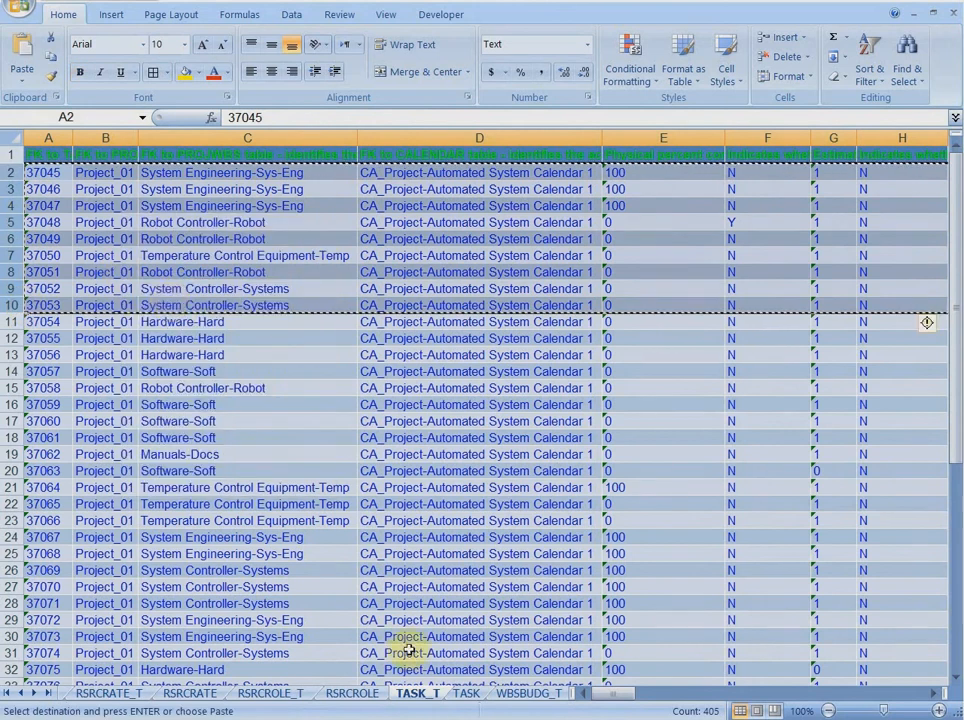
click(463, 693)
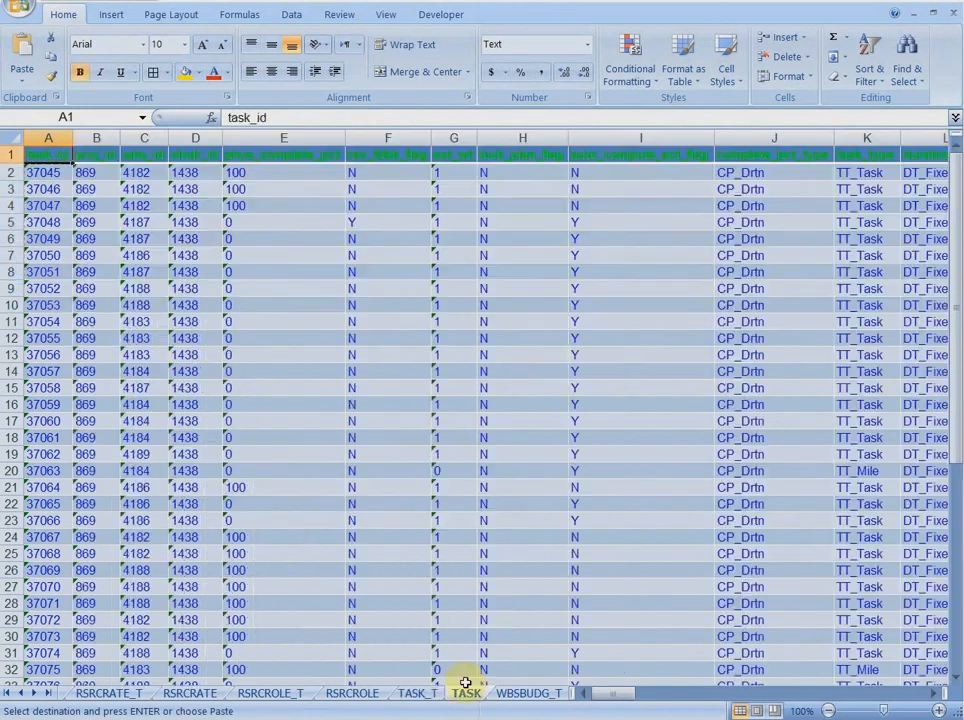
click(10, 320)
right_click(10, 320)
click(62, 412)
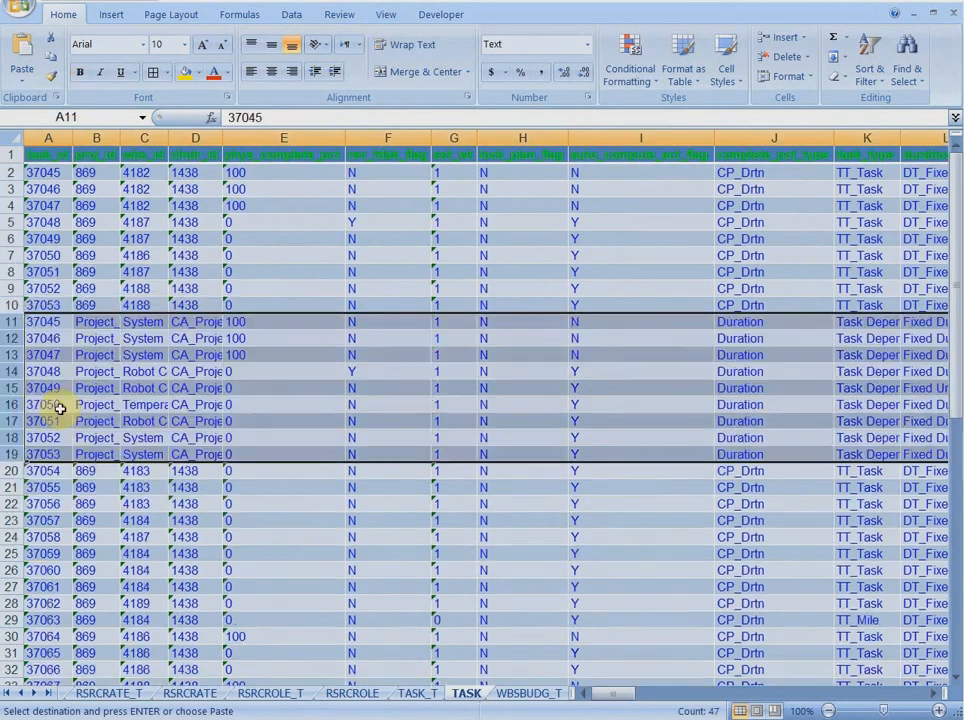
Highlight the inserted rows 11 to 19 of the TASK sheet with a yellow fill
drag(10, 334, 11, 454)
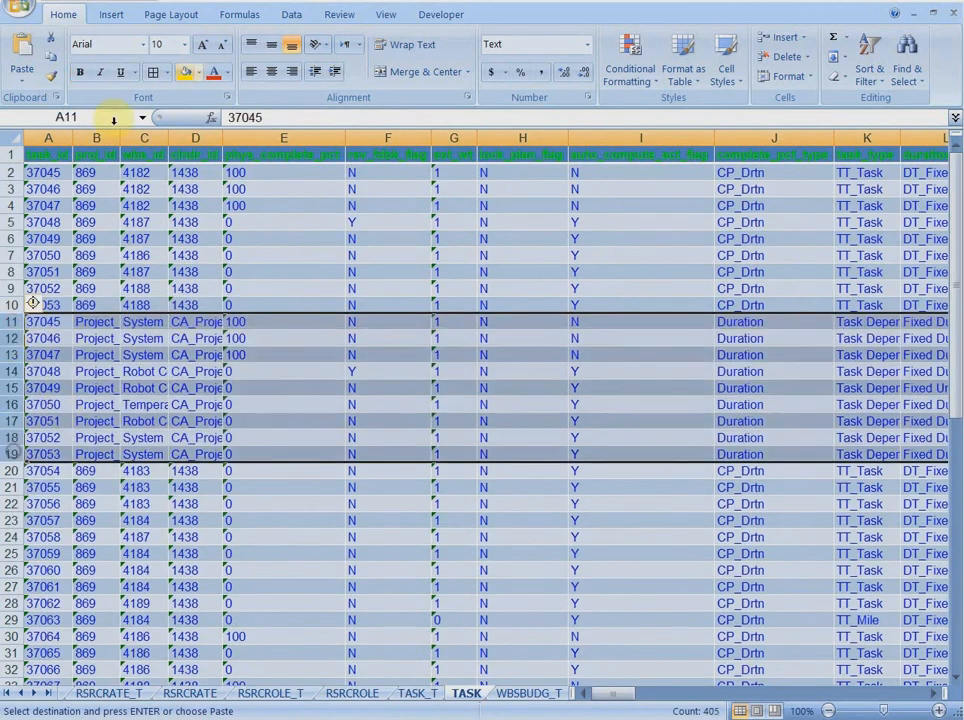
click(185, 72)
Autofit all columns of the TASK sheet and compare the original rows with the yellow translated rows across the columns
click(14, 143)
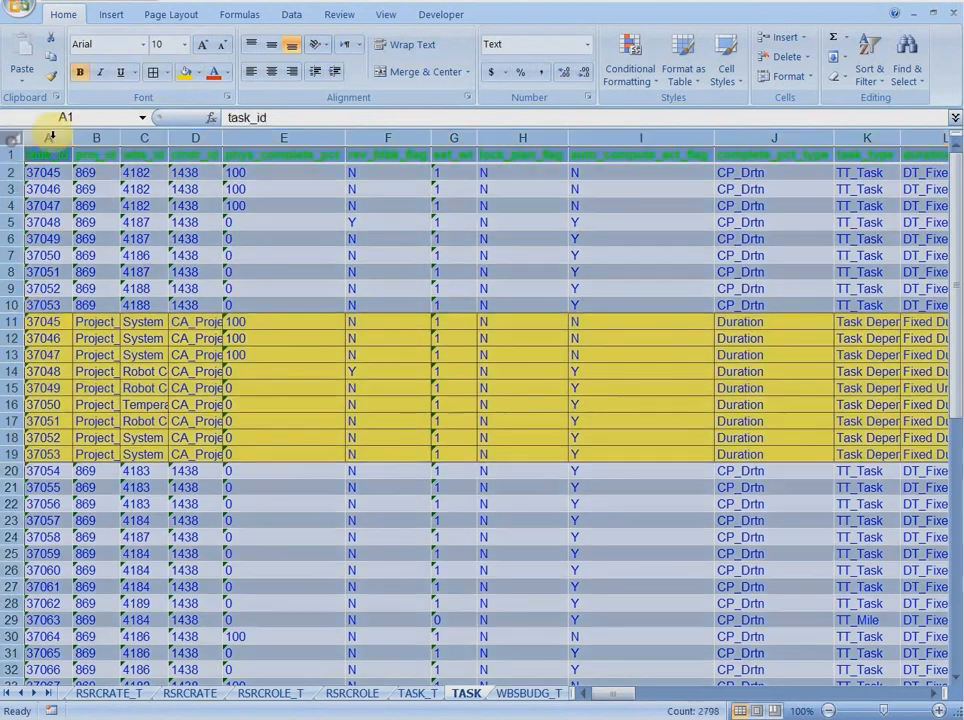
double_click(120, 138)
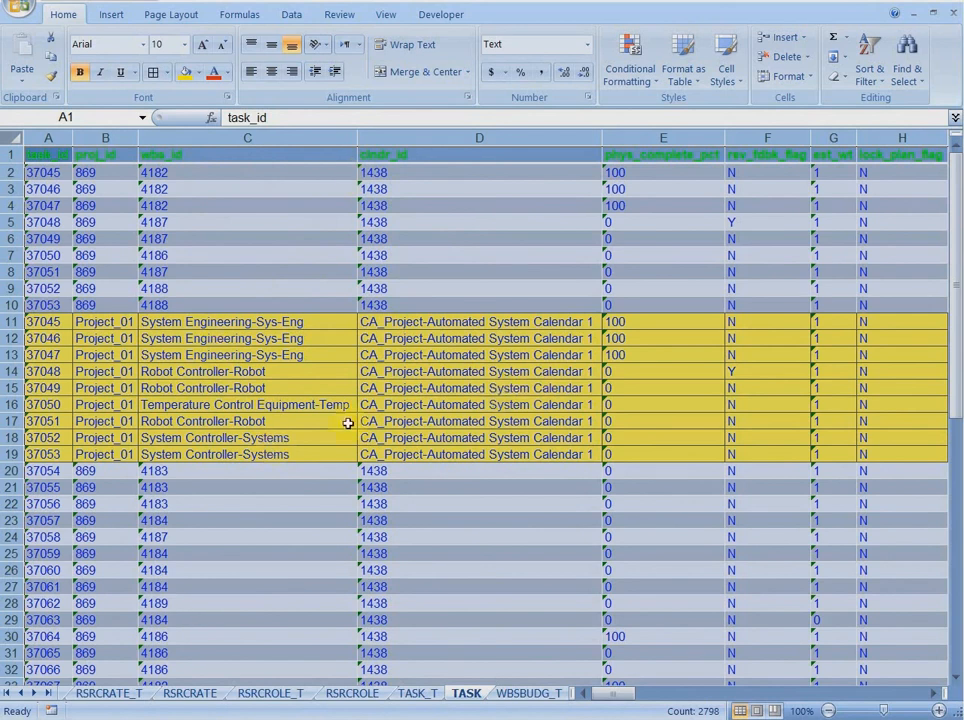
drag(938, 699, 938, 699)
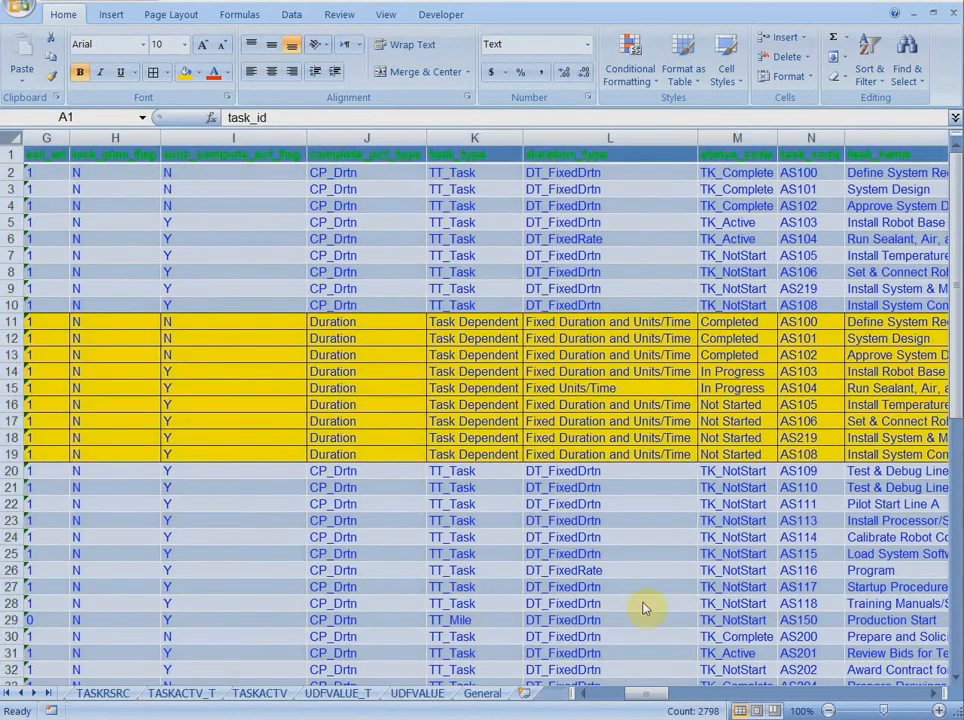
Copy rows 2 to 10 of the TASKACTV_T sheet and insert them at row 11 of the TASKACTV sheet
click(262, 694)
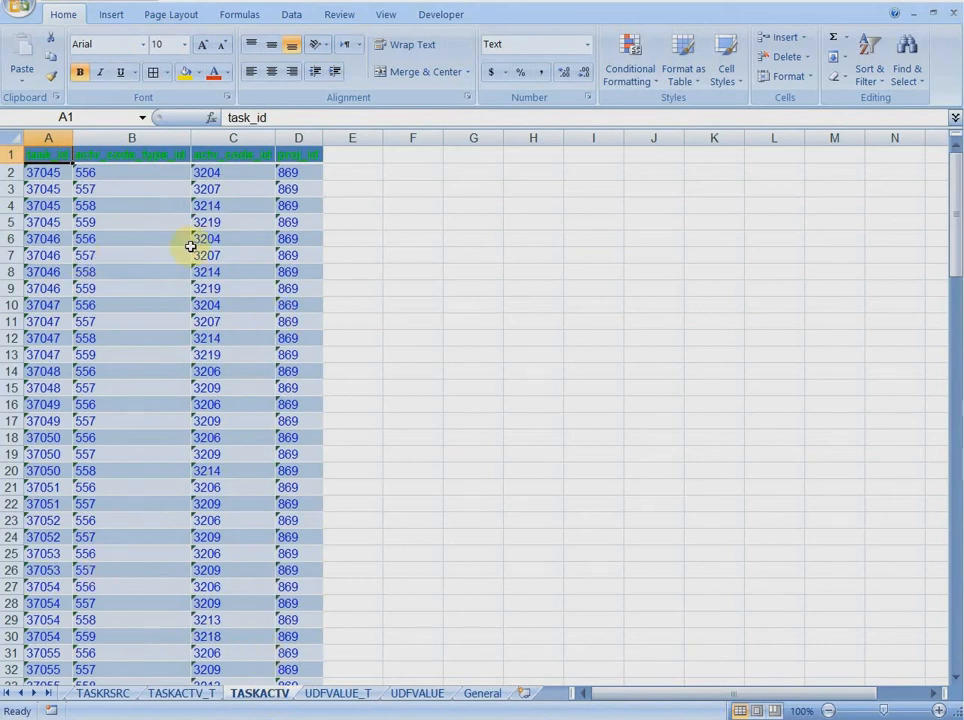
click(192, 693)
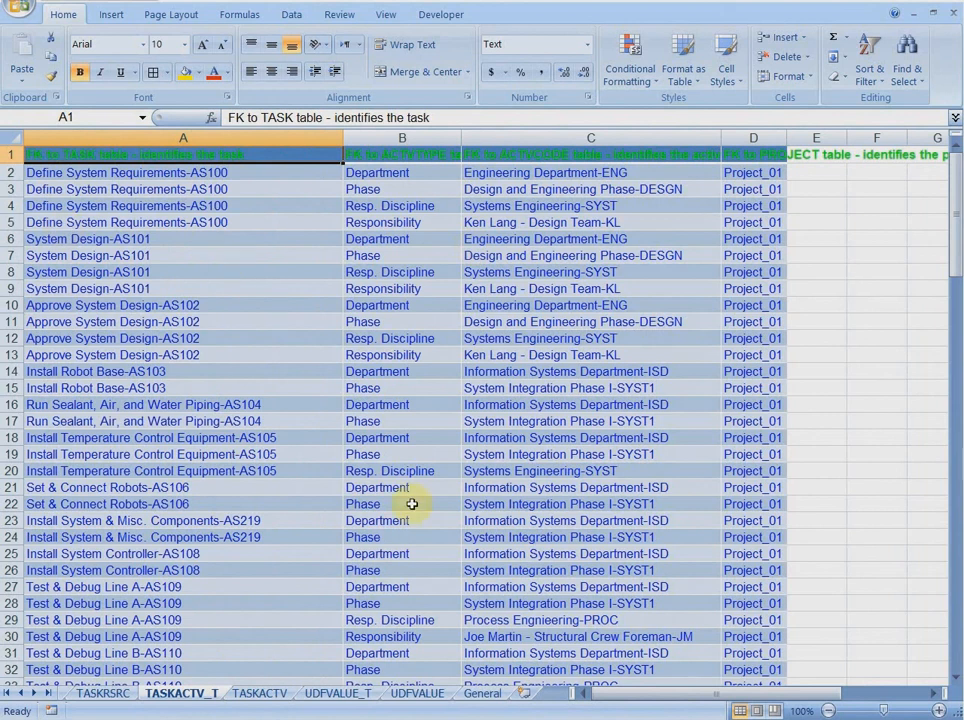
drag(10, 172, 10, 305)
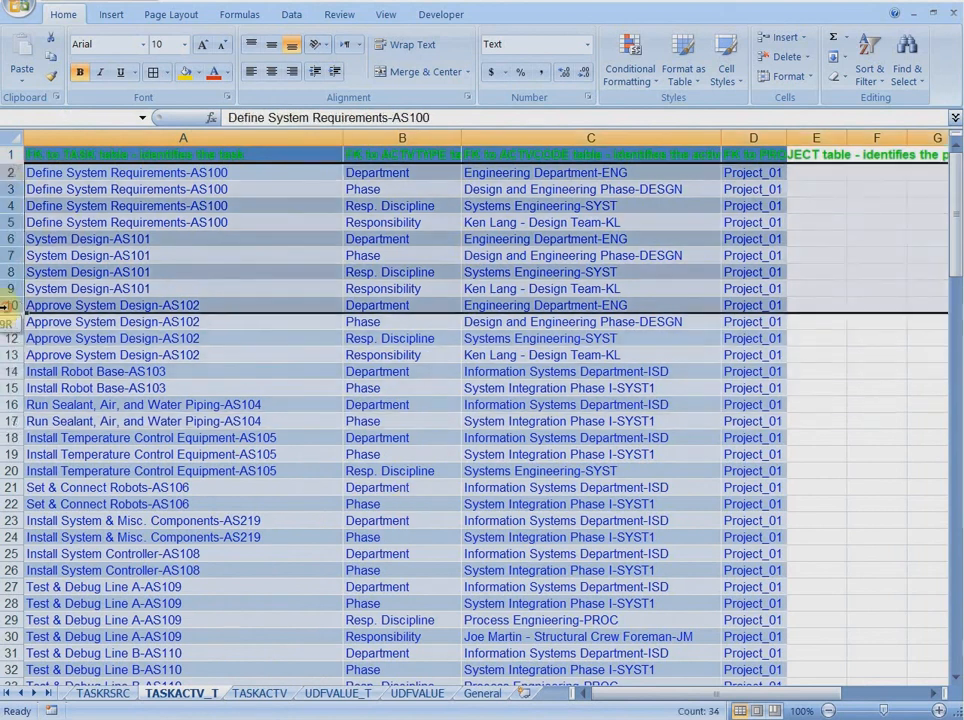
right_click(155, 307)
click(181, 328)
click(256, 694)
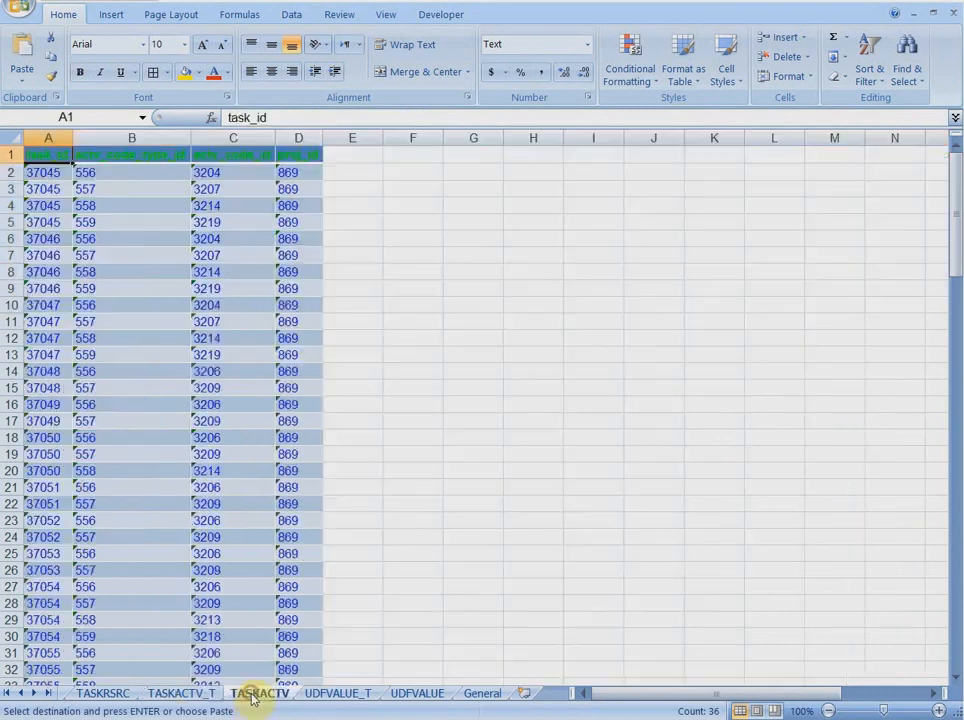
click(10, 321)
right_click(10, 321)
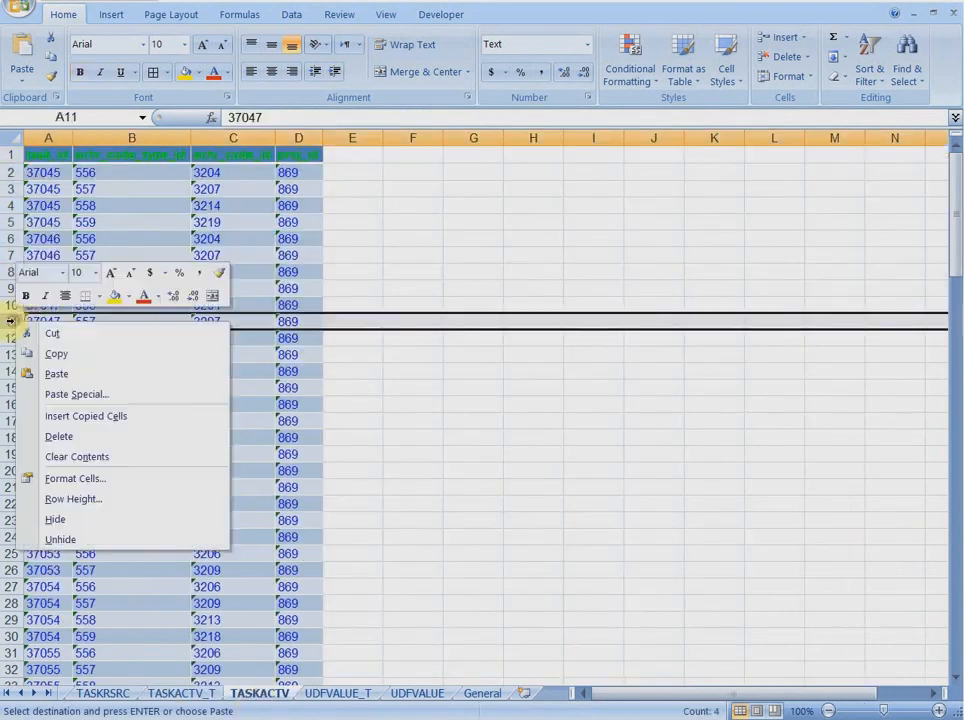
click(55, 413)
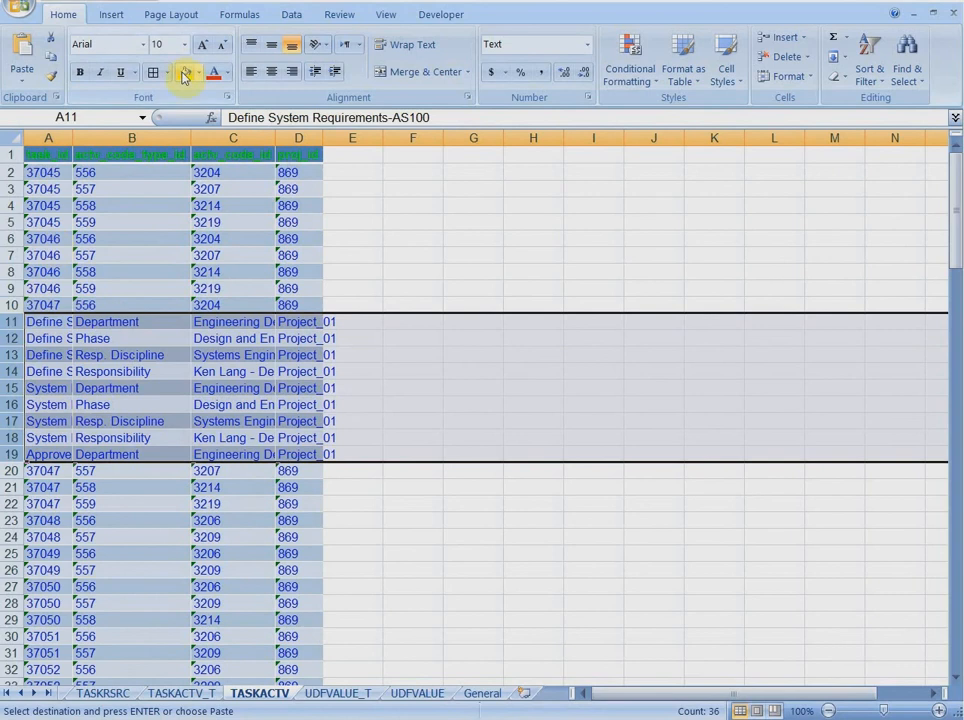
Fill the inserted rows 11 to 19 of the TASKACTV sheet with yellow and autofit all its columns
click(183, 72)
click(12, 137)
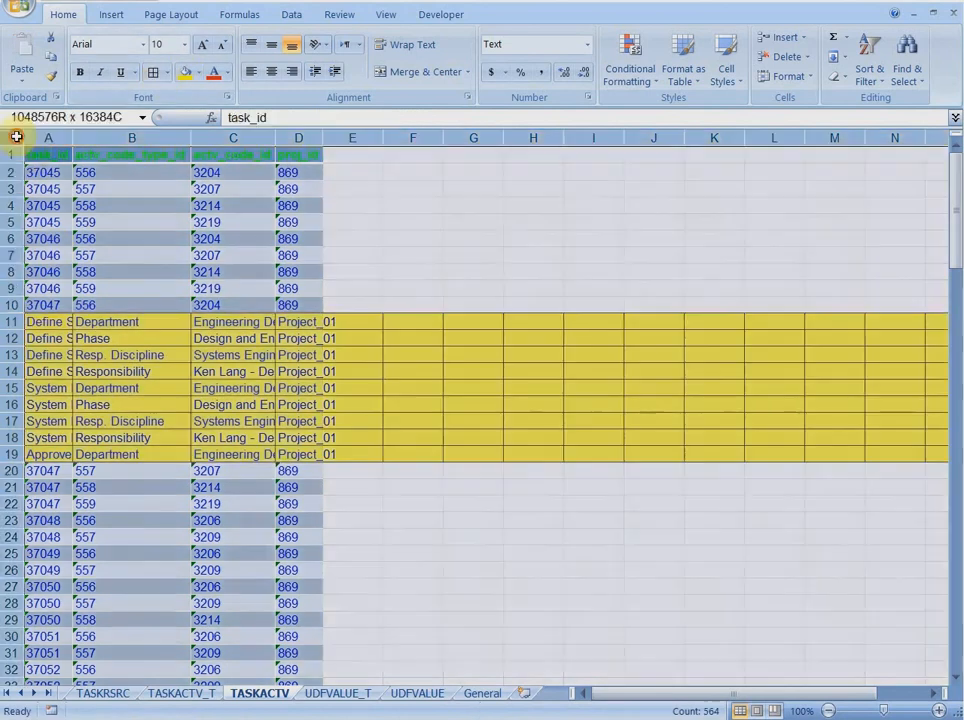
double_click(70, 137)
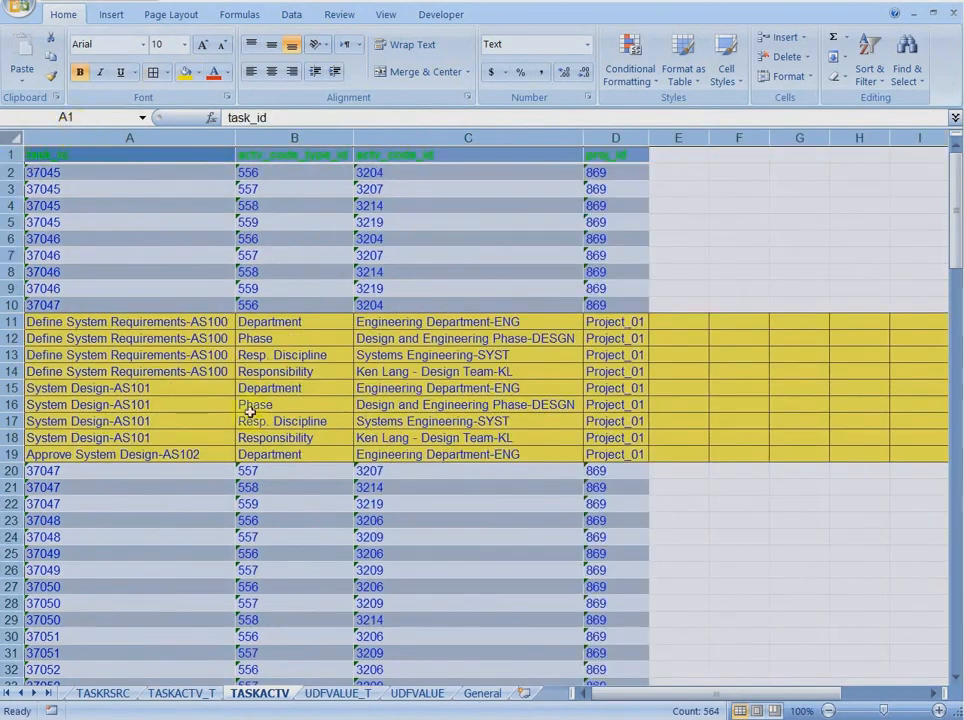
click(620, 222)
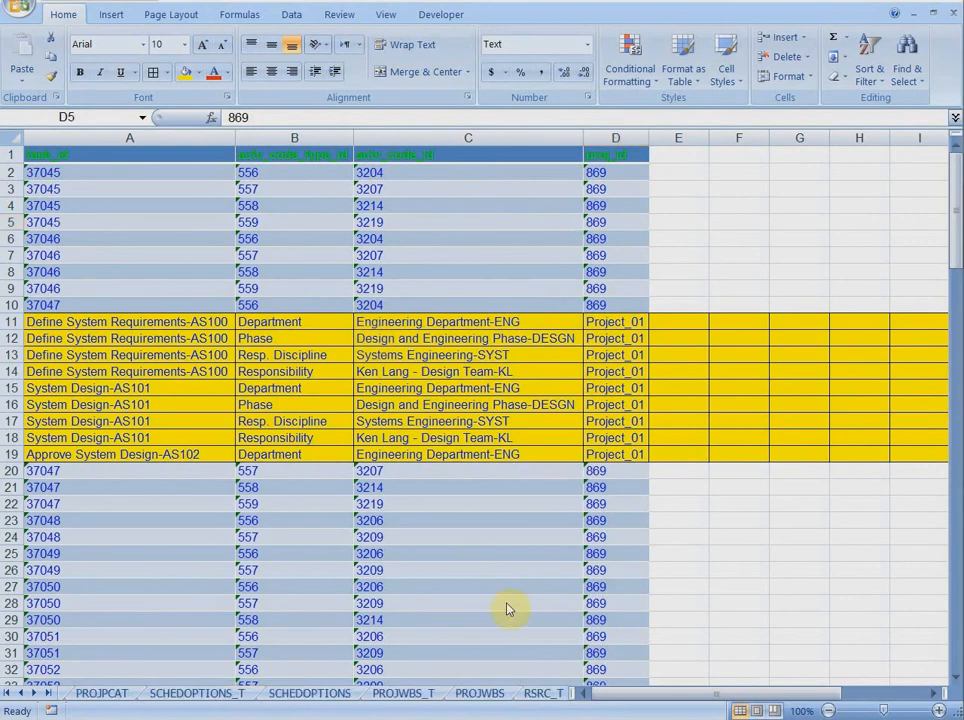
Copy rows 2 to 10 of the PROJWBS_T sheet and paste them at cell A11 of the PROJWBS sheet
click(484, 694)
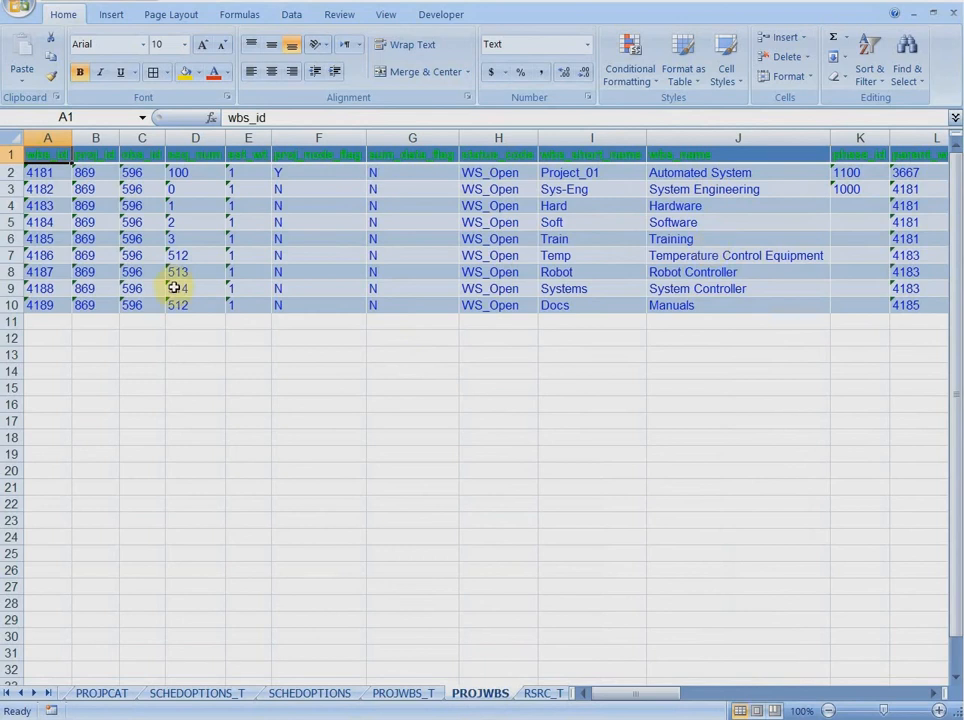
click(404, 694)
drag(10, 172, 12, 305)
right_click(135, 255)
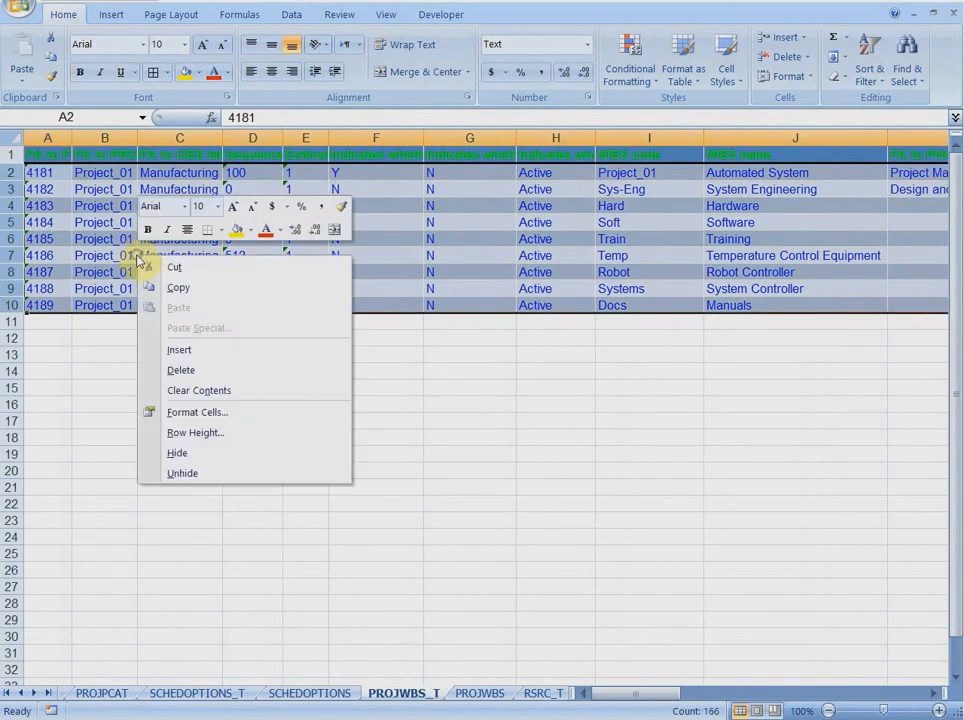
click(177, 290)
click(475, 693)
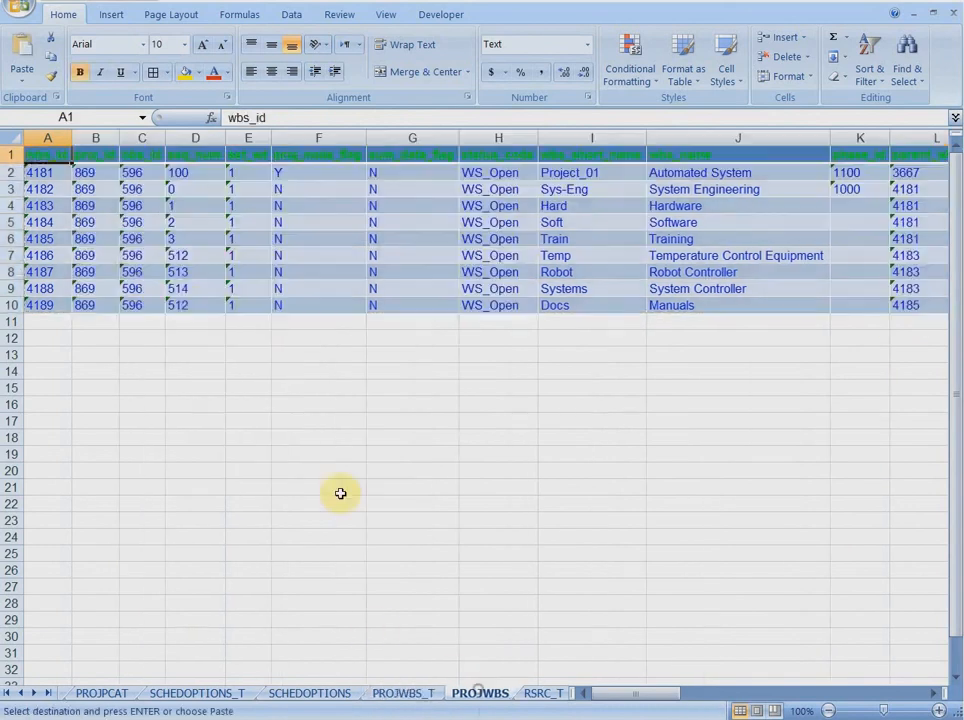
click(56, 322)
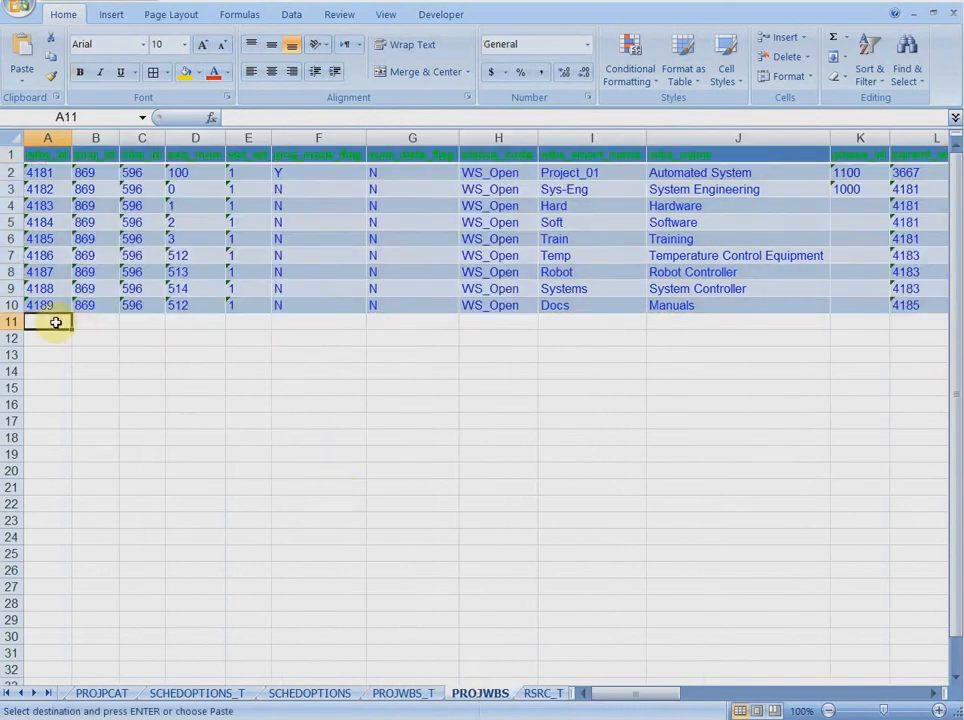
right_click(56, 322)
click(80, 374)
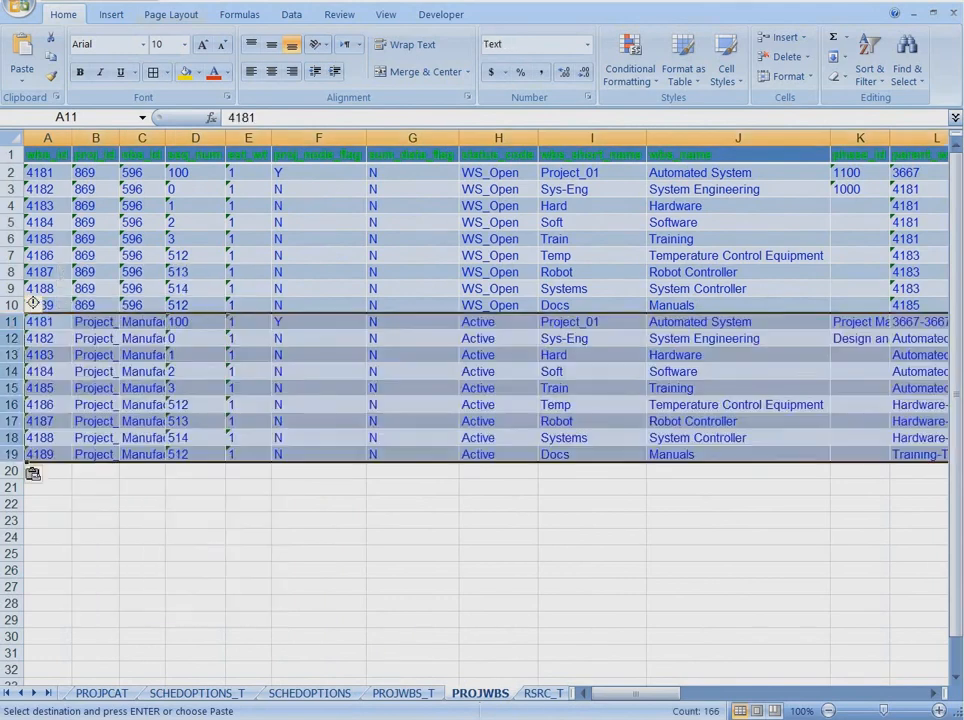
Fill the pasted rows 11 to 19 of the PROJWBS sheet with yellow, autofit all columns and compare both row sets
click(185, 73)
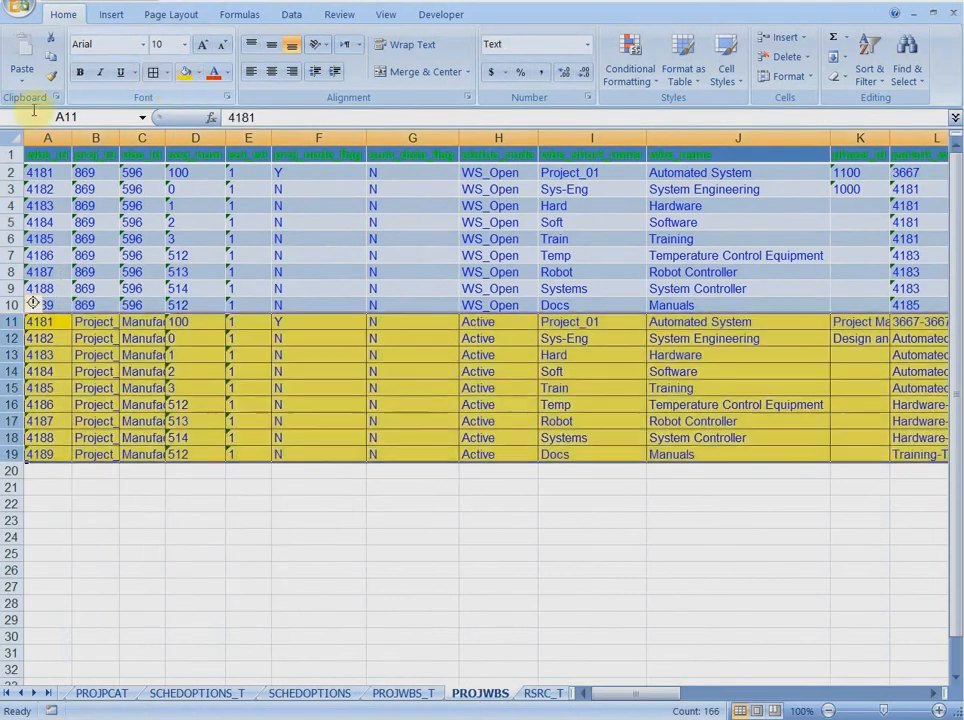
click(5, 137)
double_click(72, 137)
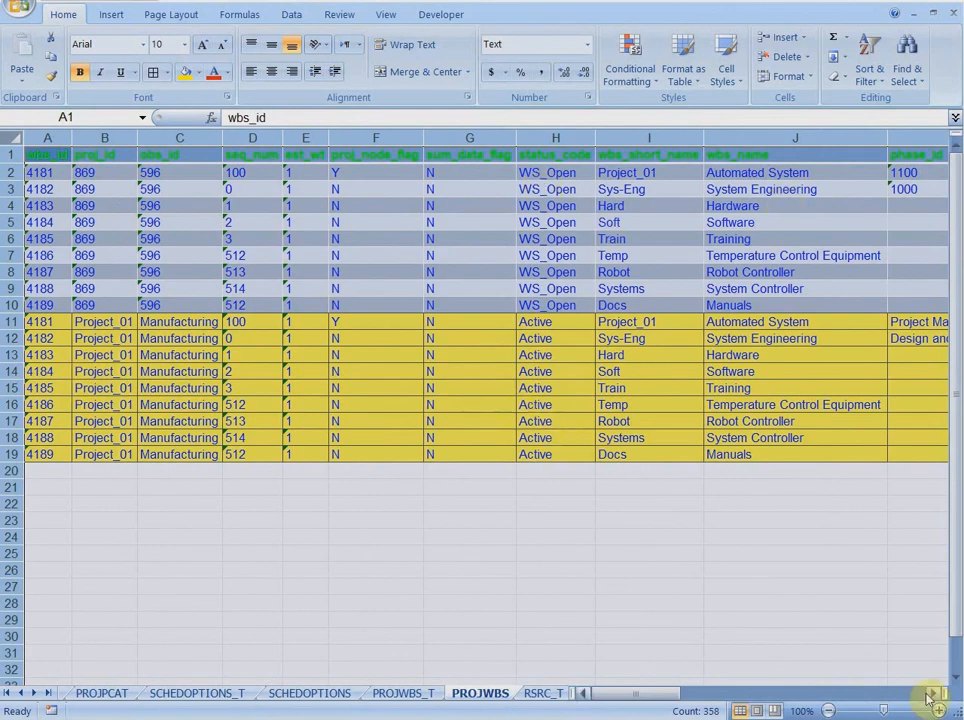
drag(932, 694, 932, 694)
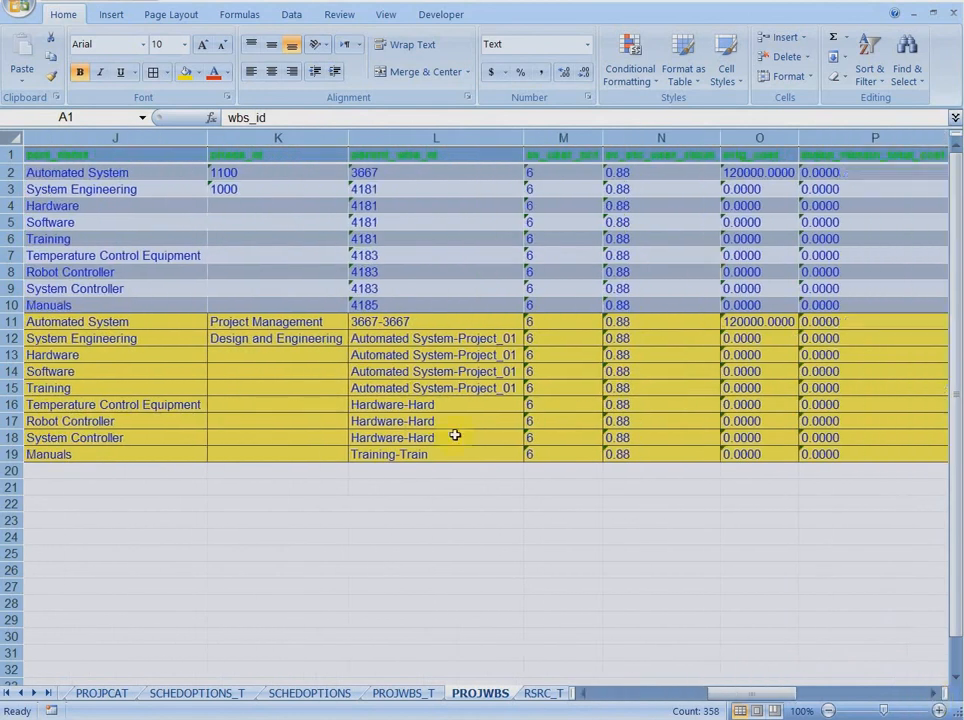
click(932, 694)
drag(931, 696, 931, 696)
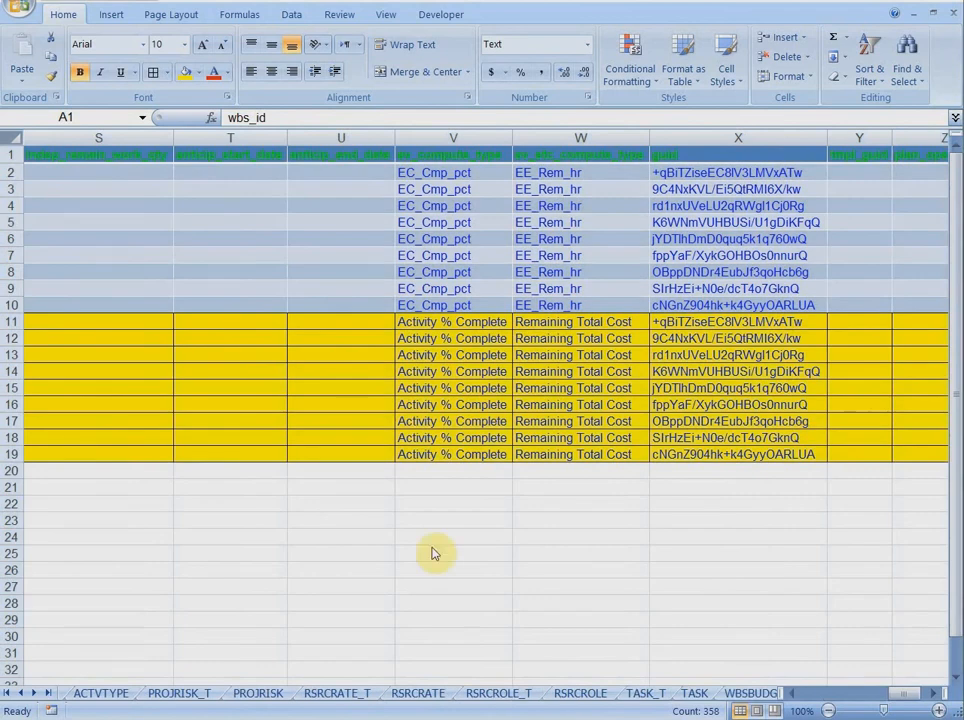
Copy column B, the translated resource column, from the RSRCRATE_T sheet
click(418, 693)
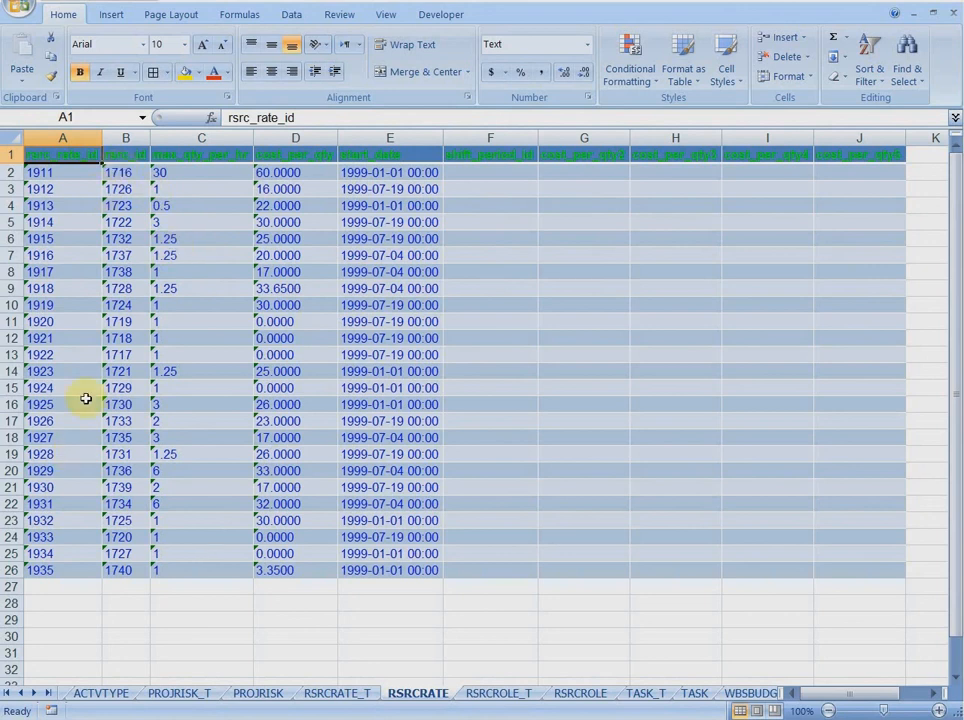
click(340, 692)
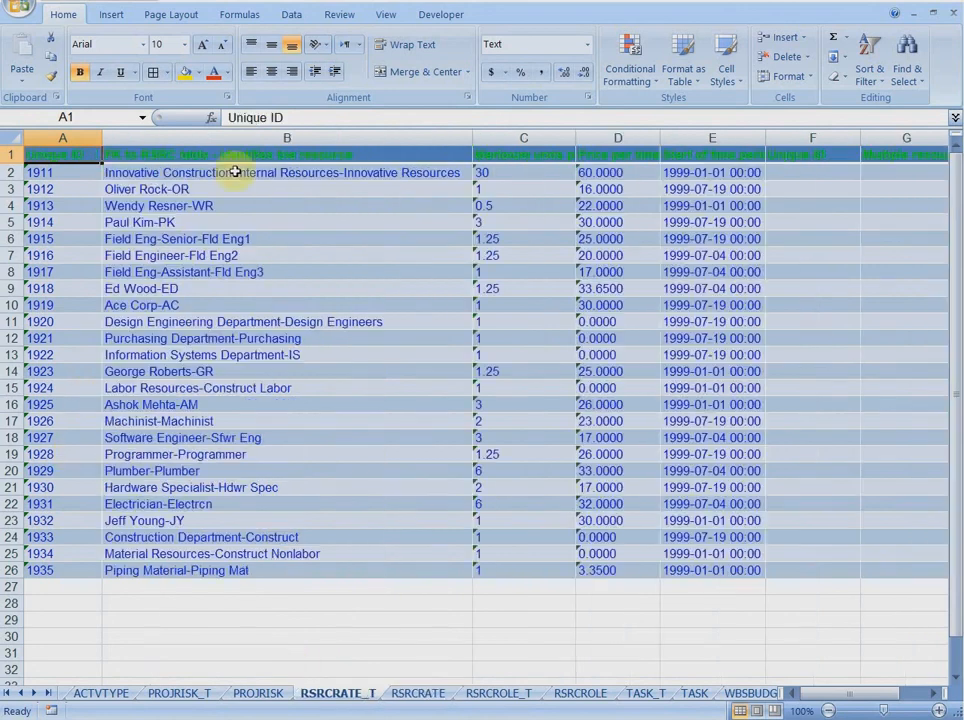
click(243, 134)
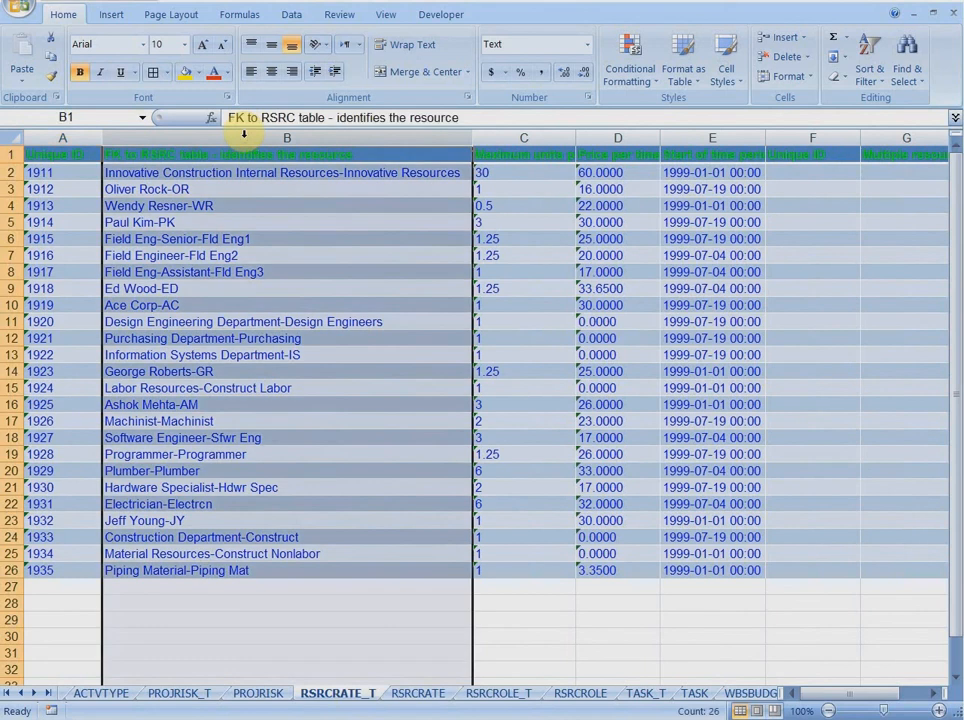
right_click(243, 134)
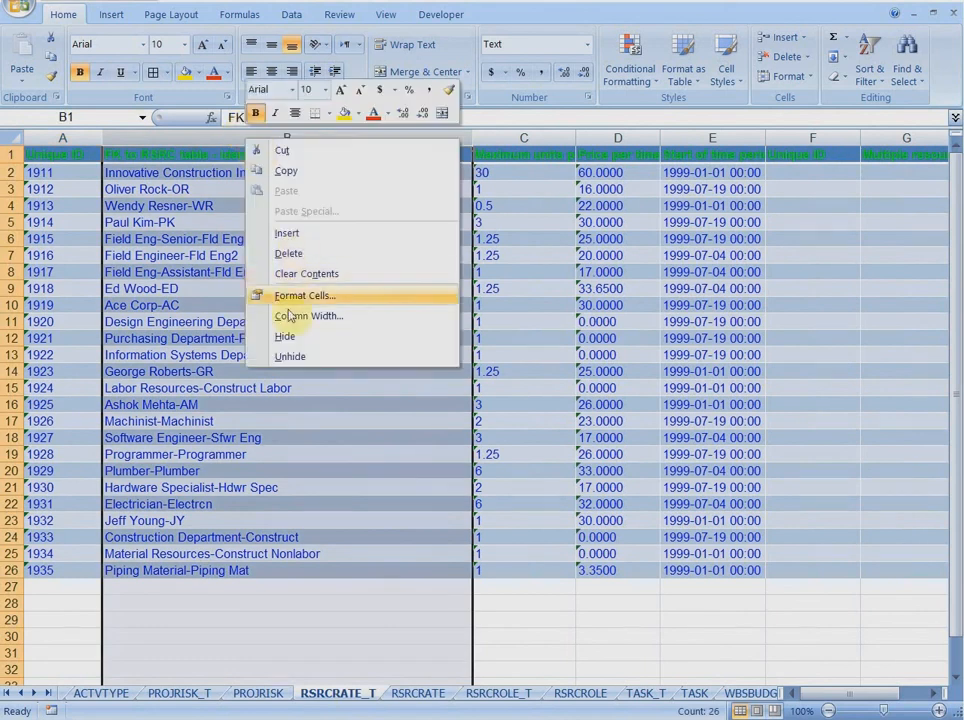
click(285, 170)
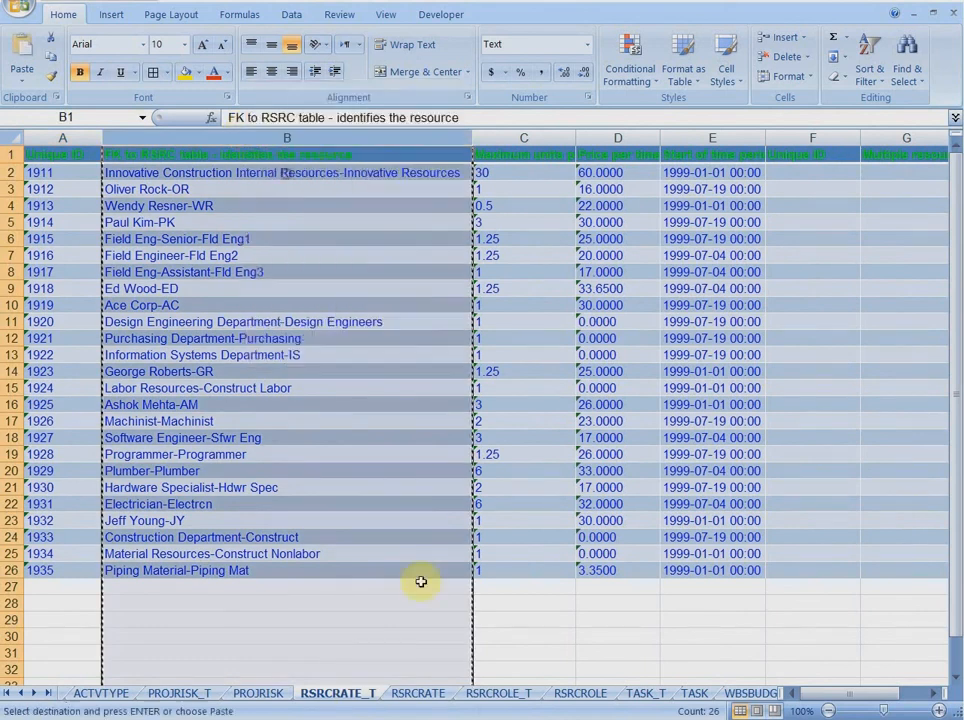
Insert the copied resource column at column C of the RSRCRATE sheet and fill cells C2 to C26 with yellow
click(420, 694)
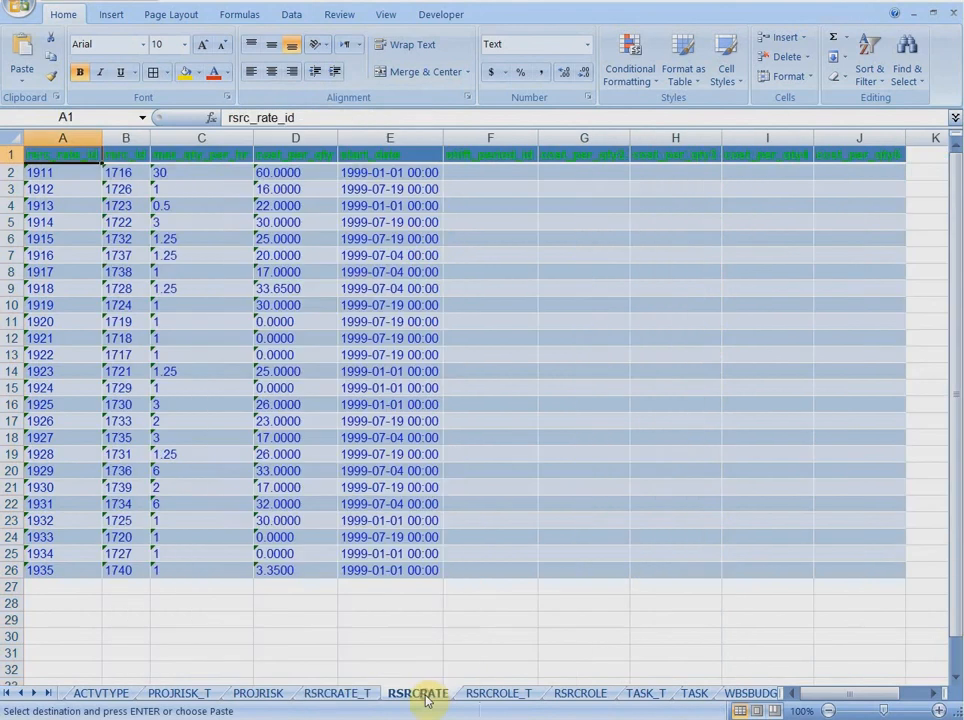
click(194, 130)
right_click(194, 130)
click(247, 236)
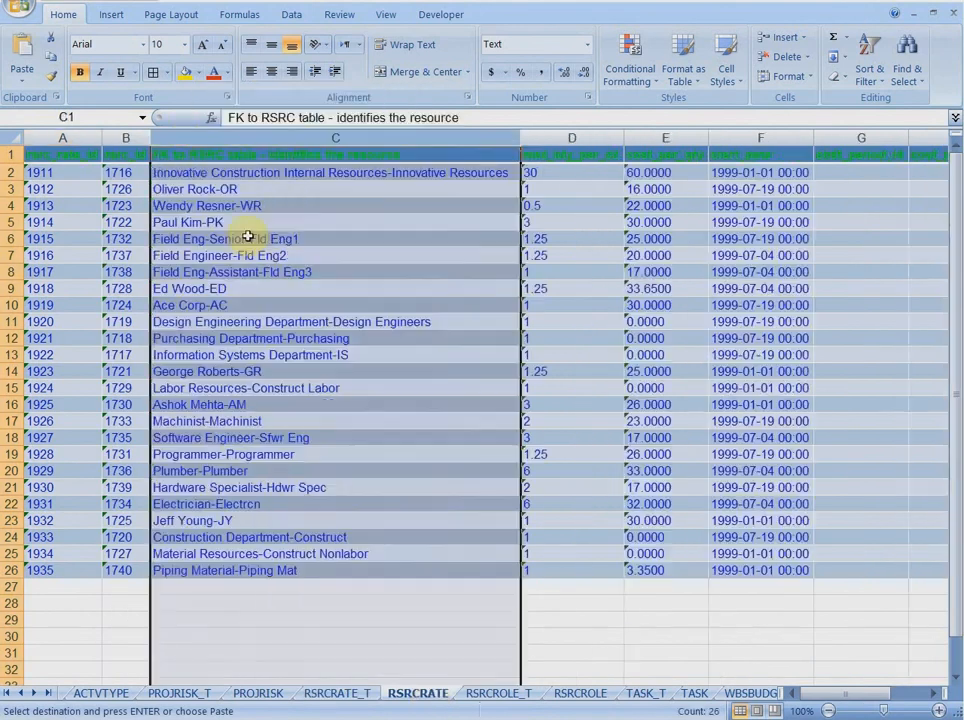
drag(189, 172, 157, 569)
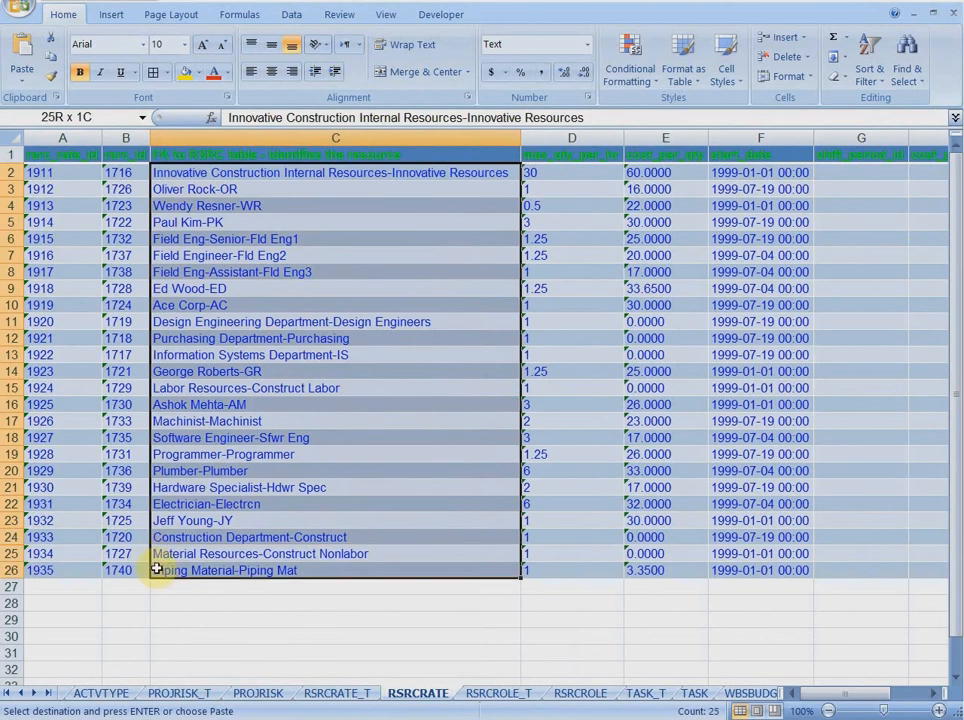
click(185, 72)
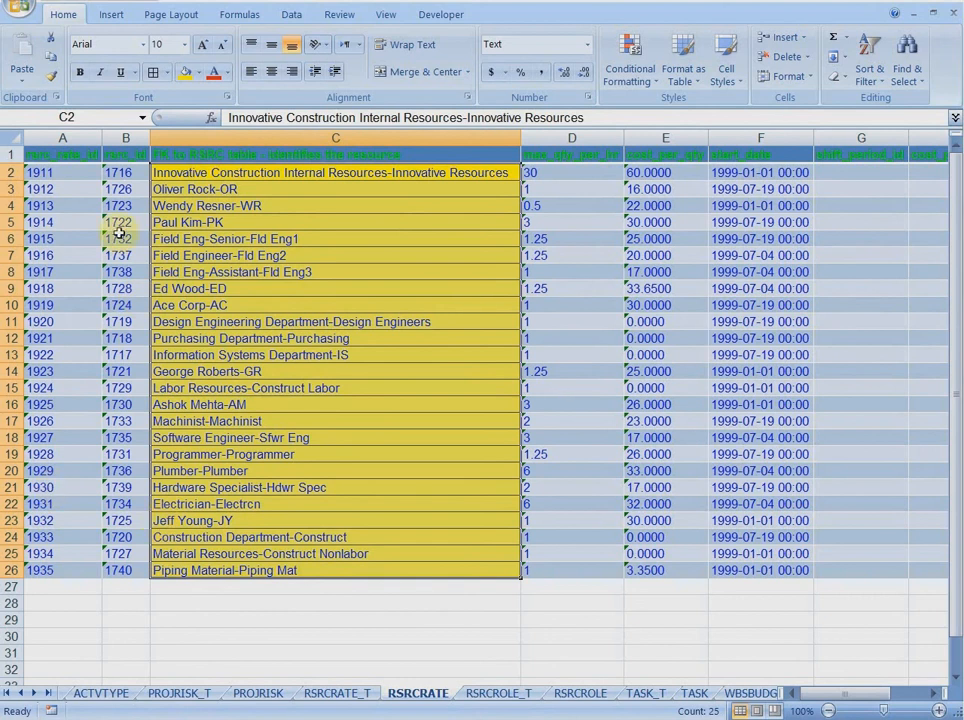
Compare the TASKDOC sheet with the translated TASKDOC_T sheet and open the TASKPRED sheet
click(450, 718)
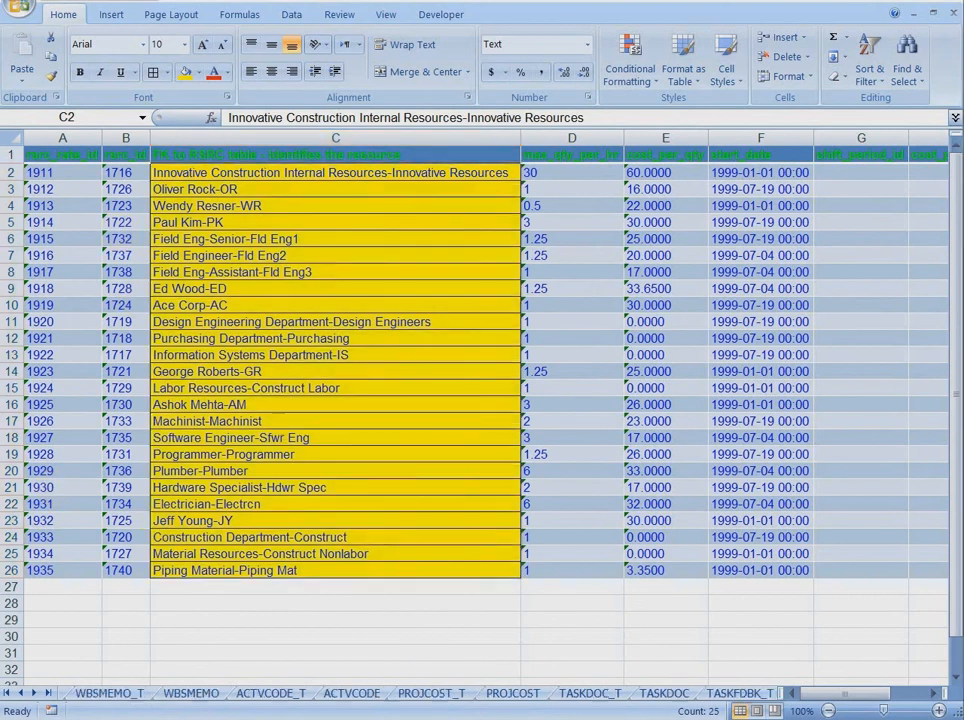
click(658, 695)
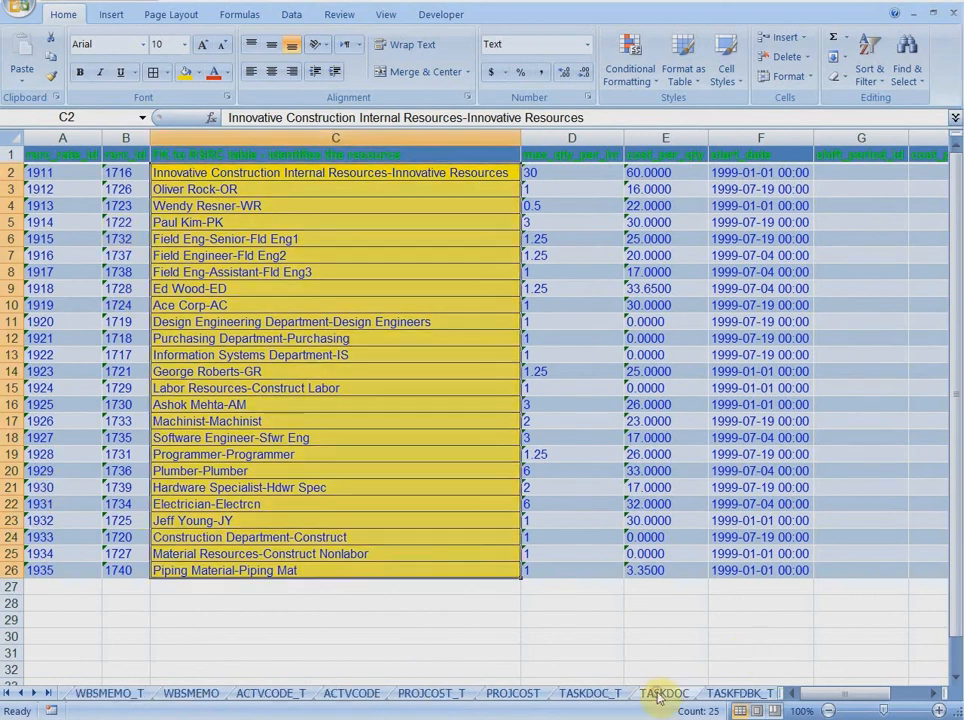
click(660, 694)
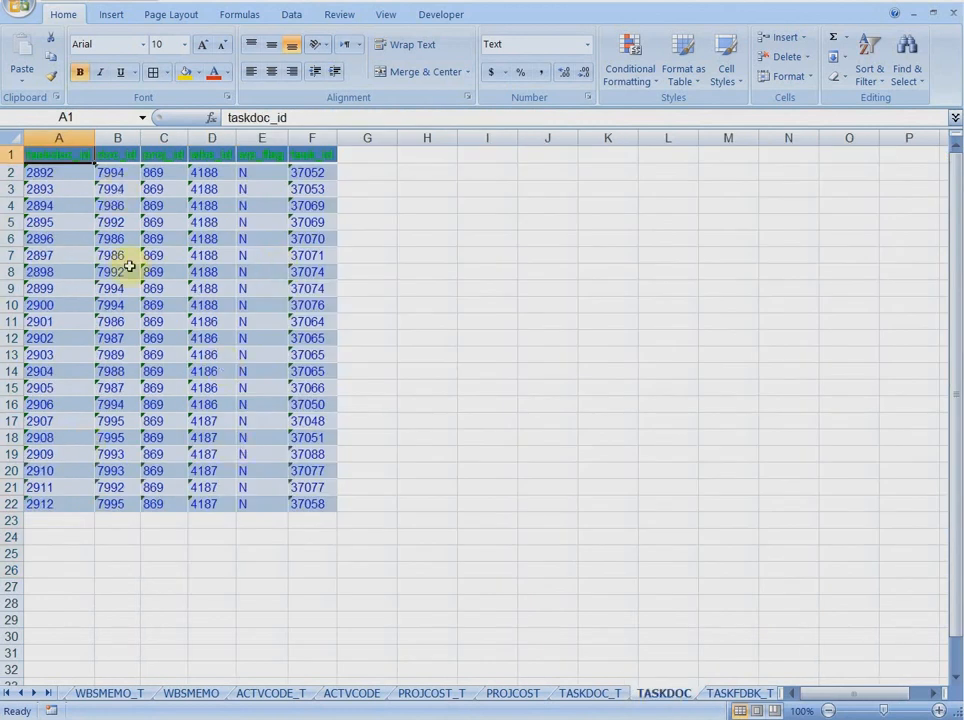
click(593, 694)
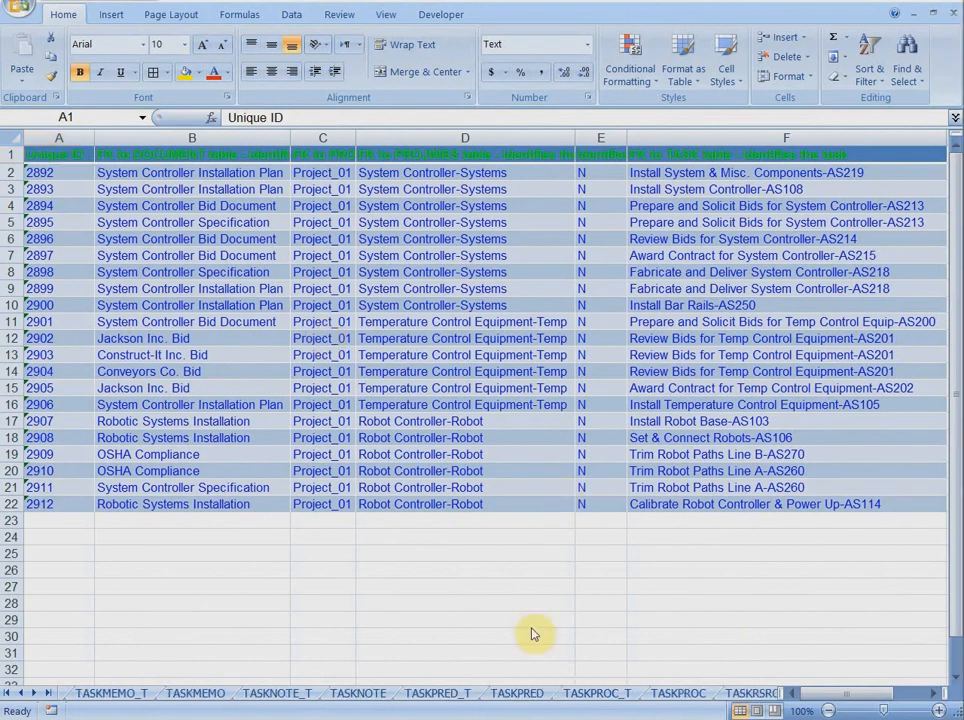
click(519, 693)
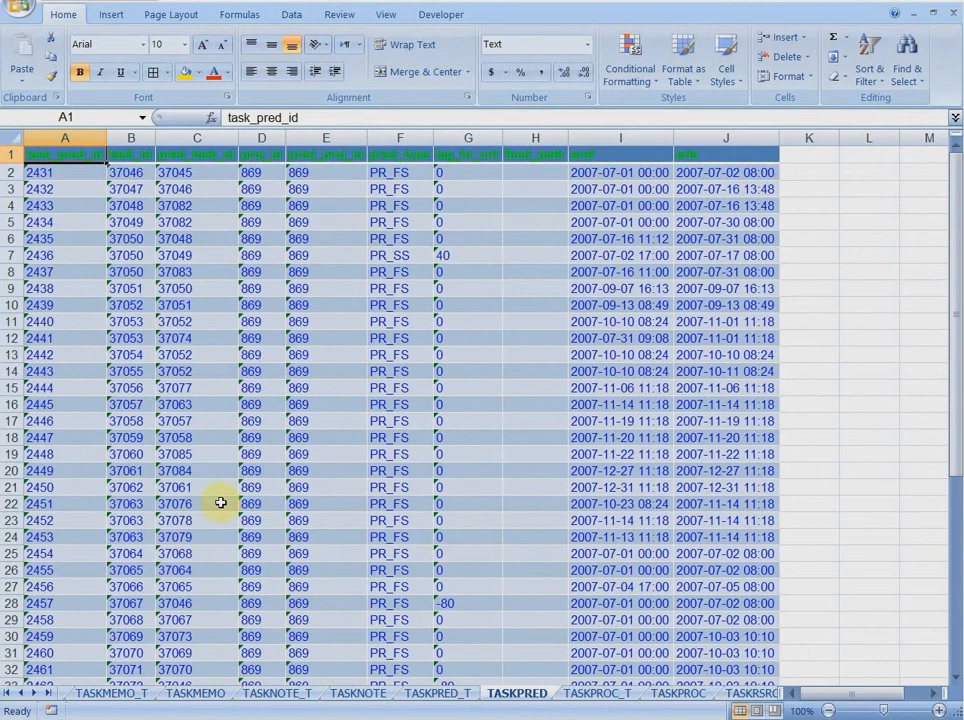
Copy rows 2 to 10 of the translated TASKPRED_T sheet
click(437, 693)
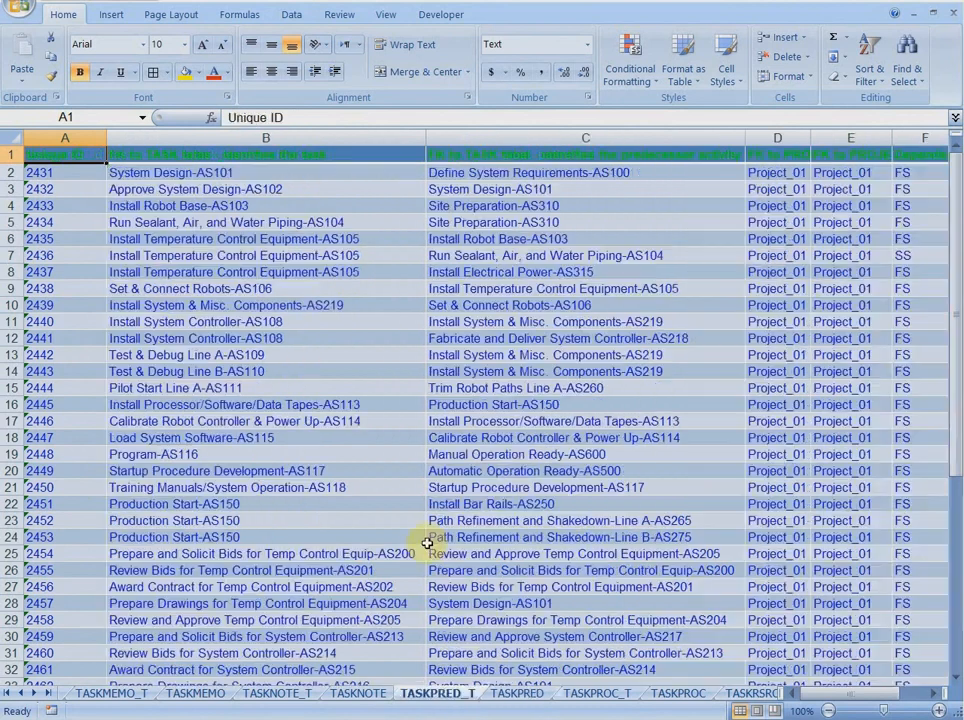
drag(7, 172, 12, 412)
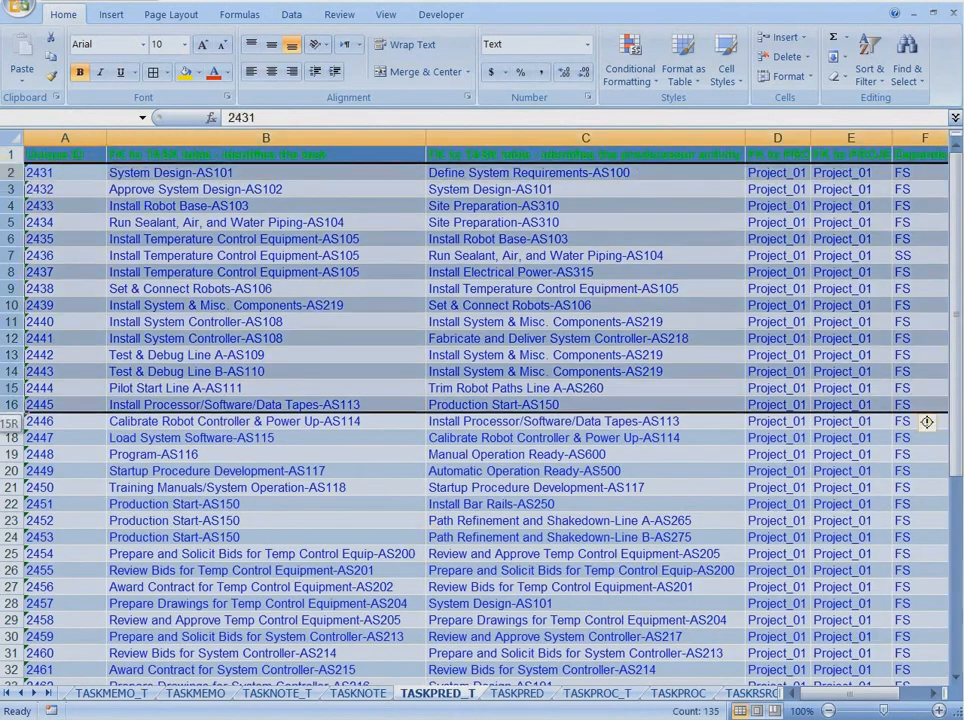
drag(927, 422, 925, 320)
right_click(193, 249)
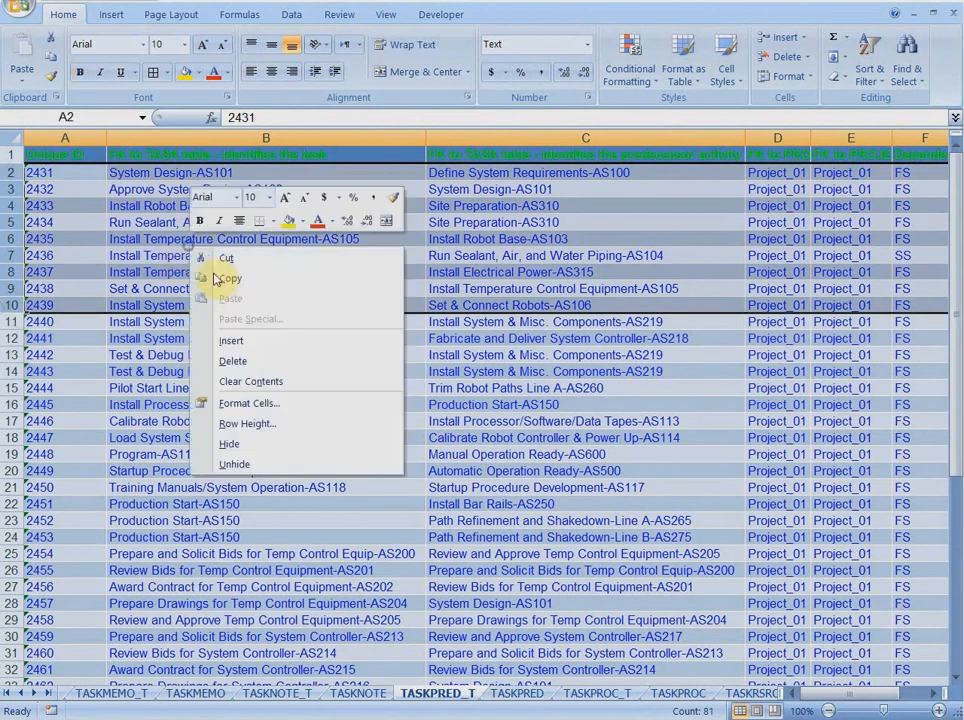
click(235, 289)
Insert the copied translated rows at row 11 of the TASKPRED sheet
click(515, 693)
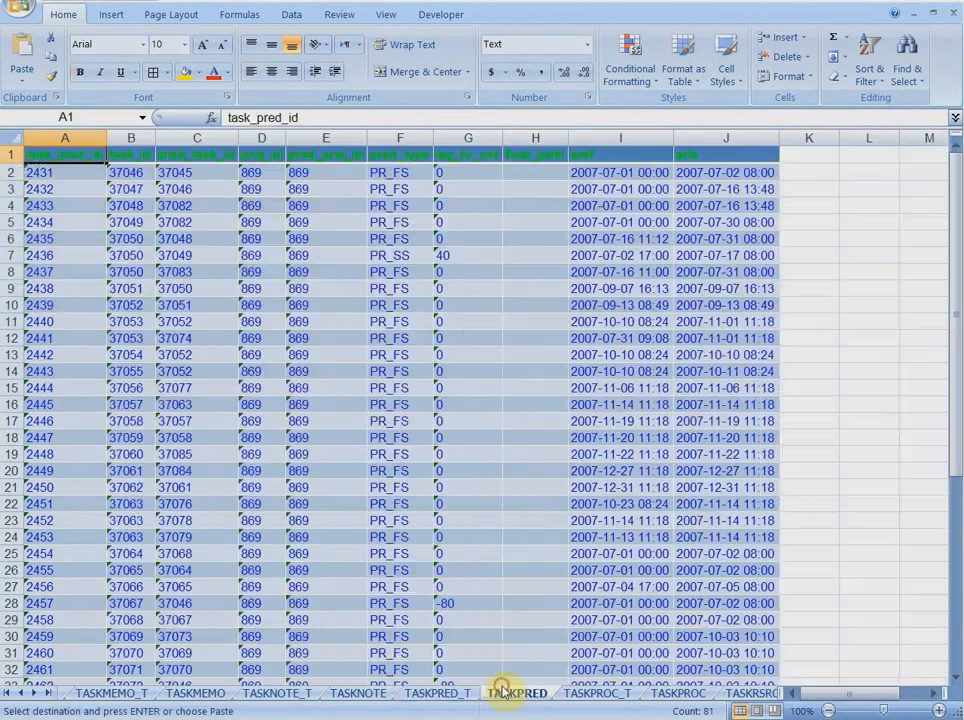
click(10, 322)
right_click(10, 322)
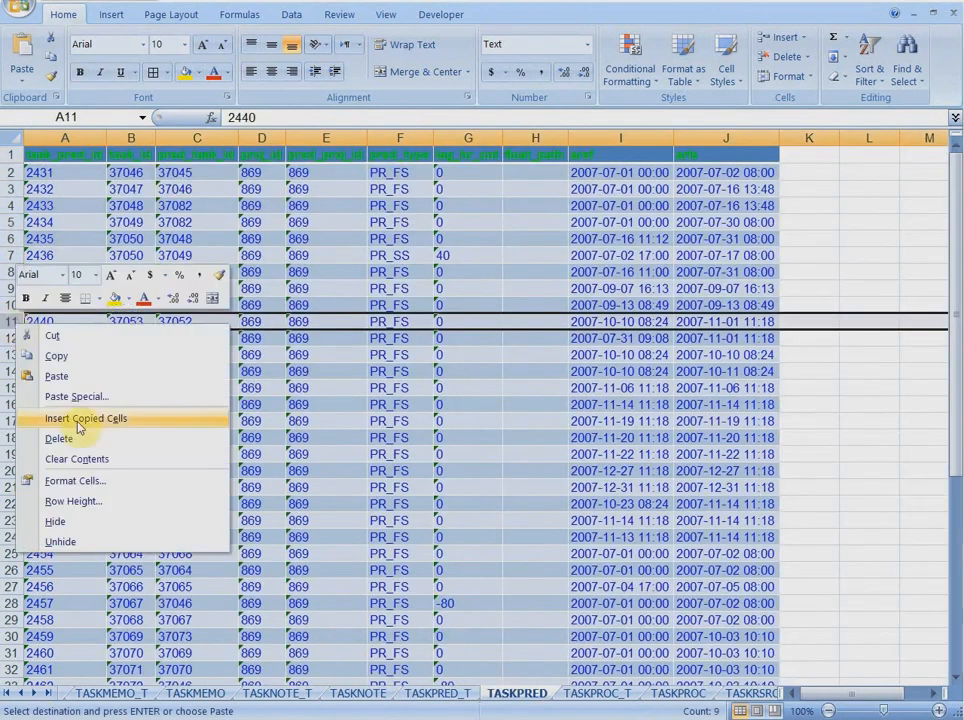
click(80, 417)
Fill the inserted rows 11 to 19 of the TASKPRED sheet with yellow and autofit all columns
click(12, 137)
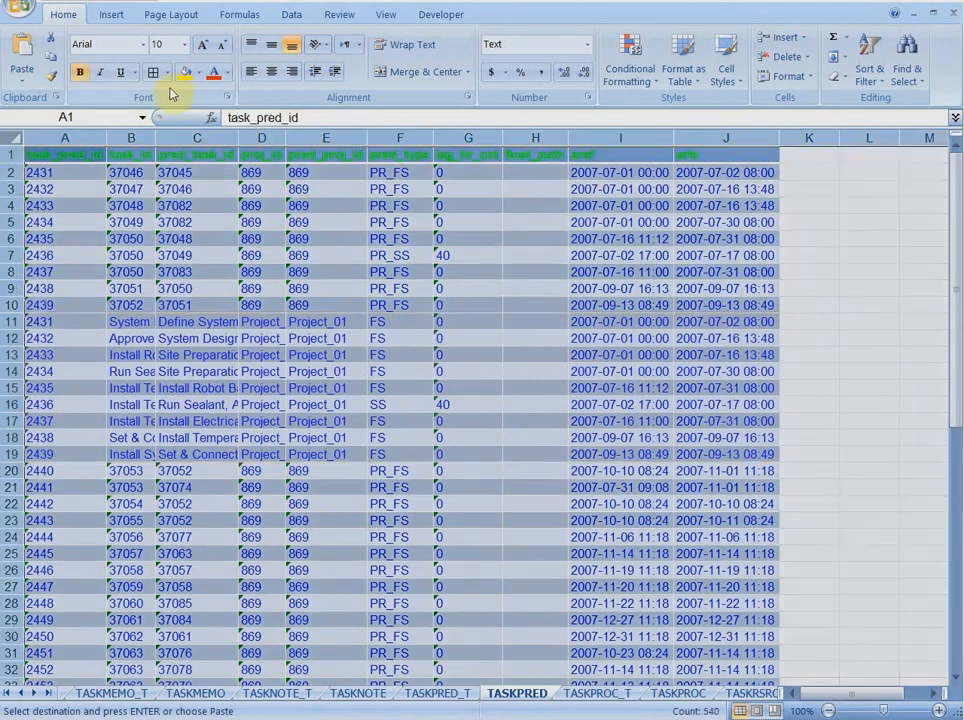
click(184, 72)
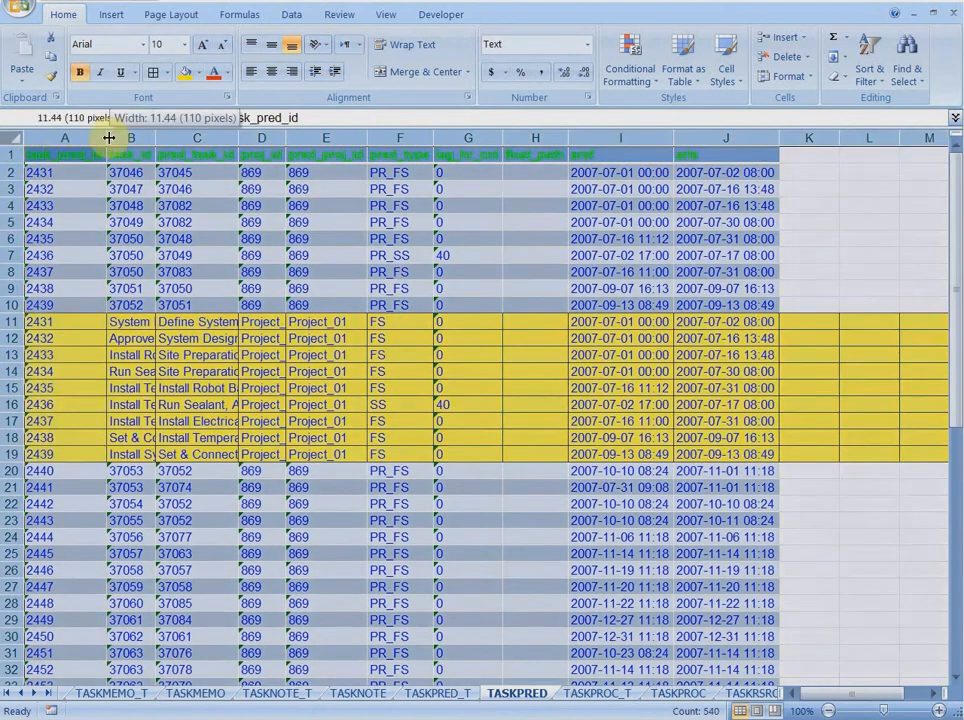
double_click(107, 137)
click(71, 324)
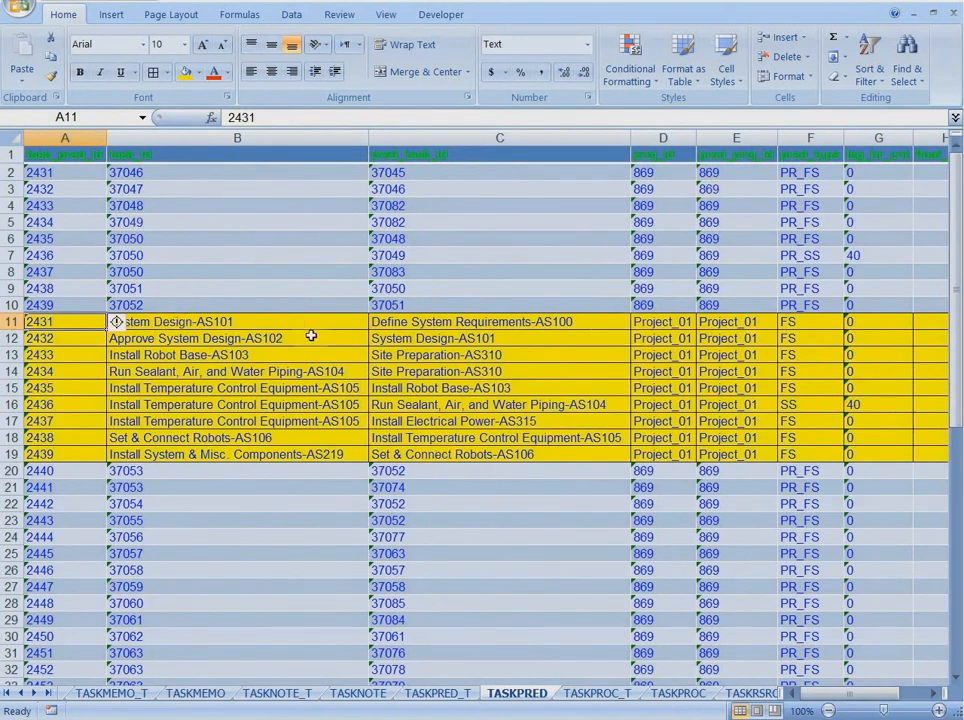
Switch to XER Magic Tool and choose the "Options 2 - 4 - 5" folder inside "1- XER Magic Tool Samples 18.8" for collecting xer.xlsx files
click(608, 717)
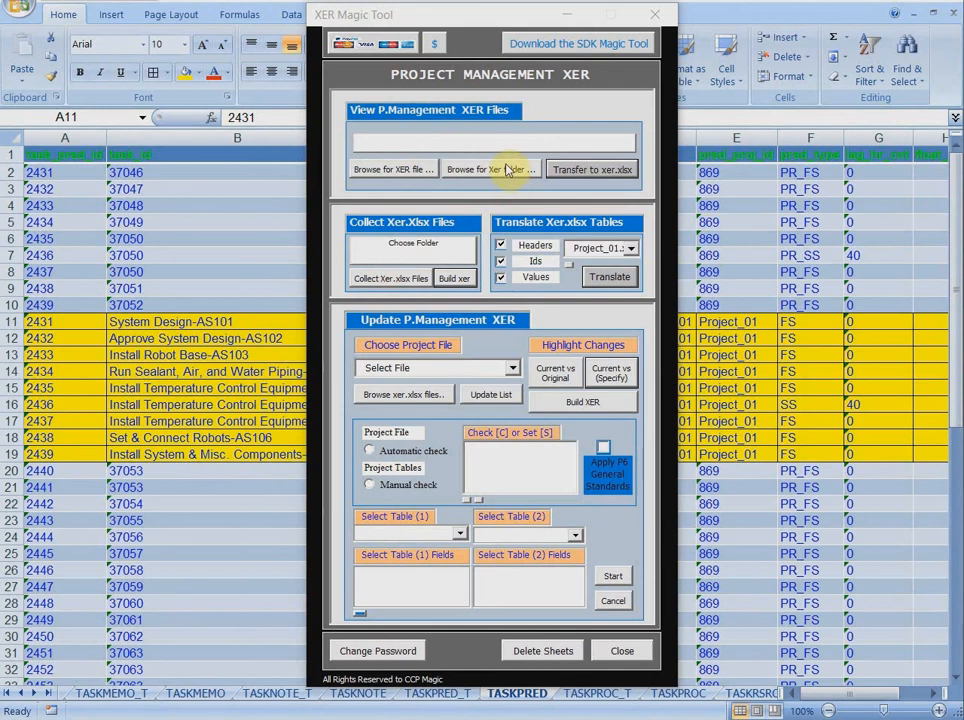
click(393, 280)
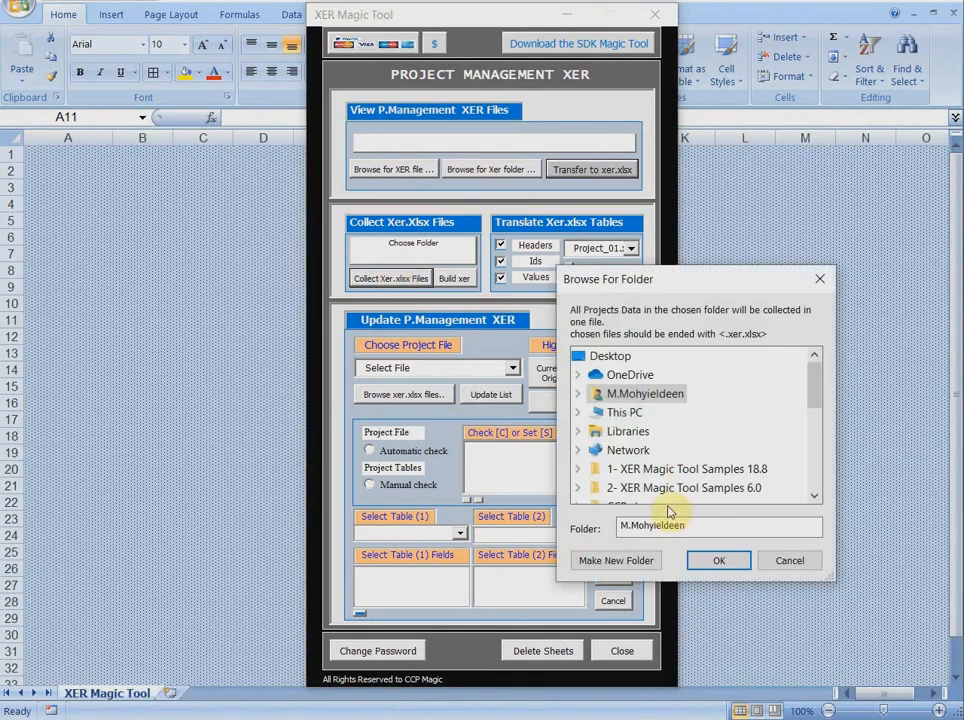
double_click(692, 468)
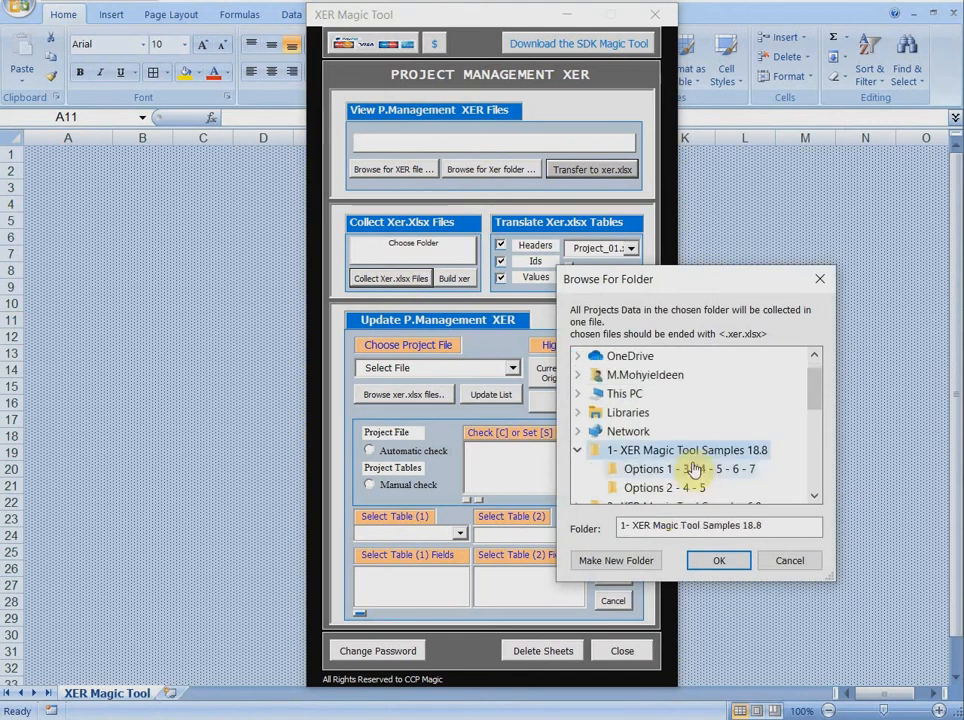
click(670, 488)
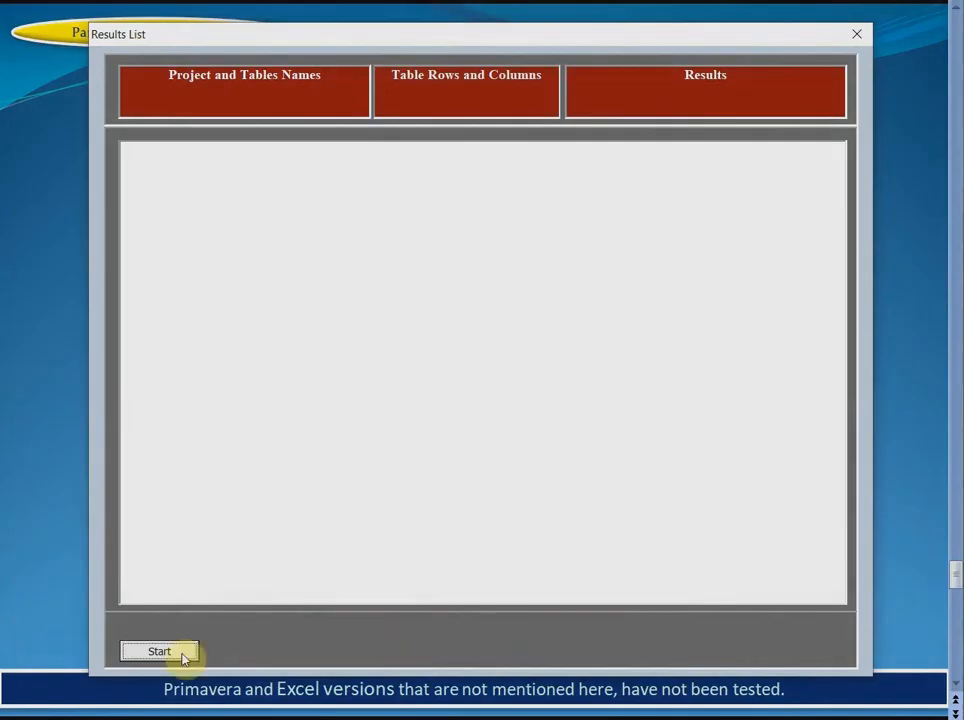
Run the collection without saving the changes to Project_01.xer.xlsx and close the results list
click(183, 656)
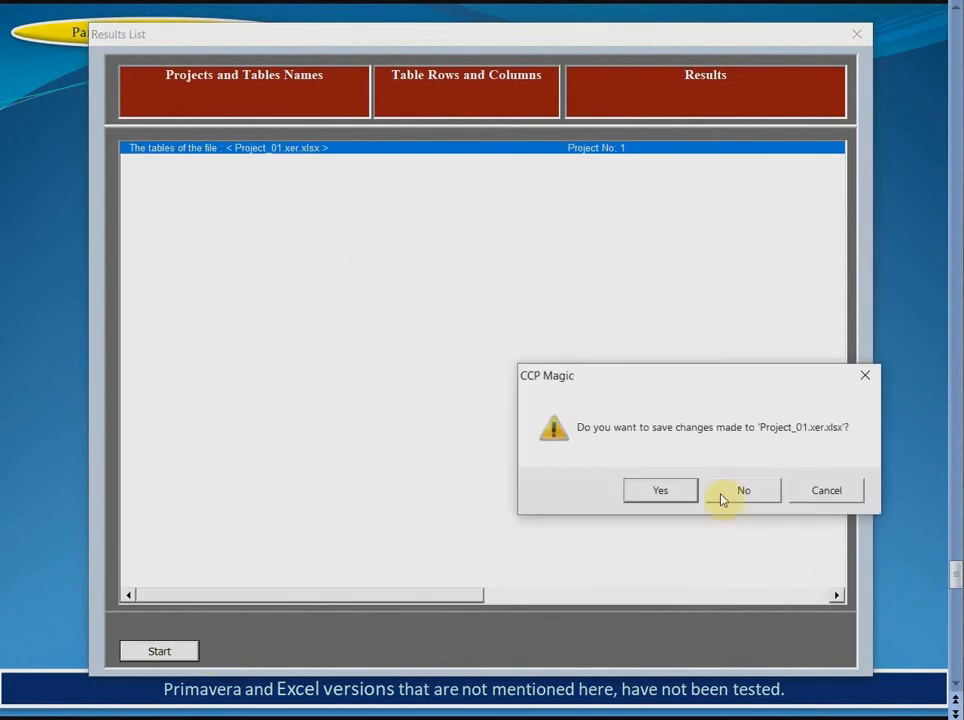
click(723, 500)
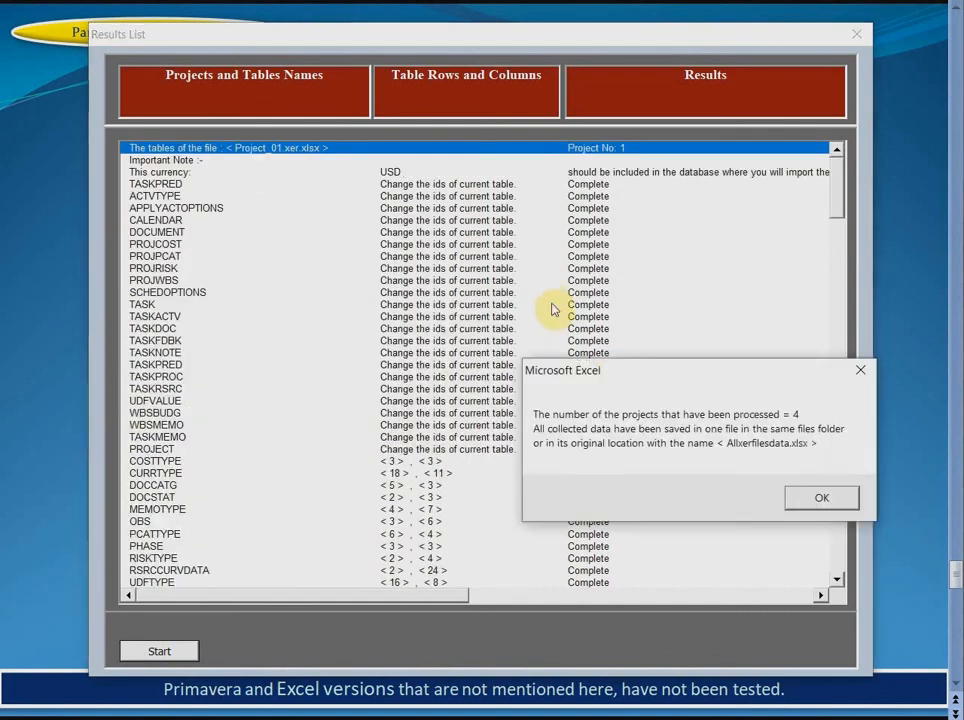
click(798, 501)
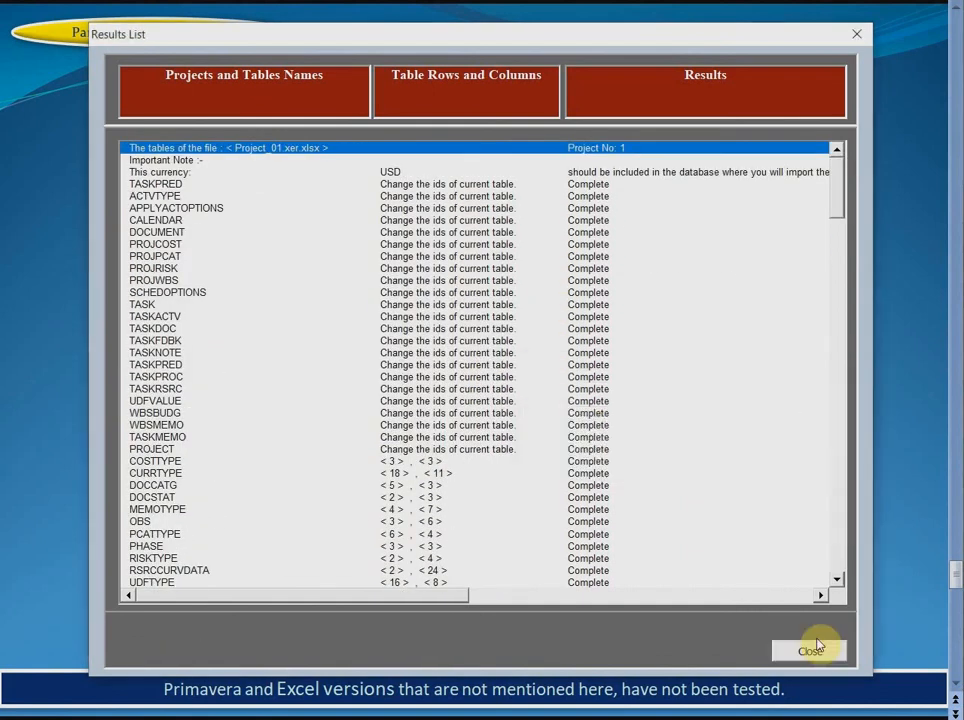
click(812, 650)
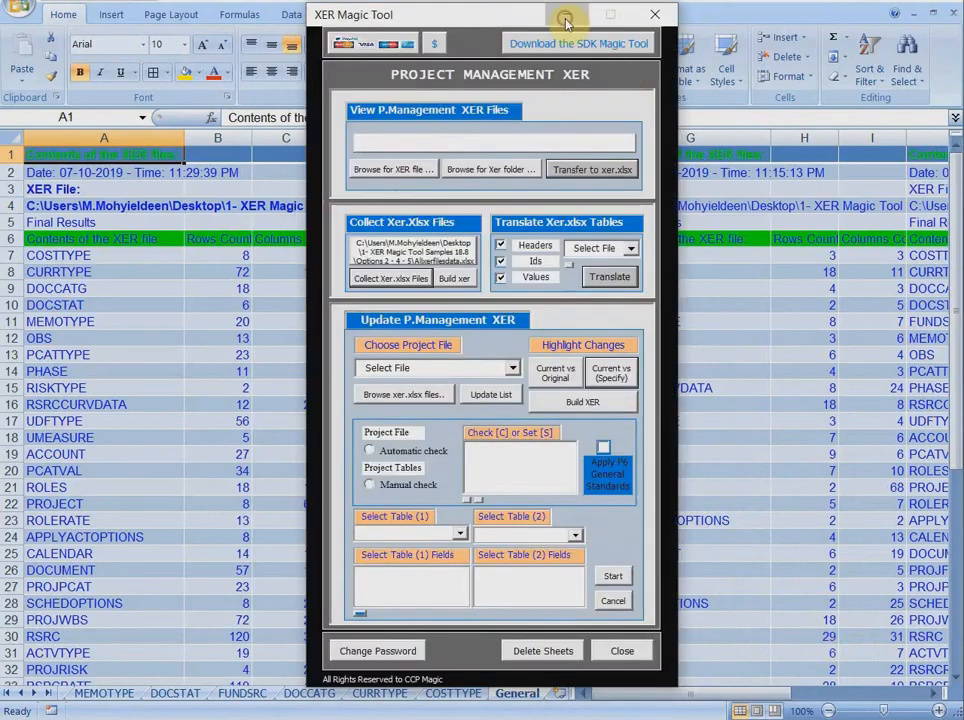
Minimize XER Magic Tool and examine the General sheet's table, row and column counts for the collected file and each project
click(558, 18)
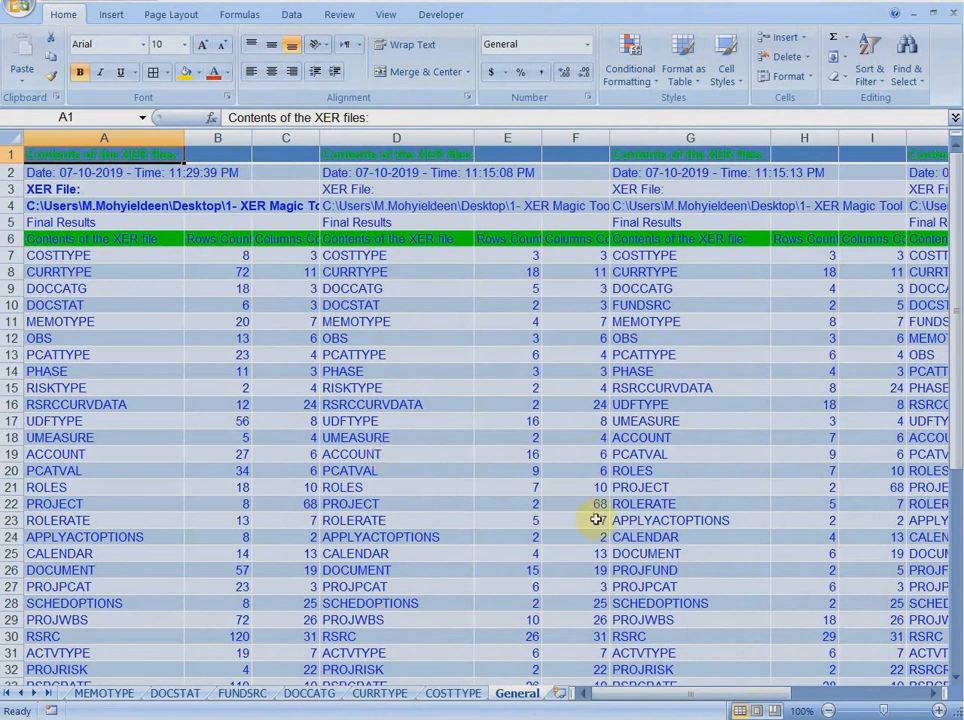
drag(745, 697, 900, 693)
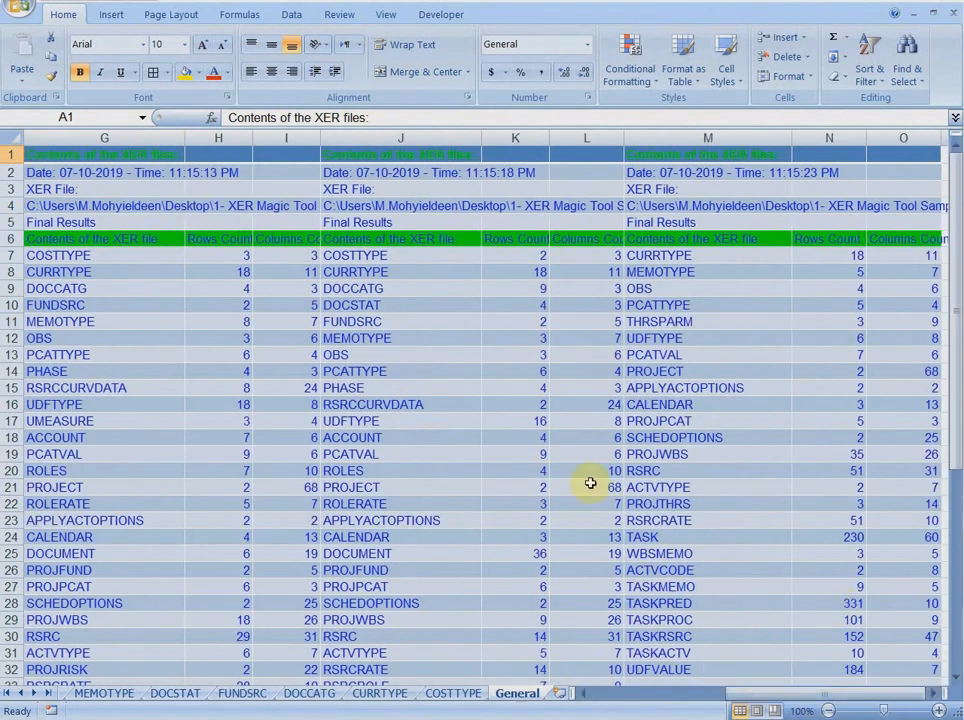
scroll(591, 485, down, 2)
scroll(592, 486, down, 1)
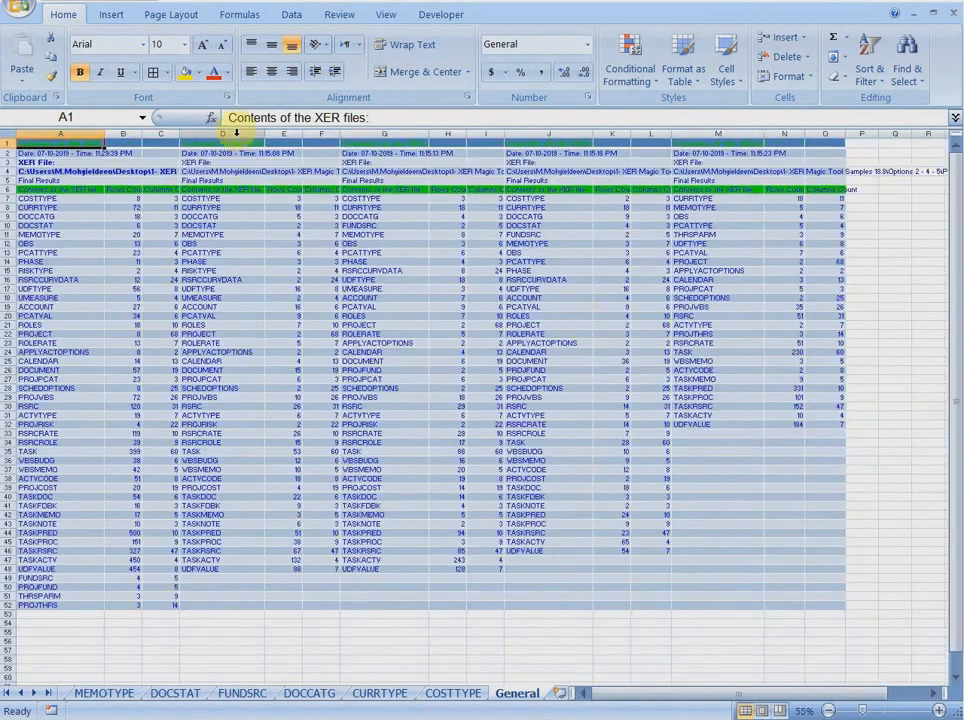
click(232, 133)
click(383, 133)
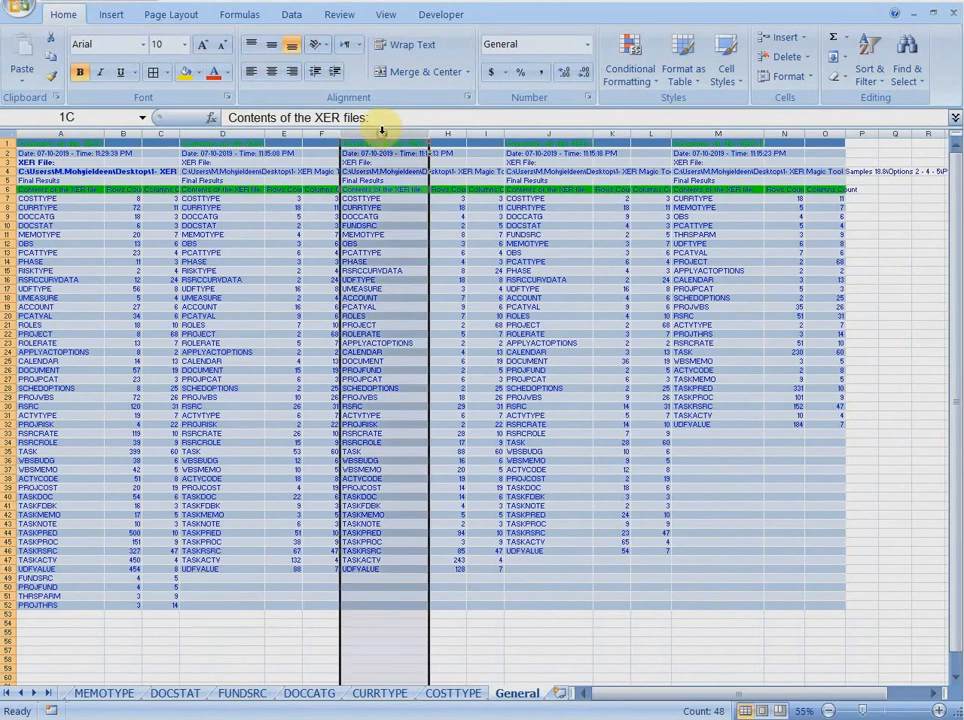
click(548, 131)
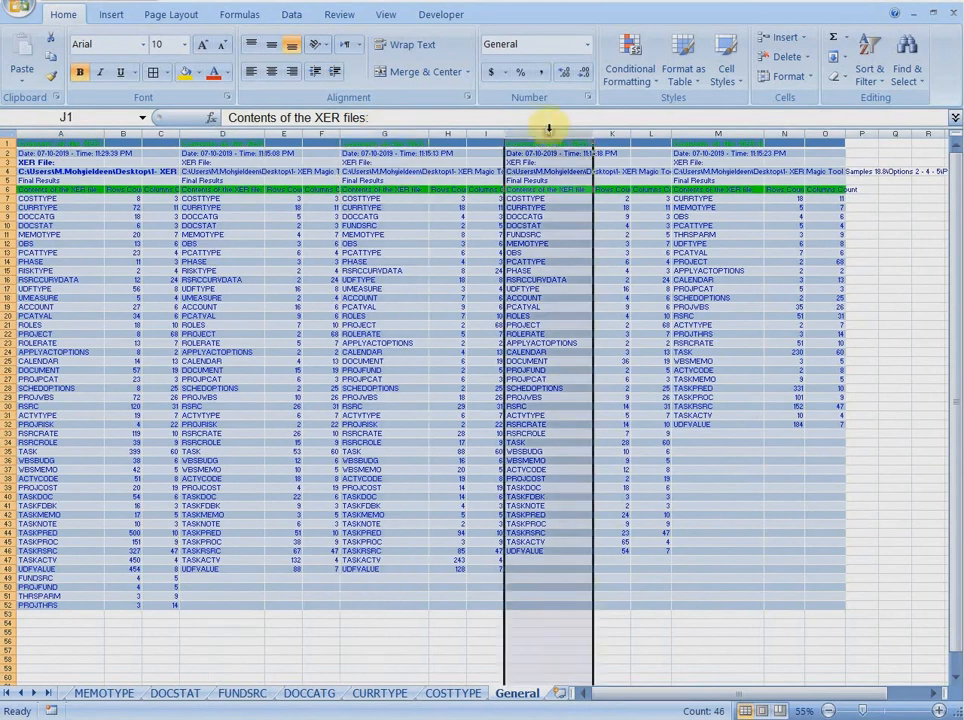
click(718, 131)
click(60, 133)
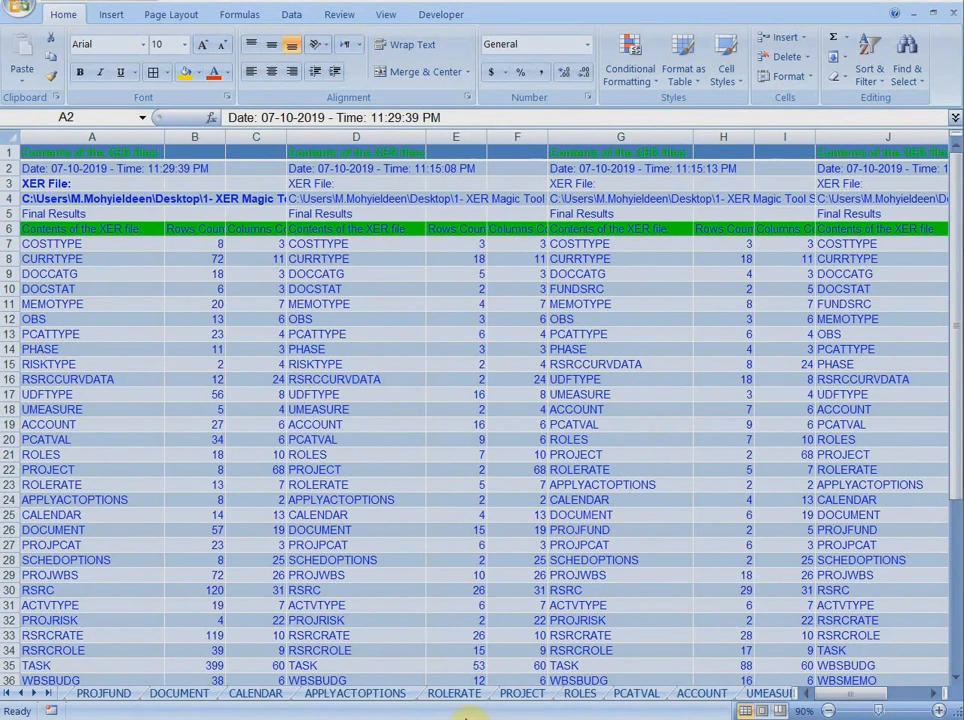
Open the PROJECT sheet of the collected workbook and examine the stacked tables of the four projects
click(517, 696)
click(517, 696)
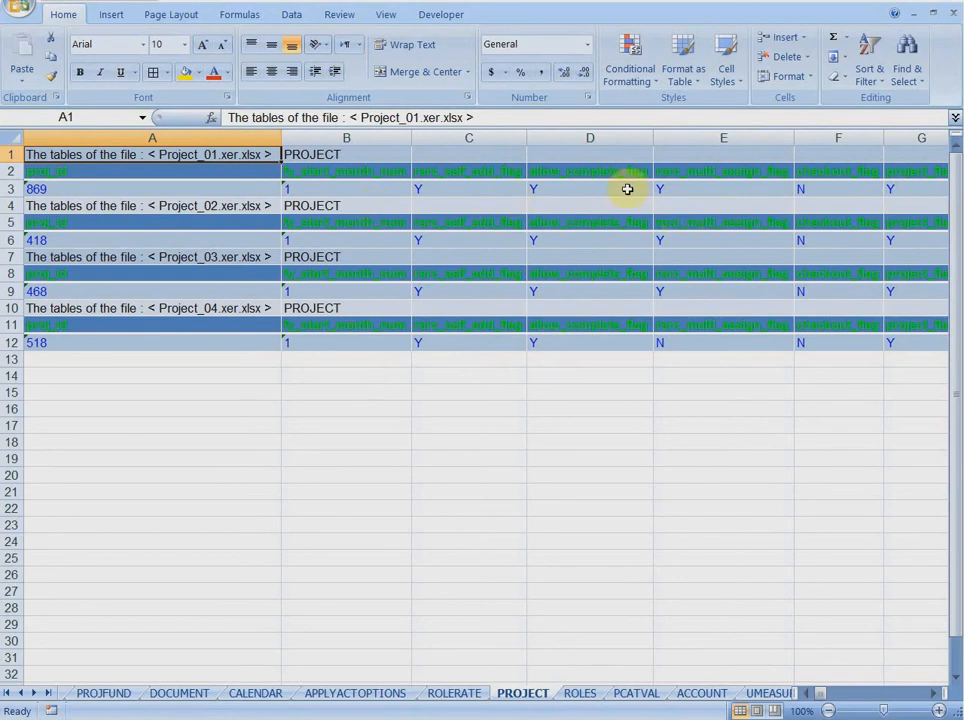
key(alt+Tab)
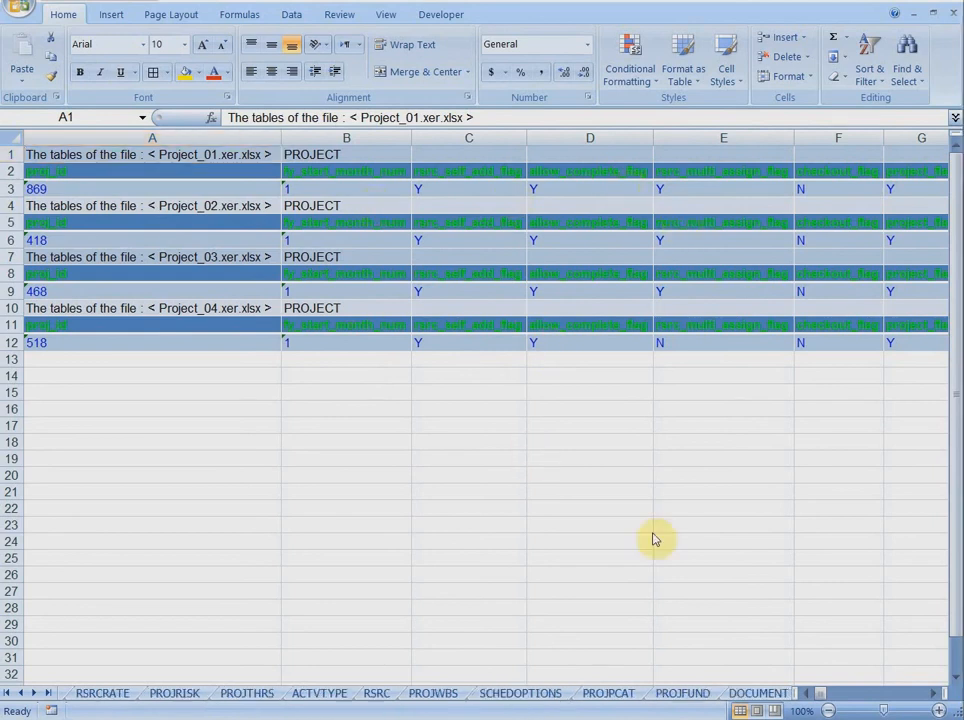
Examine the RSRC sheet's modified IDs and resource names for all collected projects down to the last row
click(376, 693)
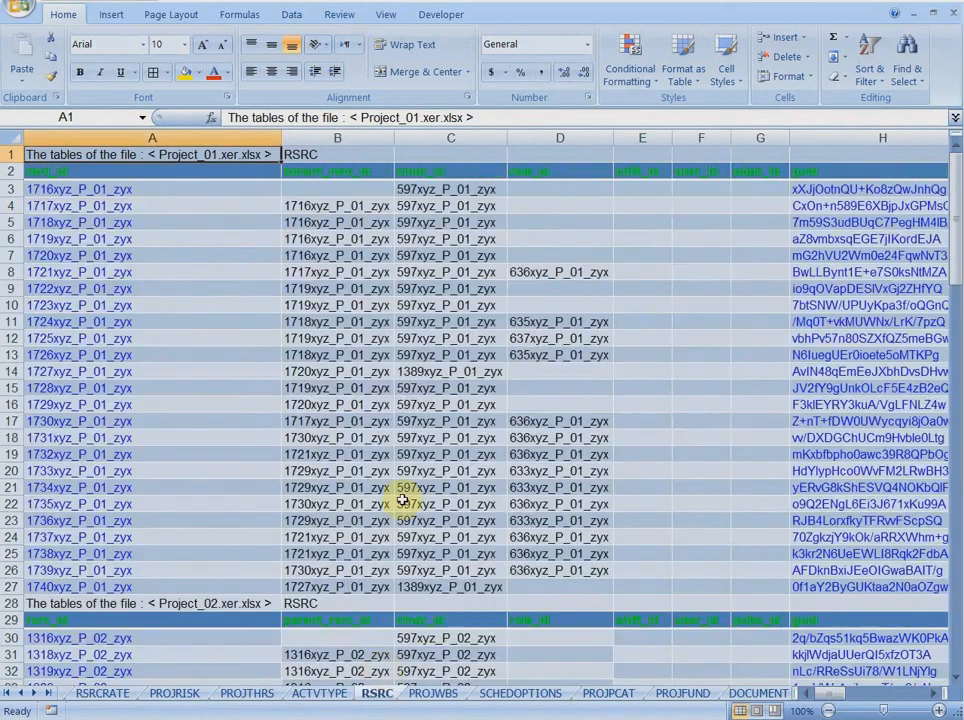
double_click(932, 694)
drag(932, 697, 932, 697)
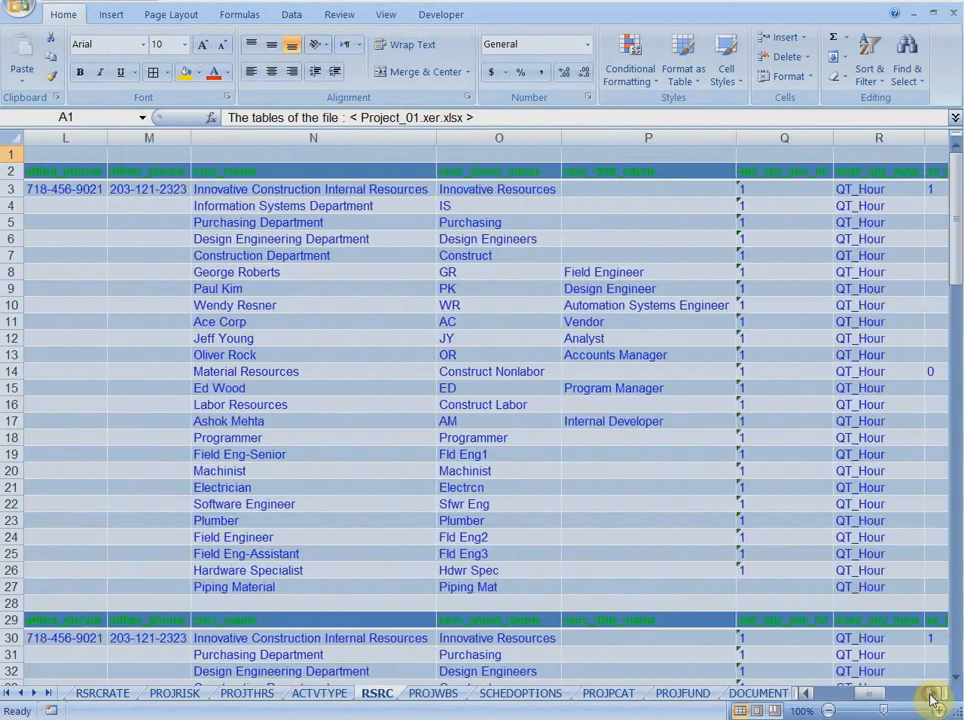
scroll(551, 332, down, 1)
scroll(551, 332, down, 11)
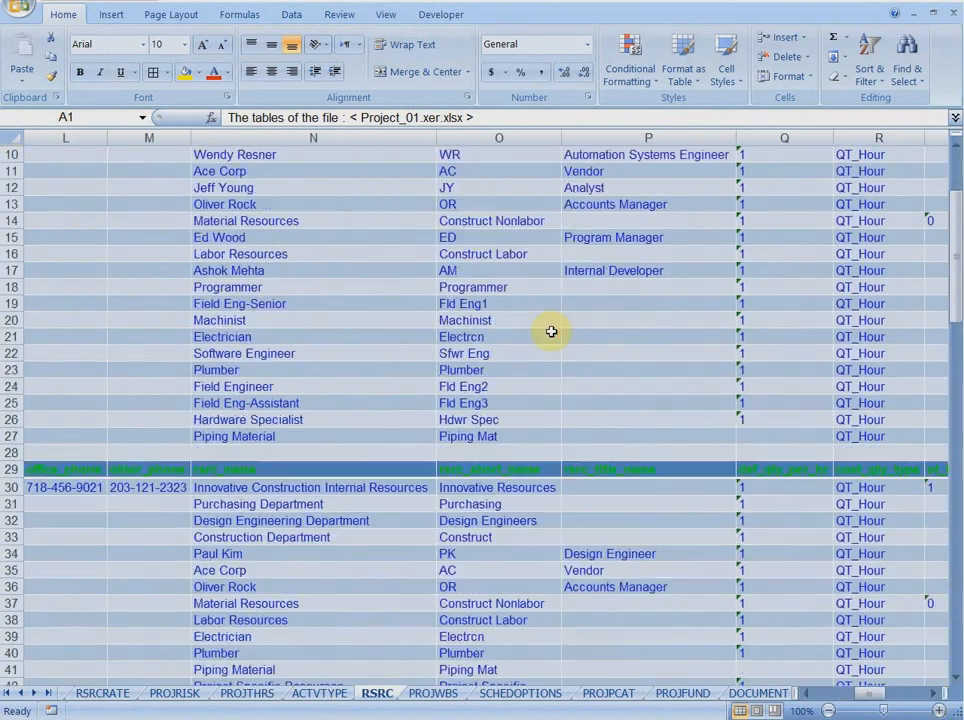
scroll(551, 332, down, 12)
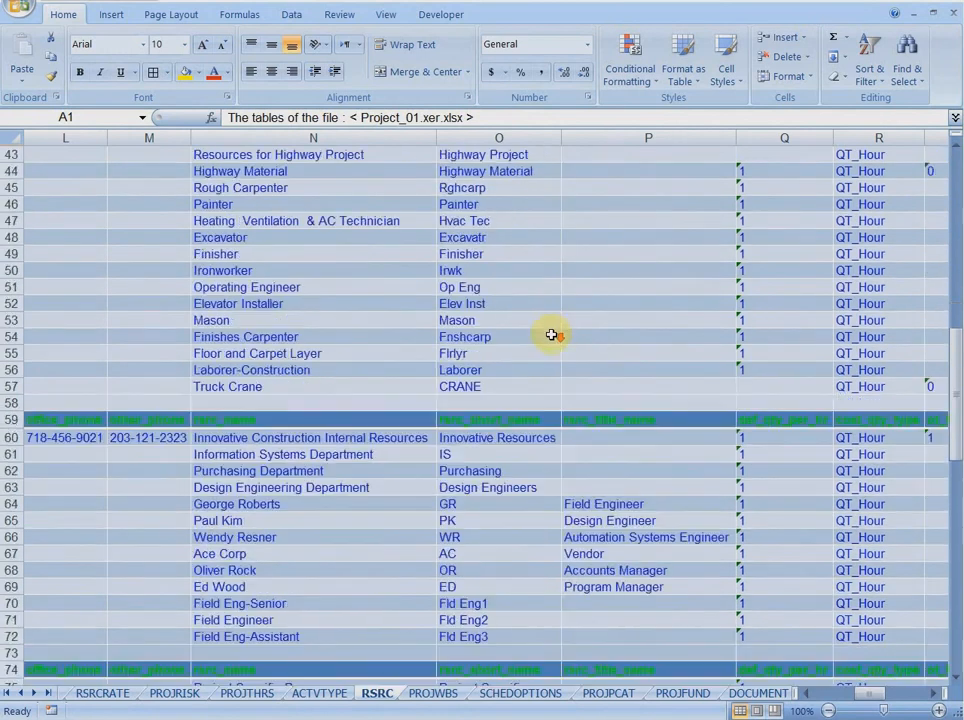
scroll(552, 337, down, 10)
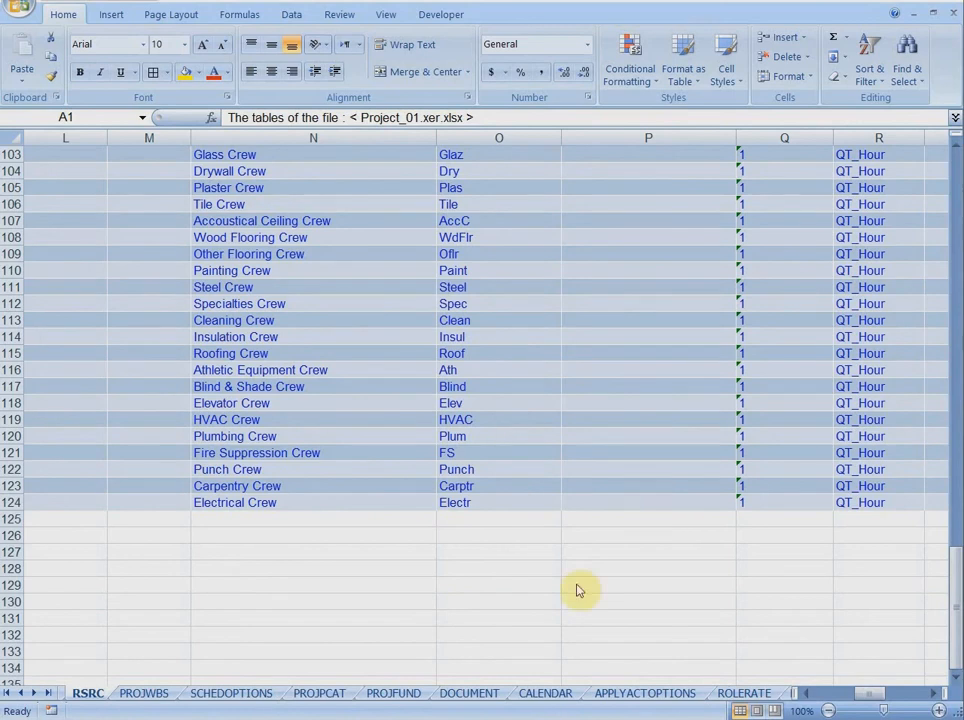
View the collected CALENDAR sheet and locate Allxerfilesdata.xlsx in the "Options 2 - 4 - 5" folder in File Explorer
click(546, 694)
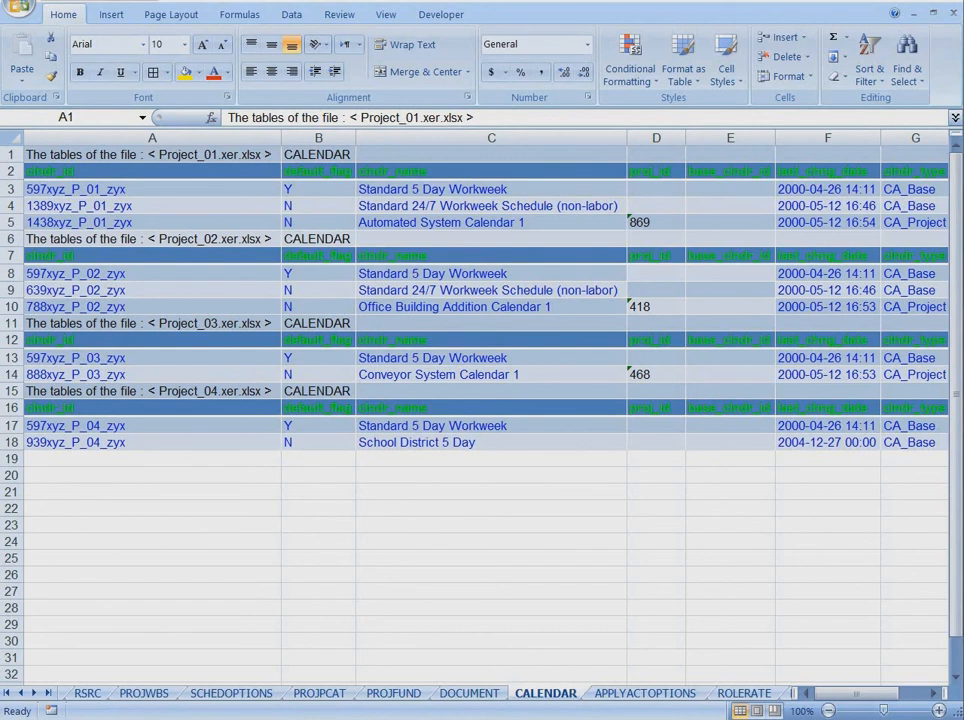
key(alt+Tab)
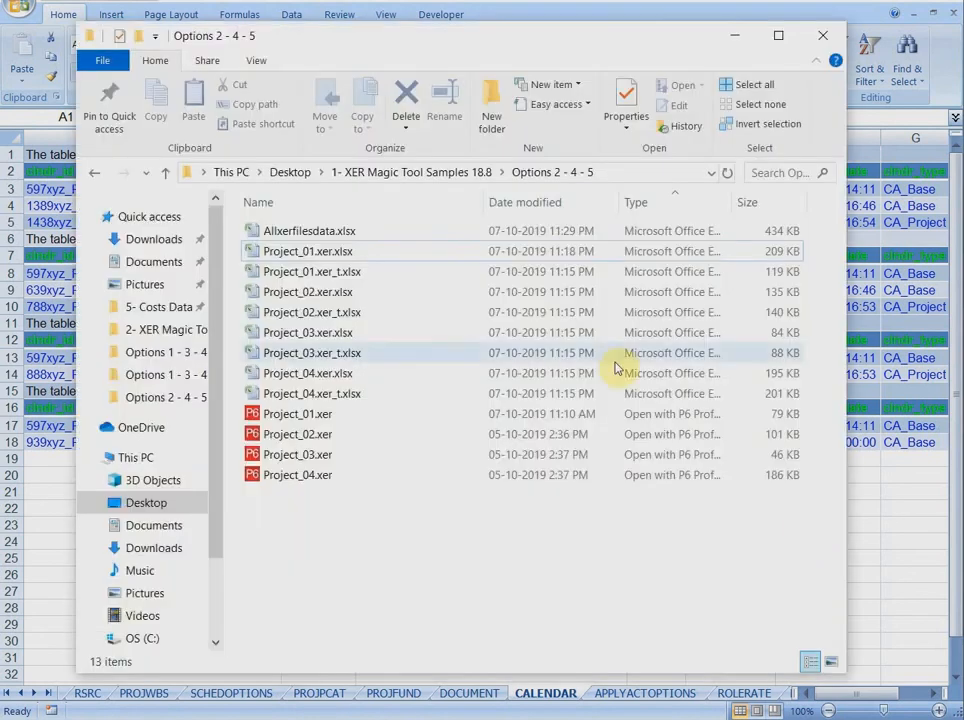
click(325, 233)
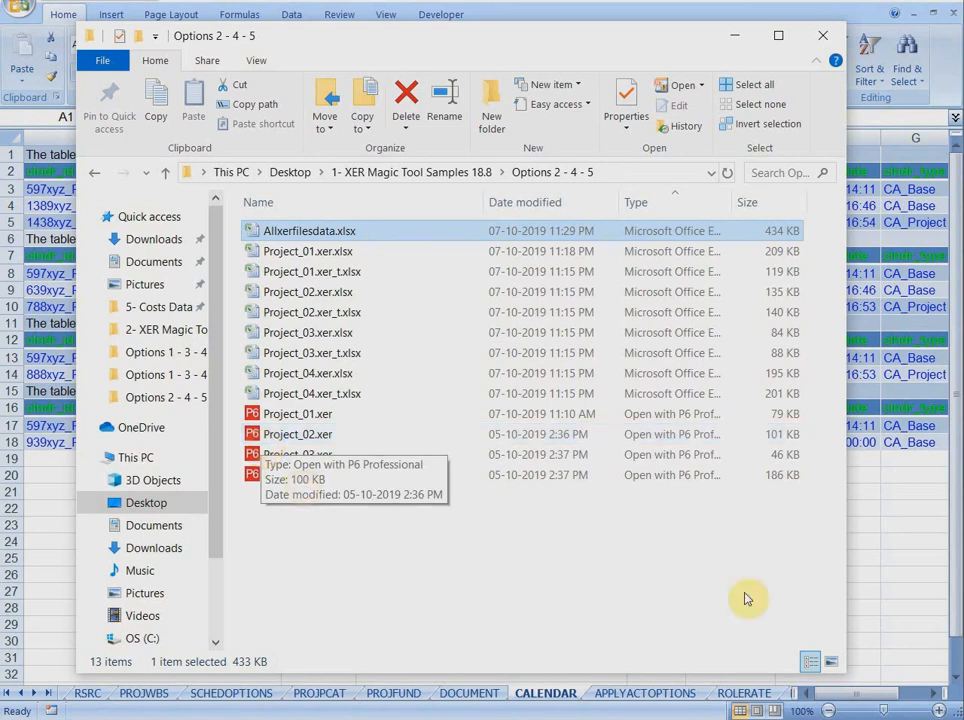
In XER Magic Tool, start building an XER from the collected Allxerfilesdata.xlsx with Project_03's USD as the general currency
key(alt+Tab)
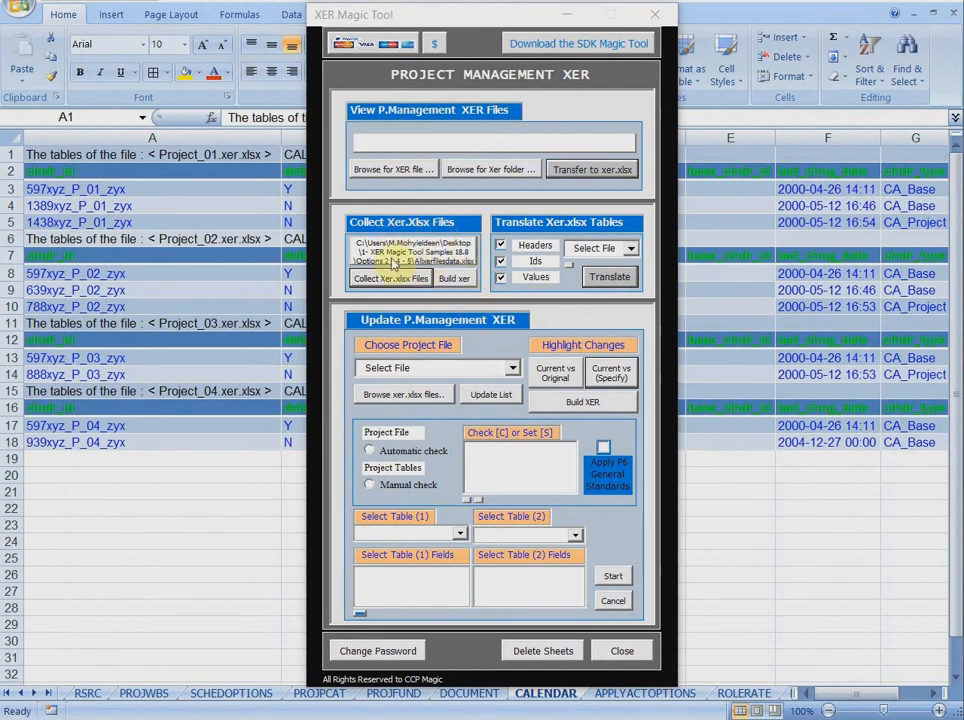
click(463, 288)
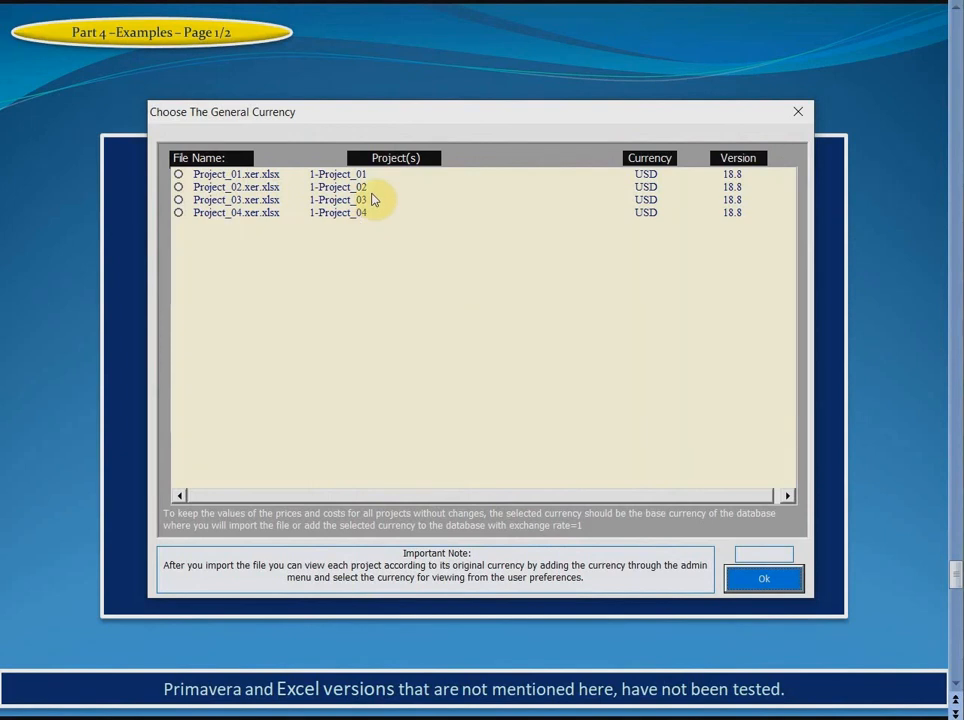
click(646, 200)
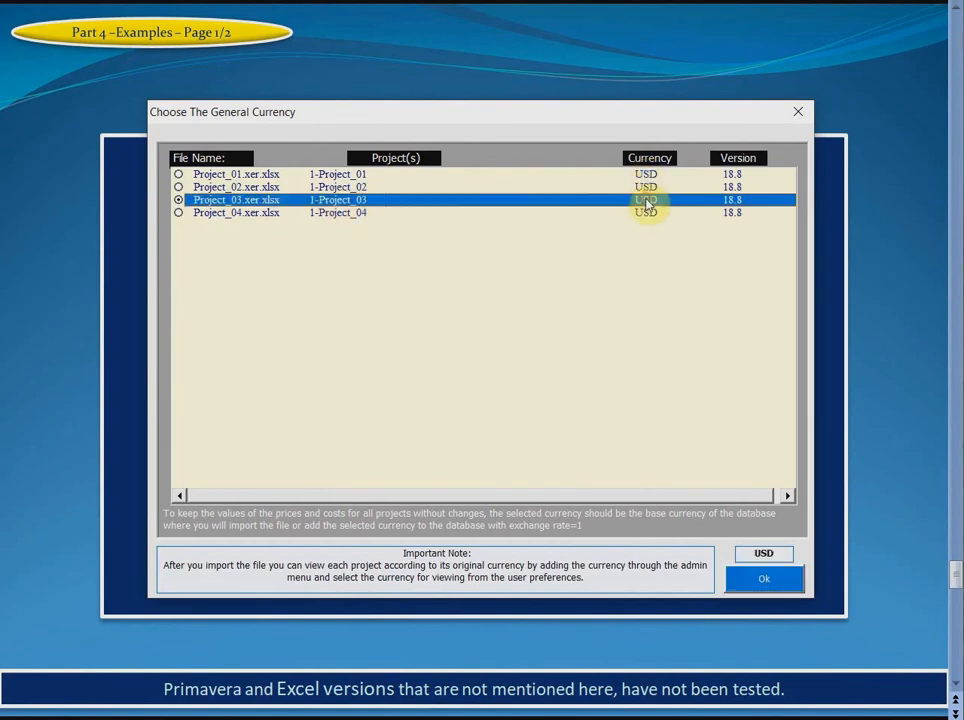
click(762, 581)
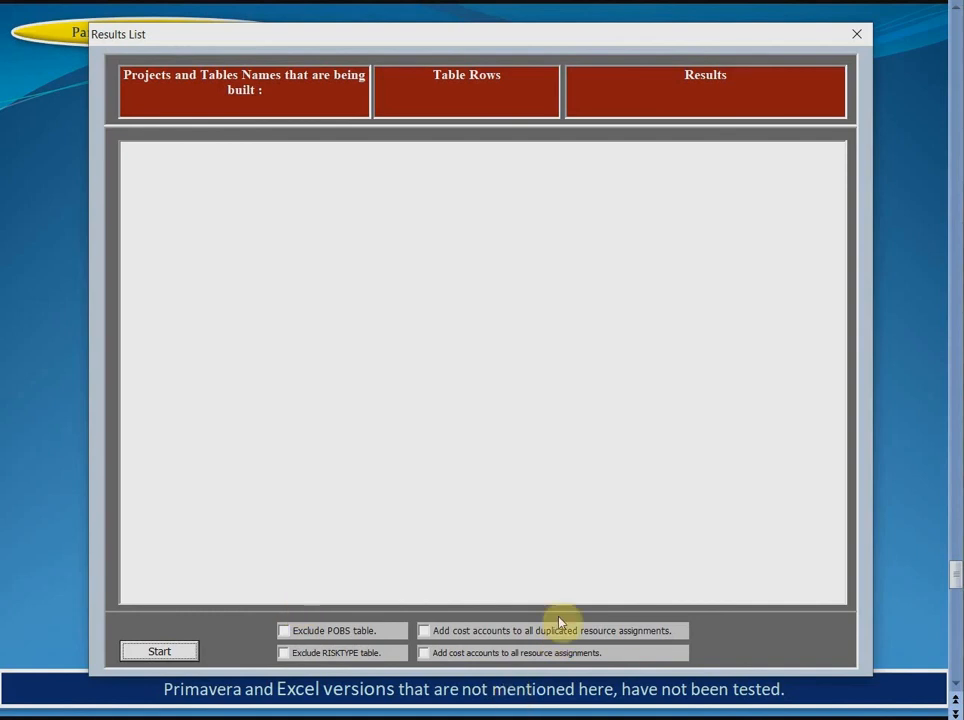
Build the combined XER file with all exclusion and cost account options left off, and close the results list
click(188, 652)
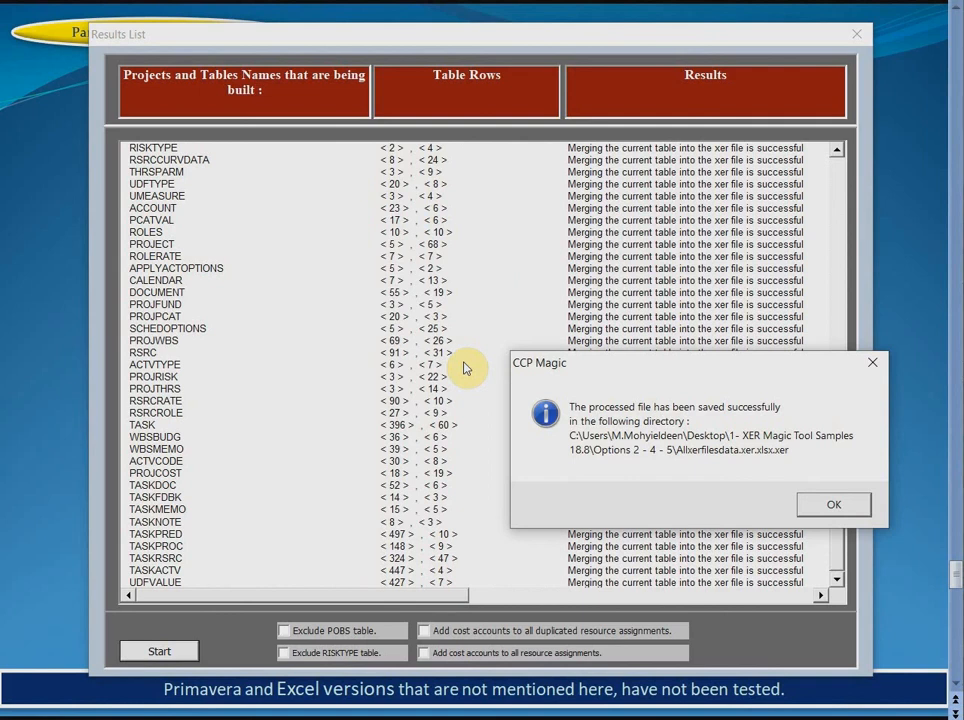
click(817, 510)
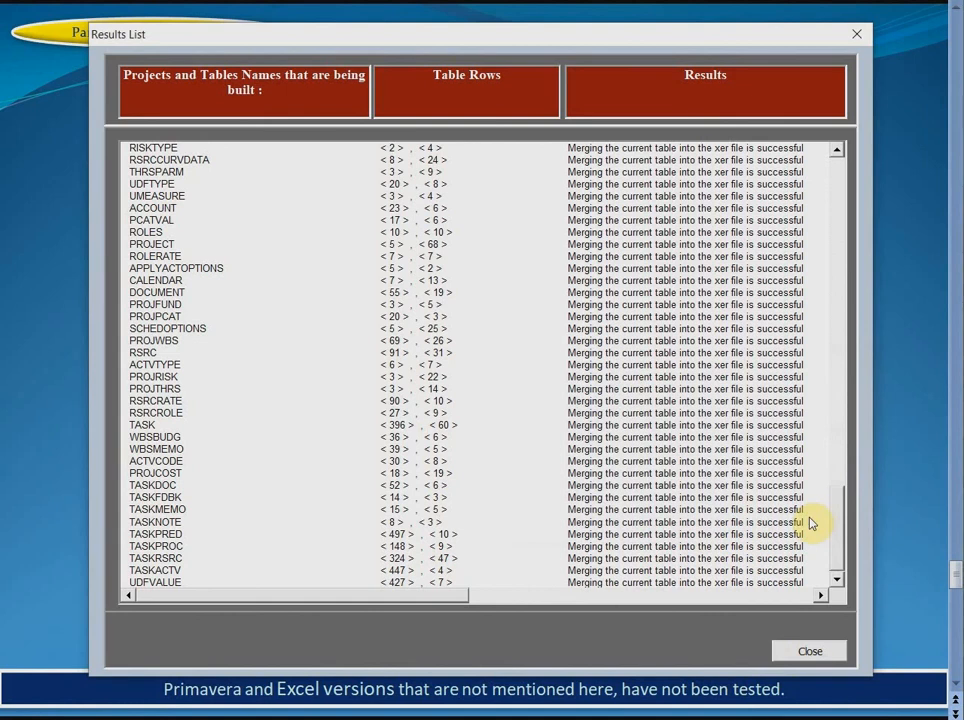
click(808, 652)
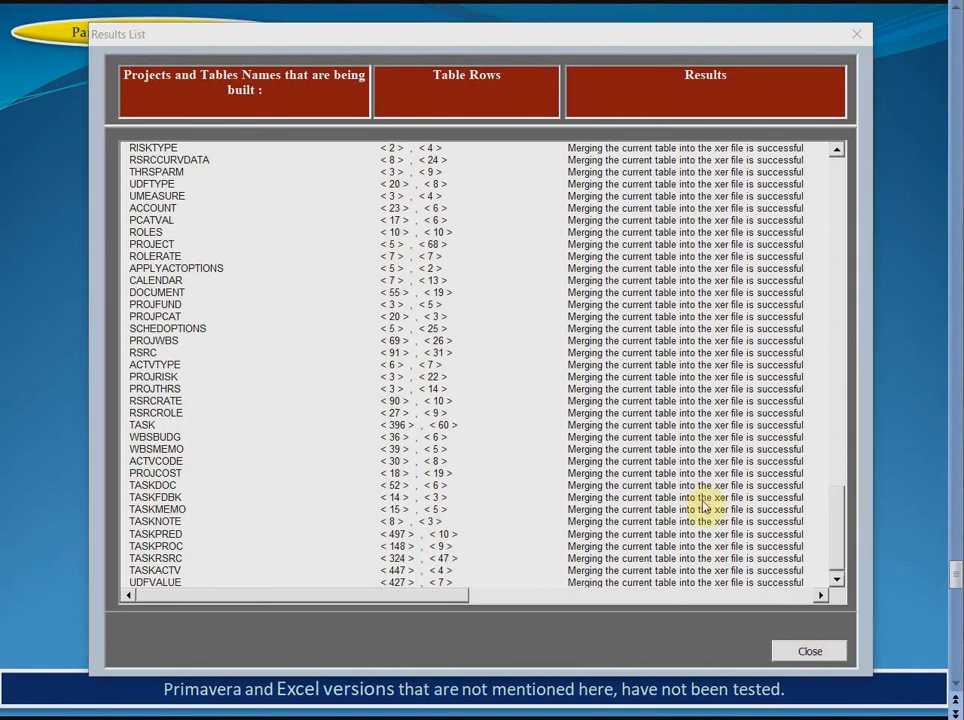
click(810, 651)
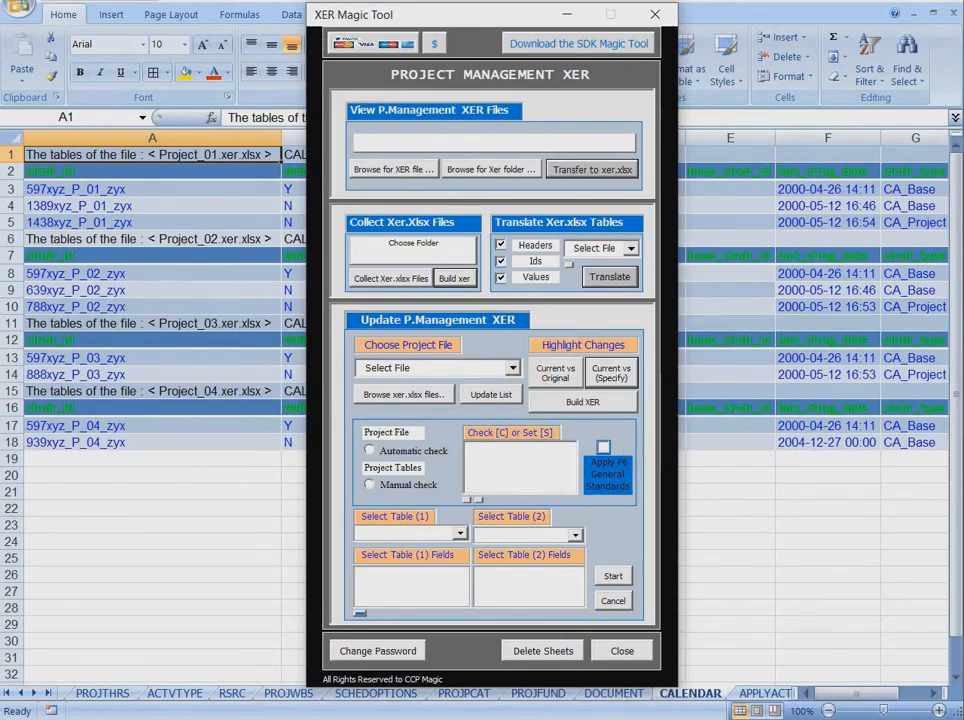
Switch to File Explorer and locate Allxerfilesdata.xlsx and the built Allxerfilesdata.xer.xlsx.xer in the "Options 2 - 4 - 5" folder
key(alt+Tab)
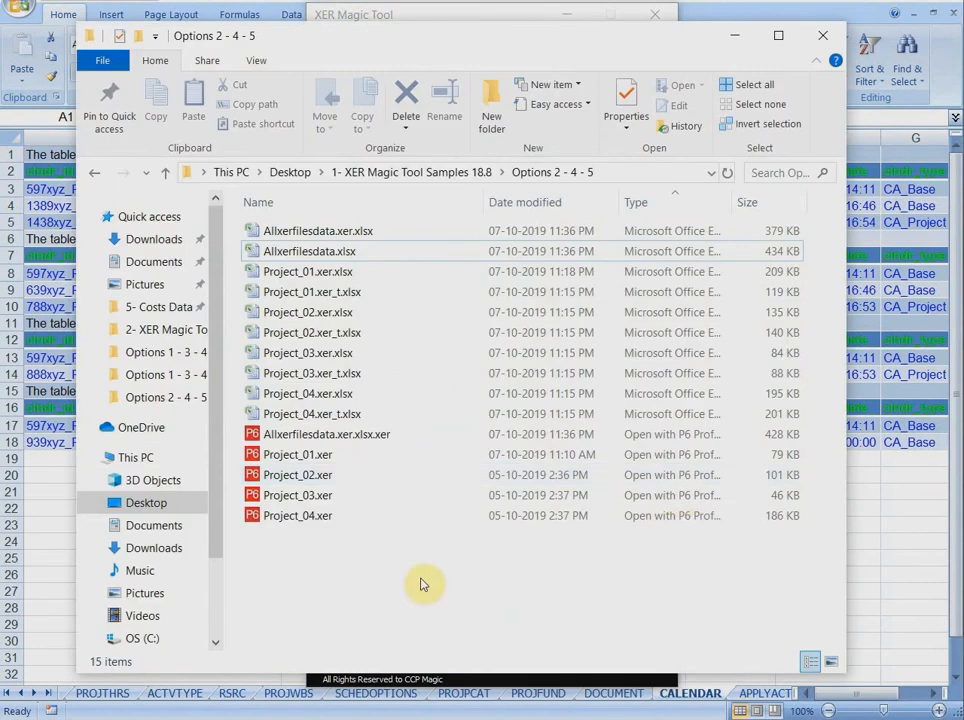
click(316, 258)
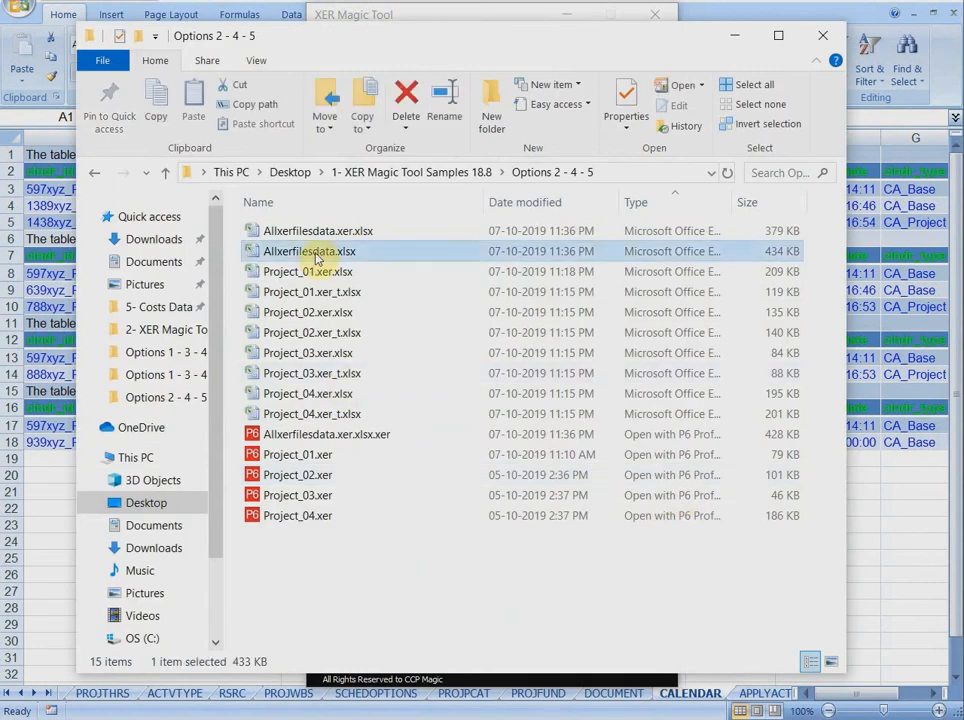
click(319, 441)
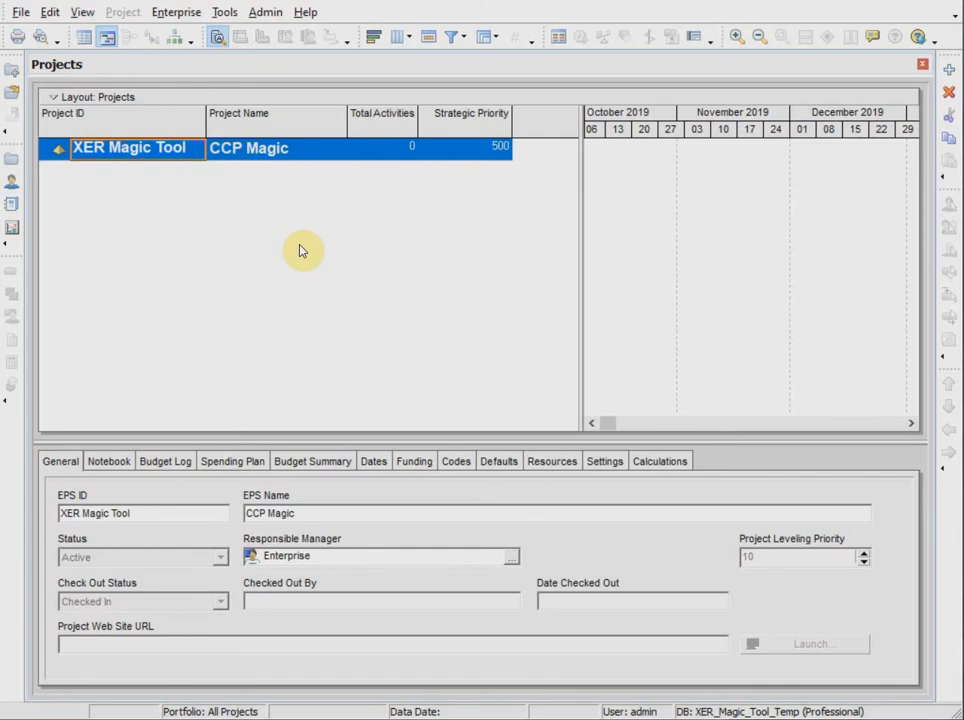
In Primavera P6, start an import using the Primavera PM (XER) format and continue to the file name page
click(18, 14)
click(22, 59)
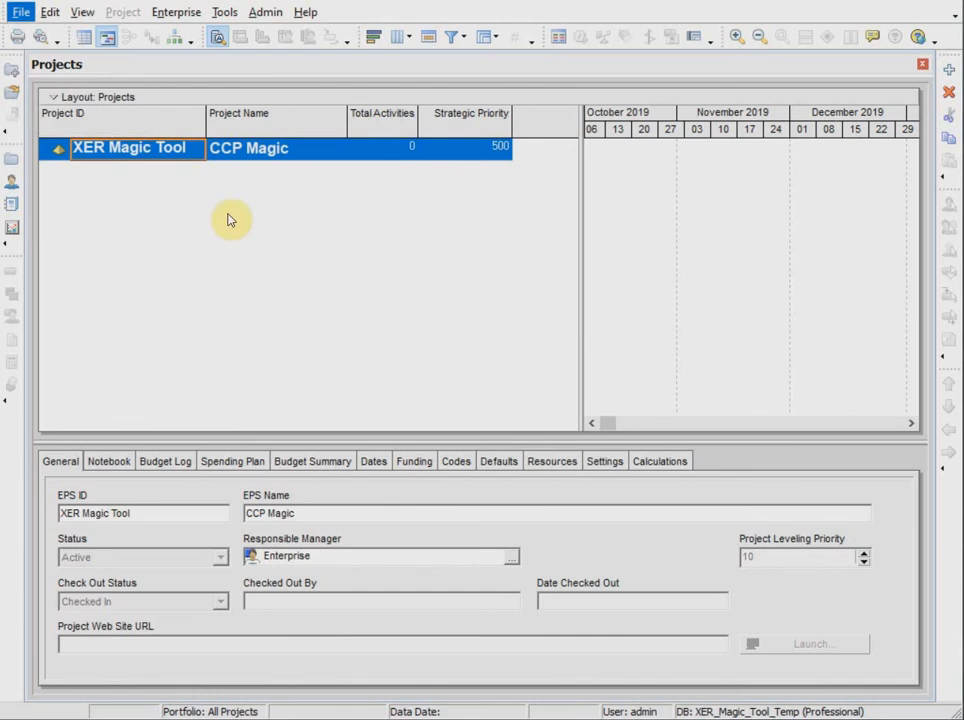
click(785, 565)
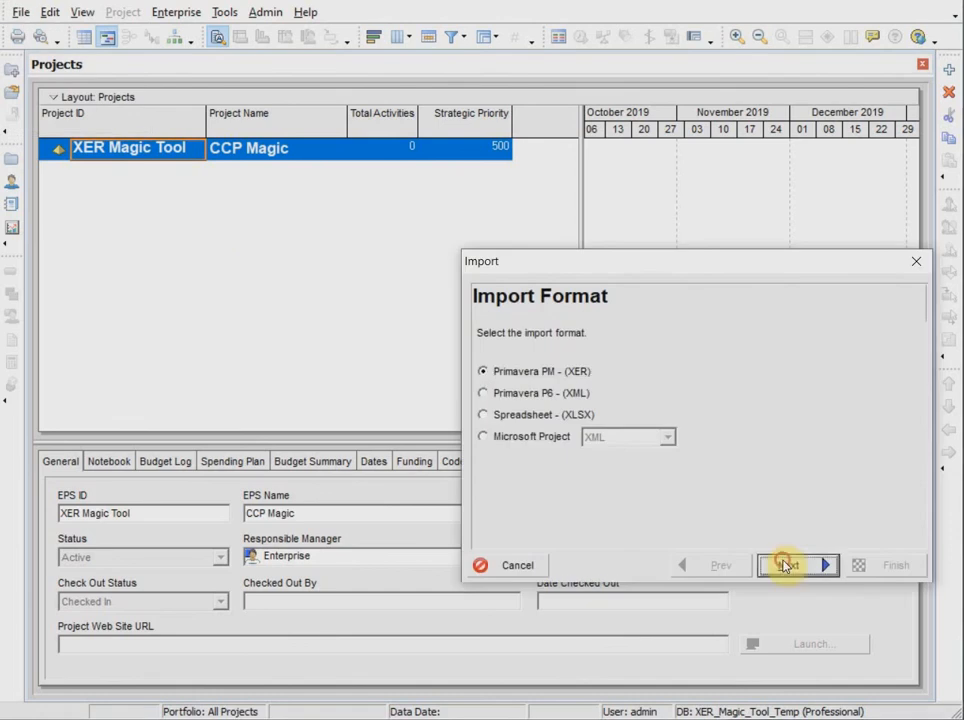
click(785, 565)
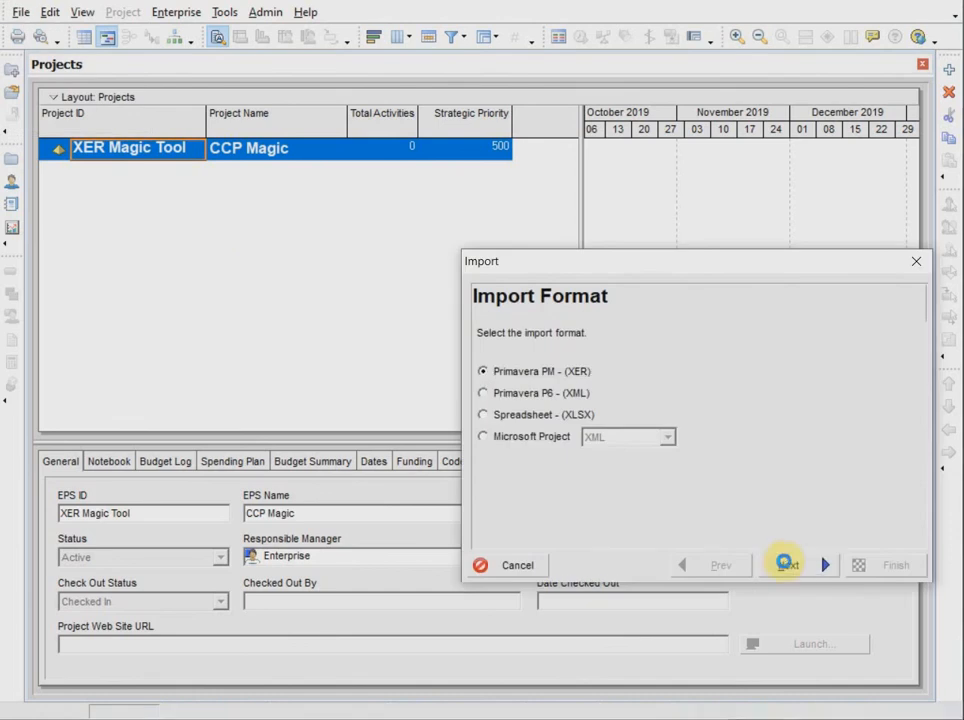
click(788, 565)
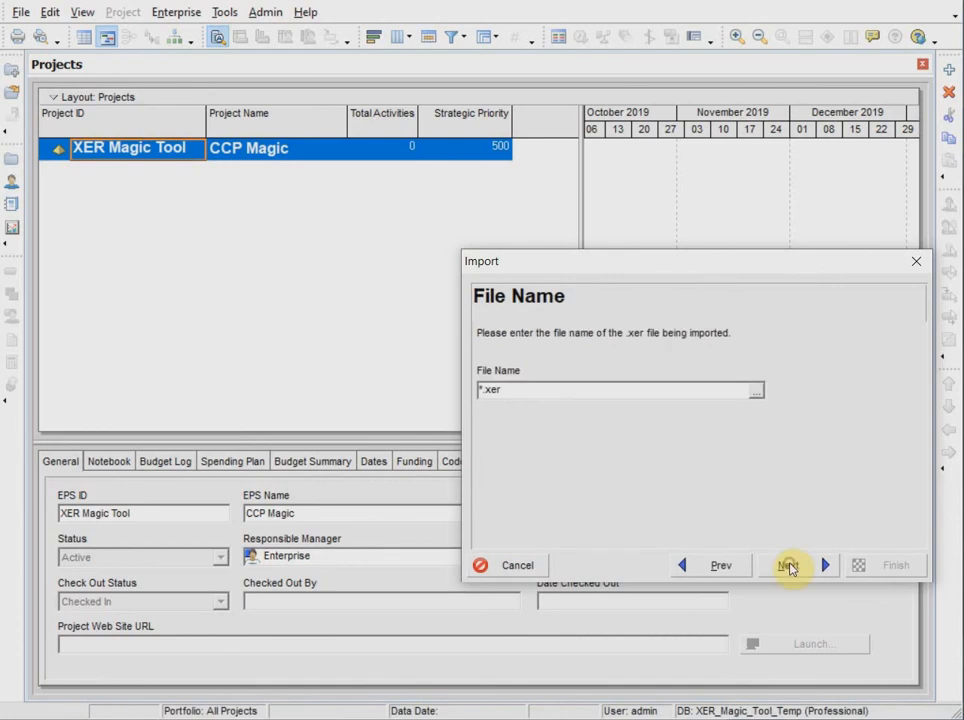
Choose Allxerfilesdata.xer.xlsx.xer from the desktop's "1- XER Magic Tool Samples 18.8" samples, folder "Options 2 - 4 - 5", as the import file
click(753, 391)
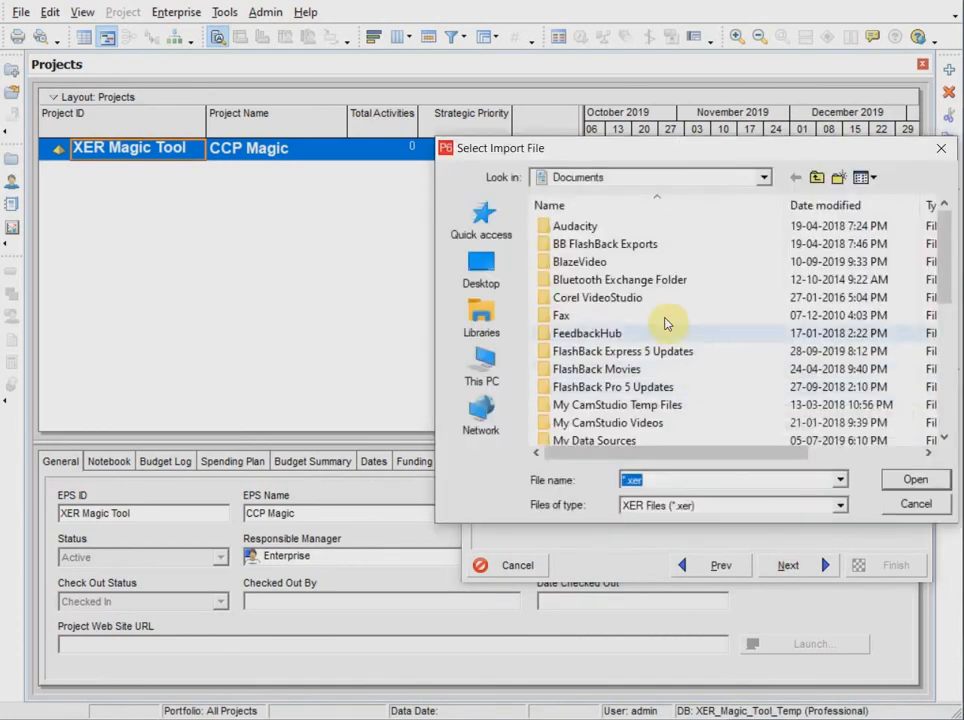
click(460, 264)
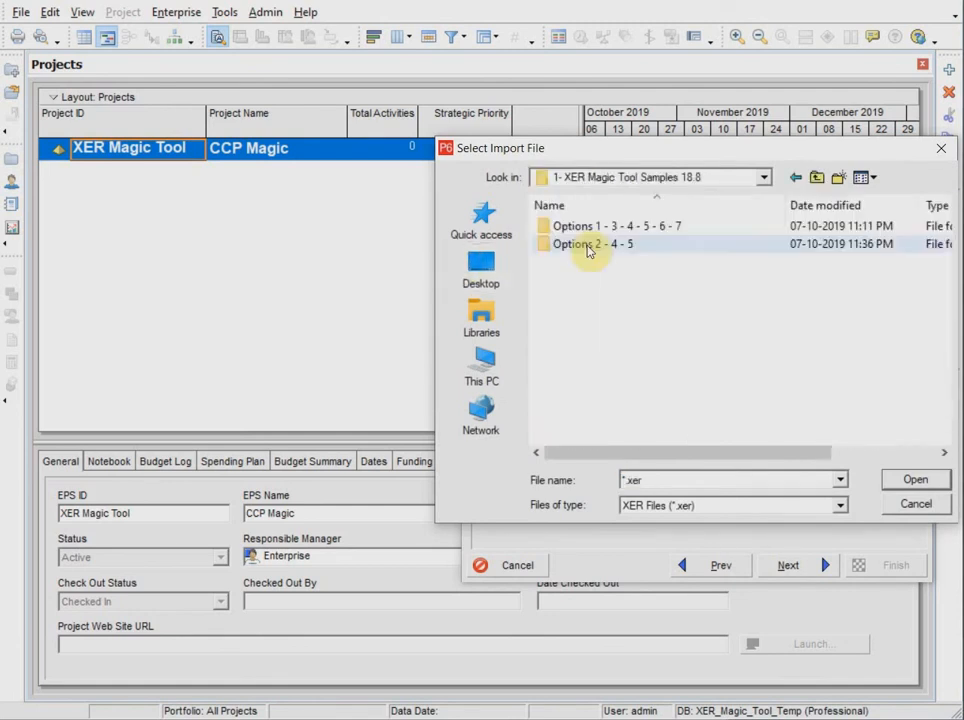
double_click(585, 246)
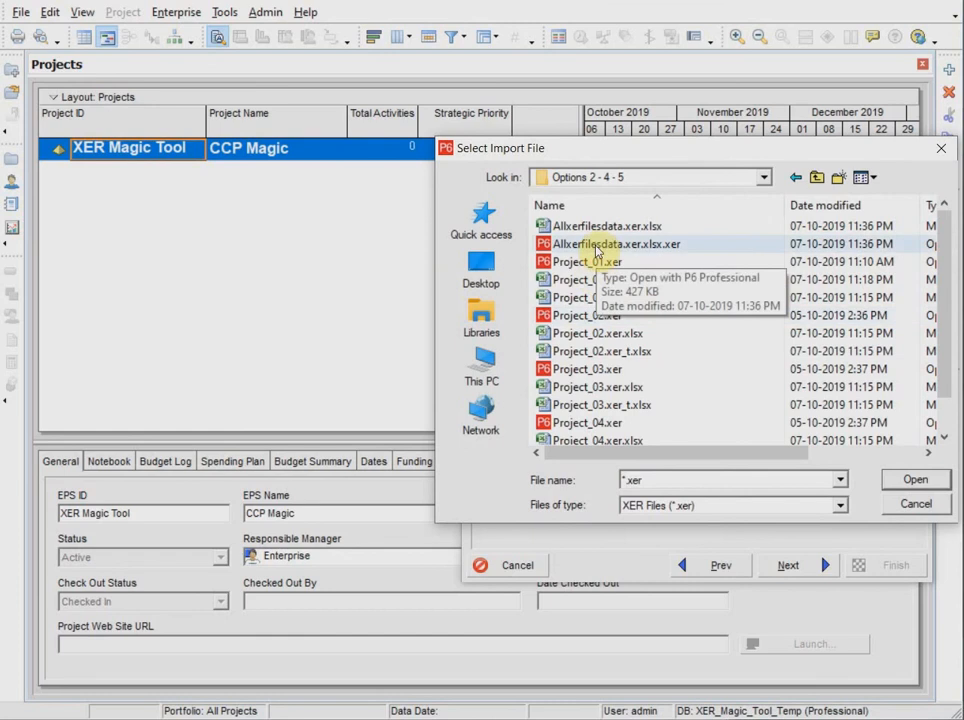
click(565, 244)
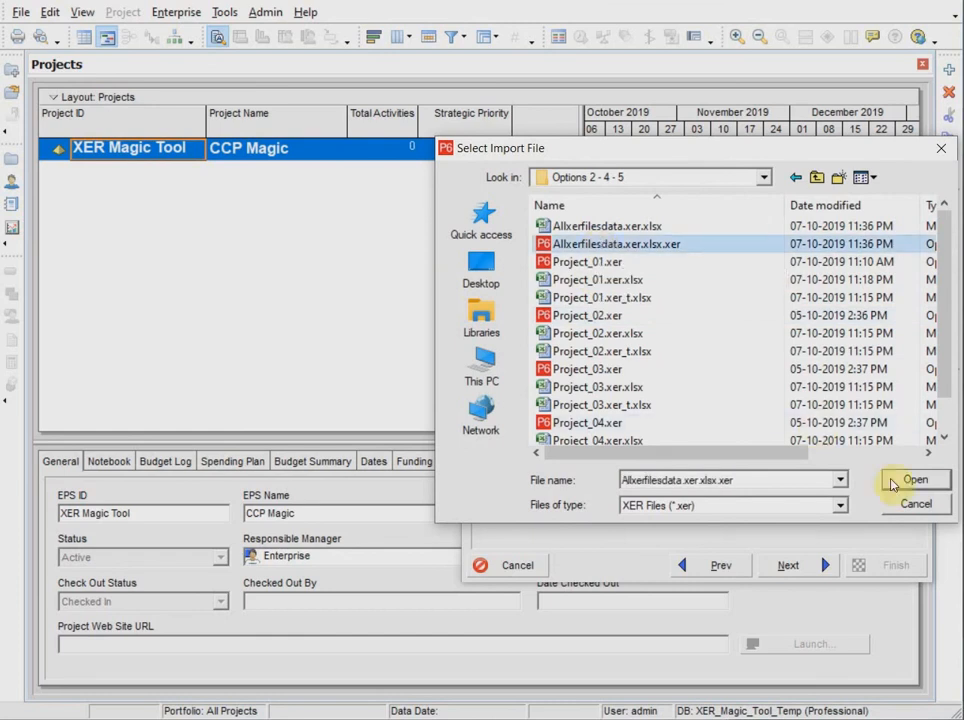
click(893, 481)
Import Project_01 to Project_04 as new projects under XER Magic Tool using Default Configuration, and close the import wizard
click(788, 566)
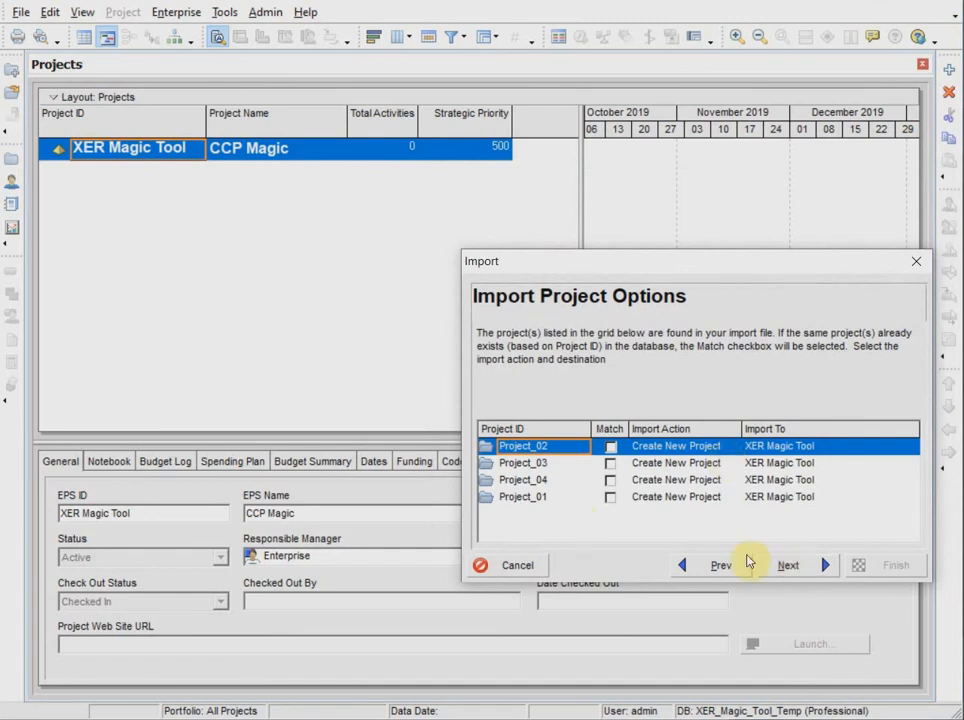
click(782, 565)
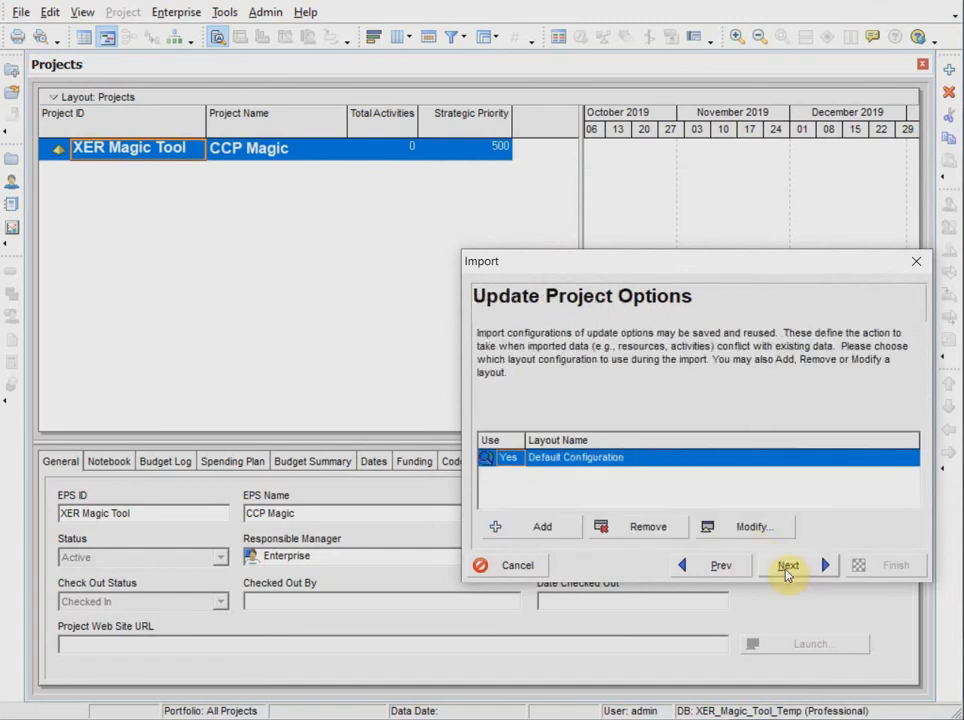
click(788, 566)
click(861, 565)
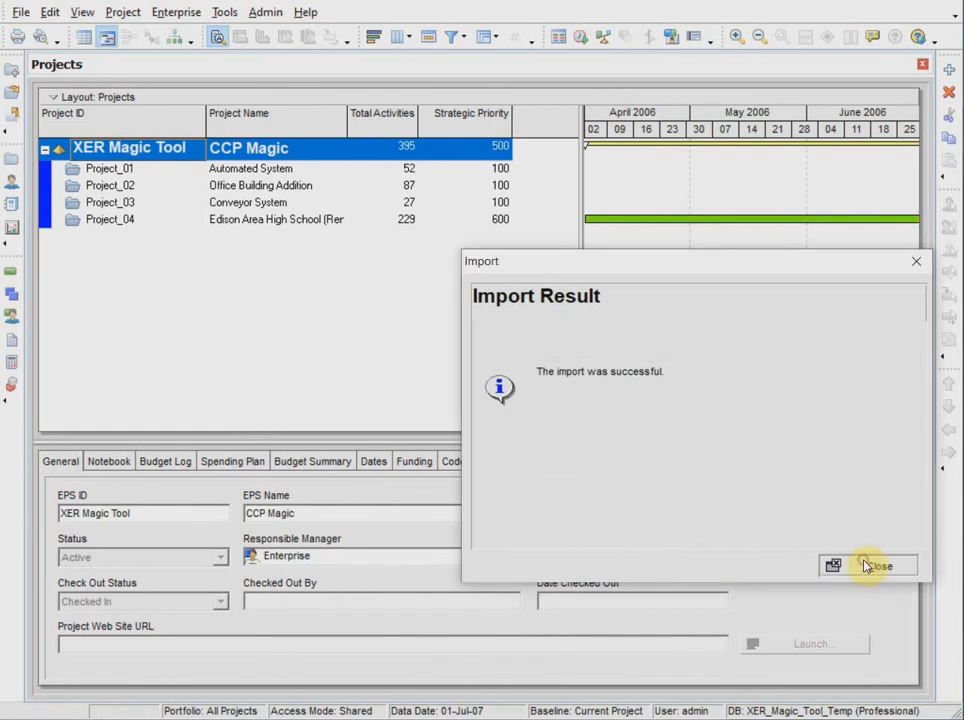
click(868, 564)
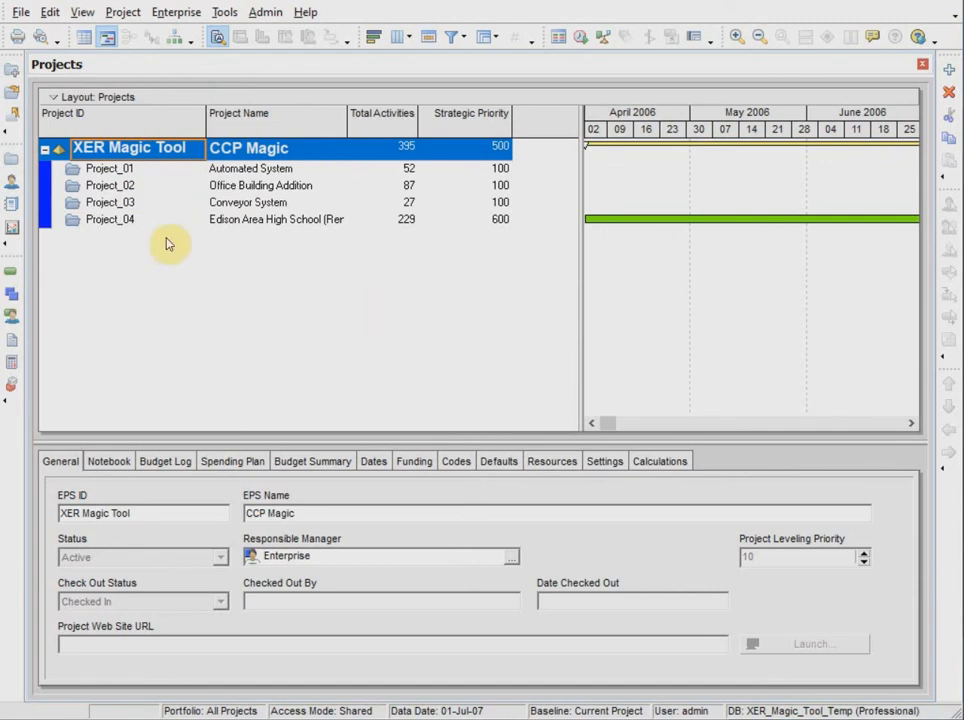
Delete the four imported projects, Project_01 through Project_04, from the XER Magic Tool EPS
click(100, 169)
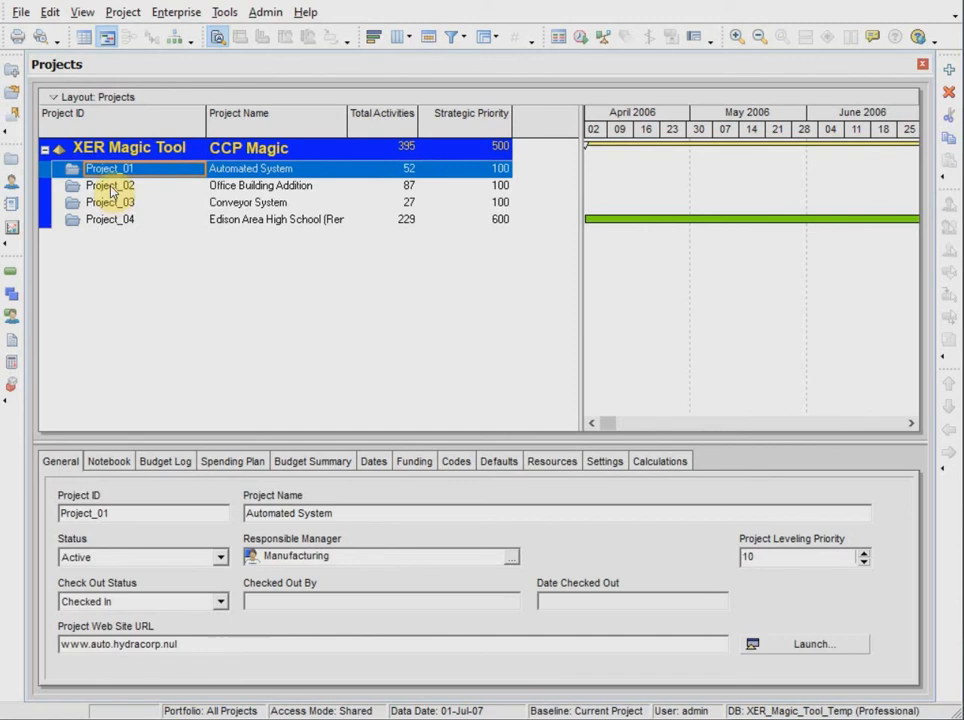
click(99, 185)
click(103, 169)
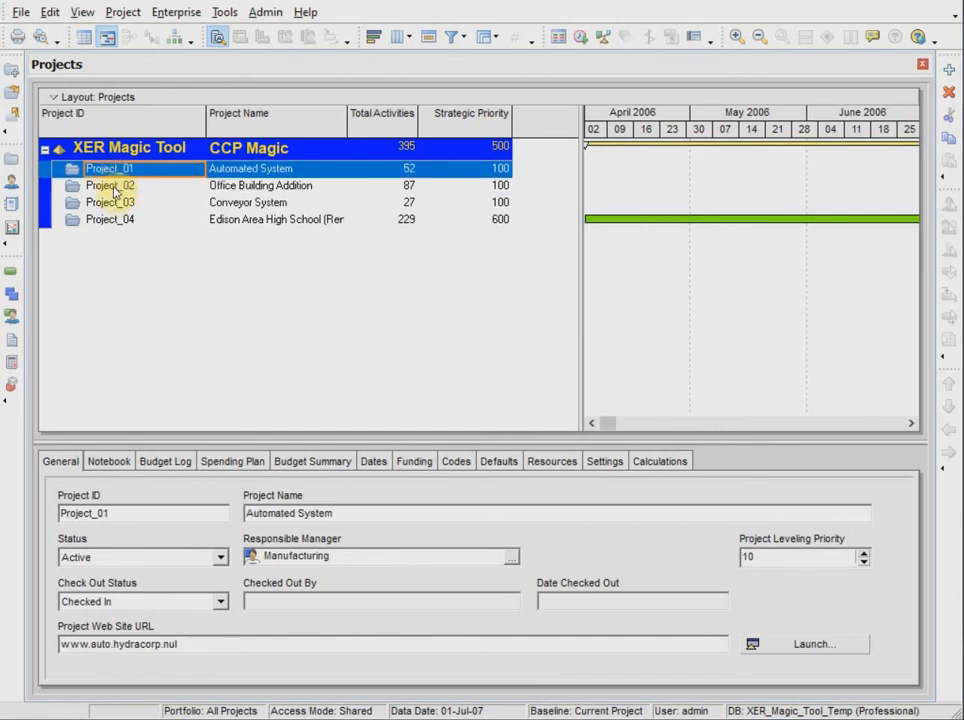
shift+click(116, 220)
right_click(123, 203)
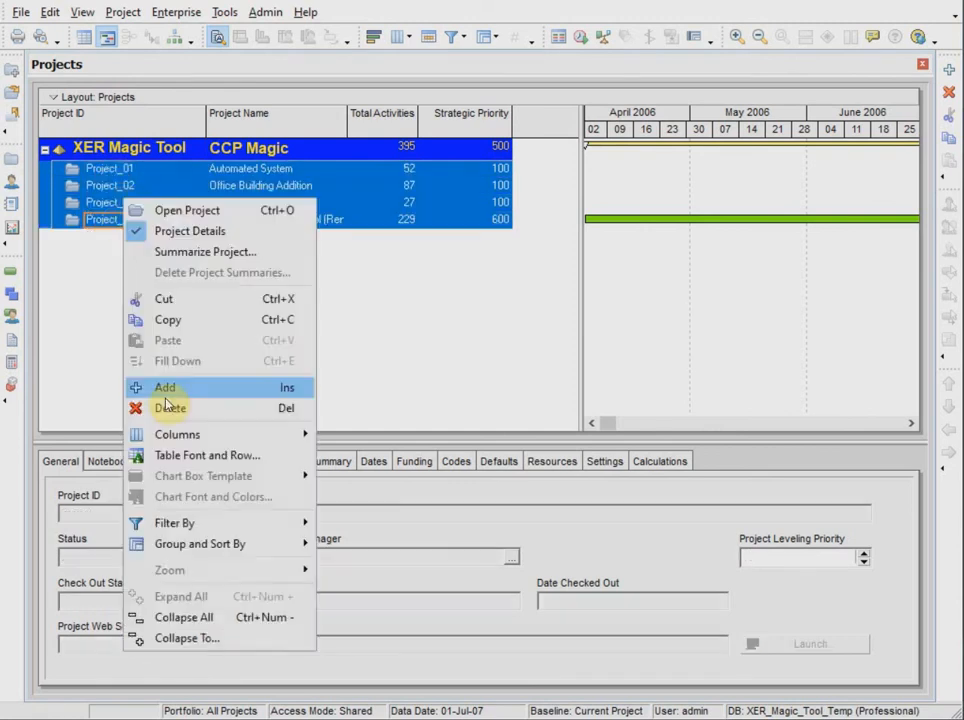
click(174, 410)
click(656, 460)
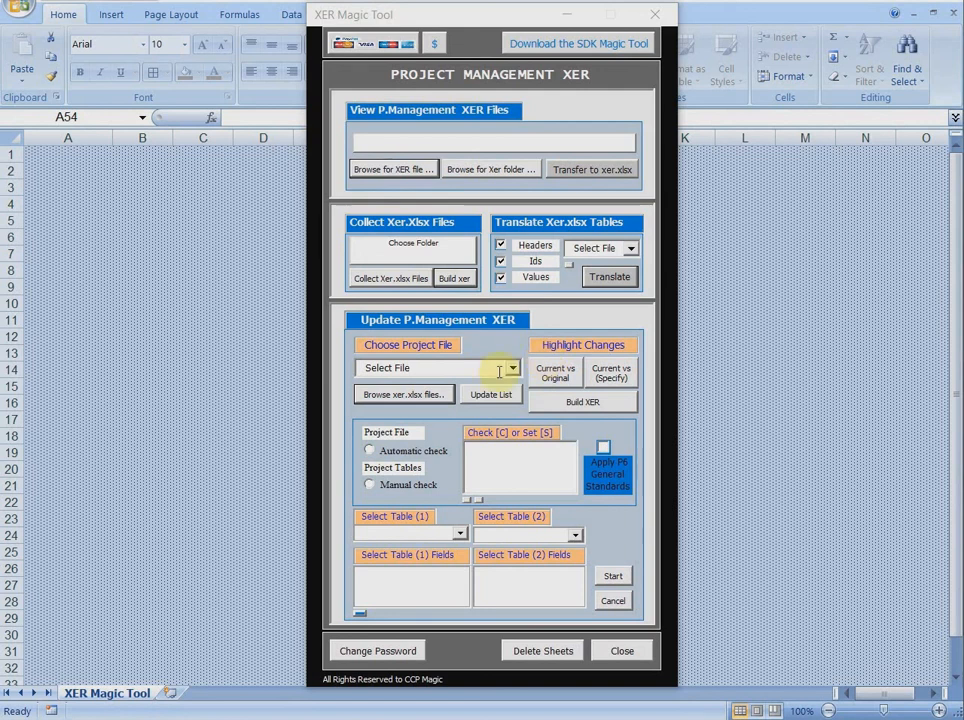
In XER Magic Tool, choose Project_01.xer.xlsx as the project file and set up its comparison of current against original values
click(511, 368)
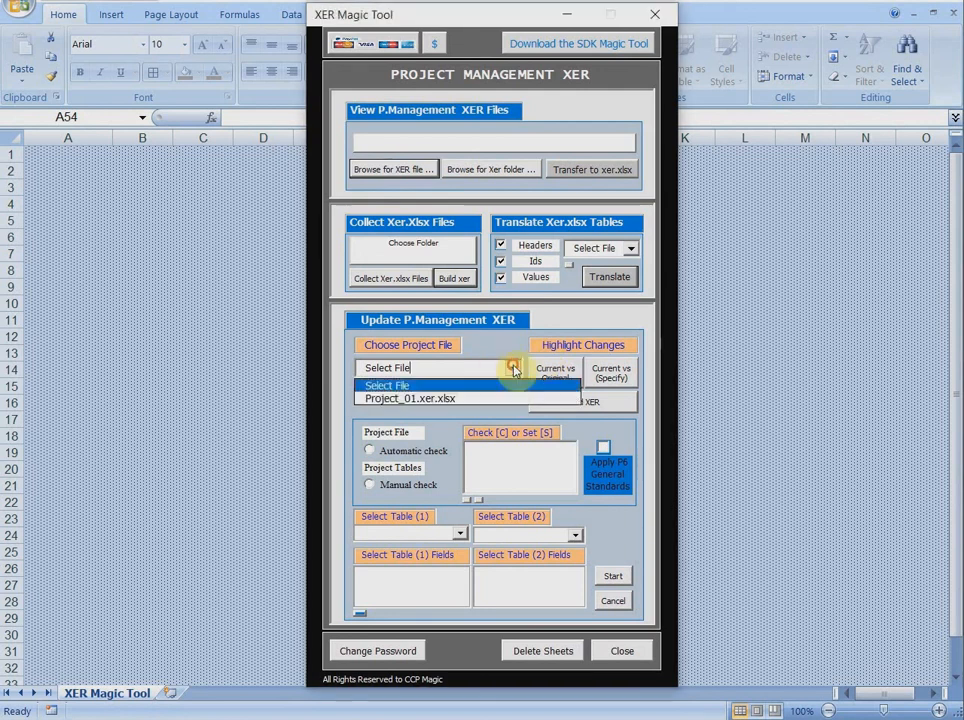
click(433, 399)
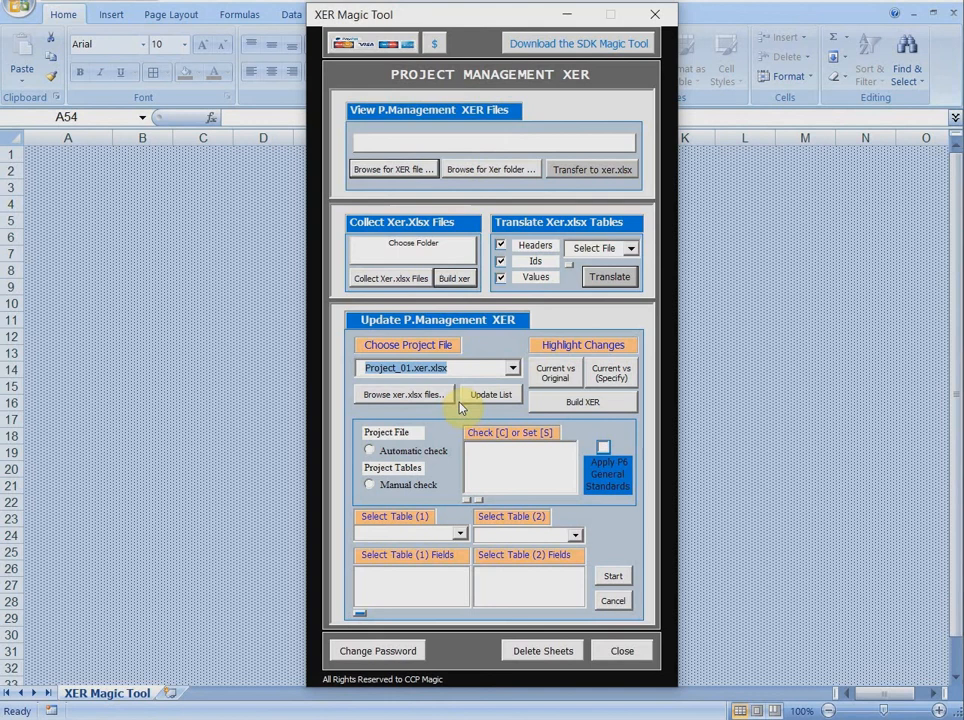
click(555, 378)
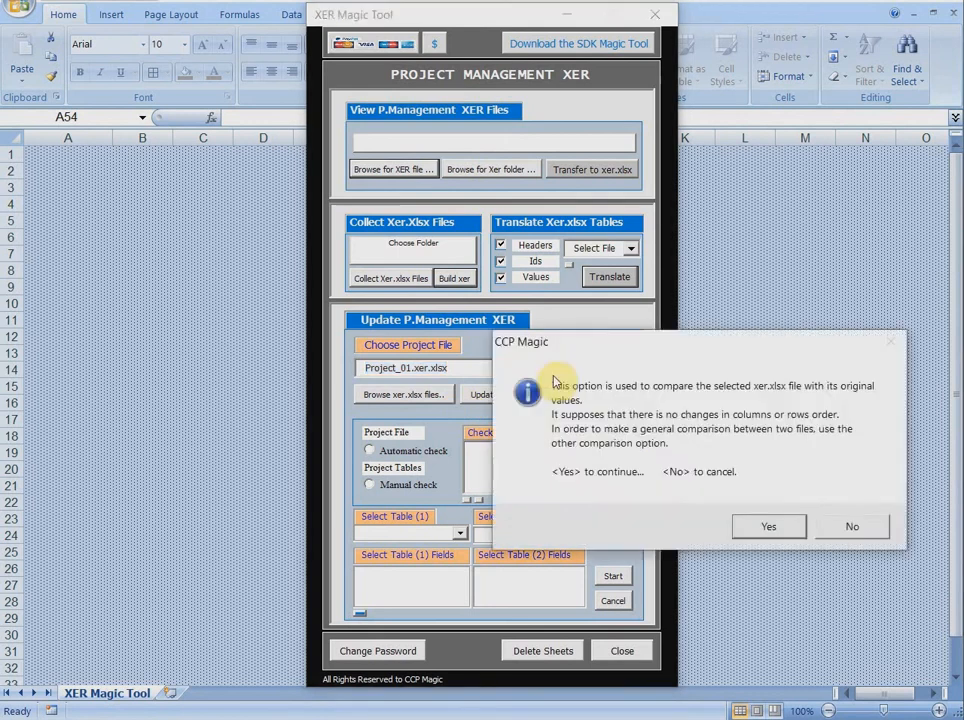
click(769, 529)
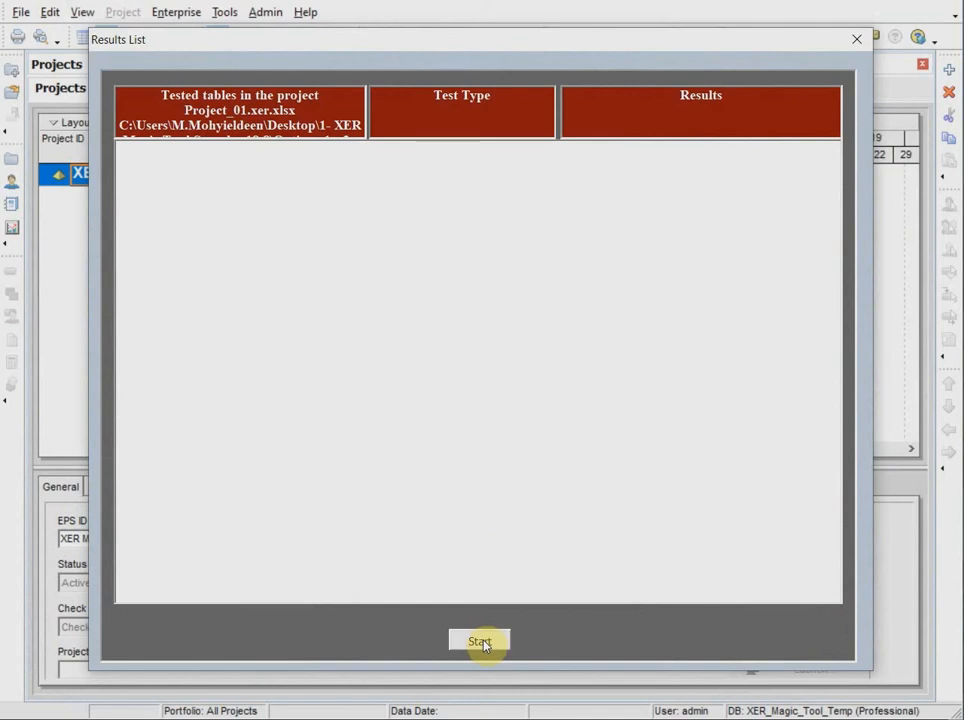
Run the unmatched data test on the Project_01.xer.xlsx tables, show only the errors, and close the results list
click(481, 642)
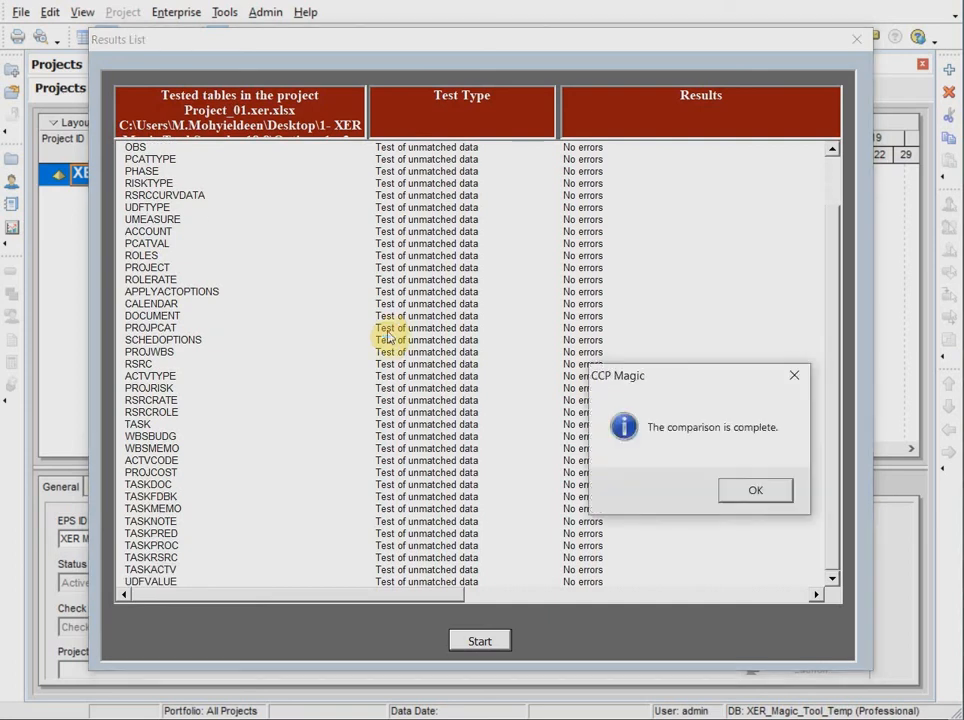
click(754, 491)
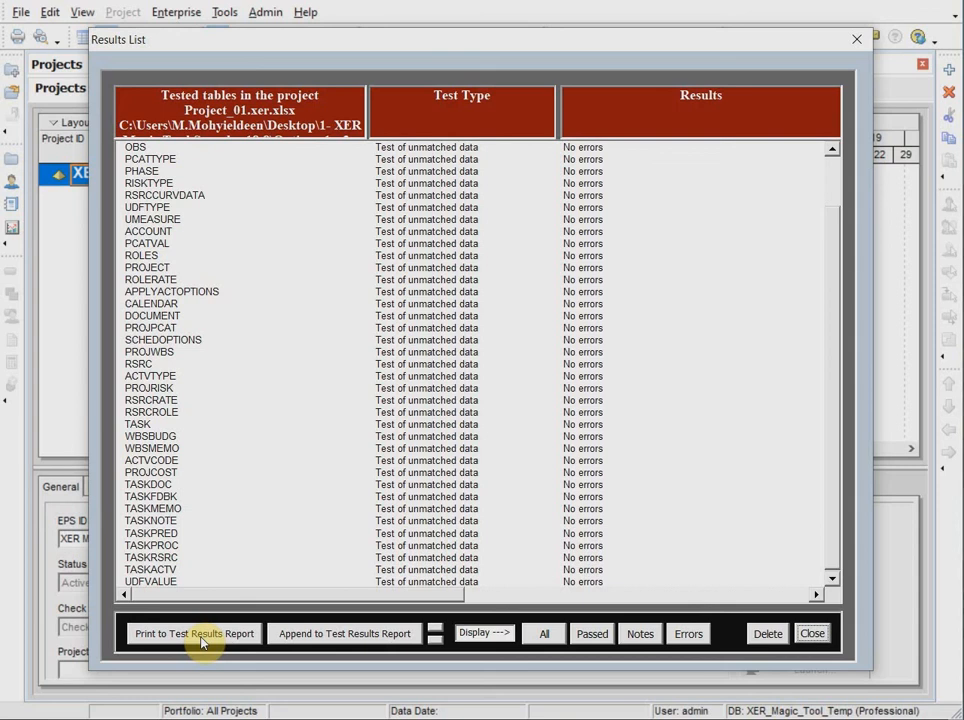
click(689, 635)
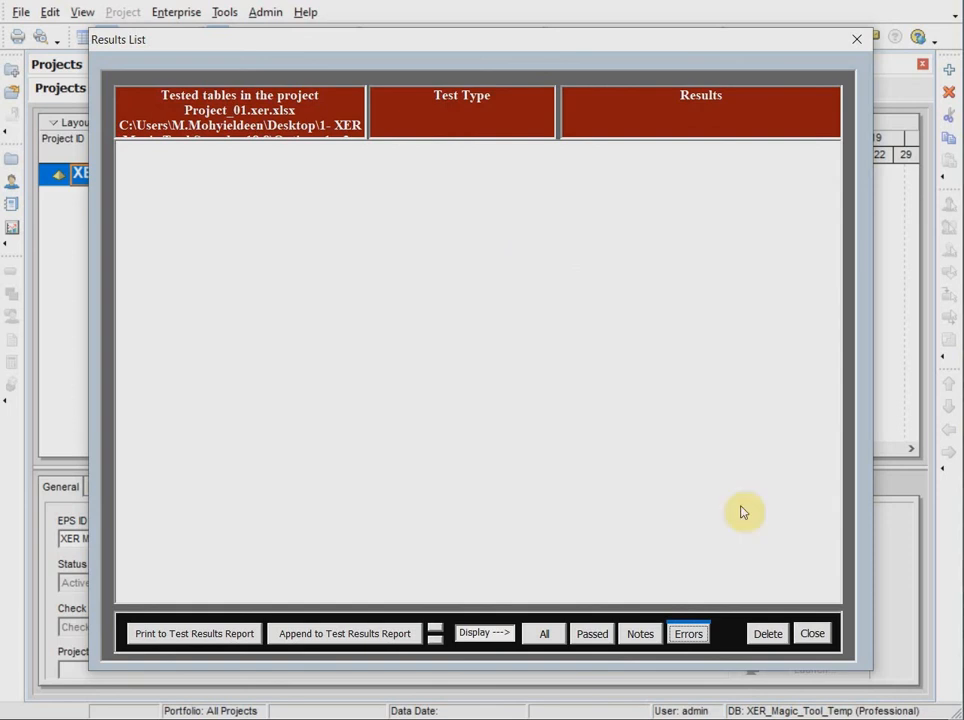
click(812, 633)
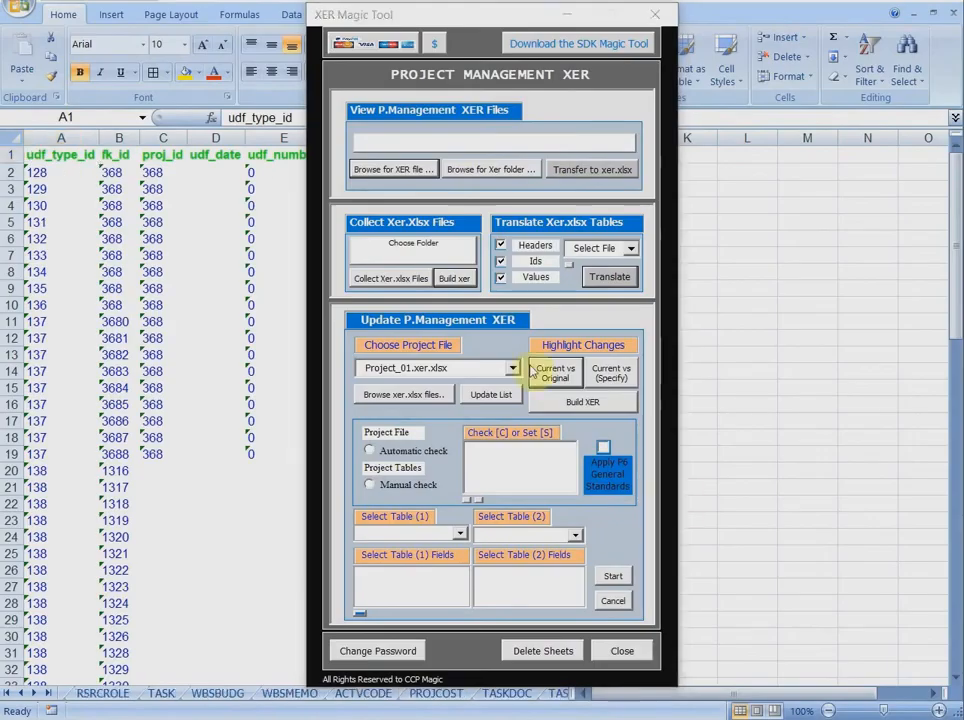
In the TASK table, set remain_drtn_hr_cnt of activity AS108 Install System Controller to 200
click(567, 14)
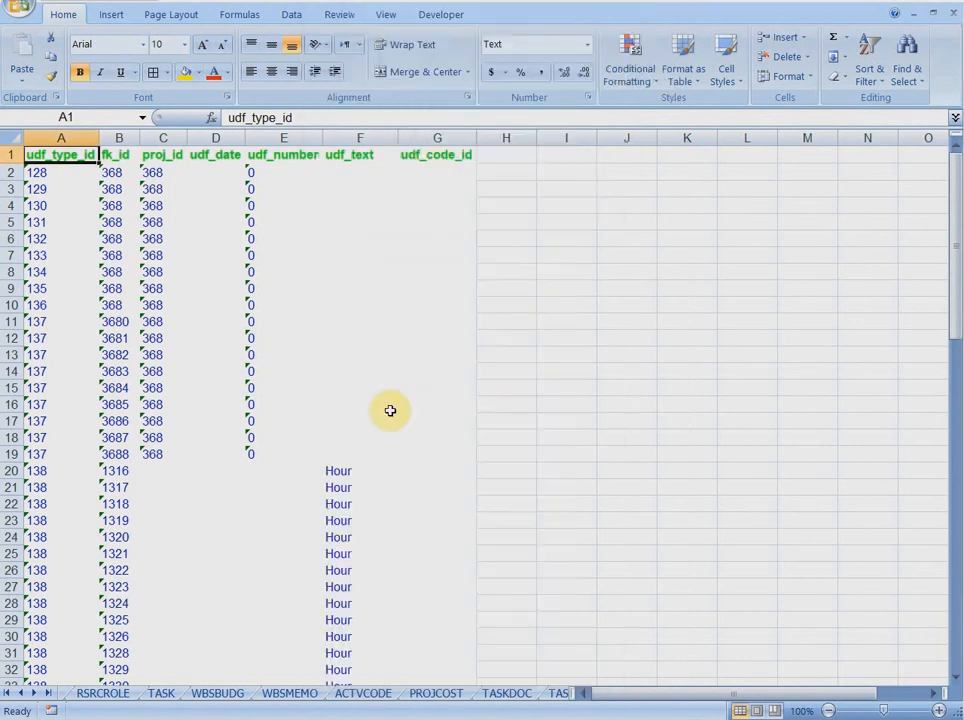
click(161, 693)
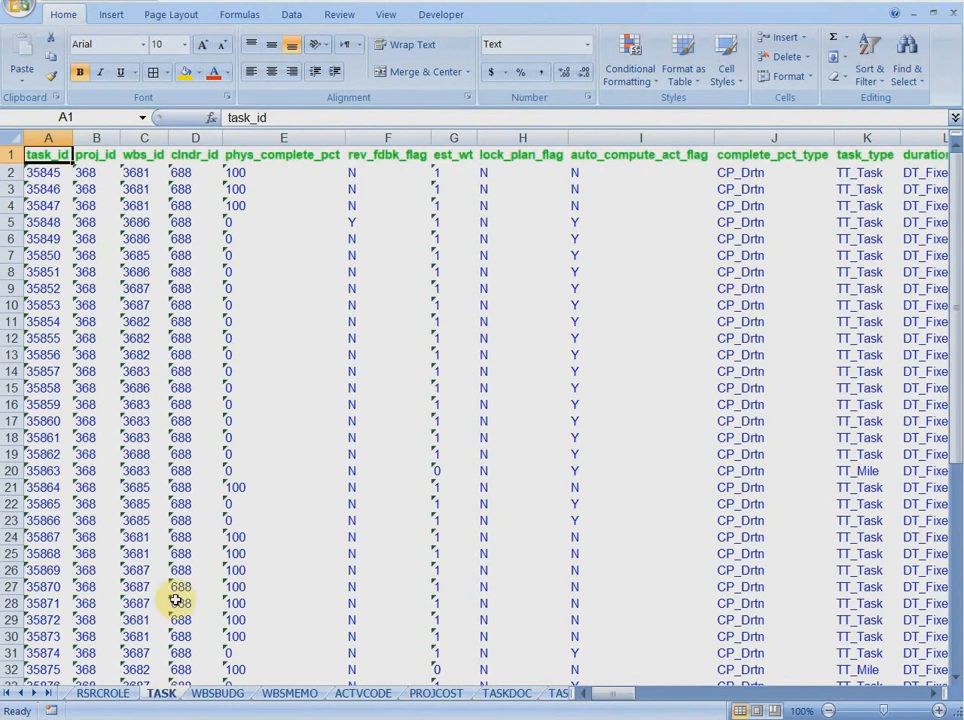
click(938, 693)
click(938, 693)
click(938, 693)
click(938, 693)
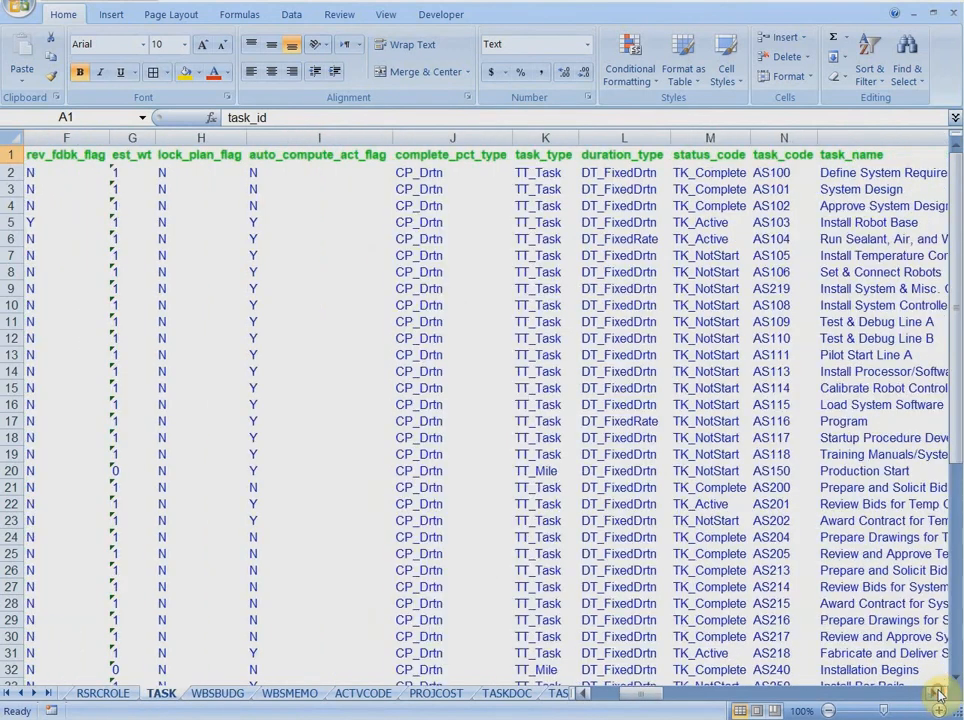
click(938, 693)
click(938, 693)
click(938, 693)
click(938, 693)
click(938, 693)
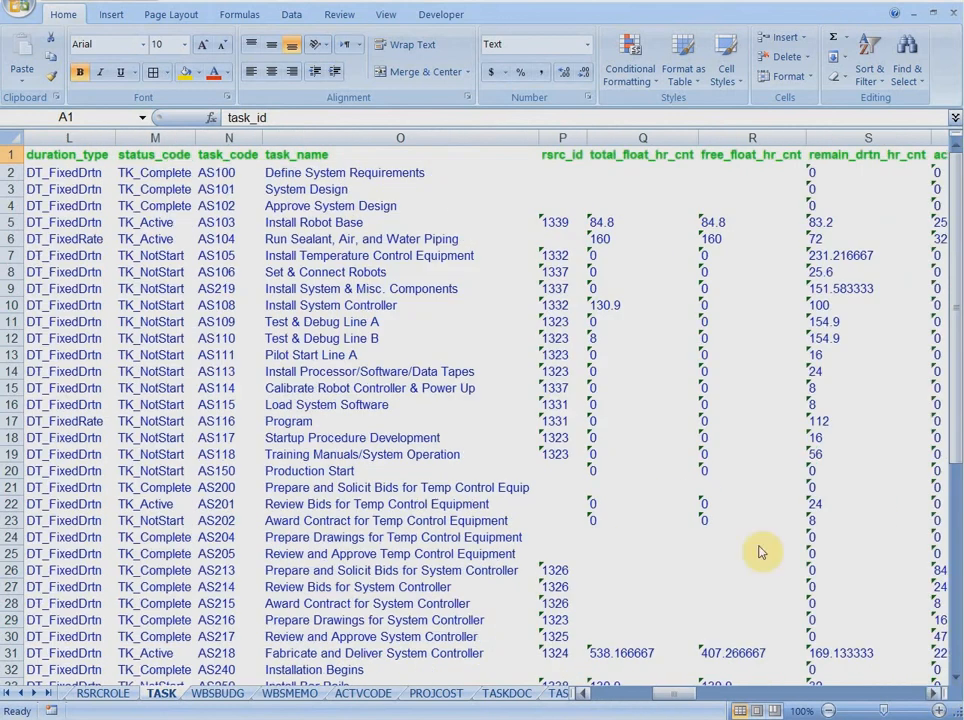
click(822, 306)
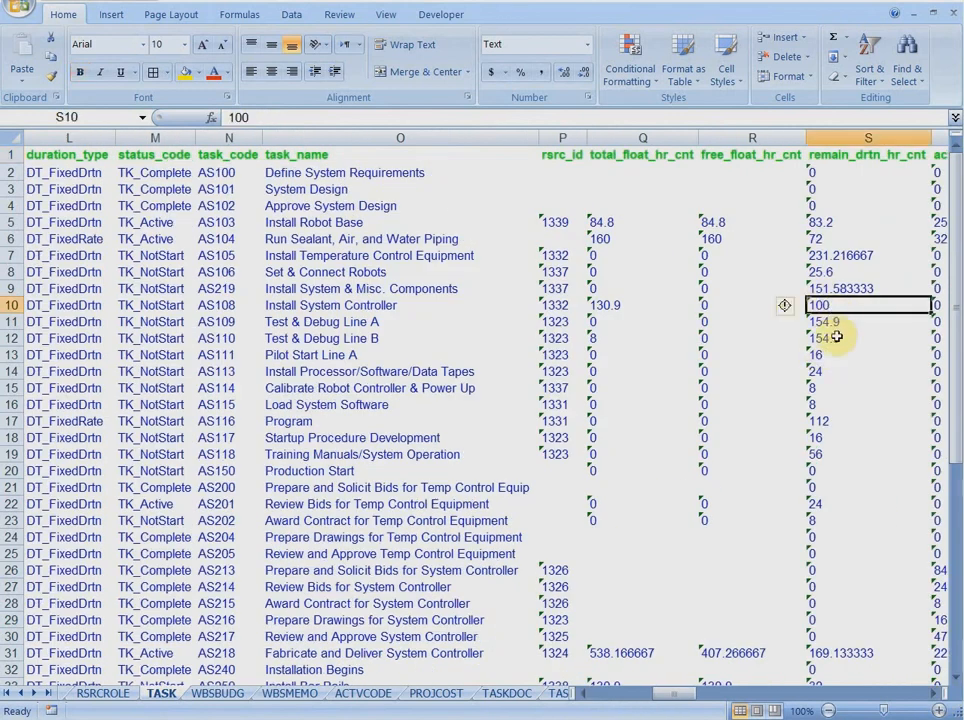
text(200)
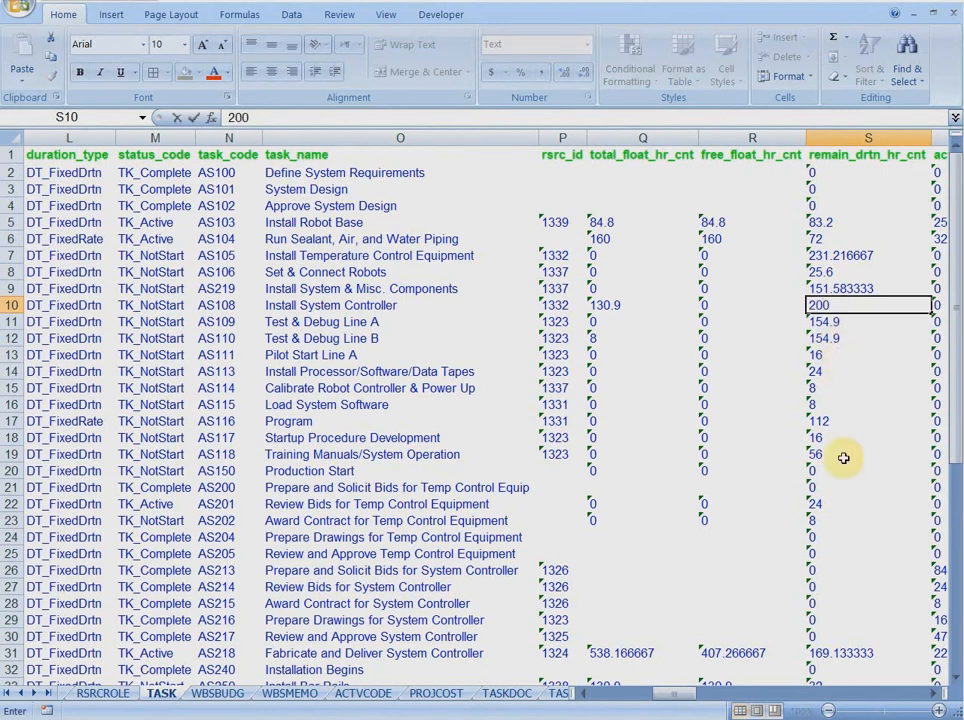
Set remain_drtn_hr_cnt of activity AS150 Production Start to 10 in the TASK table
click(830, 472)
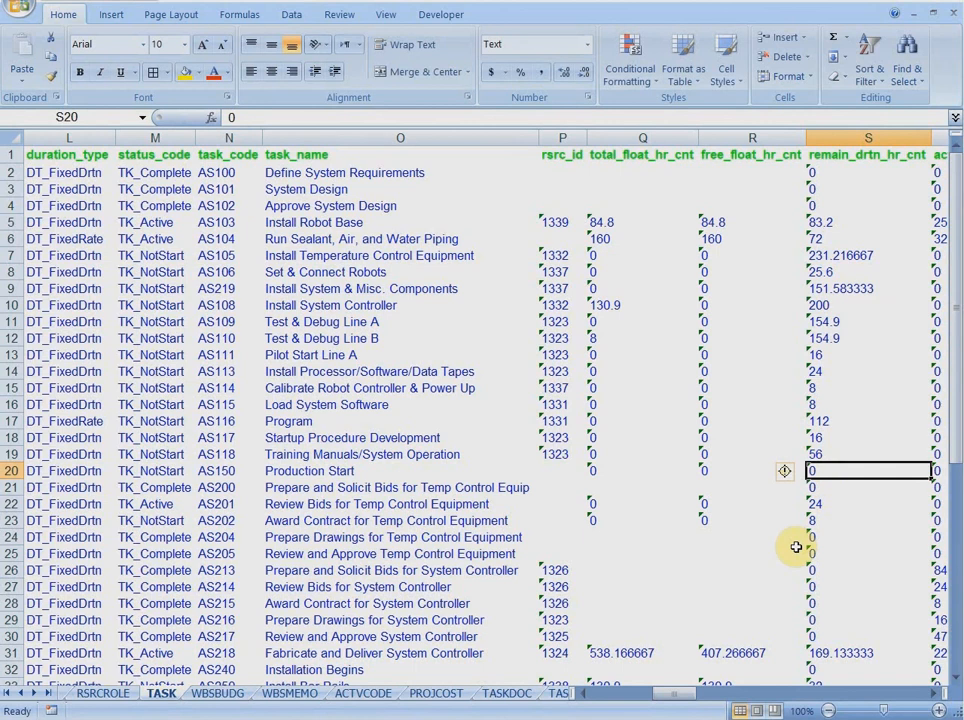
text(10)
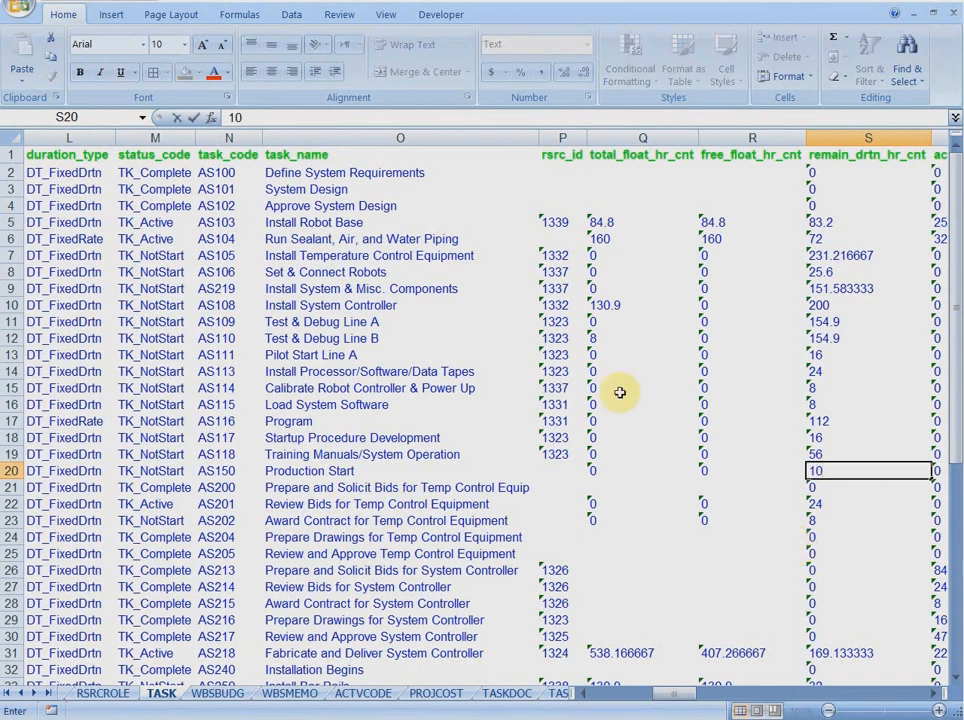
click(32, 155)
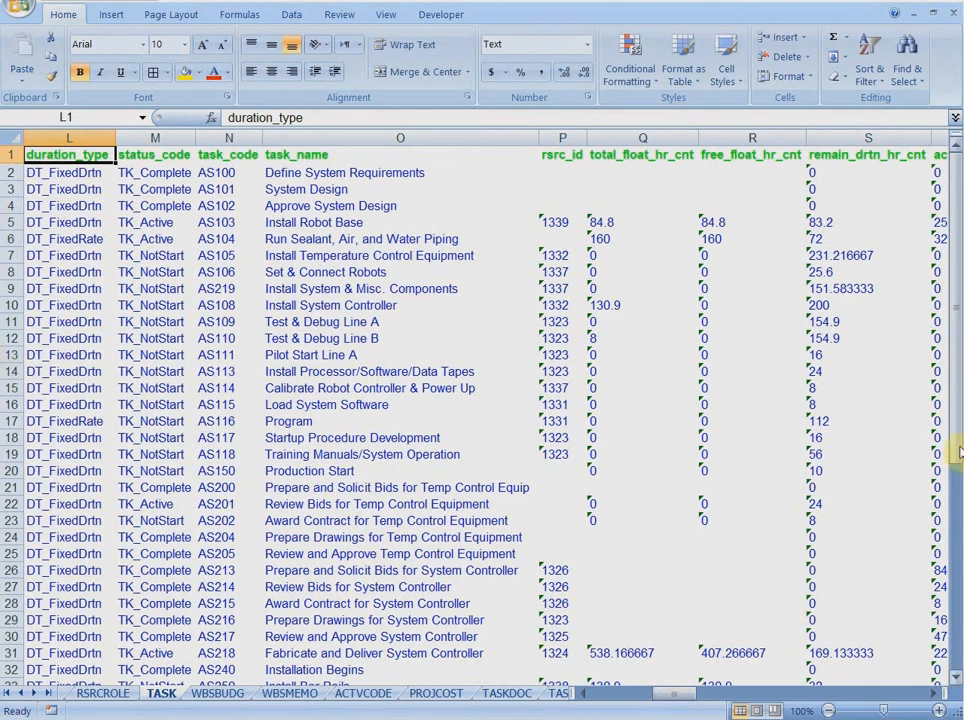
Return to XER Magic Tool, choose Project_01.xer.xlsx as the project file and set up its current versus original comparison
right_click(538, 371)
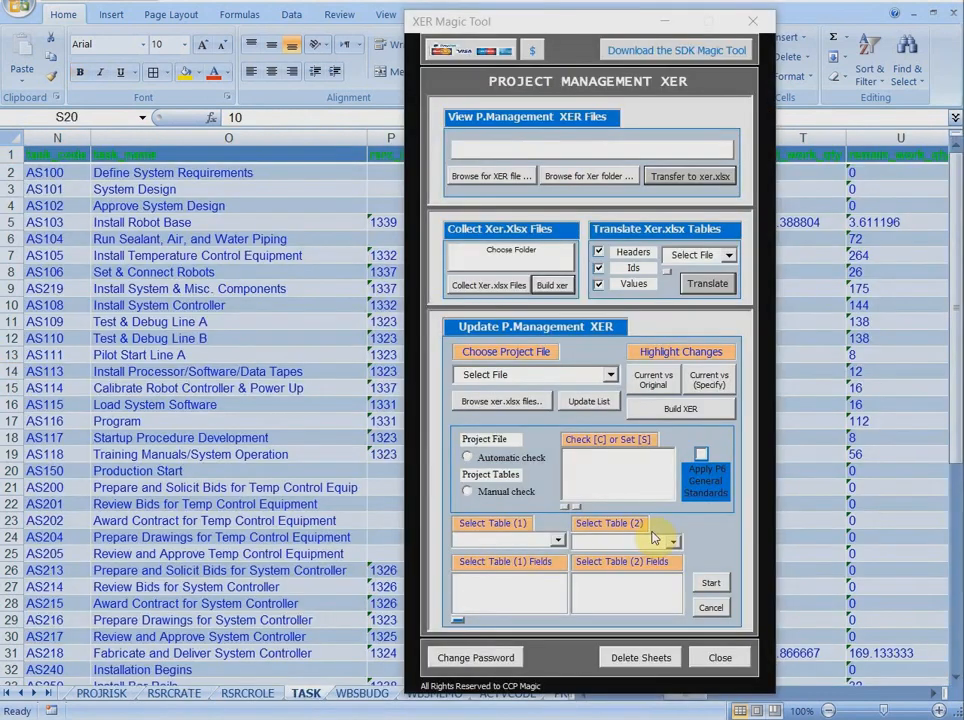
click(611, 377)
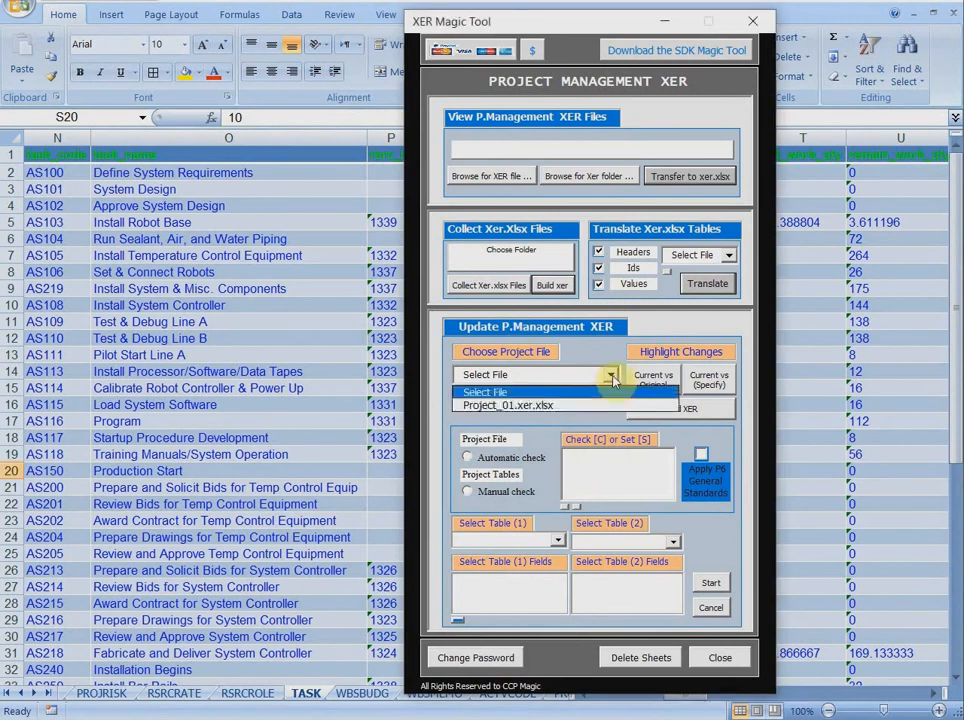
click(470, 400)
click(632, 390)
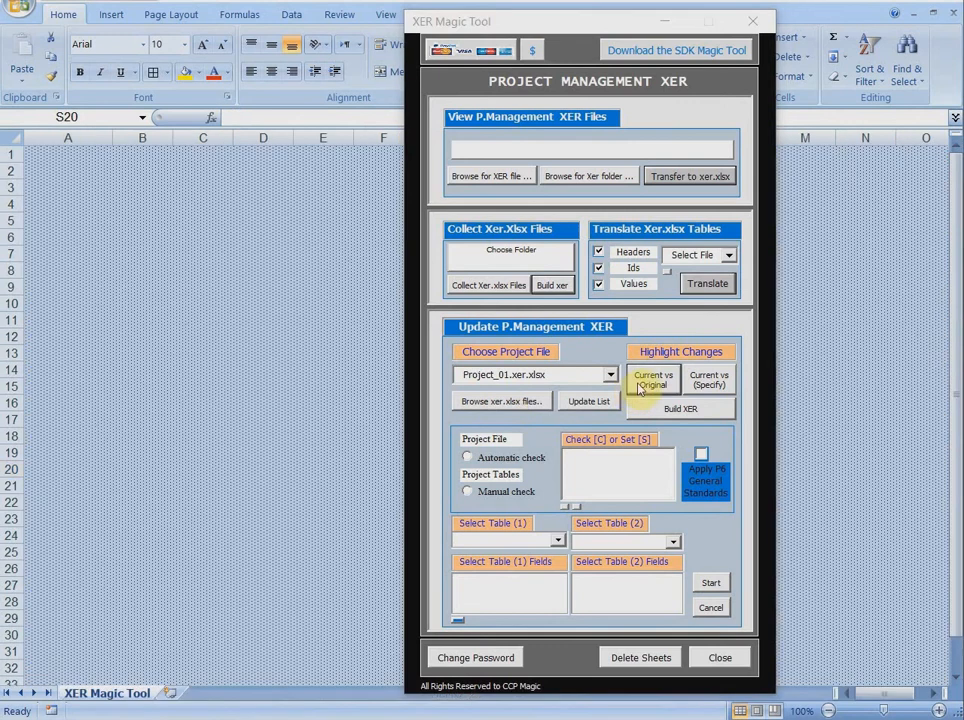
click(710, 525)
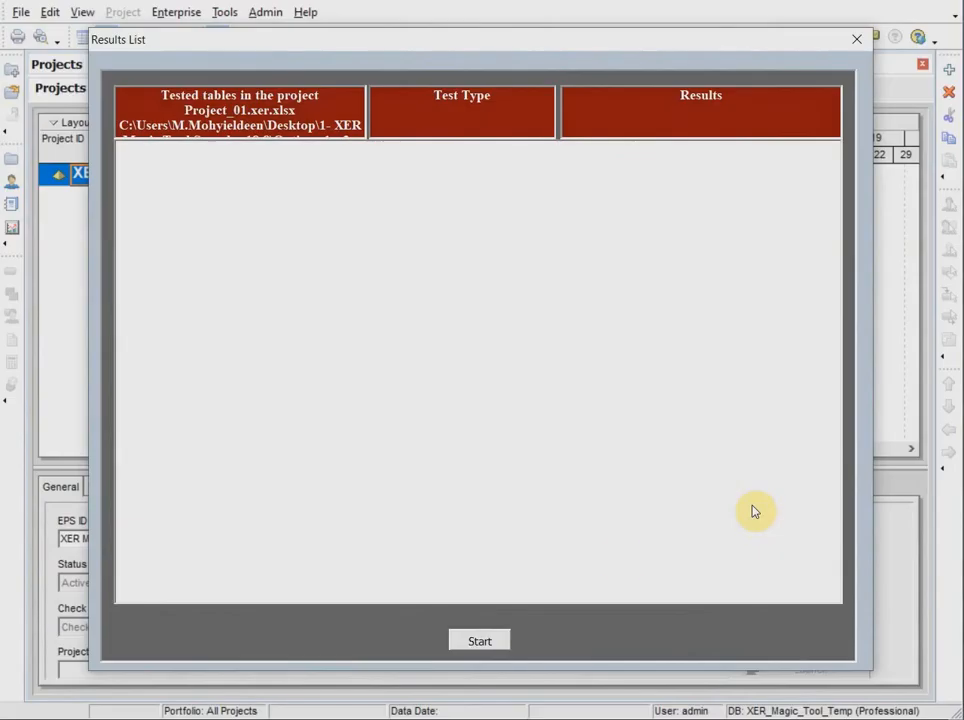
Run the unmatched data test on the edited Project_01.xer.xlsx and print only the errors to the test results report
click(493, 637)
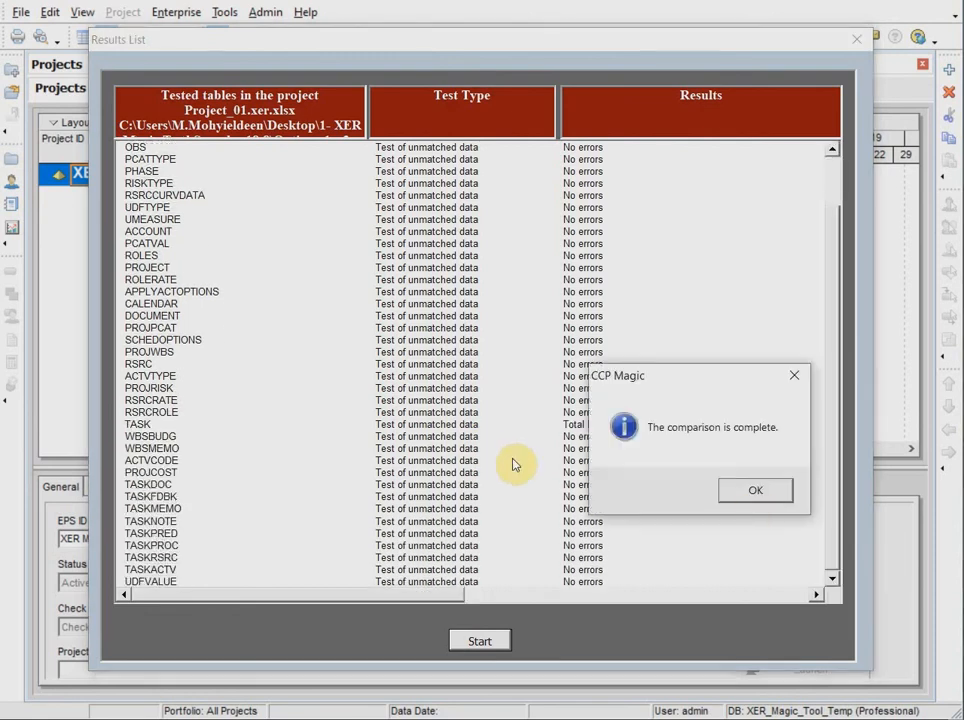
click(765, 487)
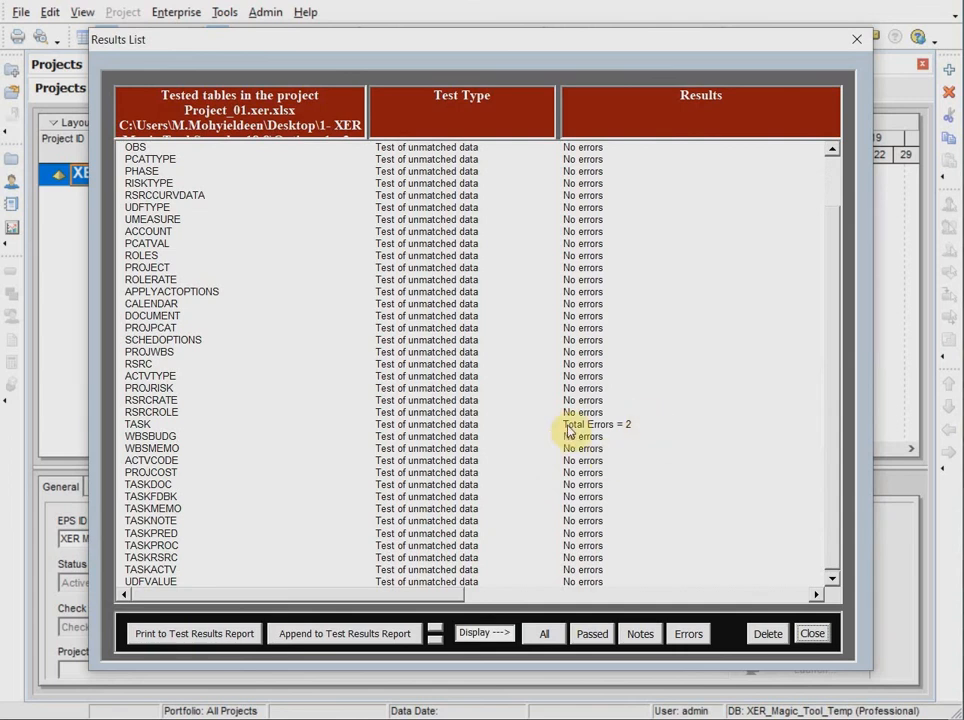
click(686, 633)
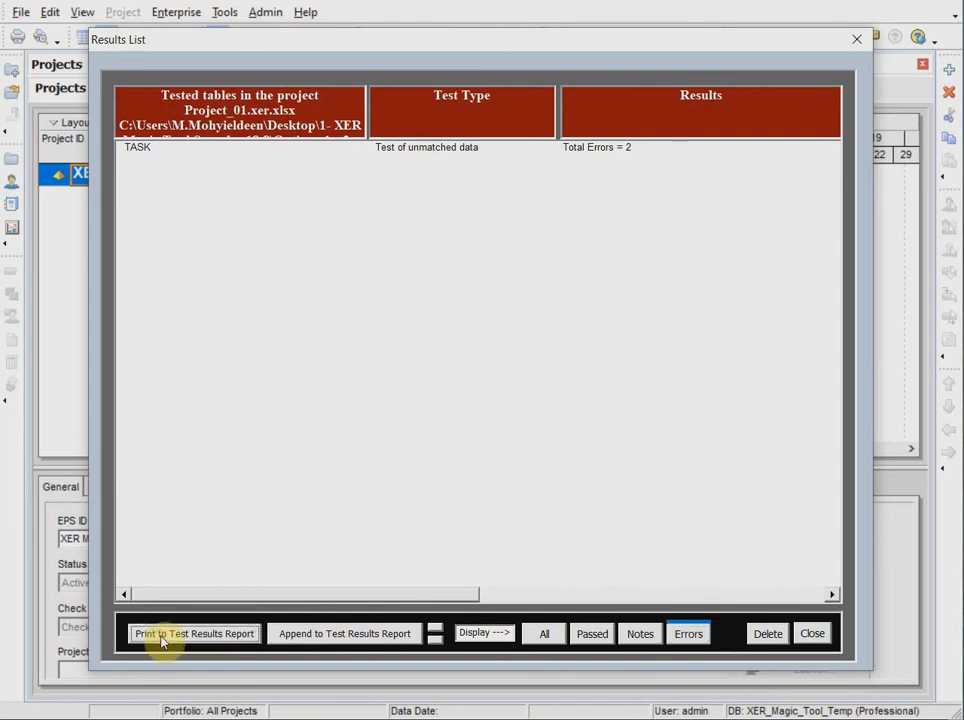
click(812, 634)
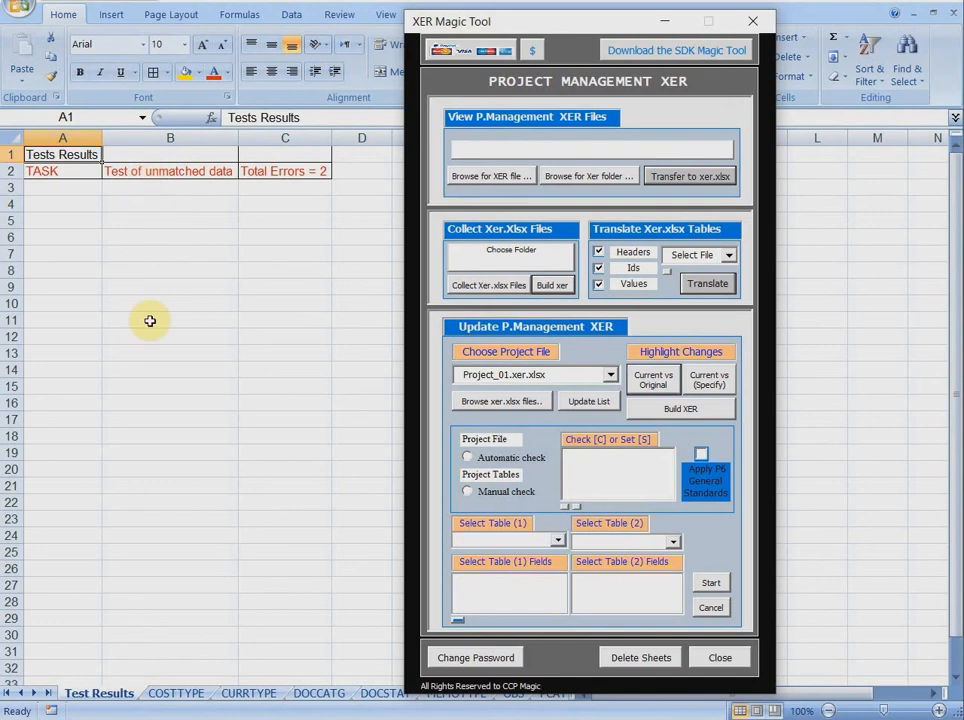
Close the tool form and examine the highlighted changes in the TASK table's remain_drtn_hr_cnt column
click(720, 657)
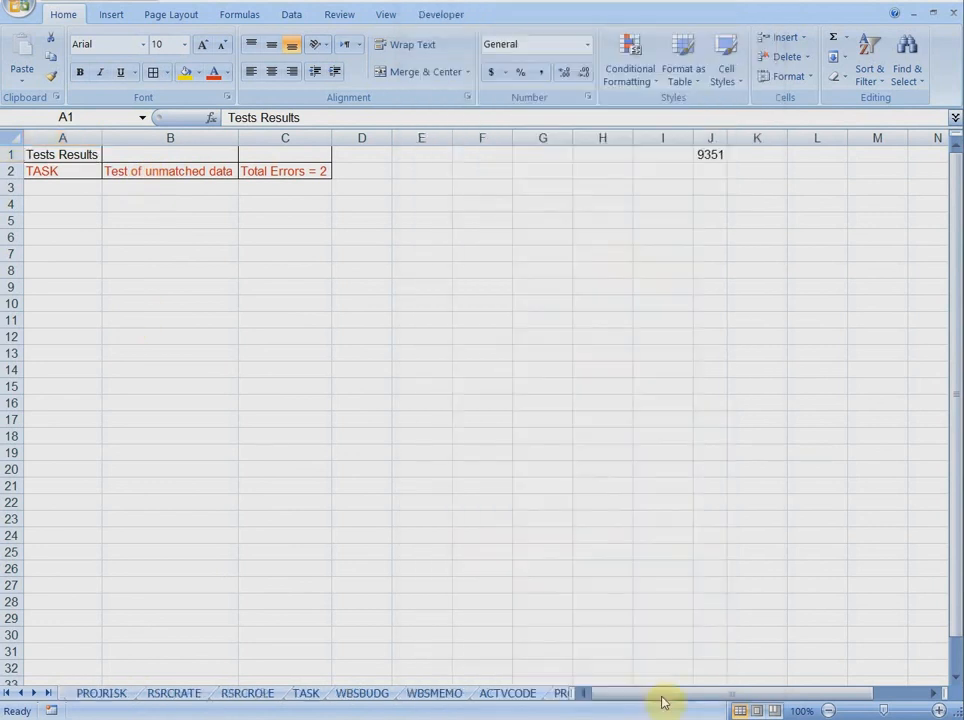
click(303, 693)
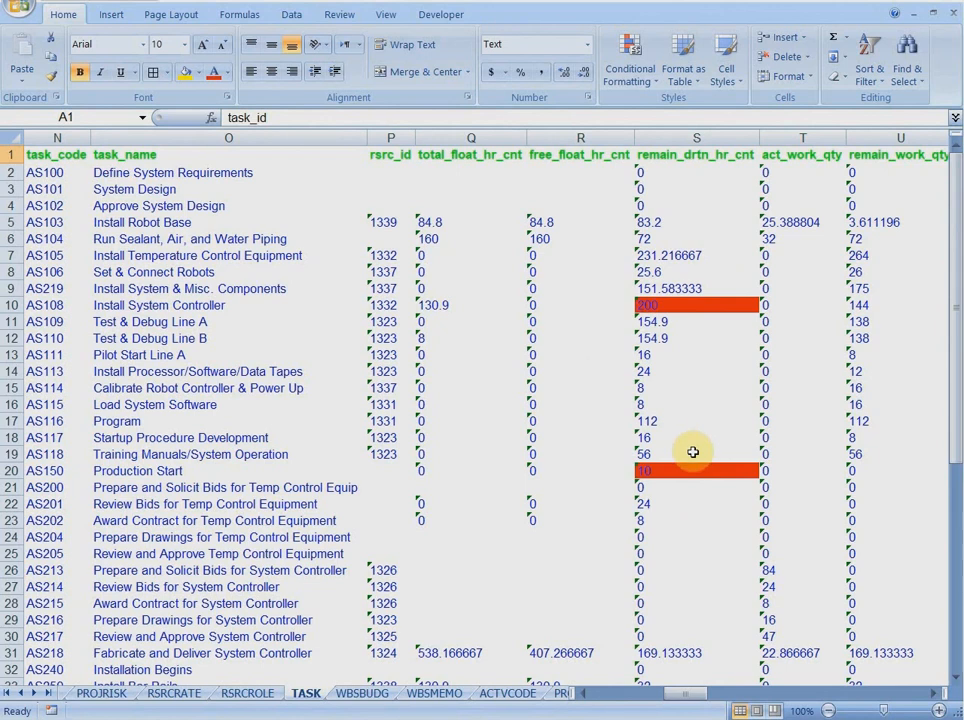
mouse_move(687, 470)
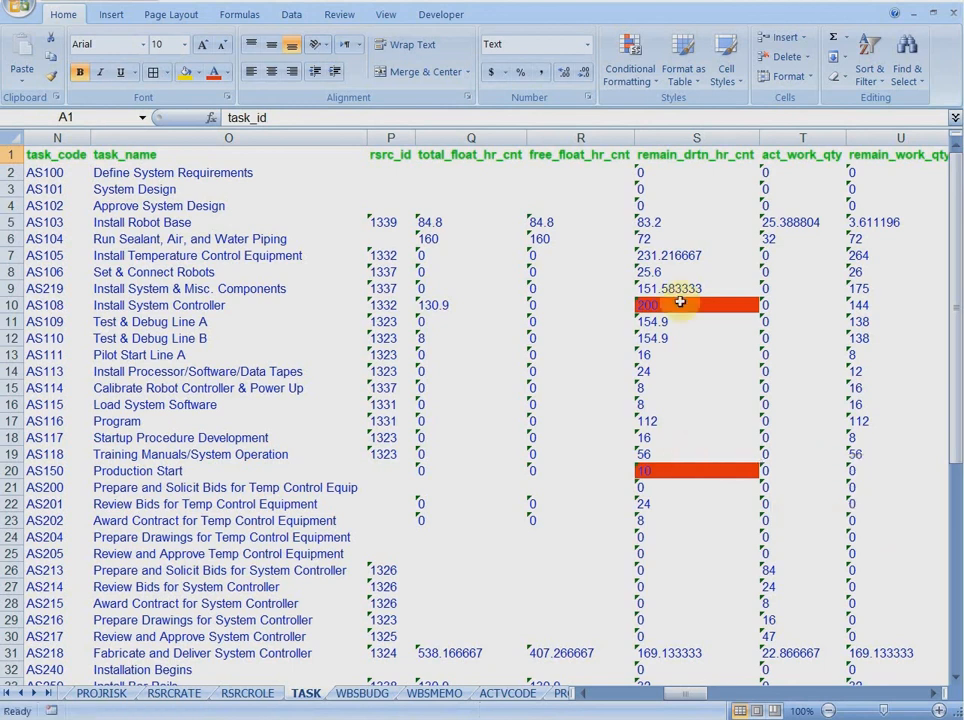
mouse_move(680, 302)
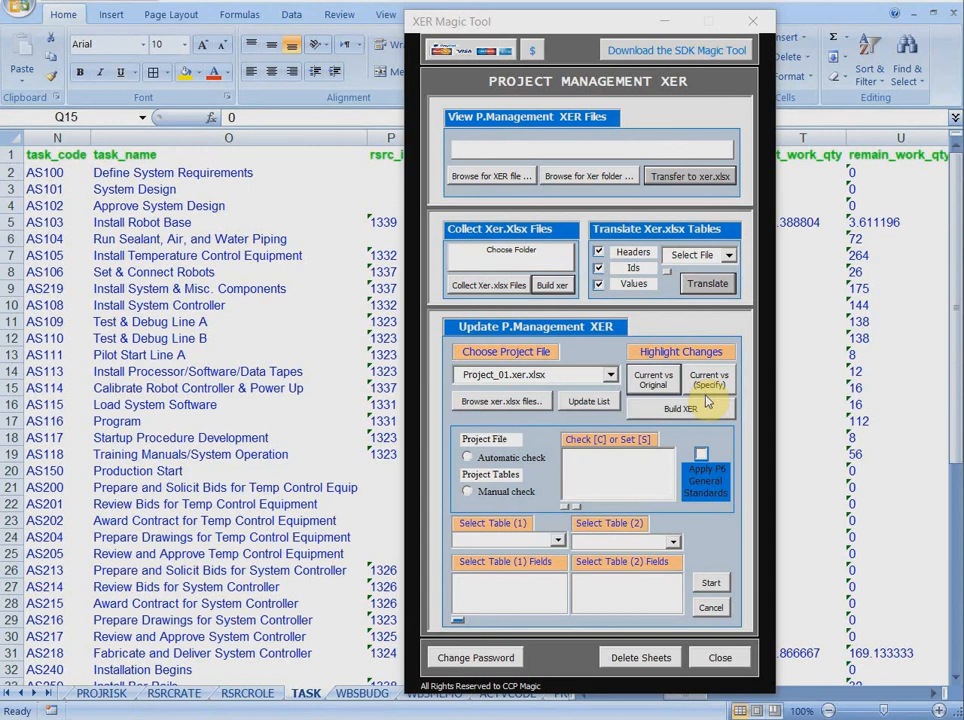
While browsing for an XER file in XER Magic Tool, rename Project_01.xer to Project_01 before.xer
click(495, 184)
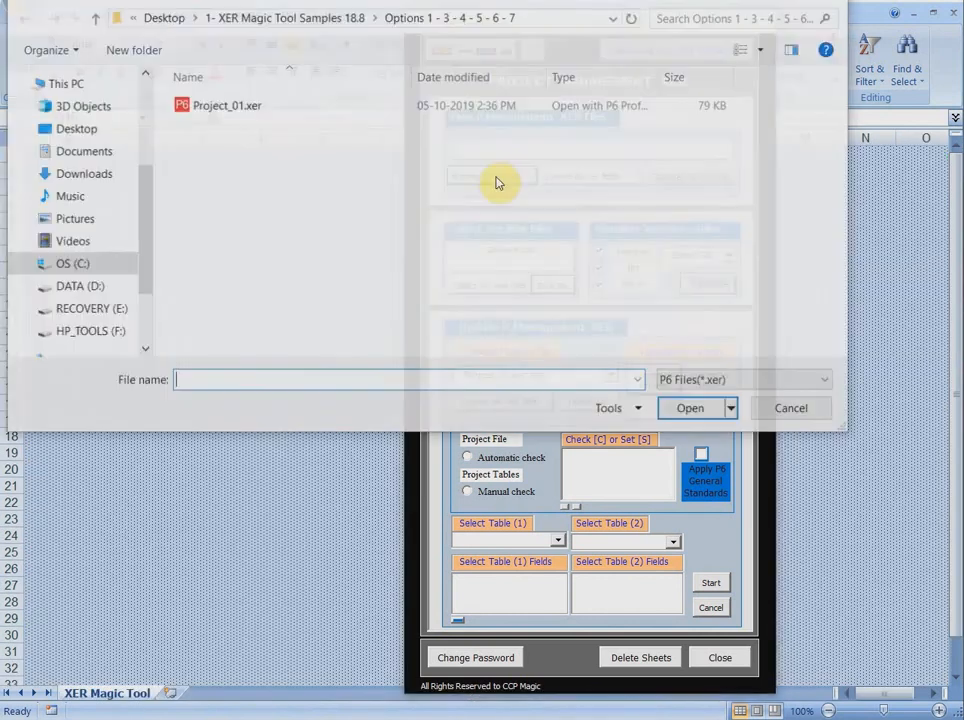
click(222, 108)
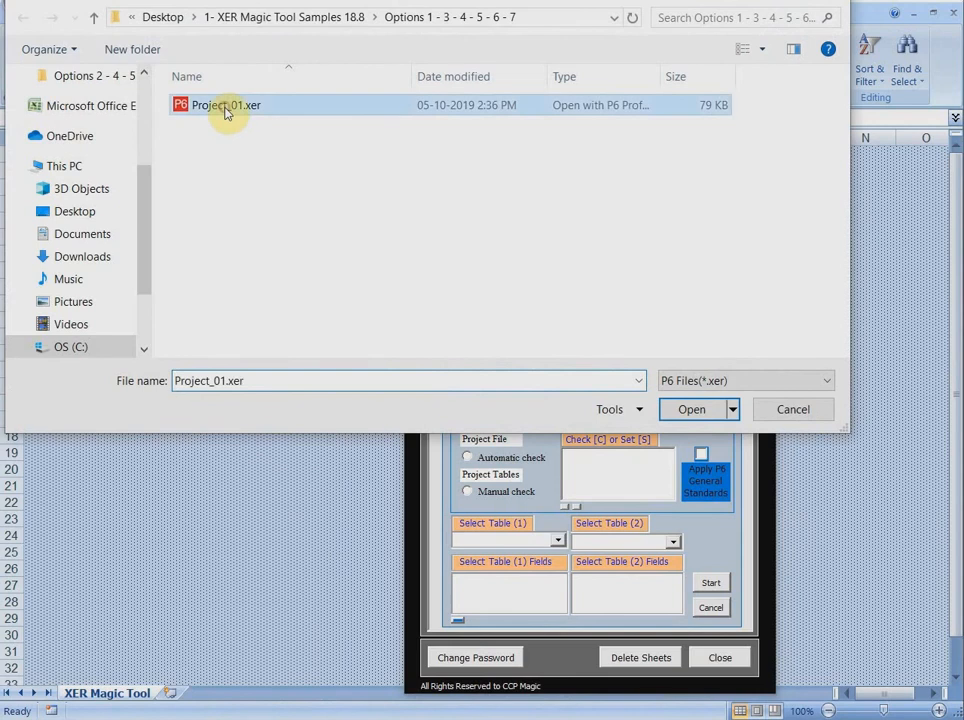
click(218, 104)
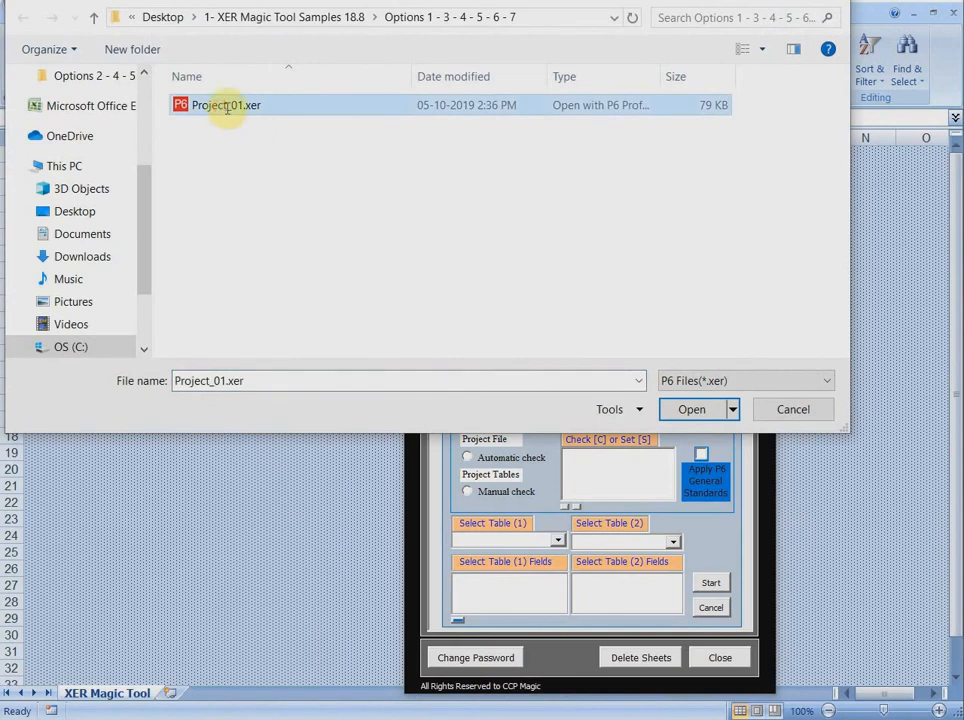
click(241, 107)
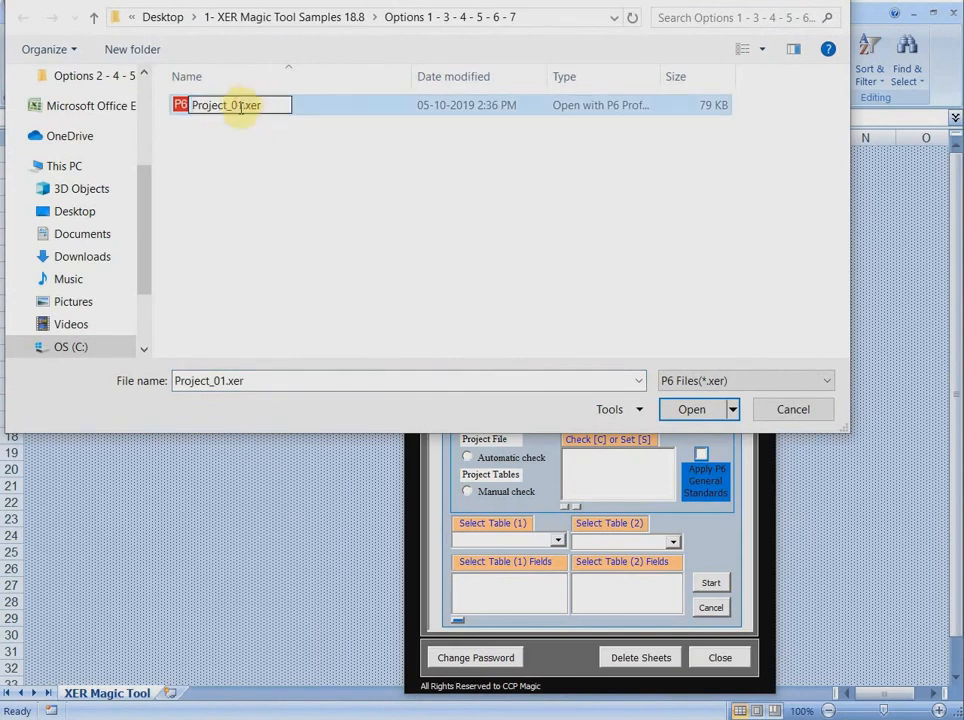
text(_01 befor)
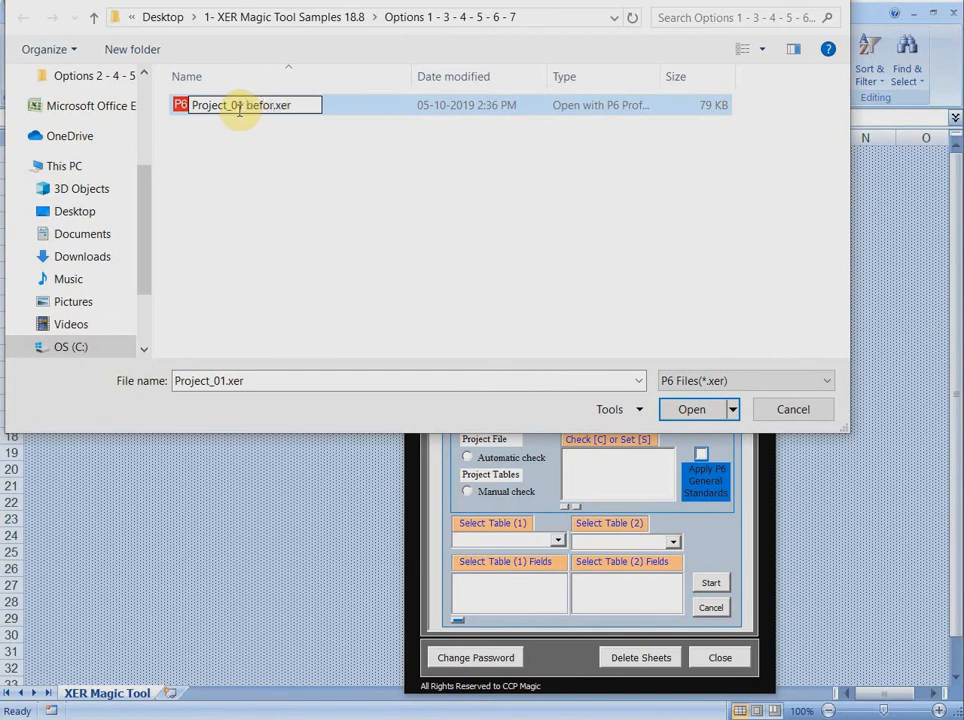
text(e)
click(344, 215)
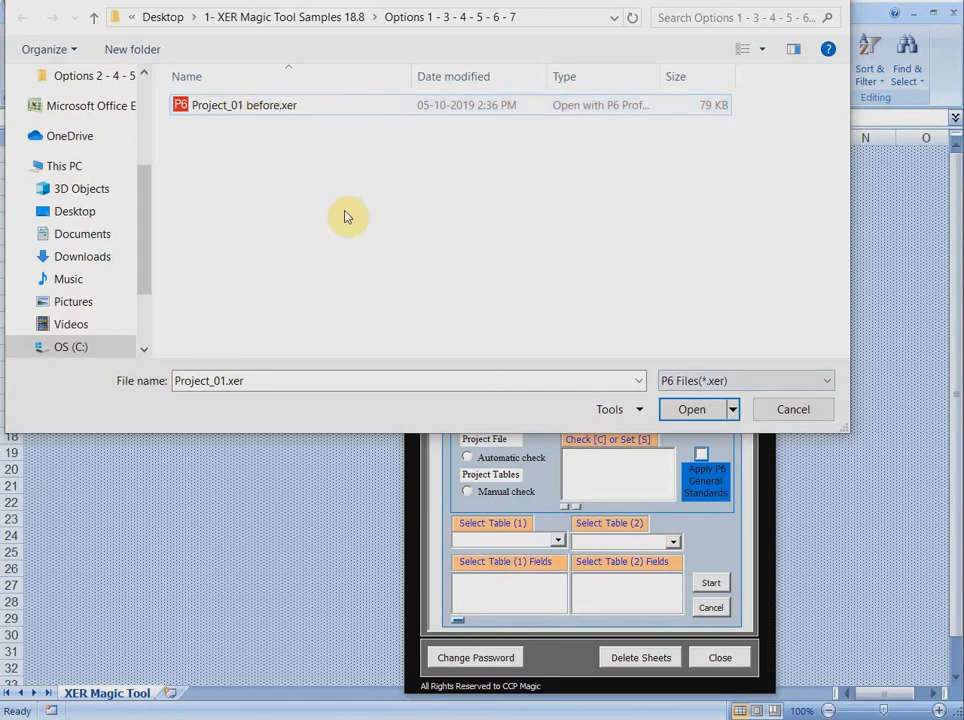
Load Project_01 before.xer and transfer it to an xer.xlsx workbook
click(269, 103)
click(690, 412)
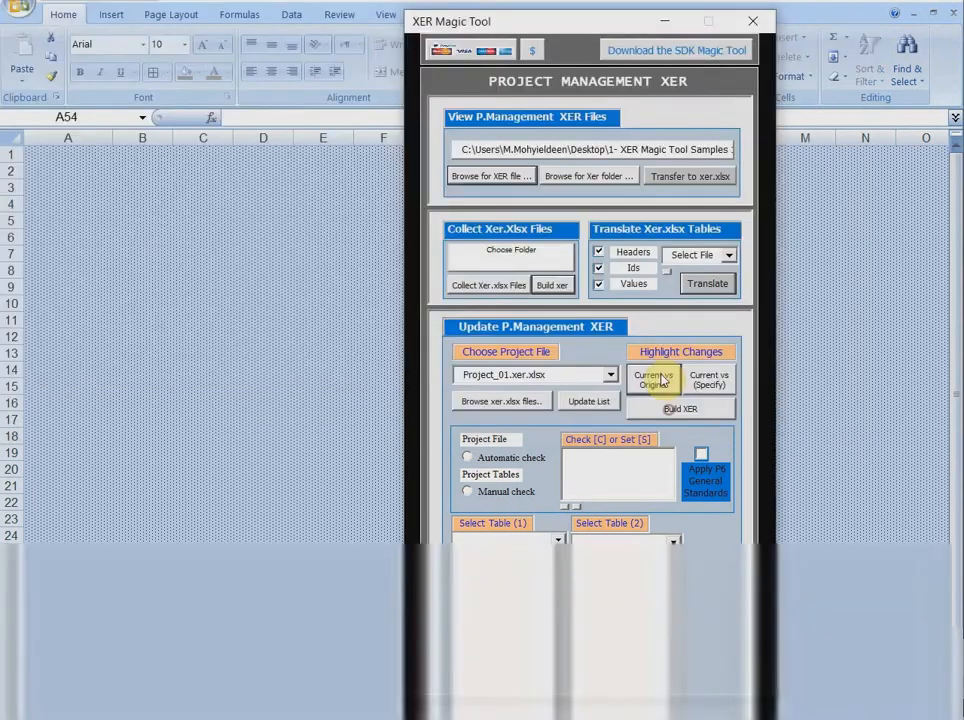
click(666, 180)
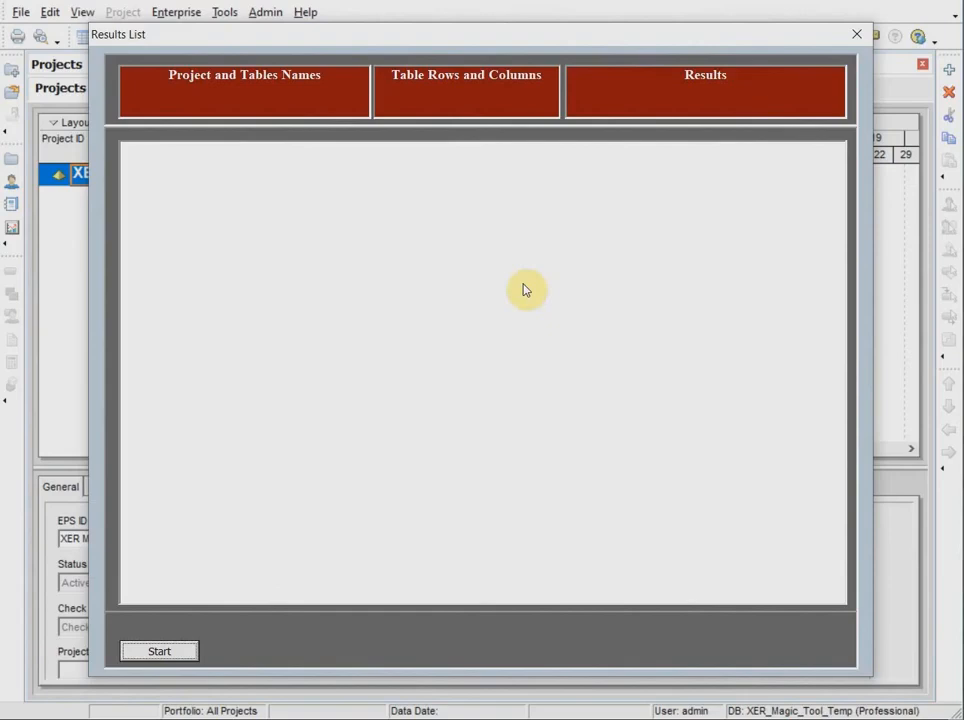
click(165, 655)
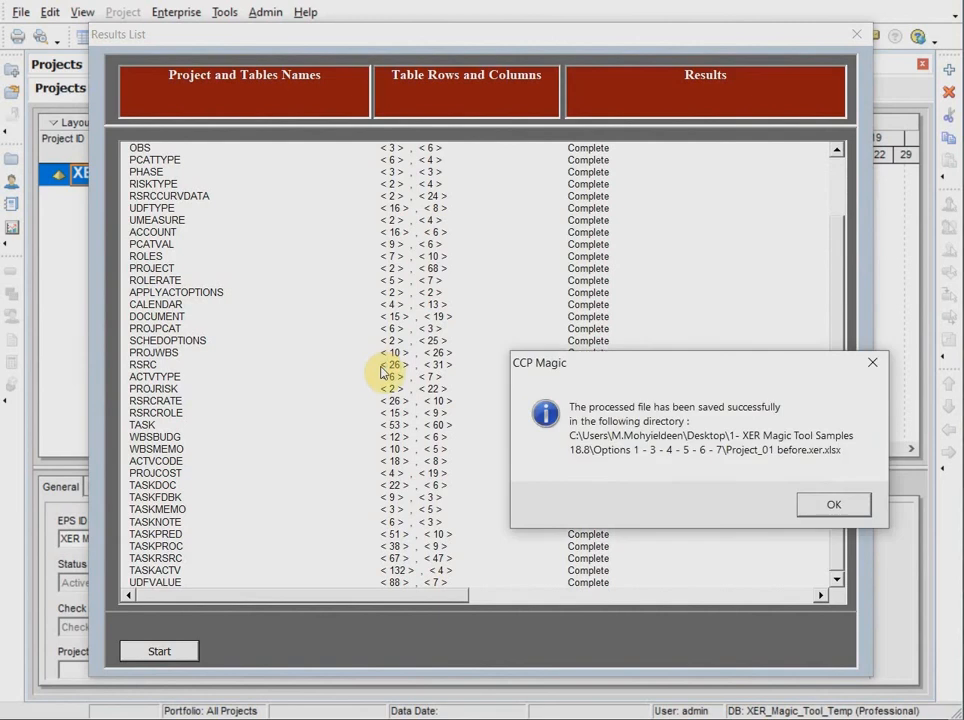
click(830, 504)
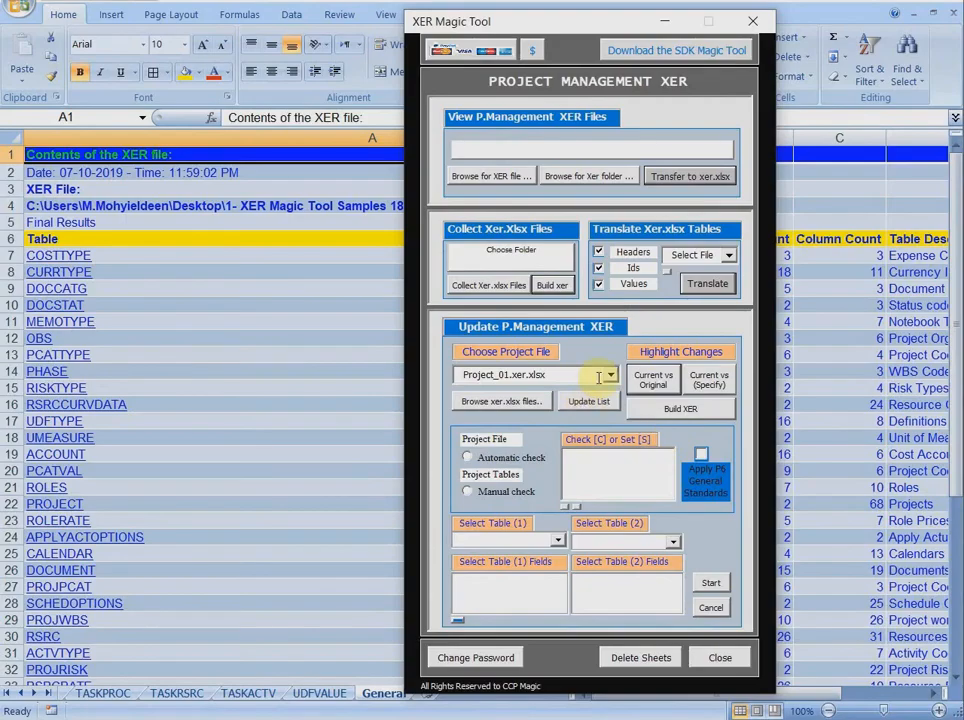
Choose Project_01 before.xer.xlsx as the project file and build an XER file from it without any exclusion or cost account options
click(608, 376)
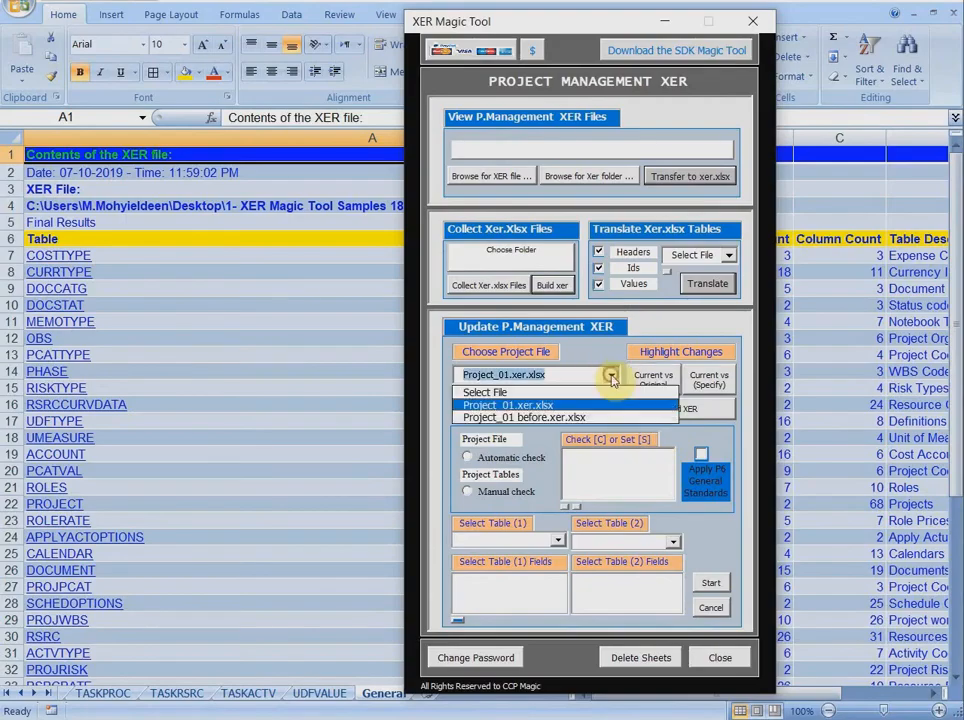
click(560, 417)
click(664, 416)
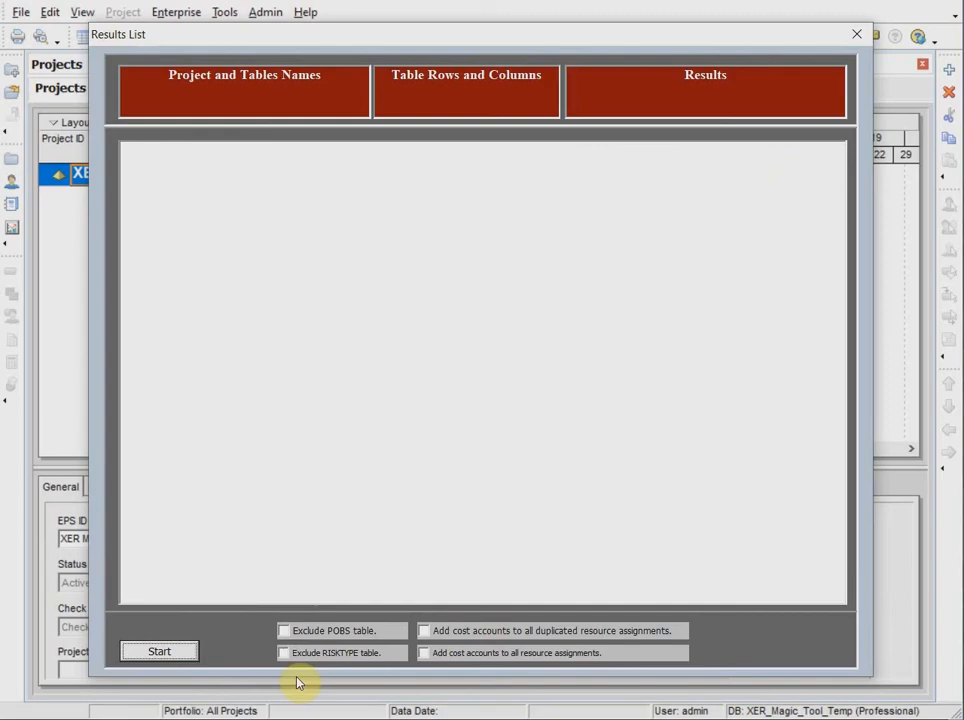
click(155, 651)
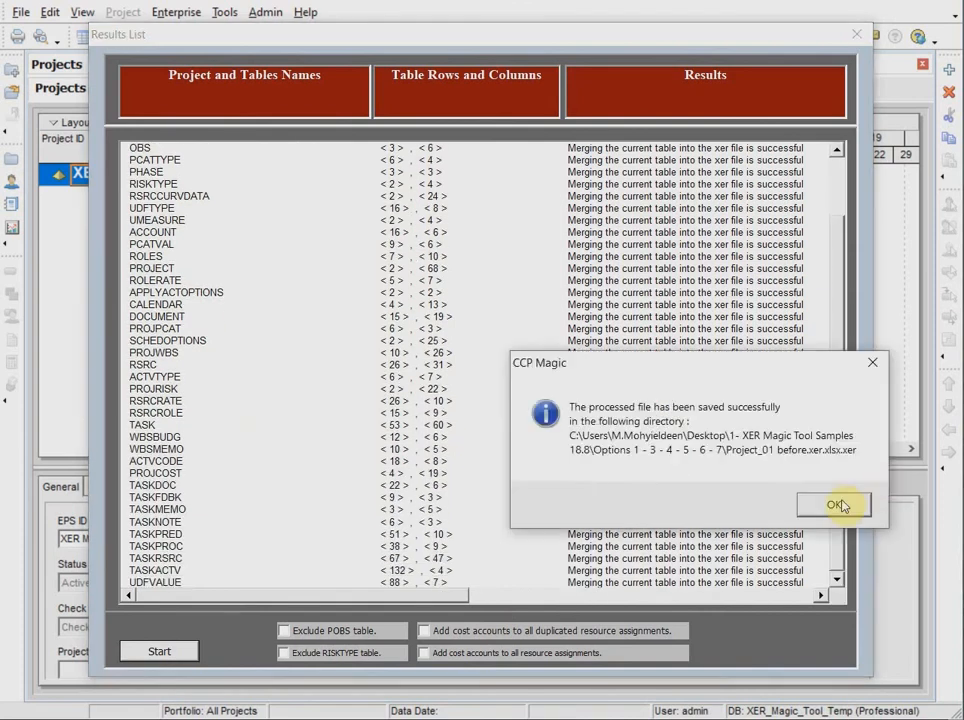
click(838, 506)
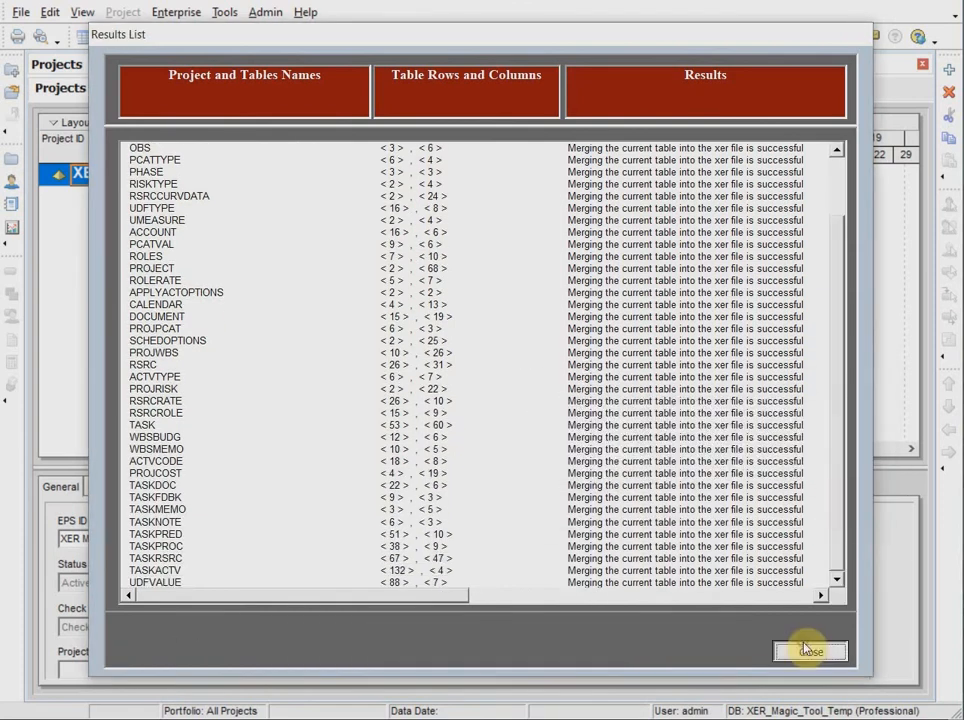
Close the results list and, in Primavera P6, choose Project_01 before.xer.xlsx.xer from the Options 1 - 3 - 4 - 5 - 6 - 7 folder for a project import
click(807, 648)
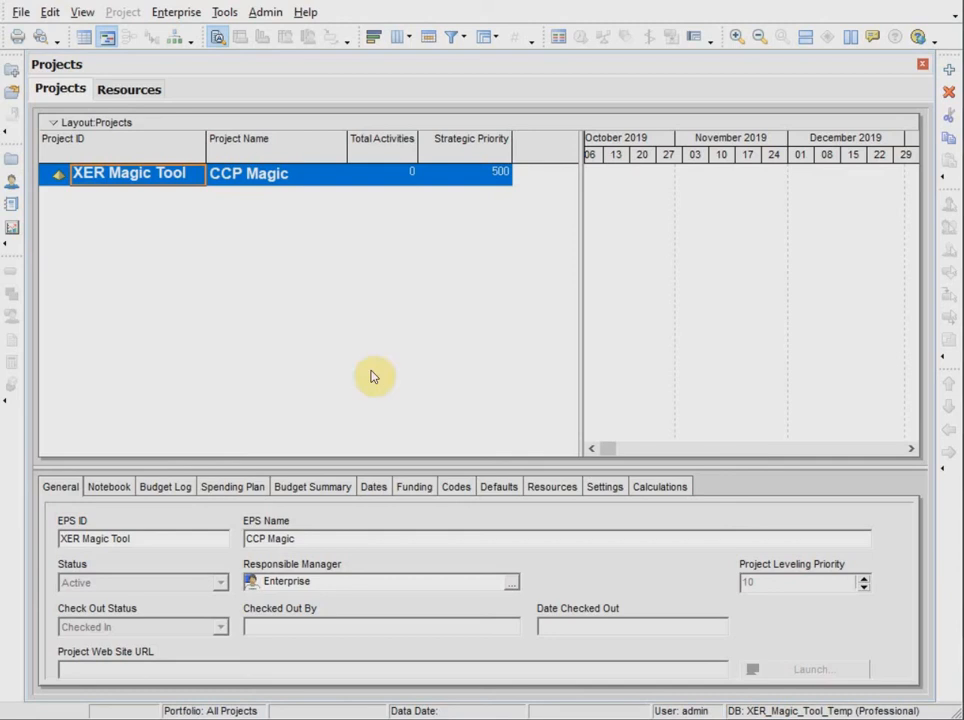
click(18, 12)
click(34, 58)
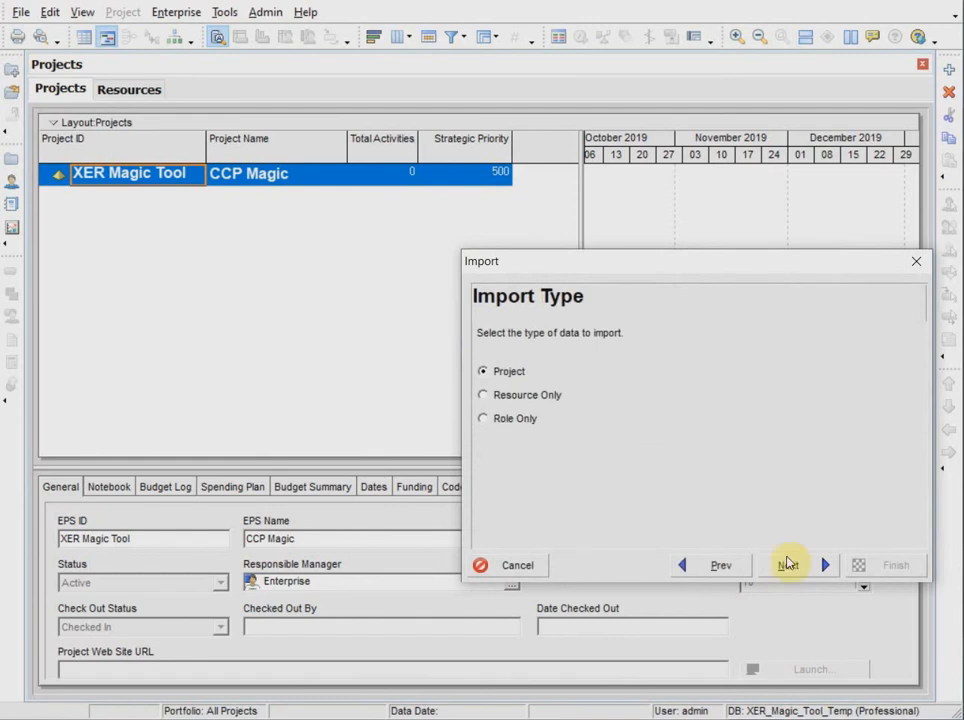
click(788, 566)
click(755, 393)
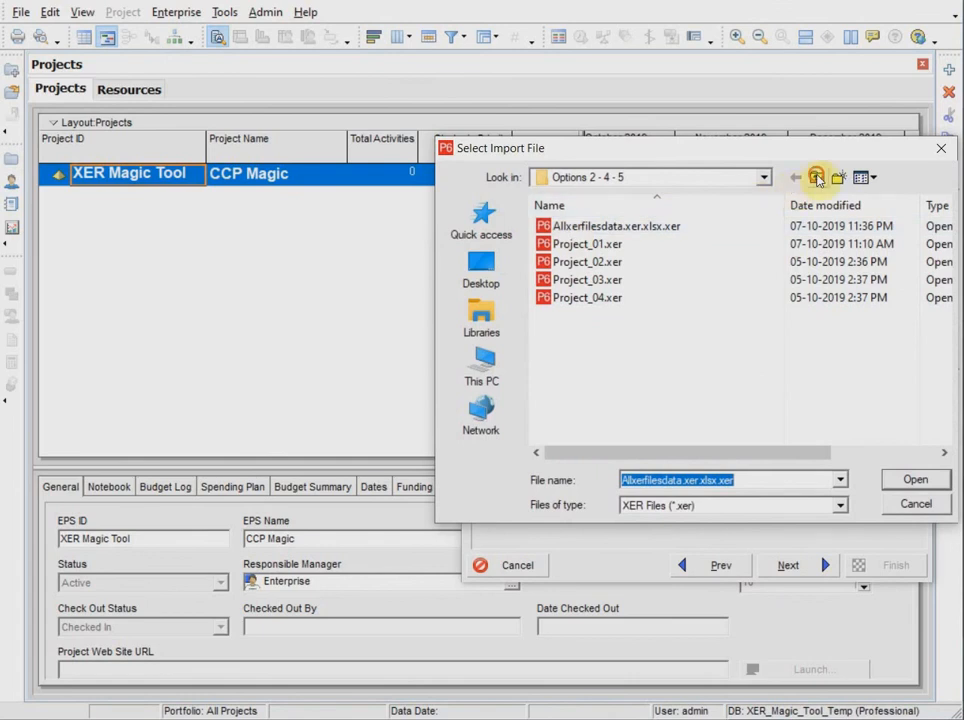
click(817, 178)
double_click(620, 226)
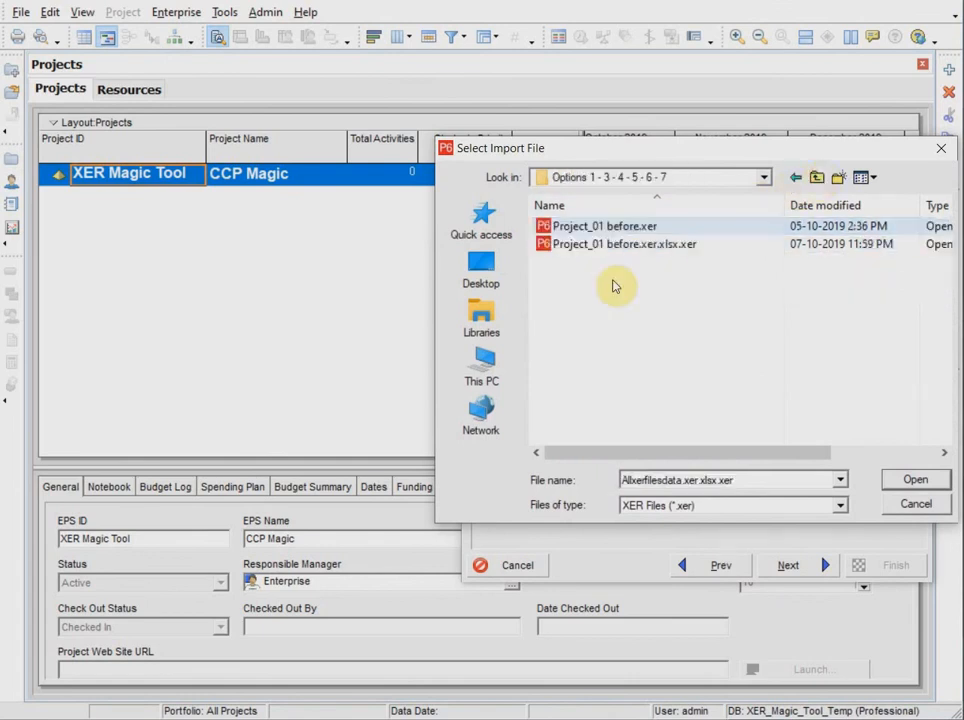
click(607, 251)
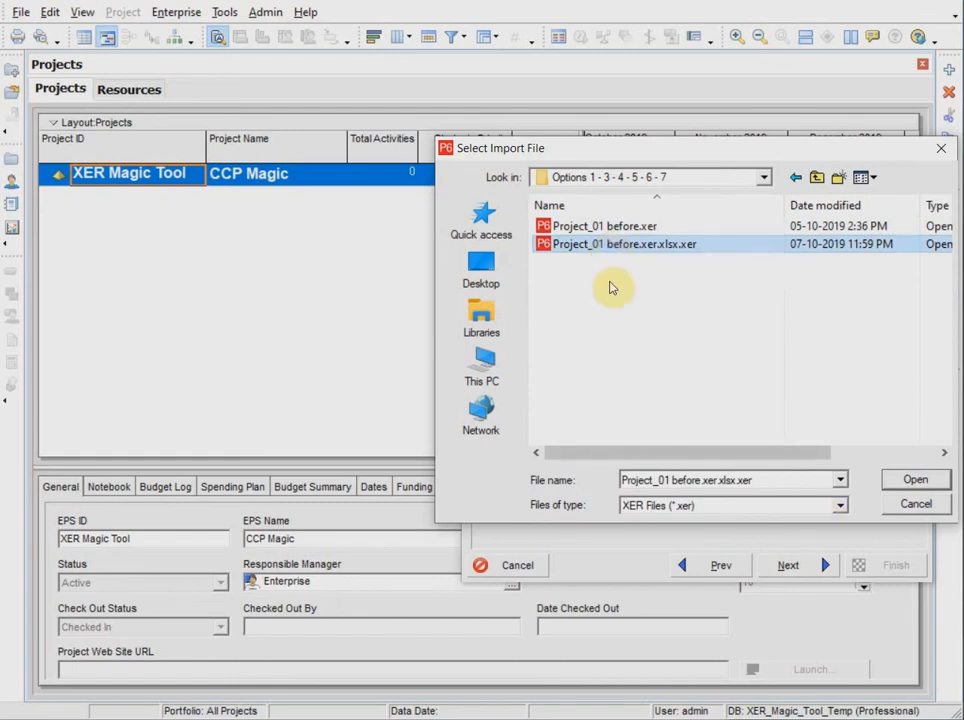
click(912, 481)
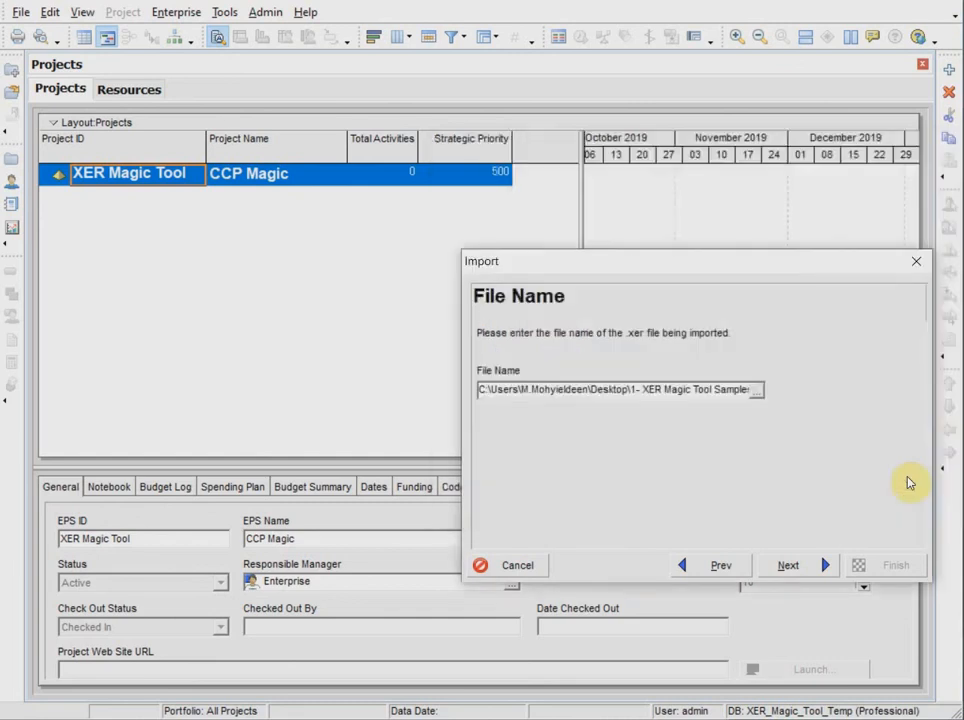
Import the chosen project file using the Default Configuration update options and close the import wizard
click(800, 567)
click(804, 567)
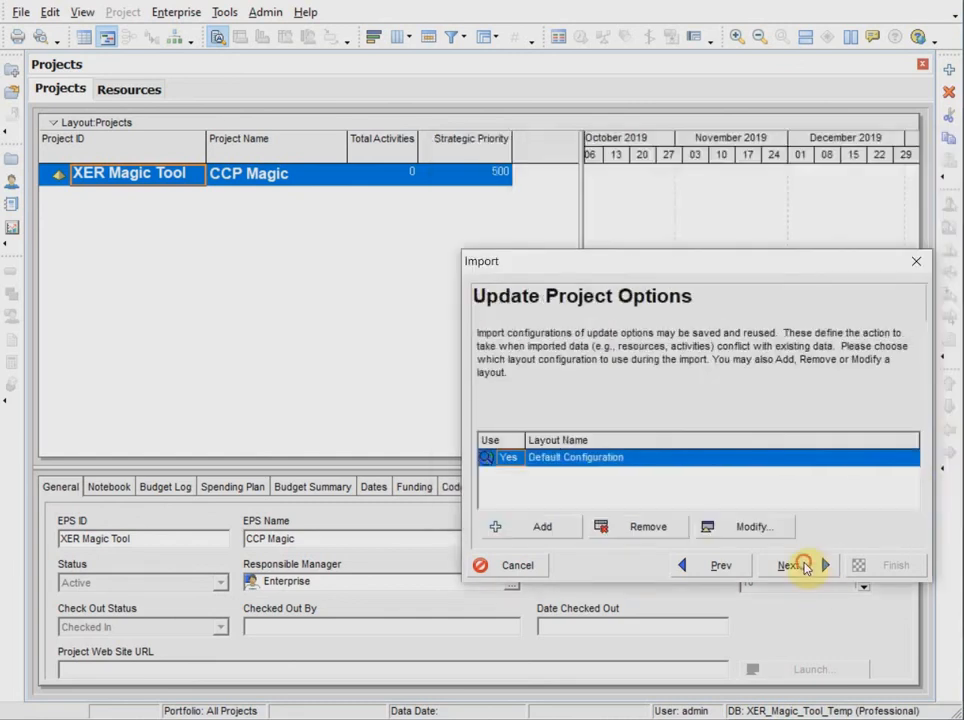
click(804, 567)
click(860, 566)
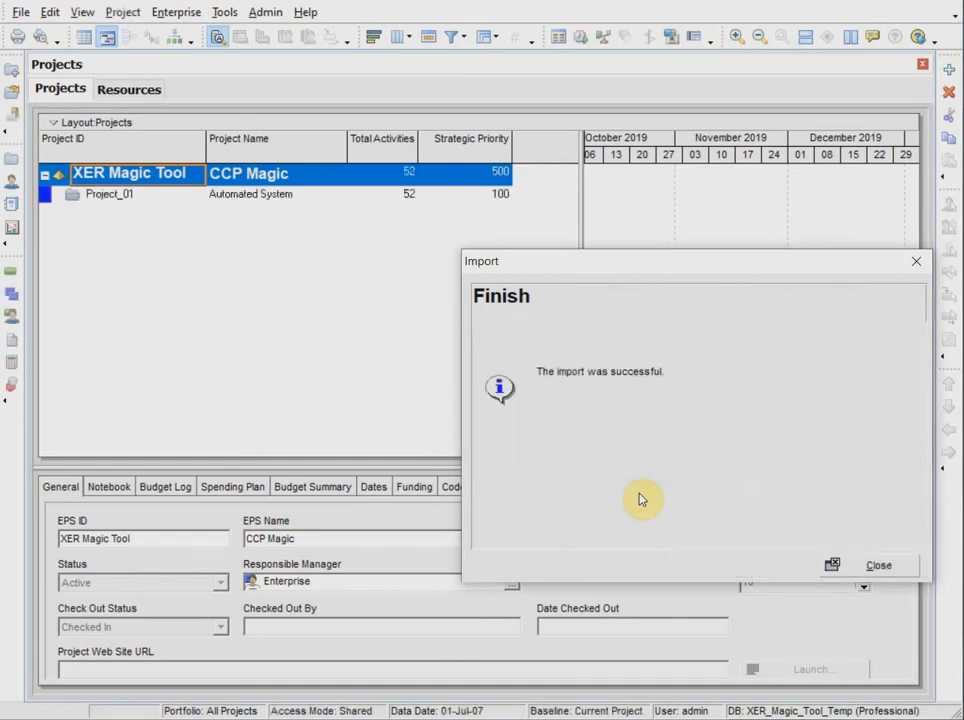
click(879, 566)
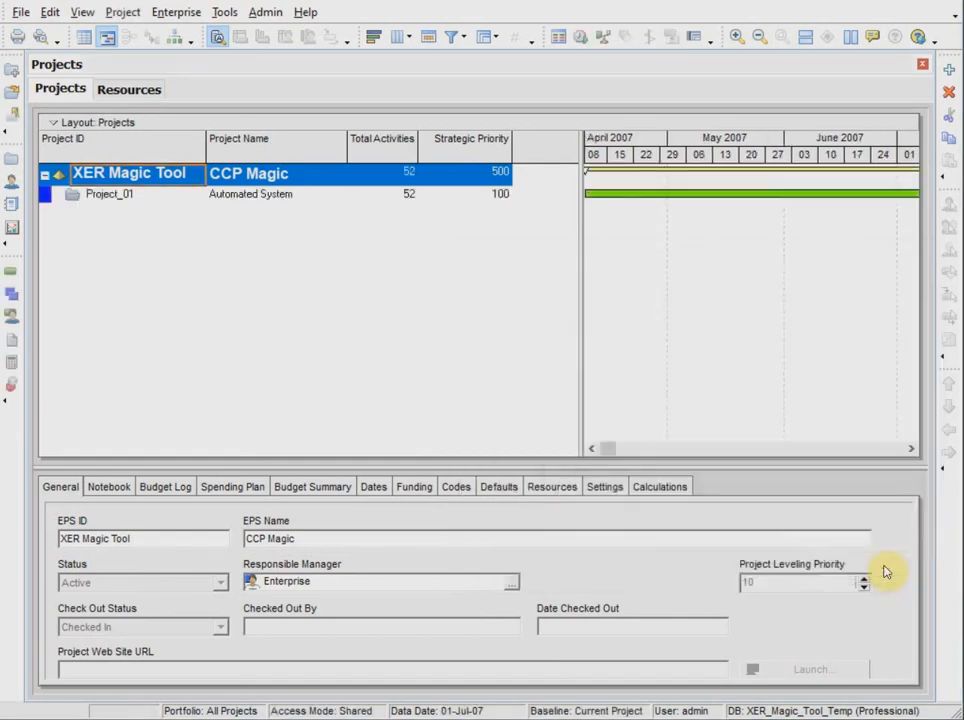
Refresh the data in the Projects view several times
click(20, 12)
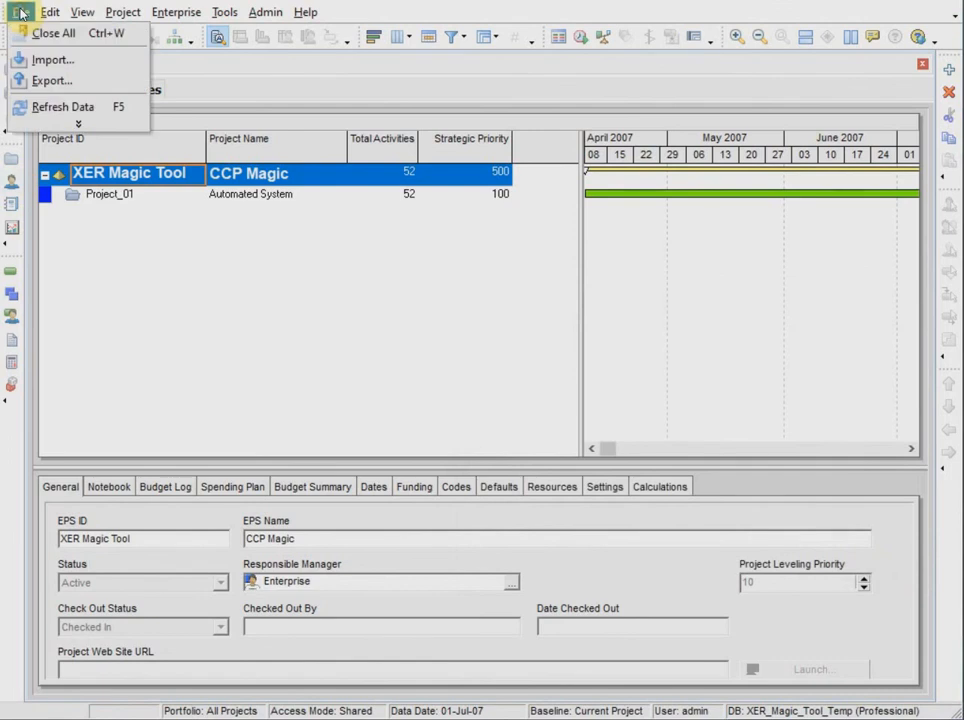
click(53, 103)
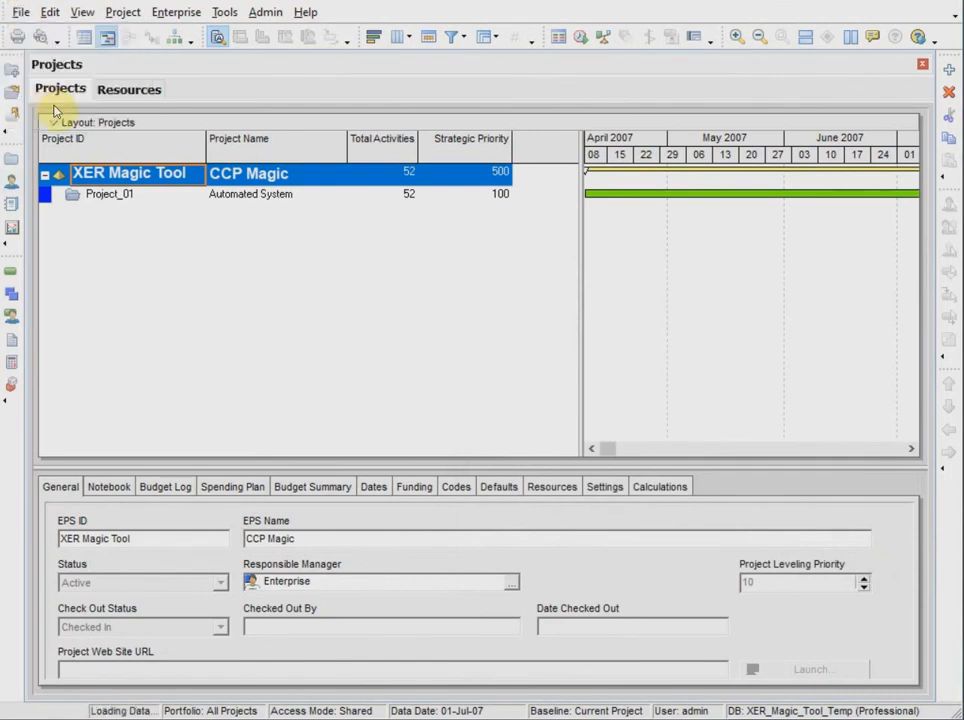
click(17, 14)
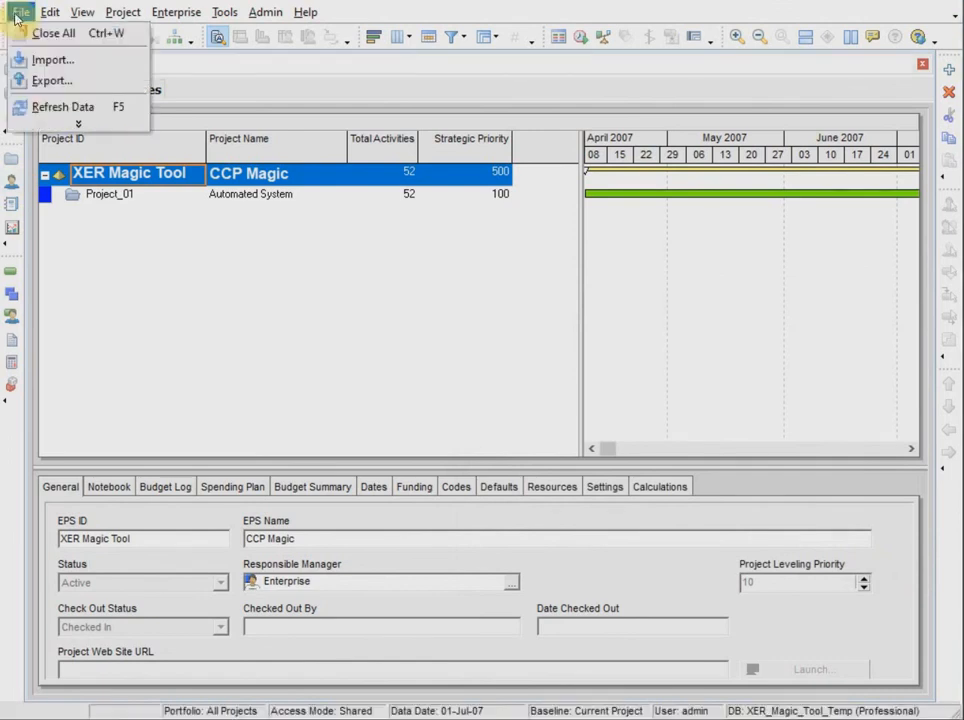
click(55, 105)
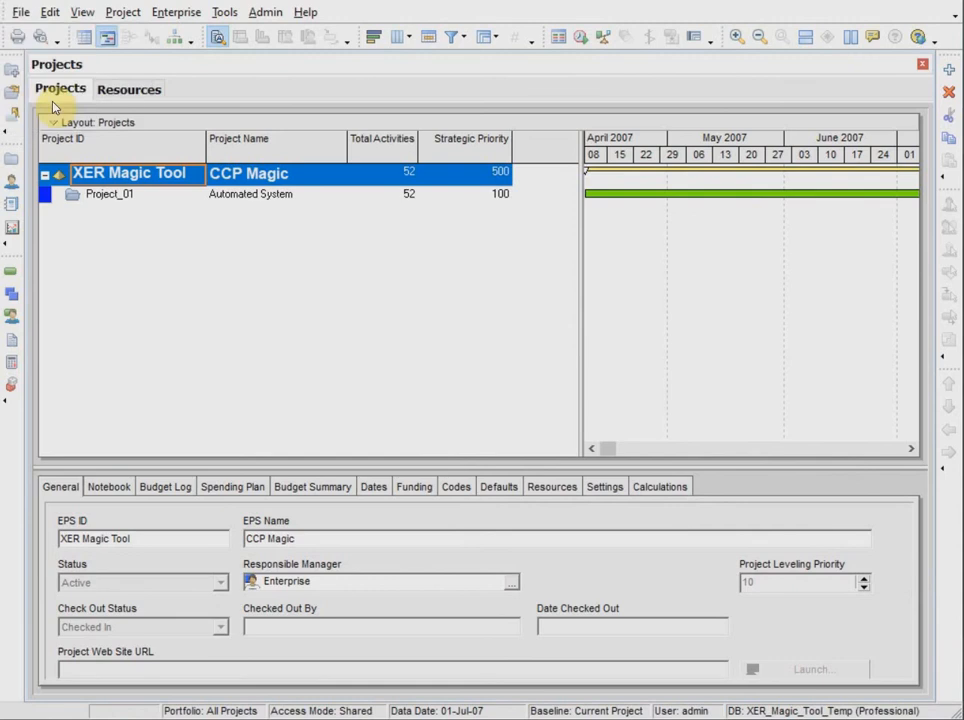
click(20, 12)
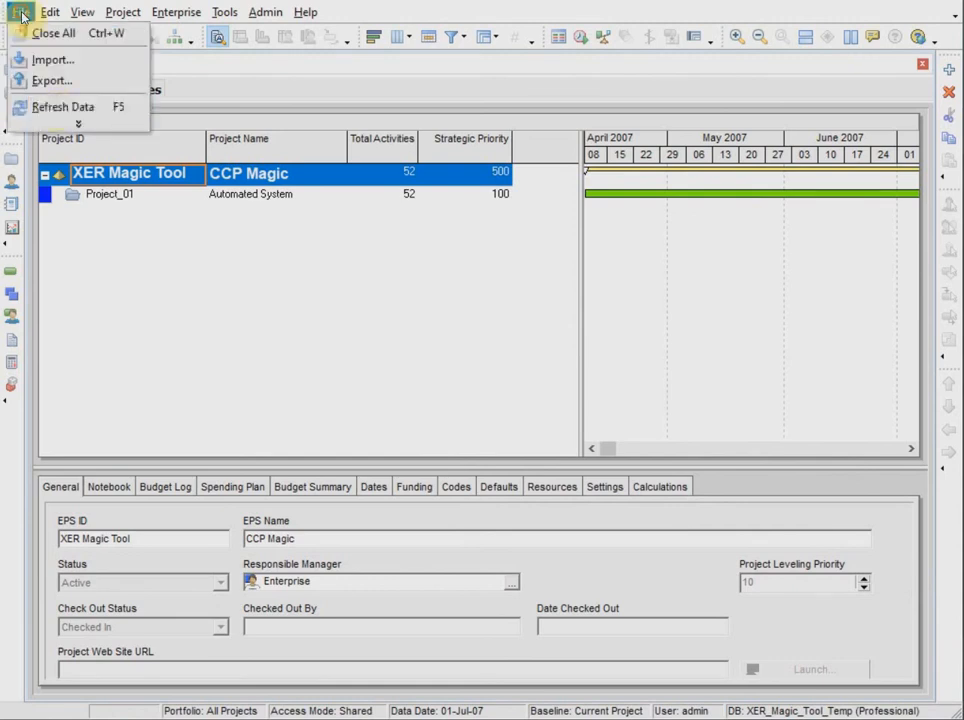
click(55, 107)
Close the currently open project, confirming the closure, and reopen Project_01
click(109, 197)
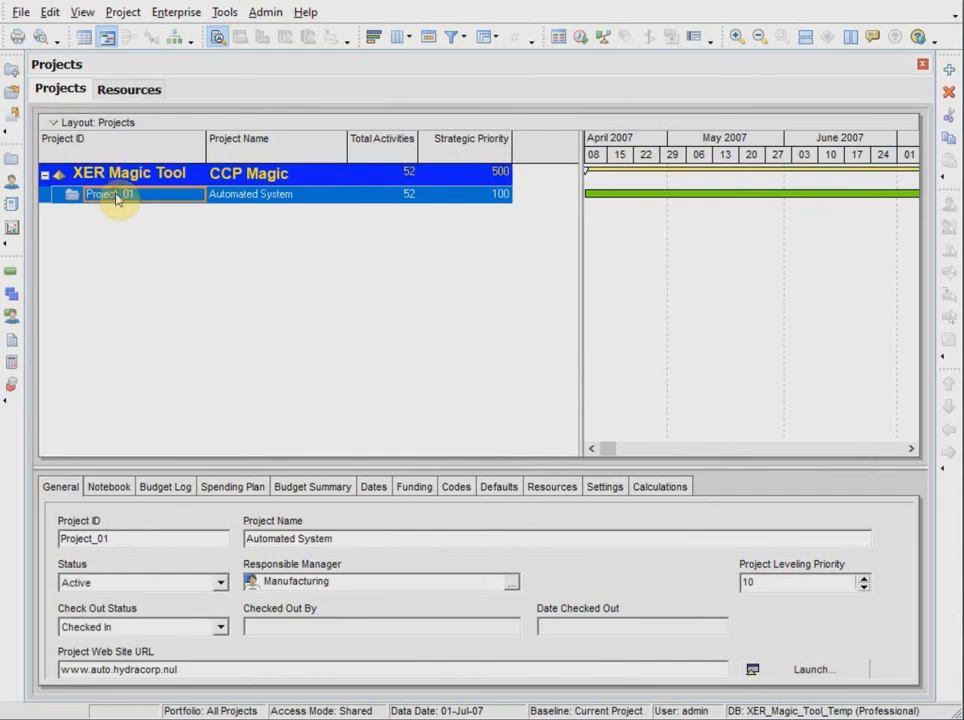
right_click(117, 199)
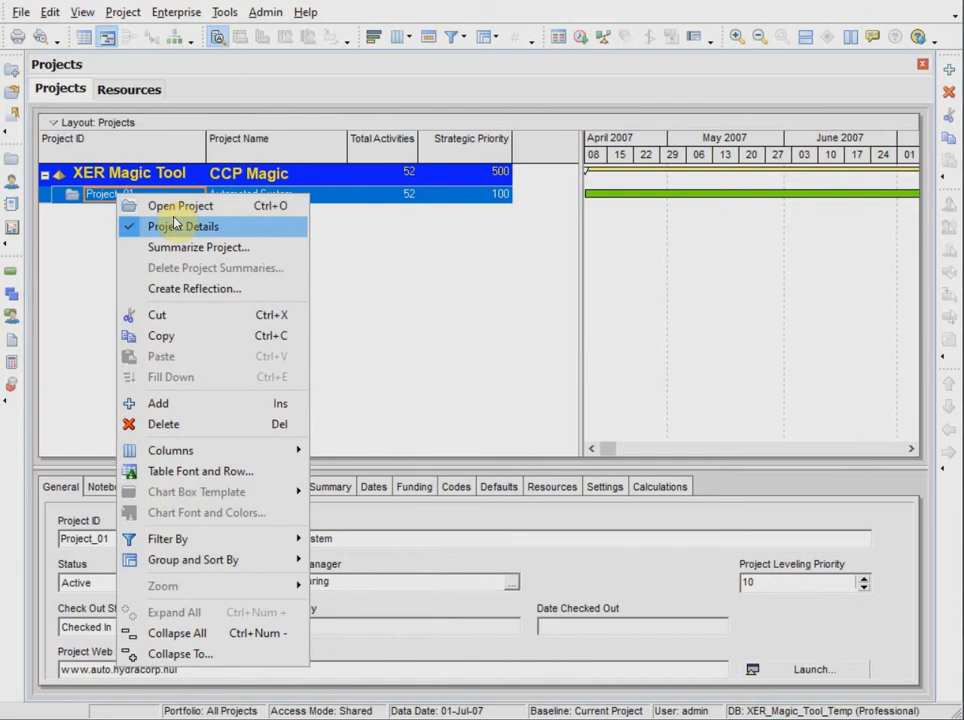
click(52, 11)
click(20, 12)
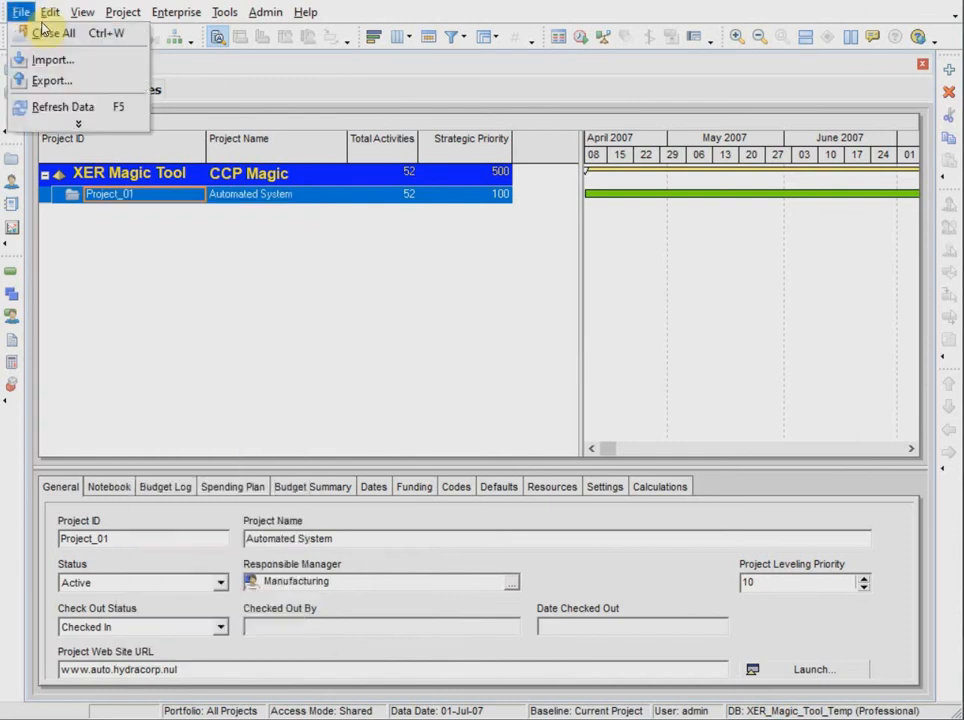
click(40, 32)
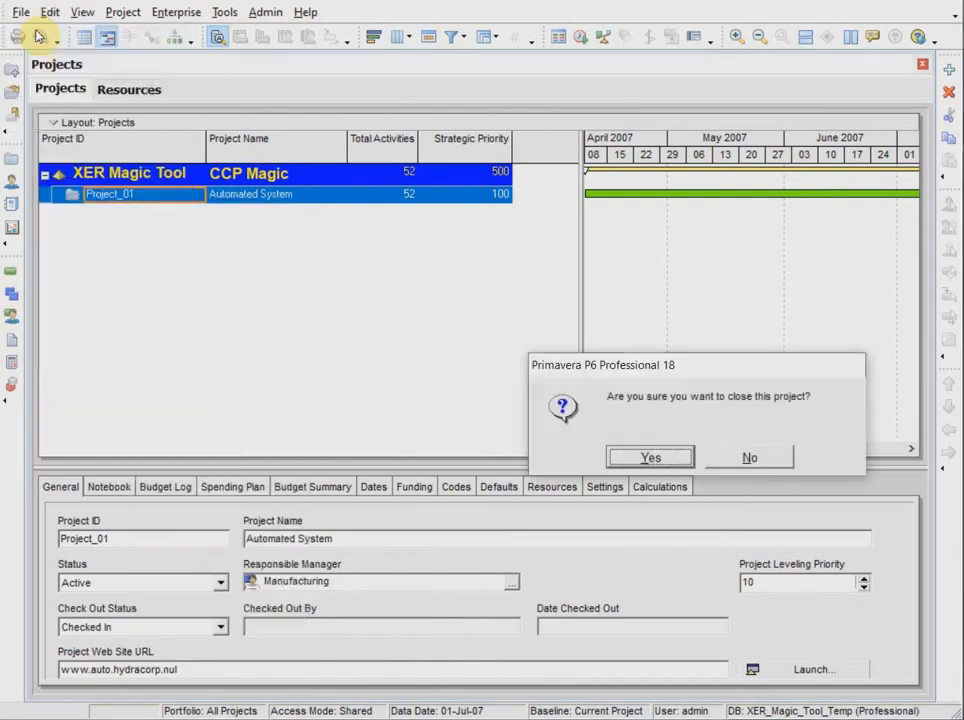
click(628, 456)
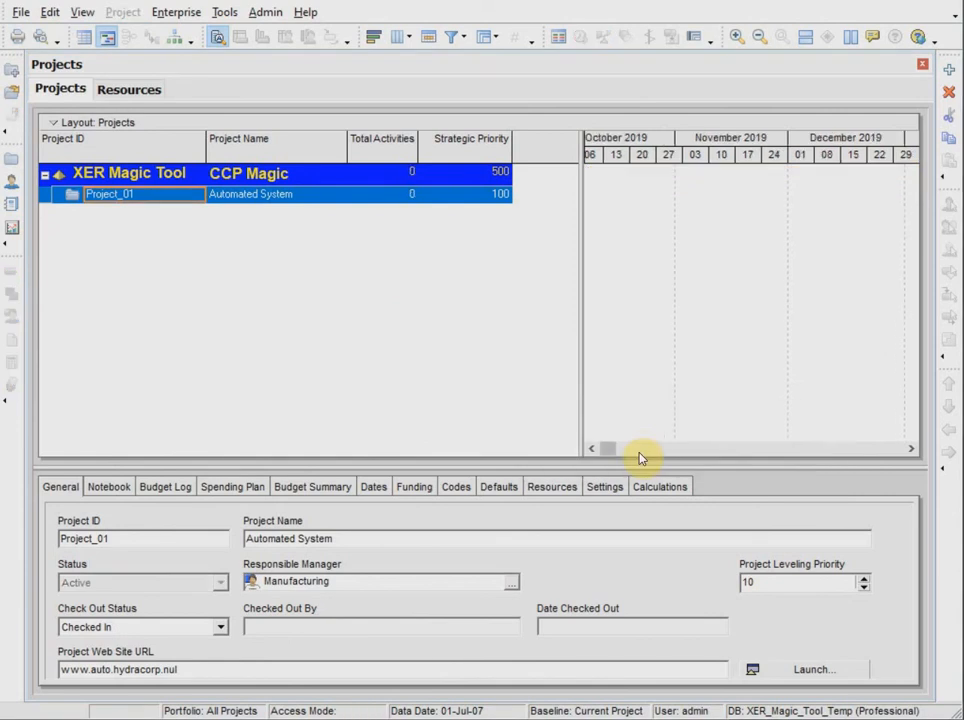
right_click(140, 198)
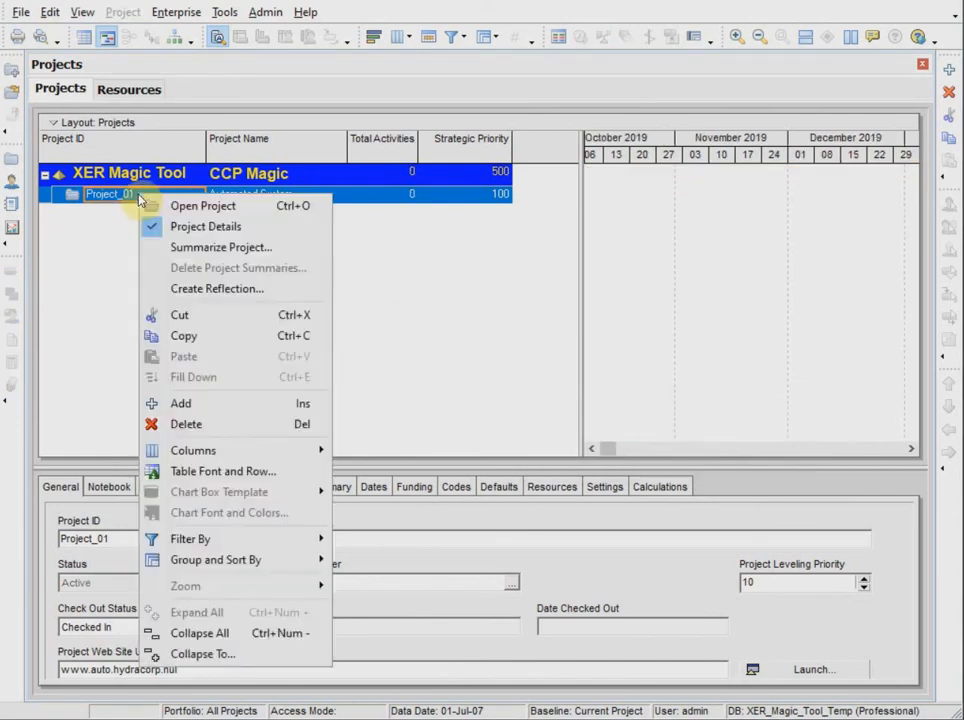
click(196, 207)
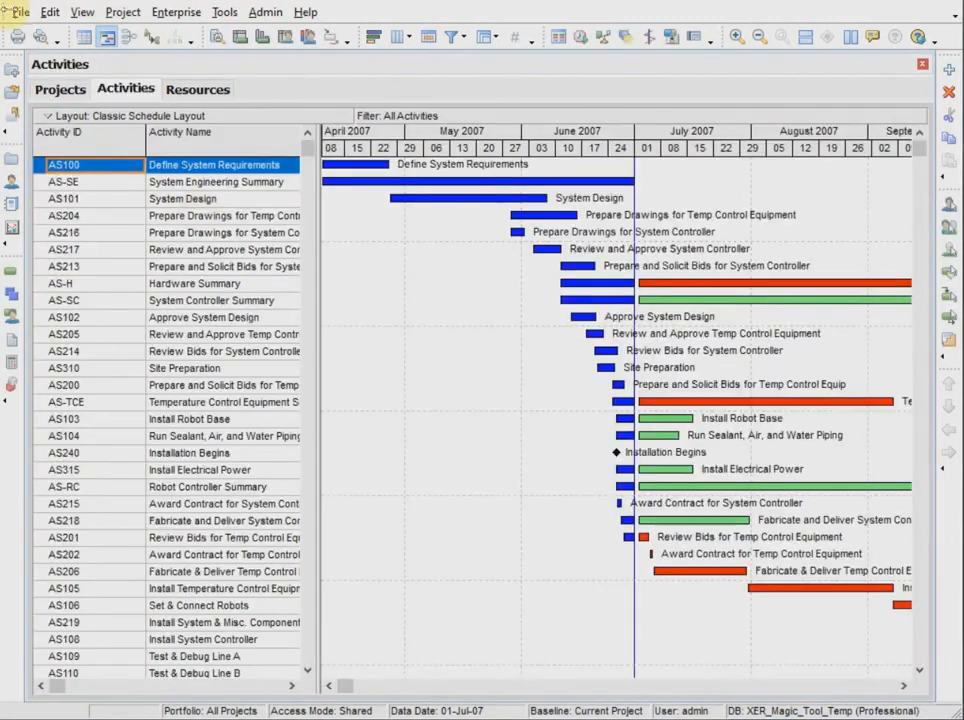
Refresh the project data twice in the Activities view
click(17, 12)
click(46, 115)
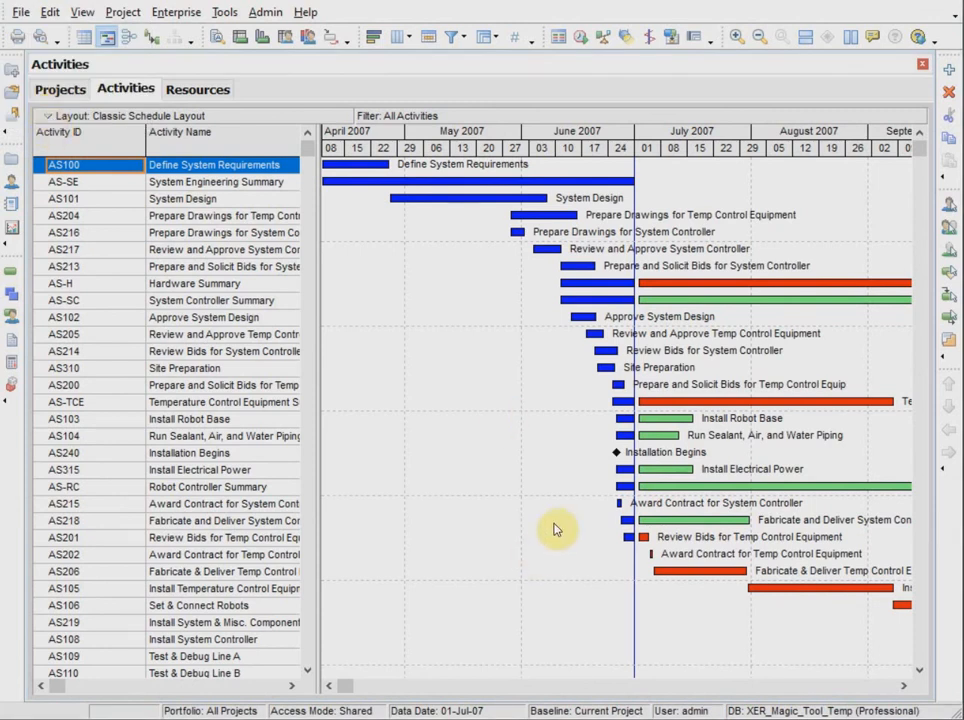
click(21, 15)
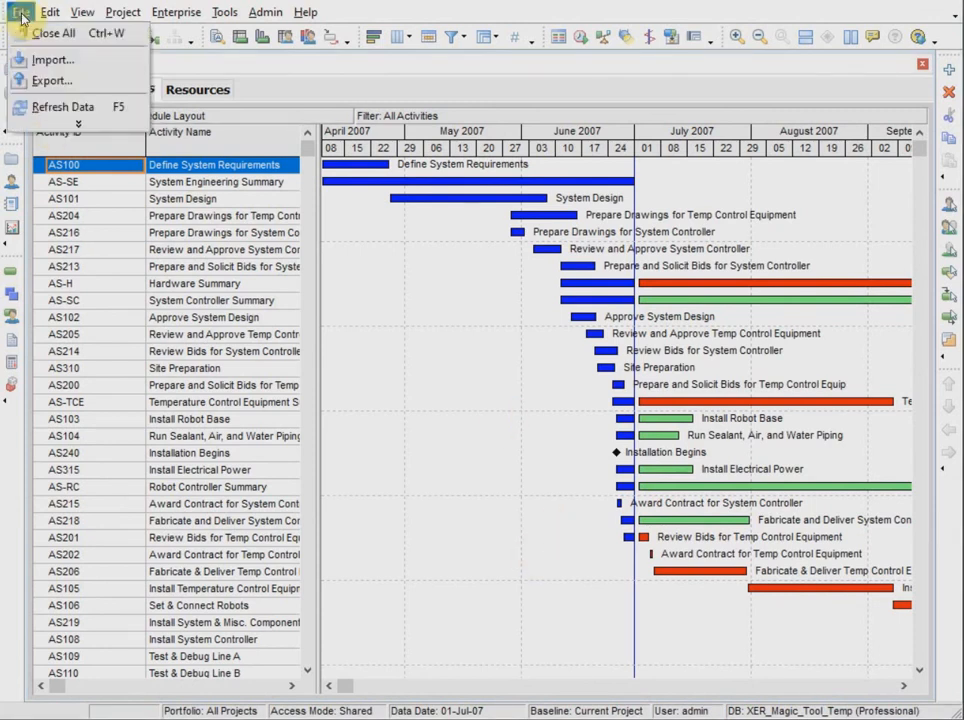
click(58, 106)
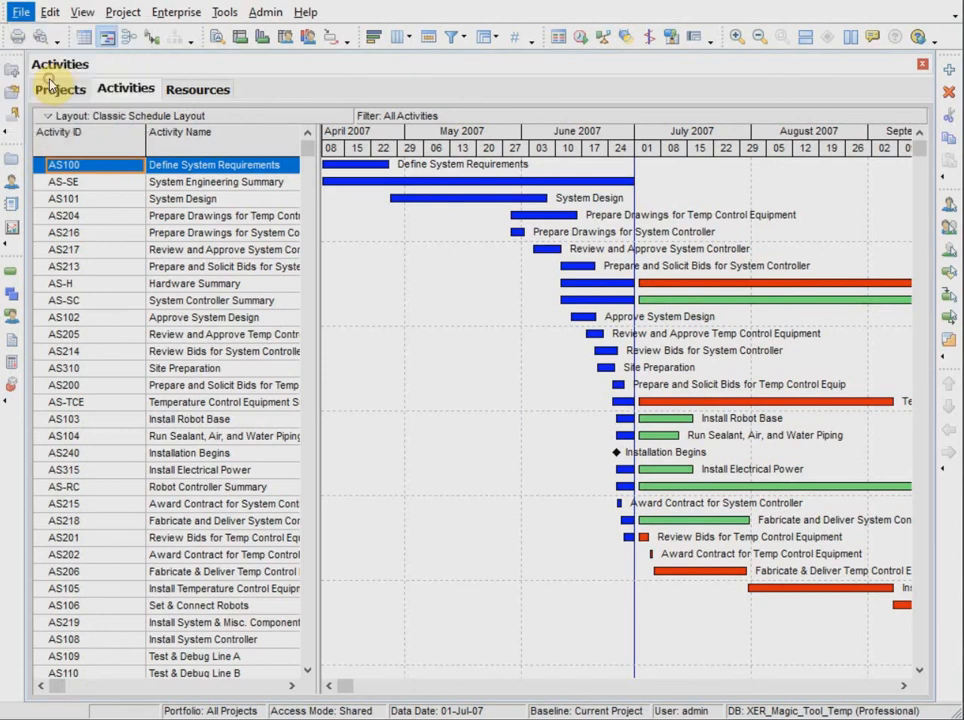
Export the project to an XER file named Project_01 after .xer in the Options 1 - 3 - 4 - 5 - 6 - 7 folder
click(789, 565)
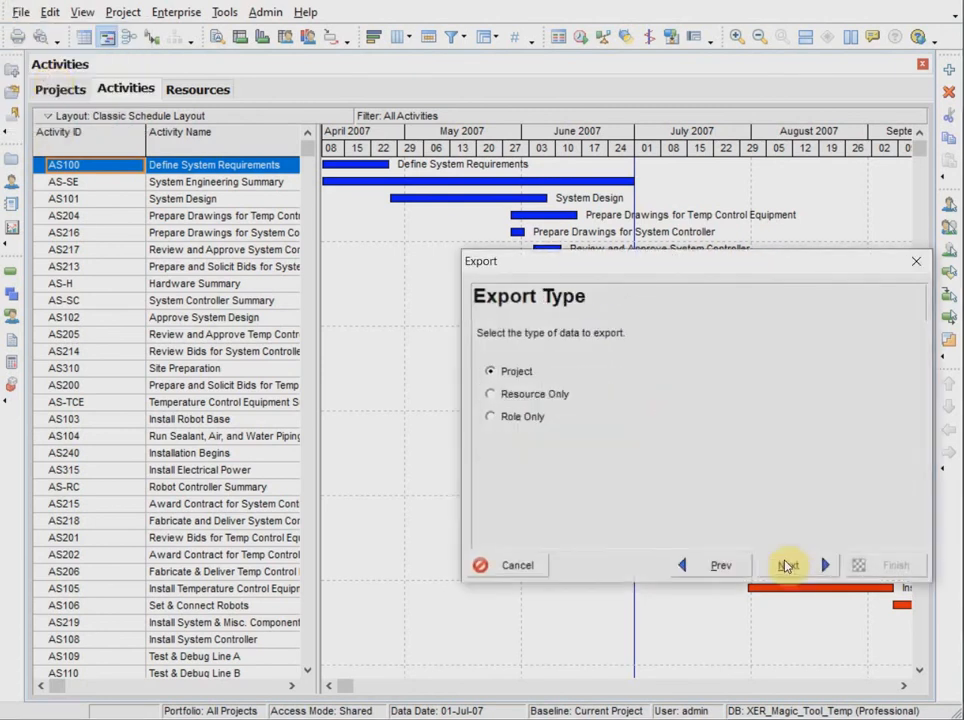
click(789, 566)
click(789, 567)
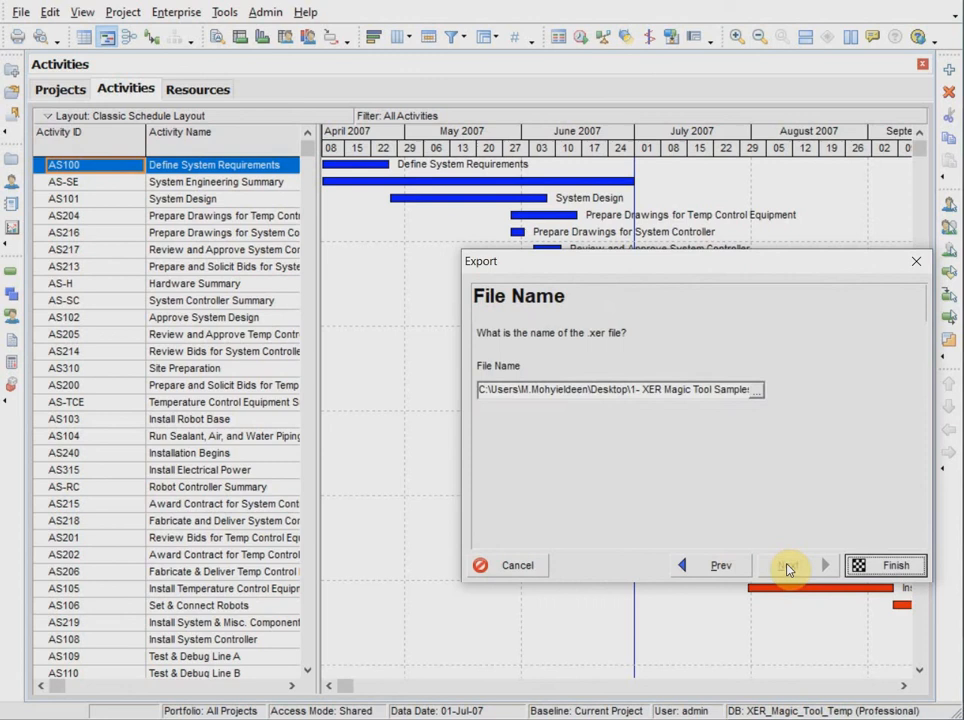
click(755, 389)
click(657, 479)
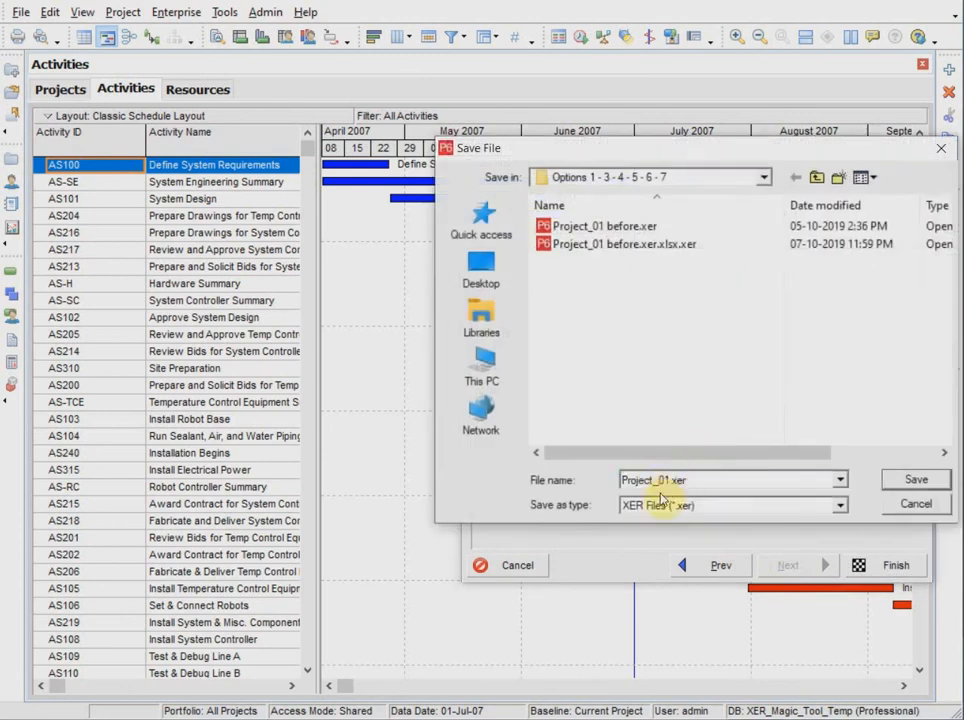
text(aft)
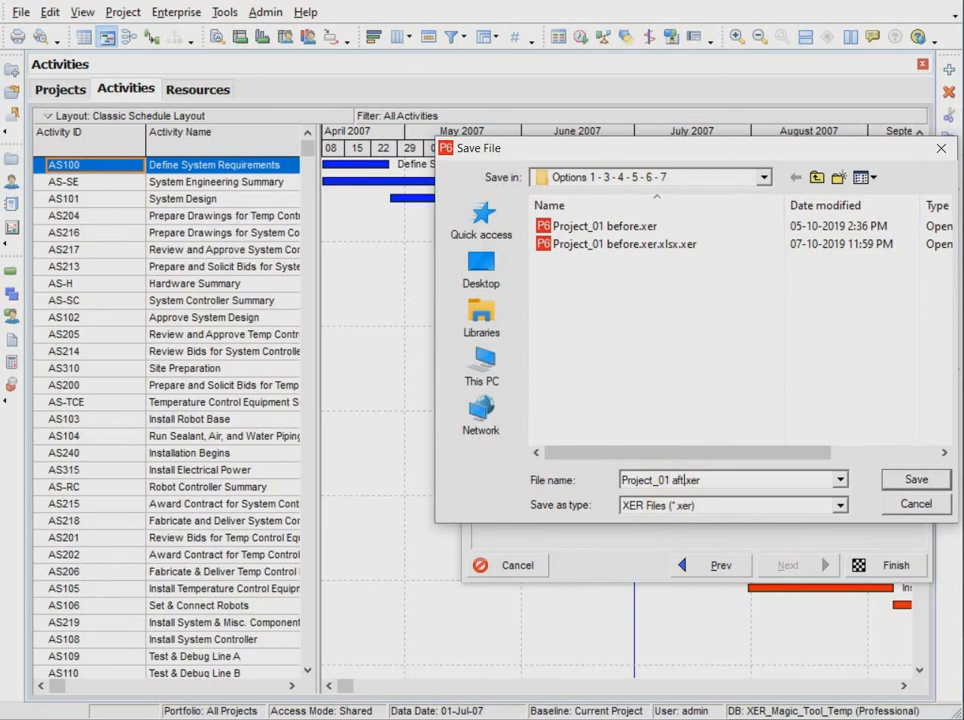
text(er)
click(927, 476)
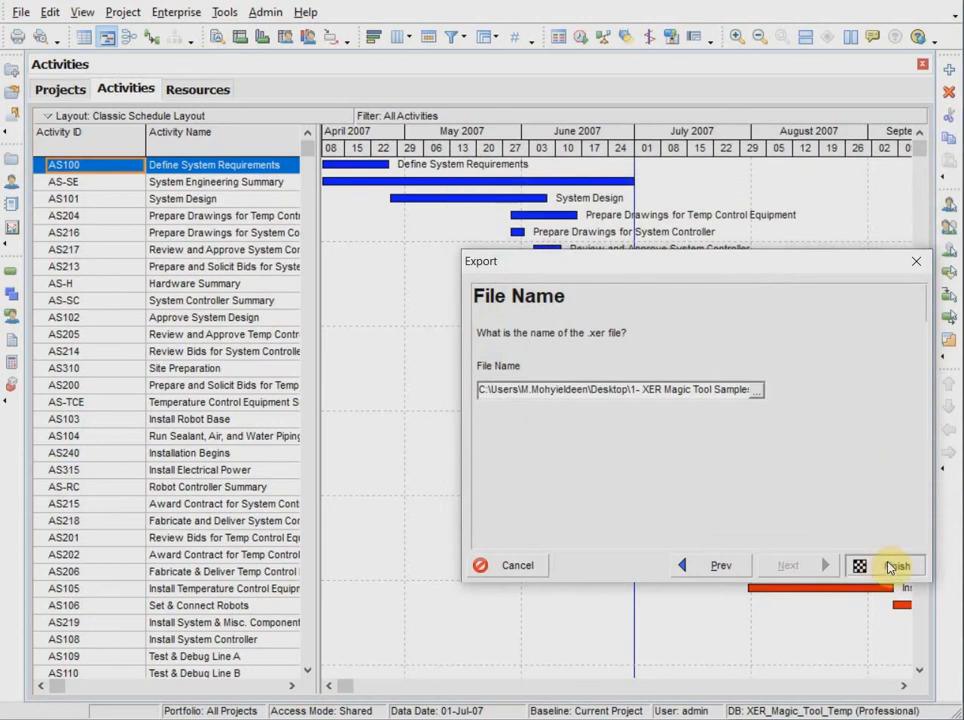
click(890, 567)
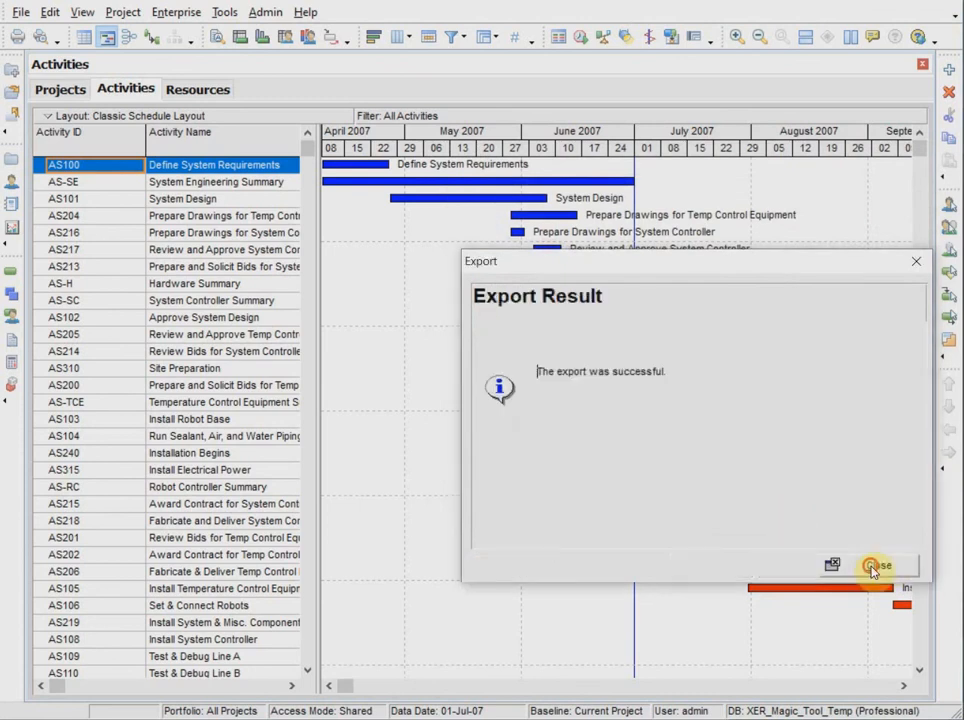
click(872, 568)
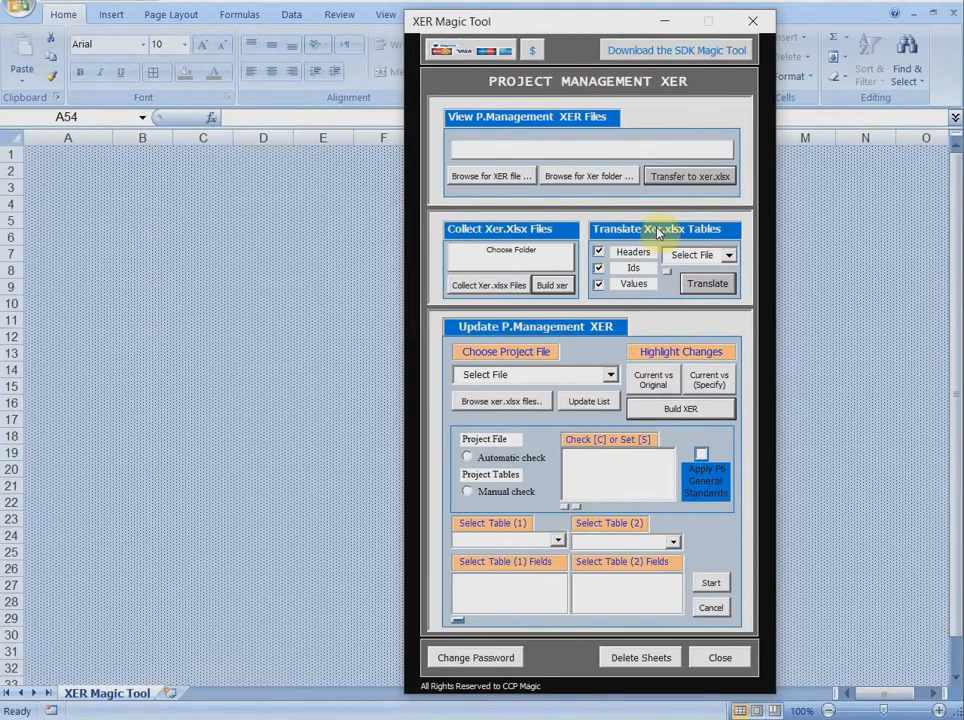
In XER Magic Tool, load Project_01 after .xer and transfer it to an xer.xlsx workbook
click(485, 176)
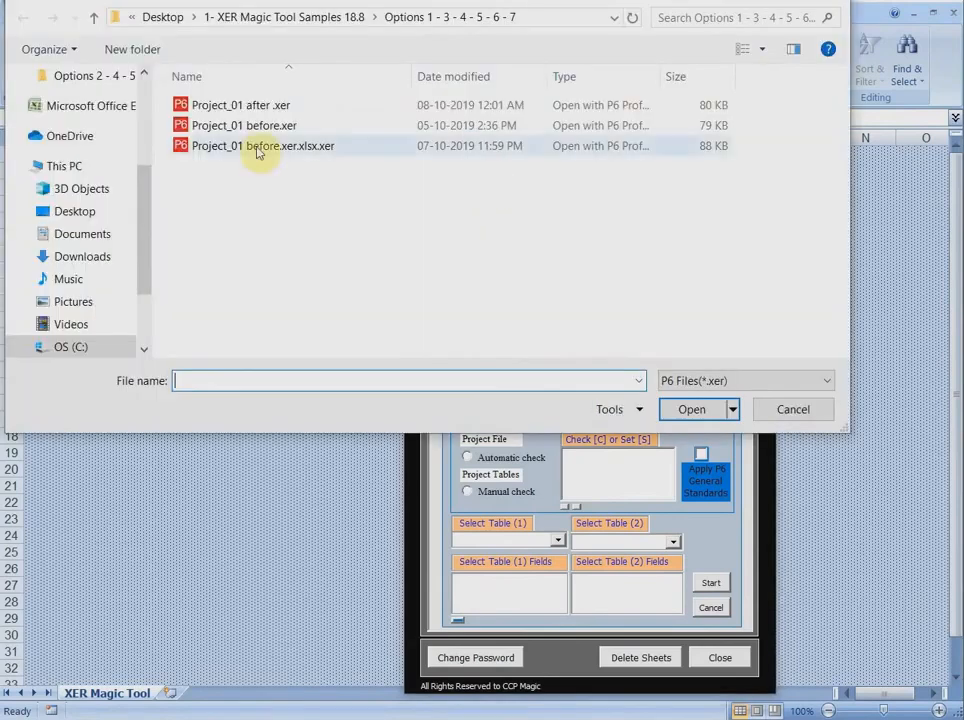
click(226, 103)
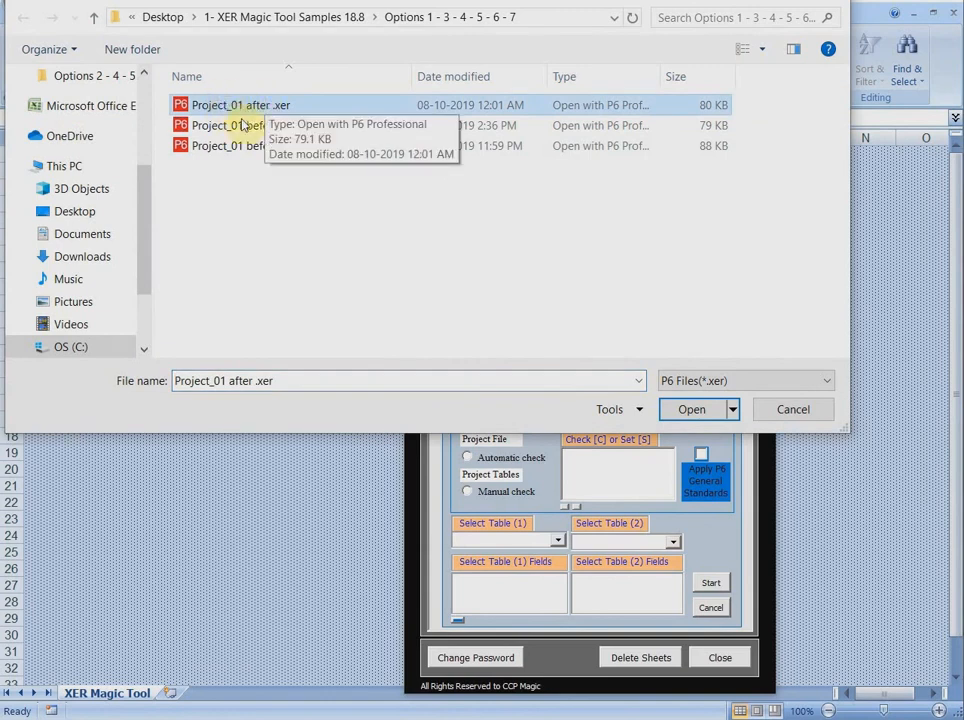
click(691, 409)
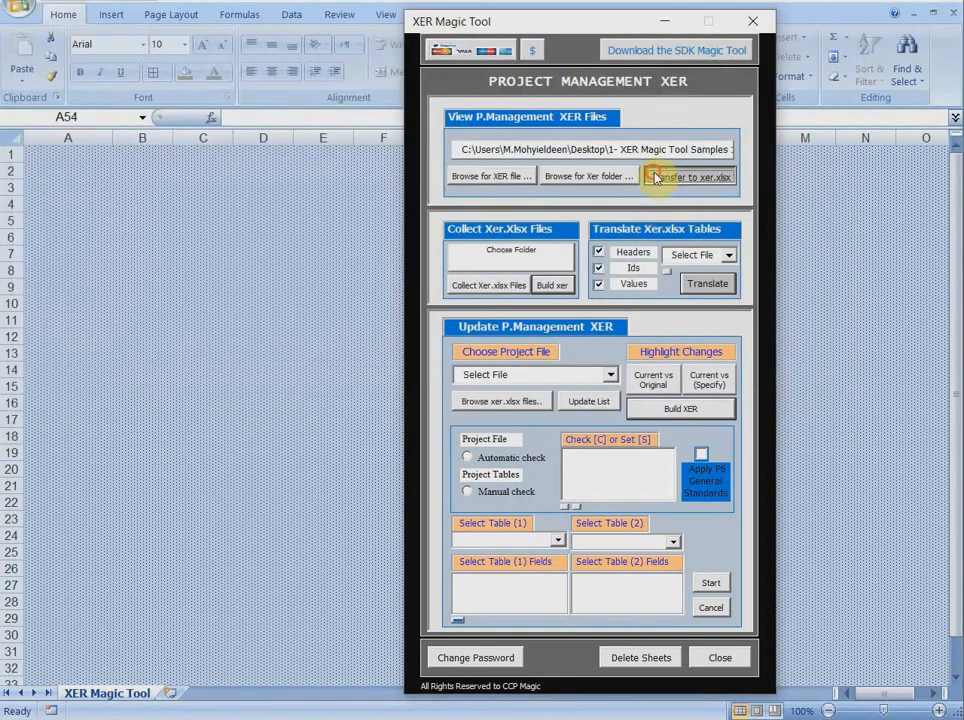
click(655, 177)
click(160, 651)
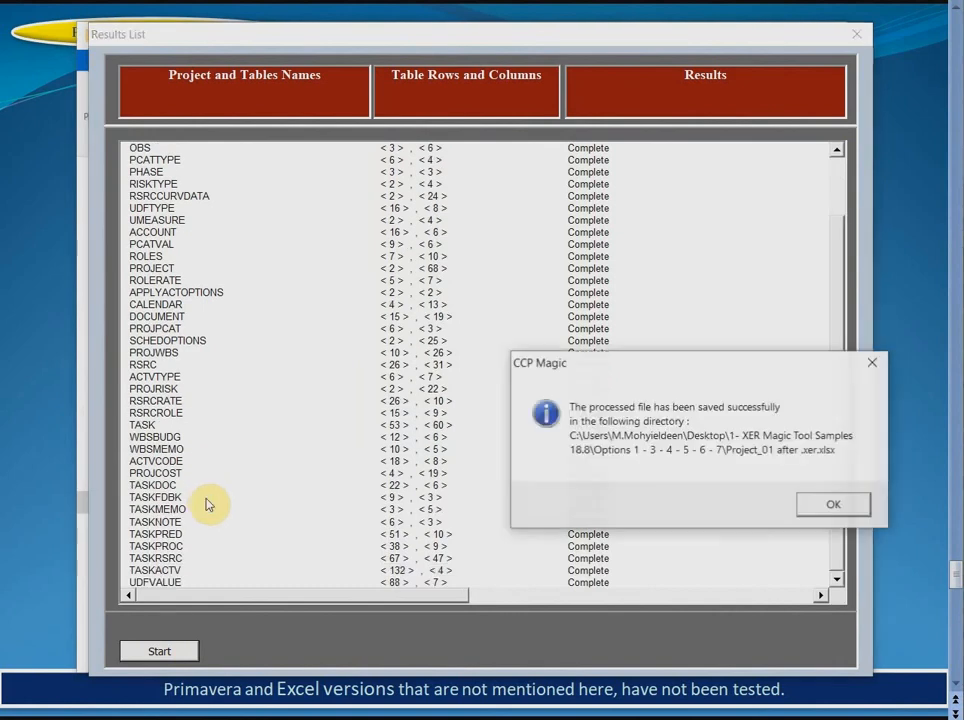
Close the transfer results and check which project files are available in the update list
click(845, 504)
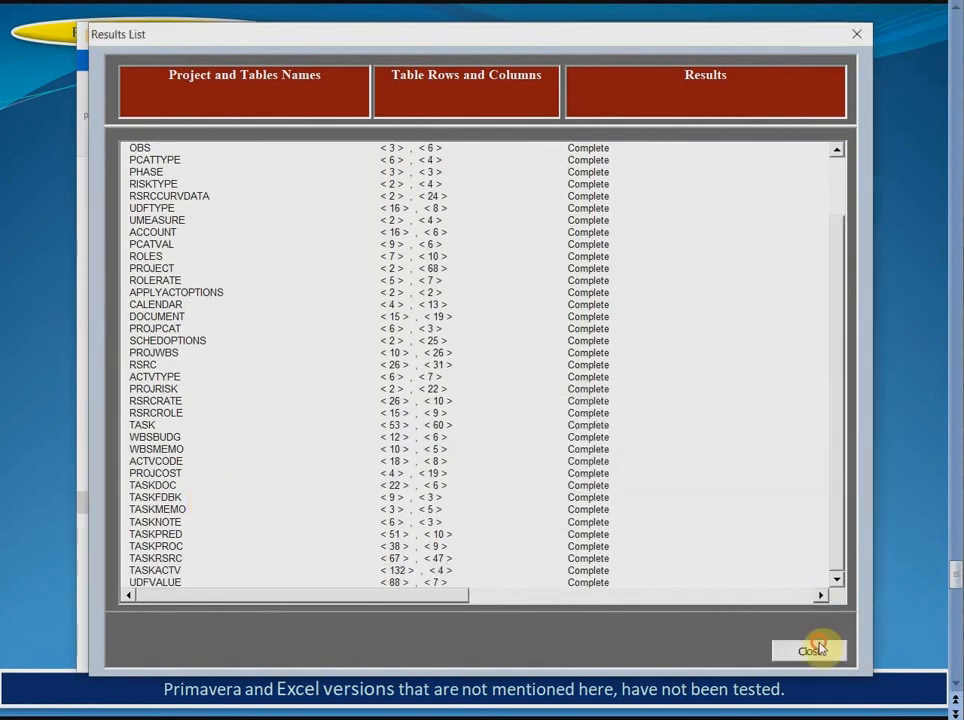
click(810, 649)
click(610, 375)
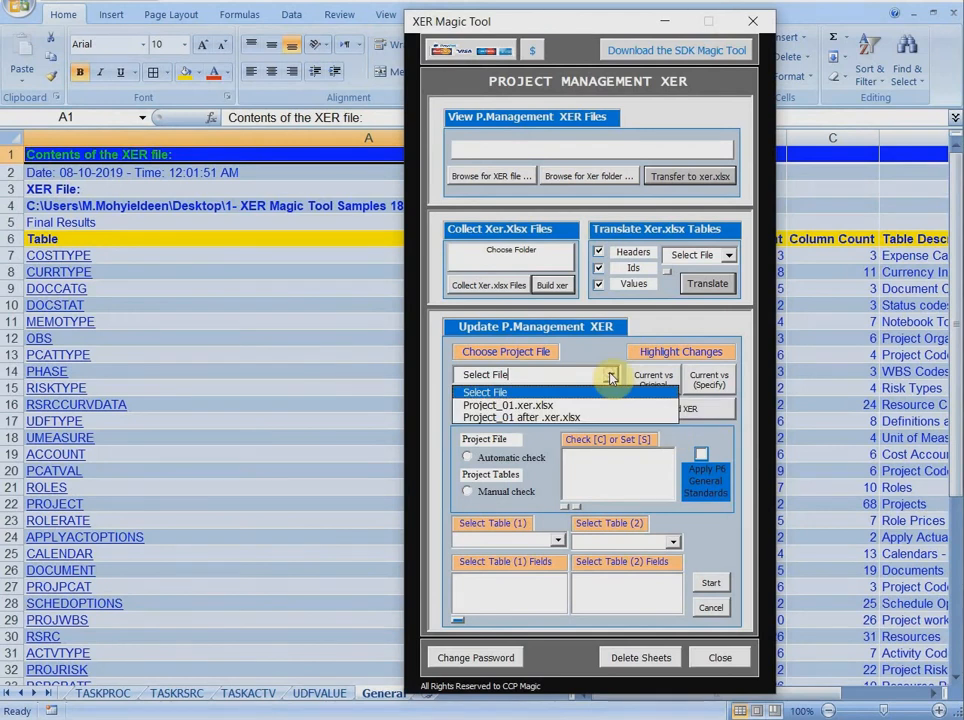
click(611, 376)
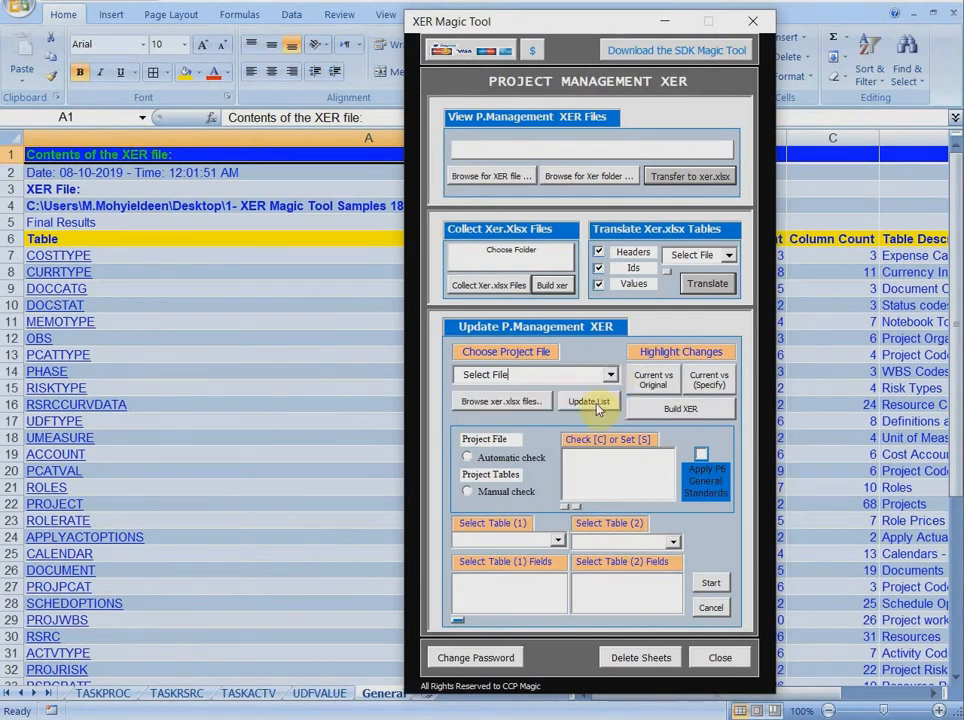
click(610, 375)
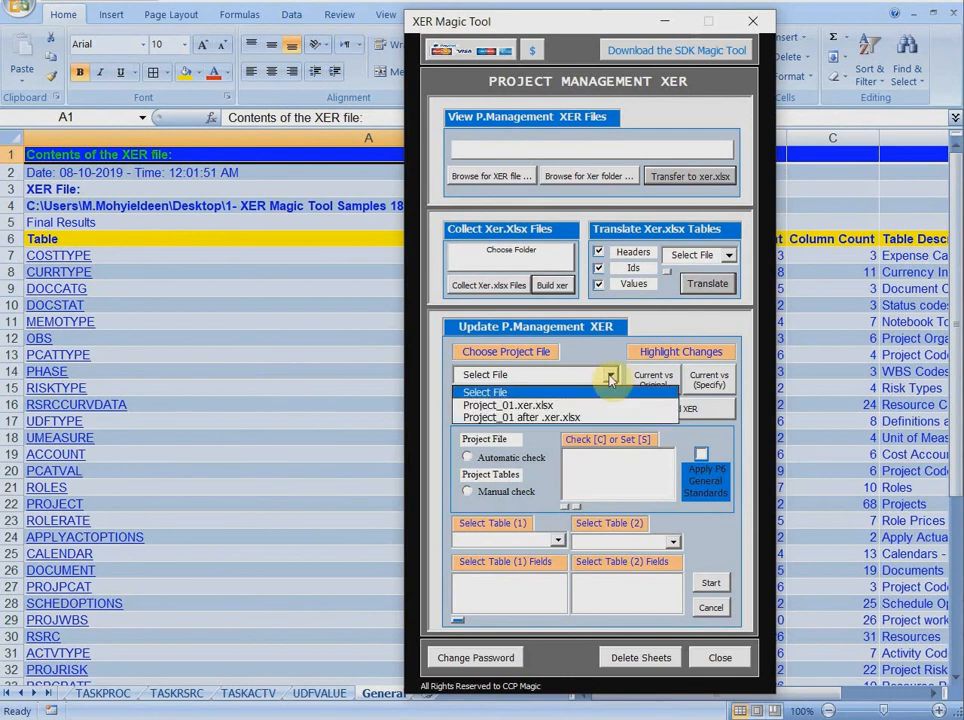
click(610, 376)
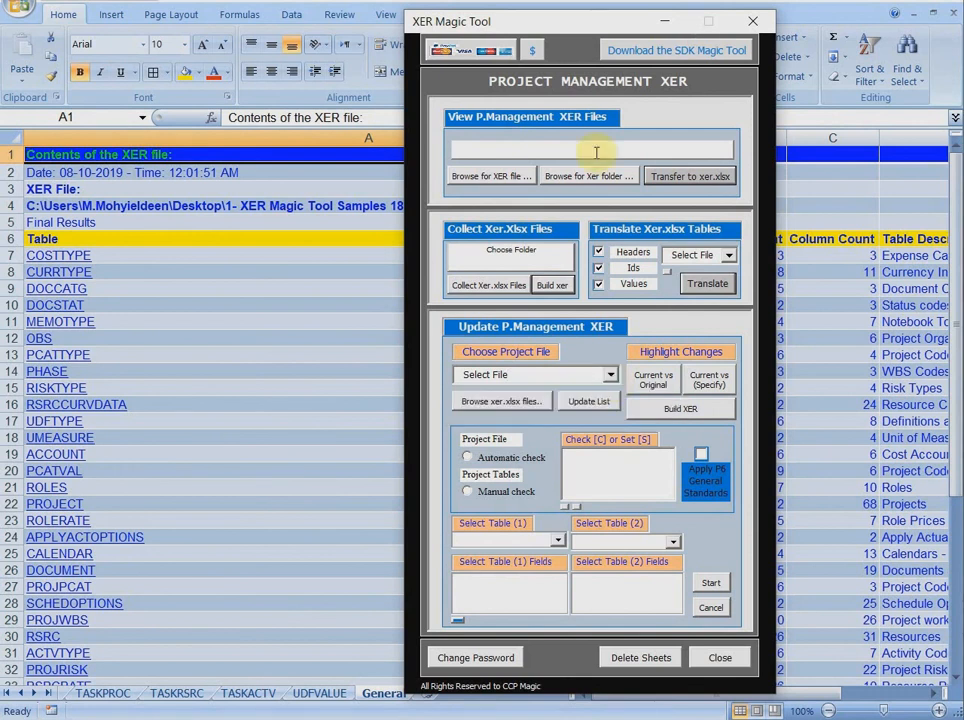
Load Project_01 before.xer.xlsx.xer from the Options 1 - 3 - 4 - 5 - 6 - 7 folder and transfer it to an xer.xlsx workbook
click(514, 178)
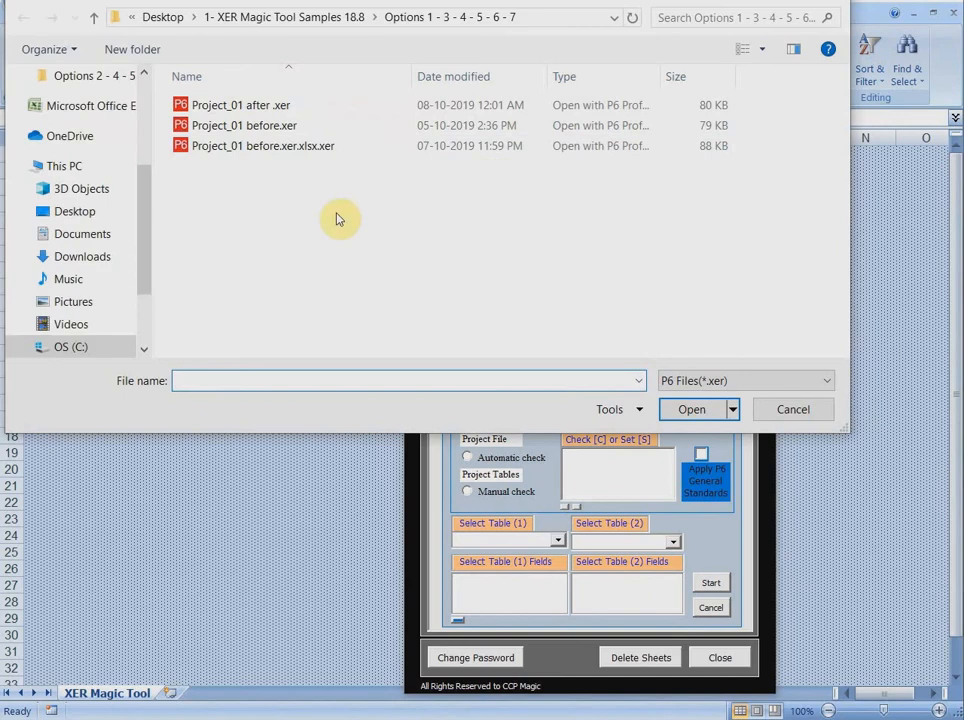
click(254, 125)
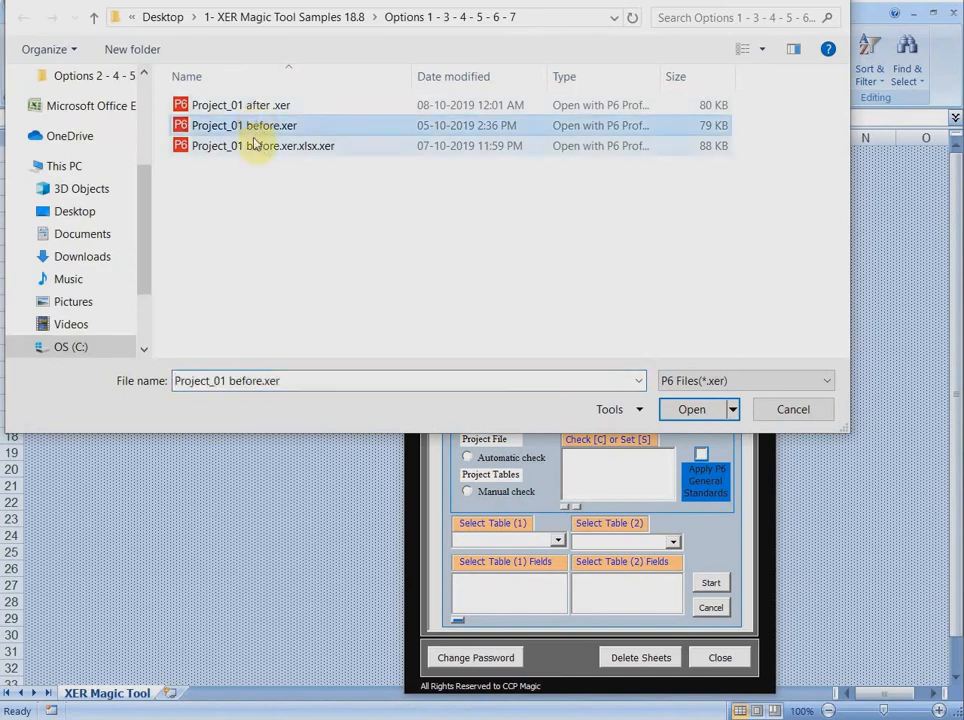
click(262, 146)
click(691, 409)
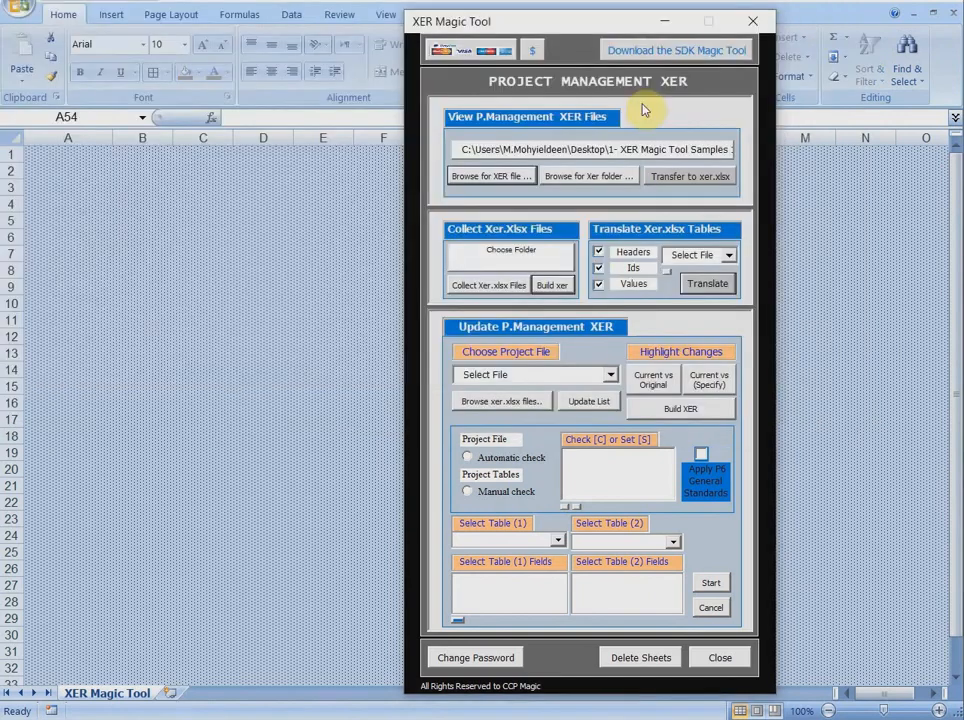
click(678, 186)
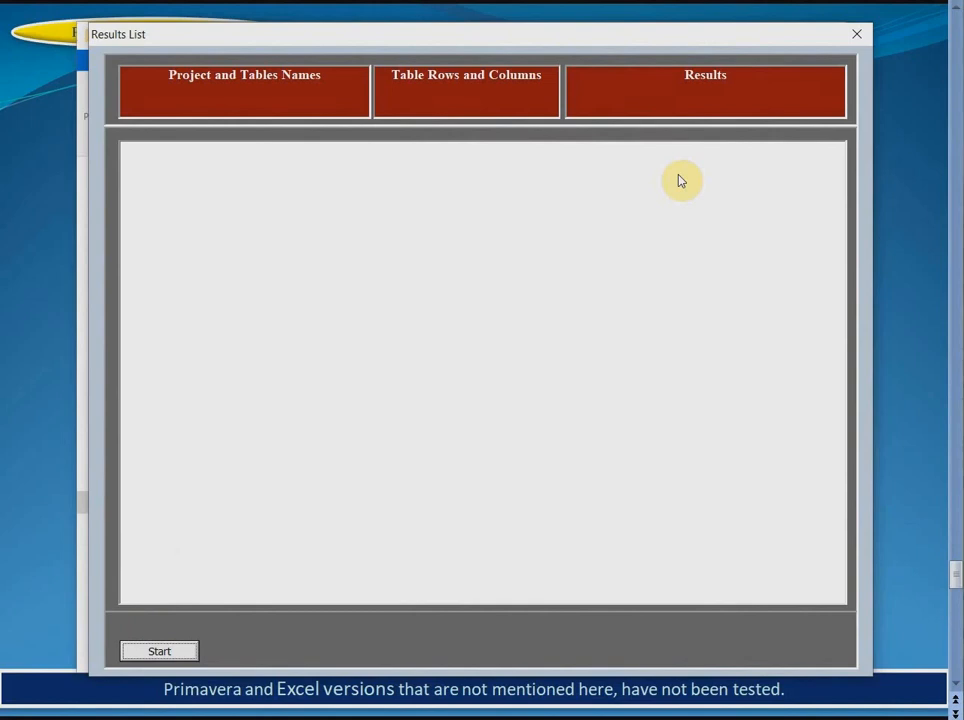
click(155, 650)
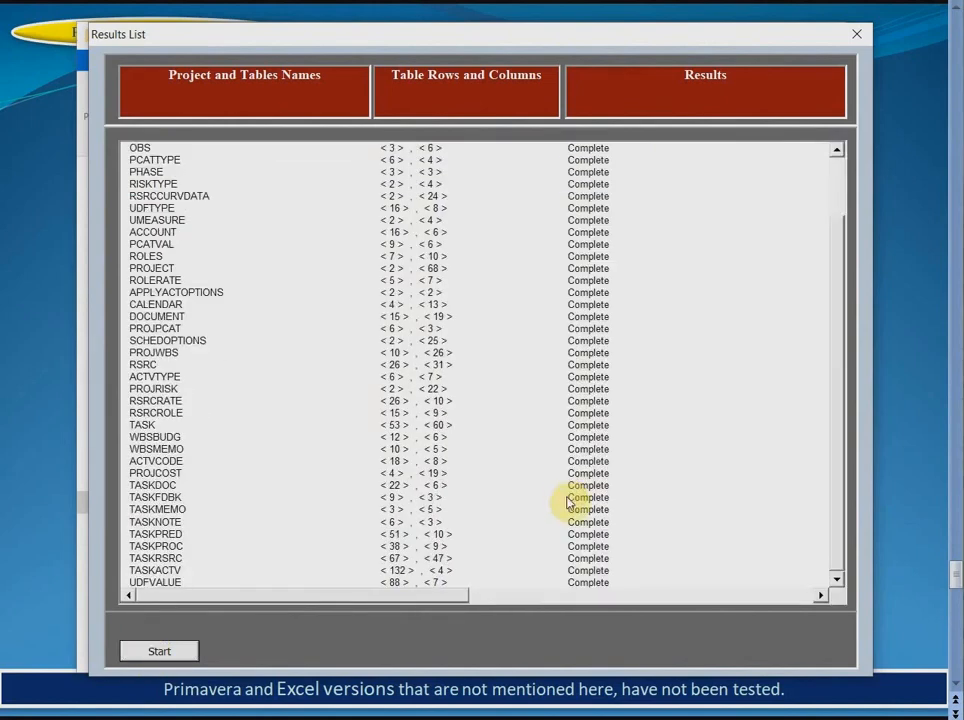
click(820, 508)
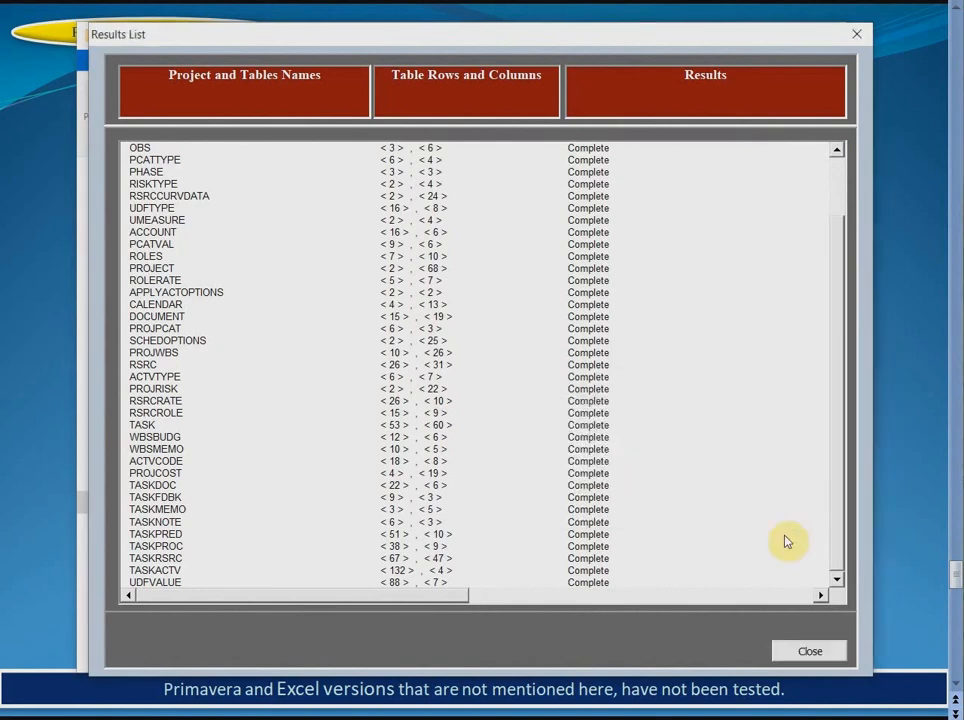
click(795, 652)
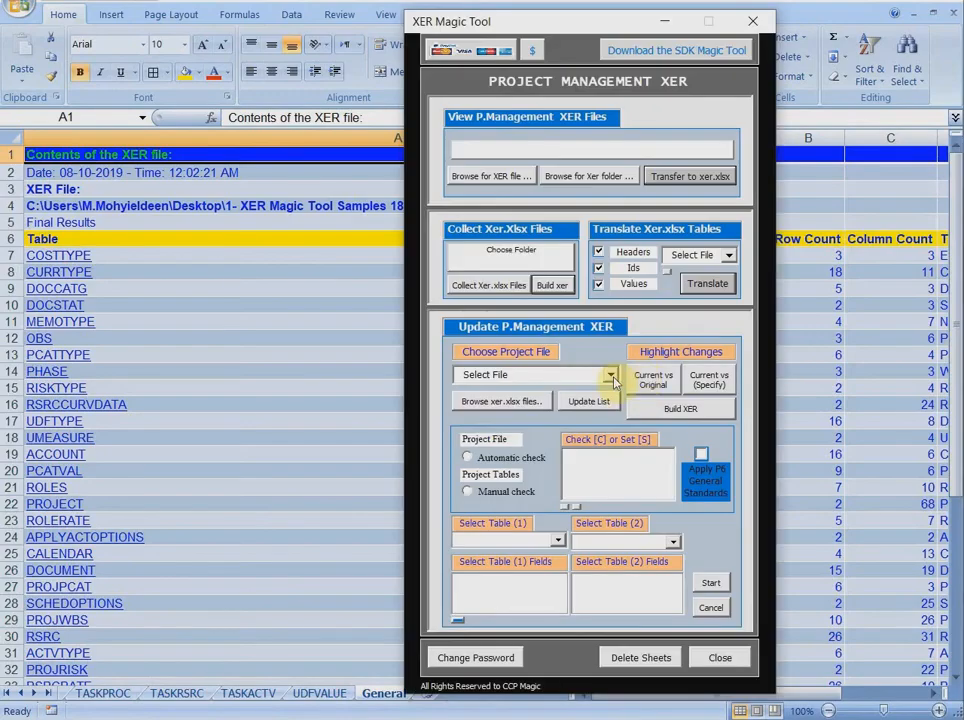
Set up a Current vs (Specify) comparison of Project_01 before.xer.xlsx.xer.xlsx against Project_01 after .xer.xlsx
click(611, 374)
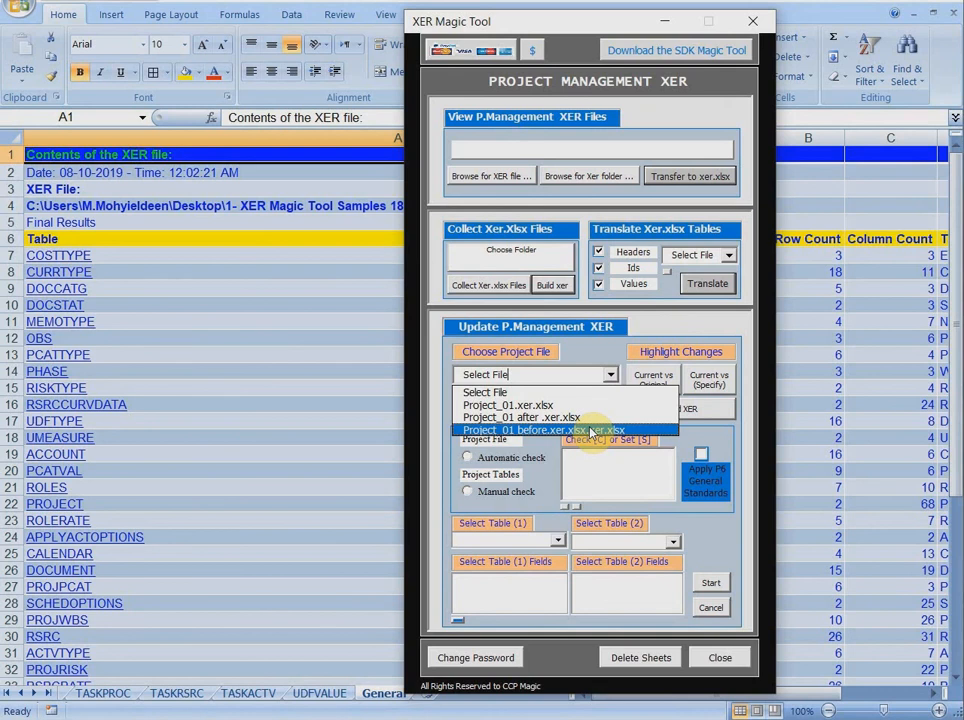
click(590, 432)
click(709, 380)
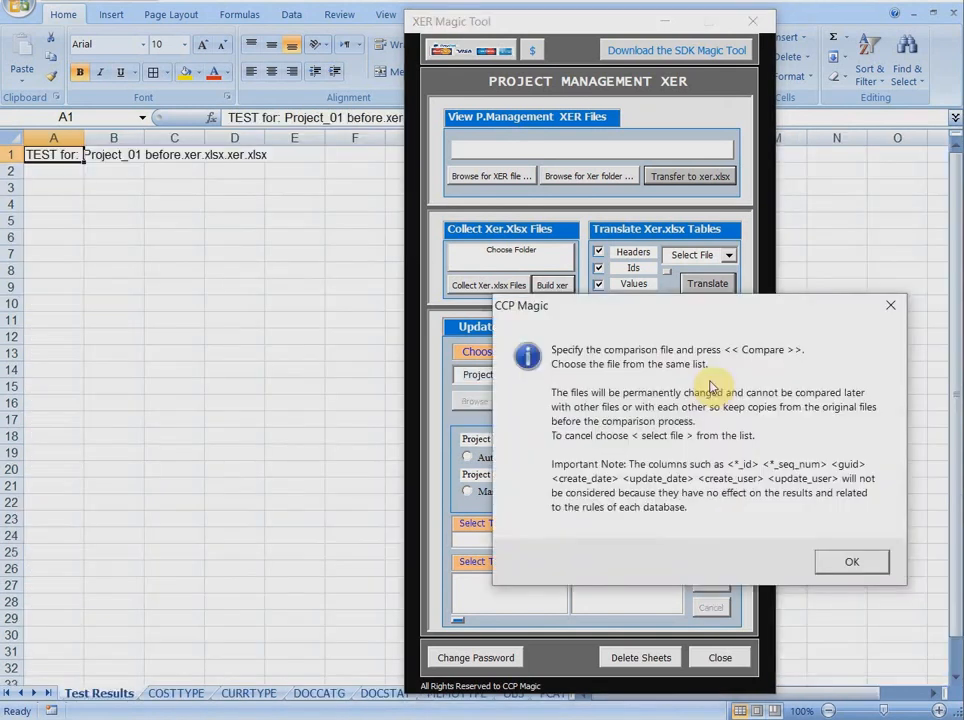
click(830, 563)
click(609, 375)
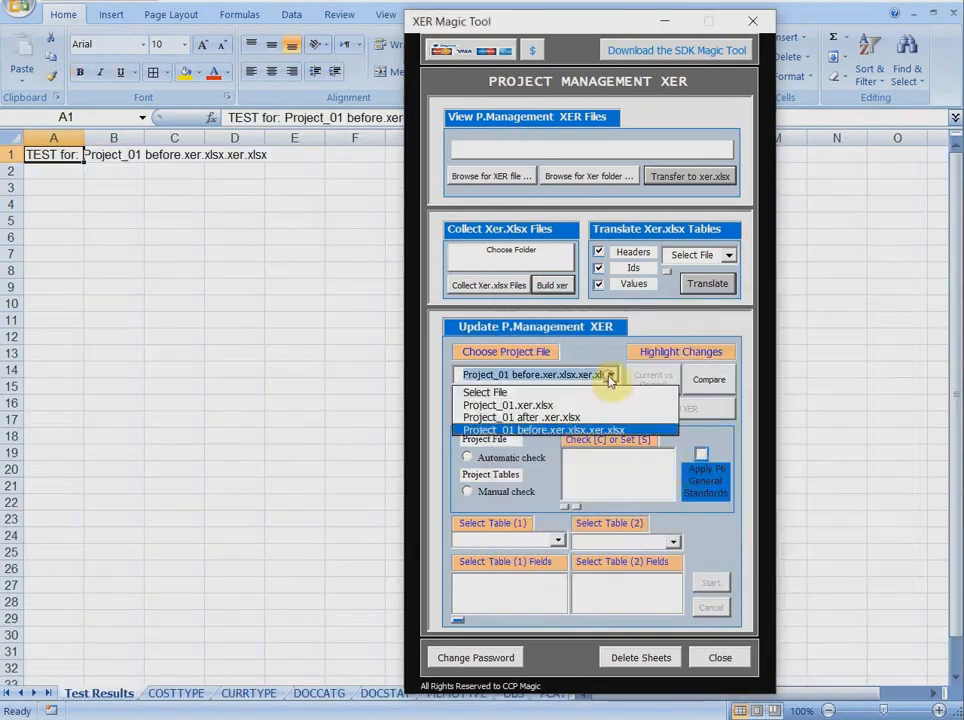
click(544, 418)
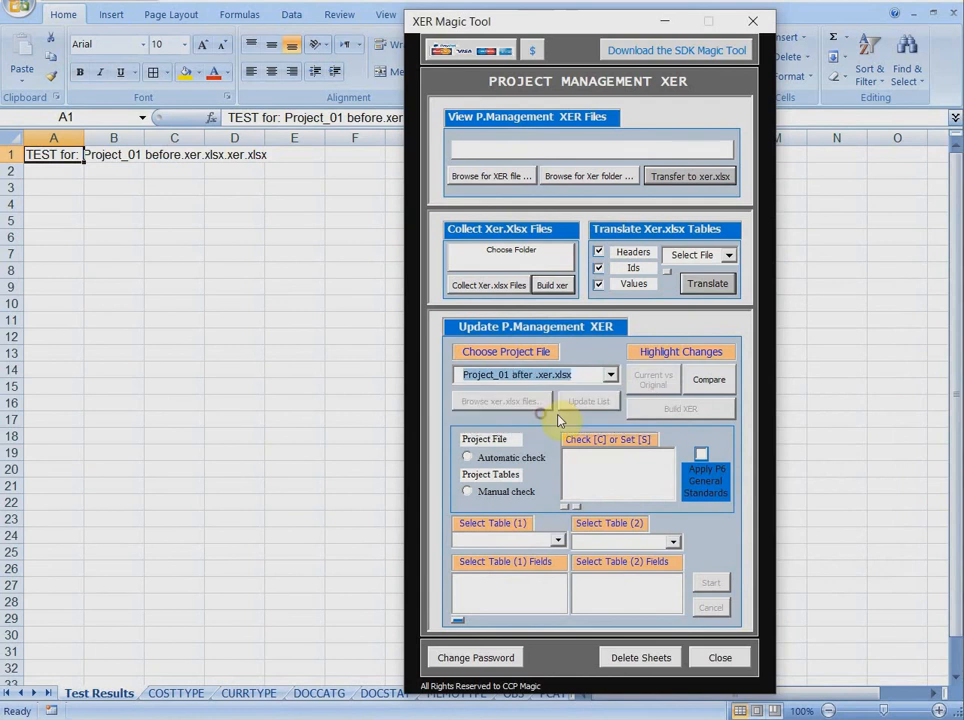
click(707, 381)
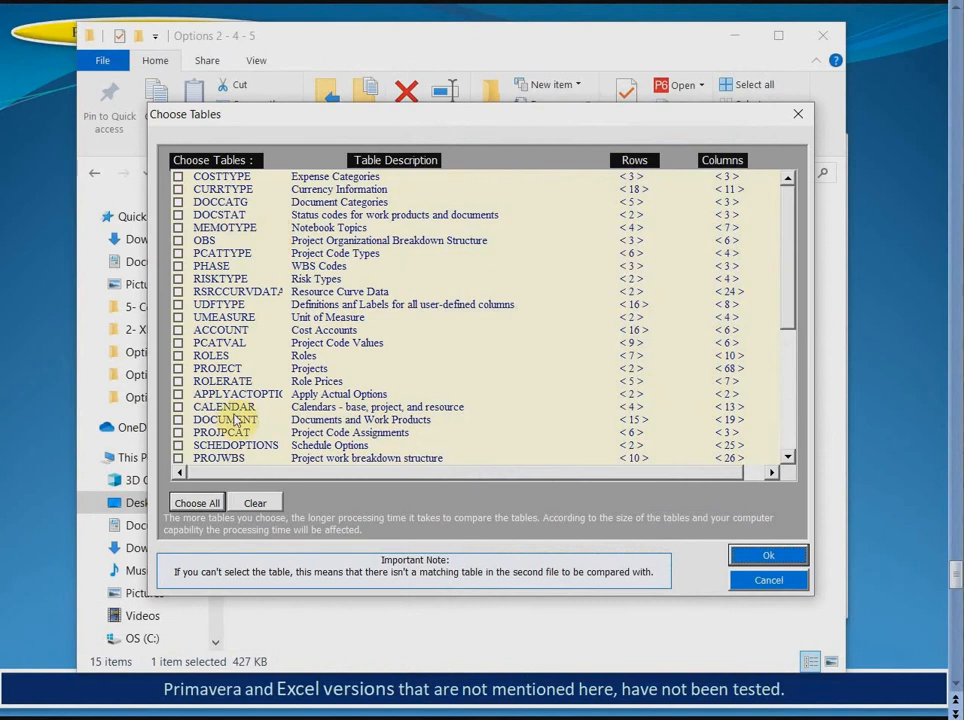
Include all tables in the comparison and run it to completion
click(195, 502)
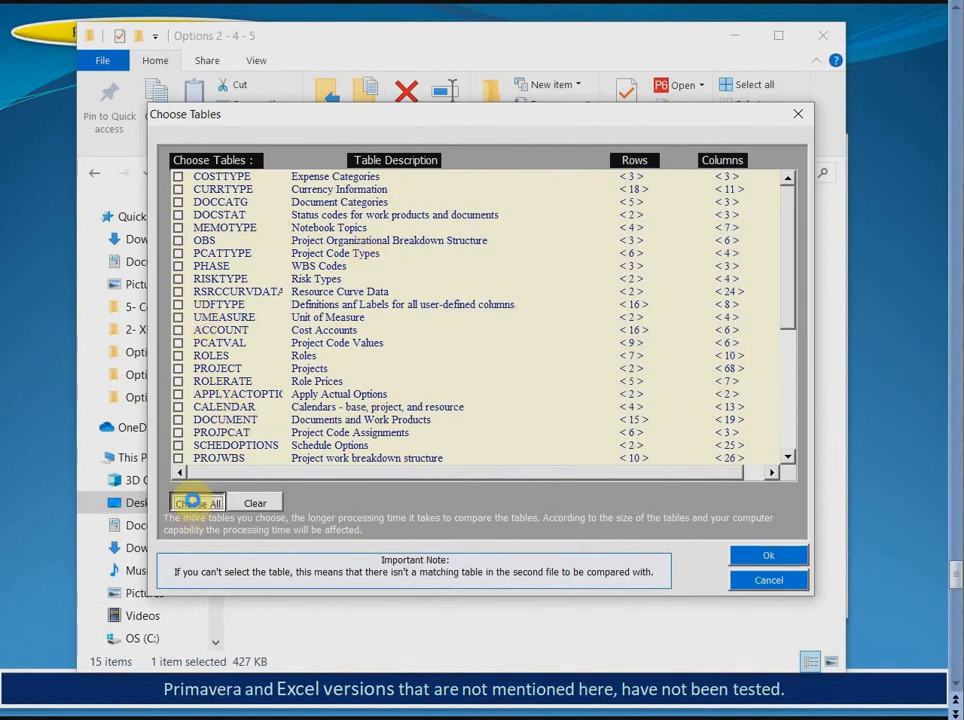
click(766, 555)
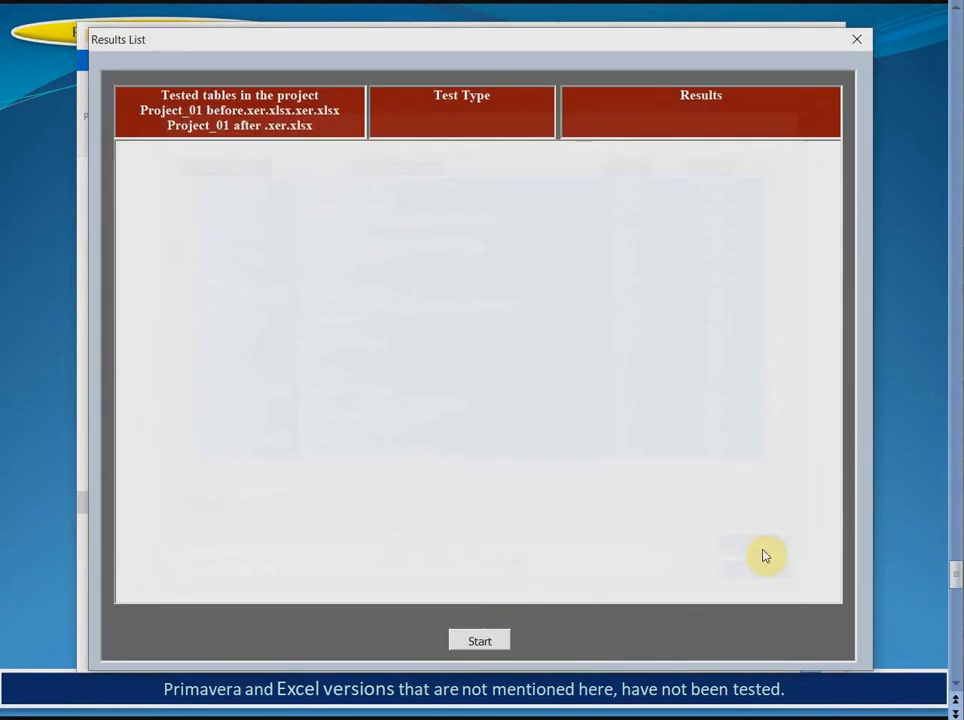
click(479, 639)
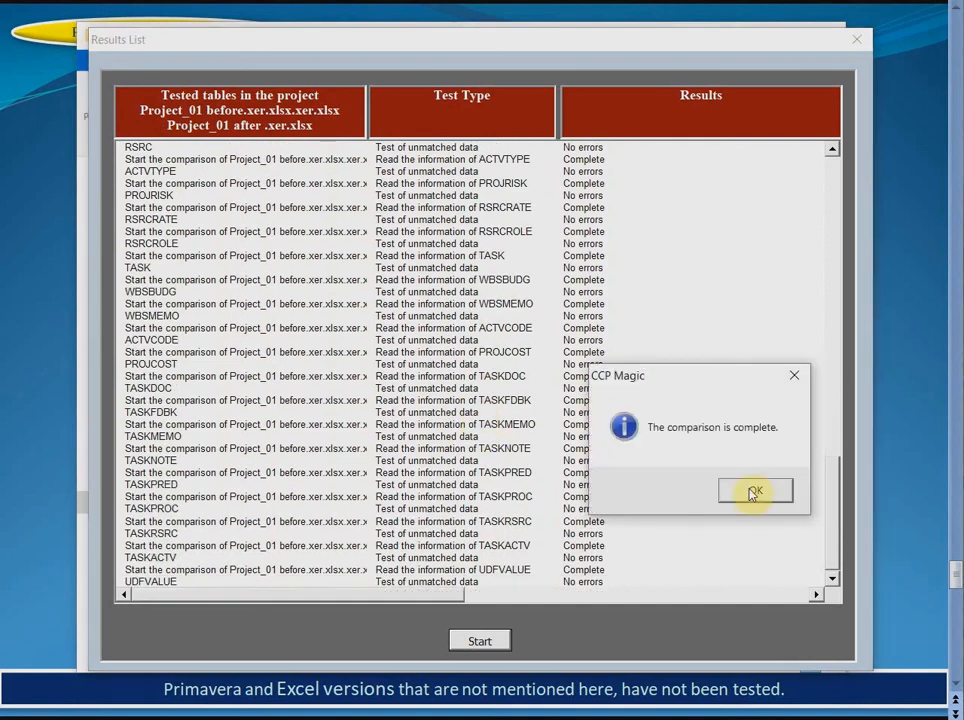
click(753, 492)
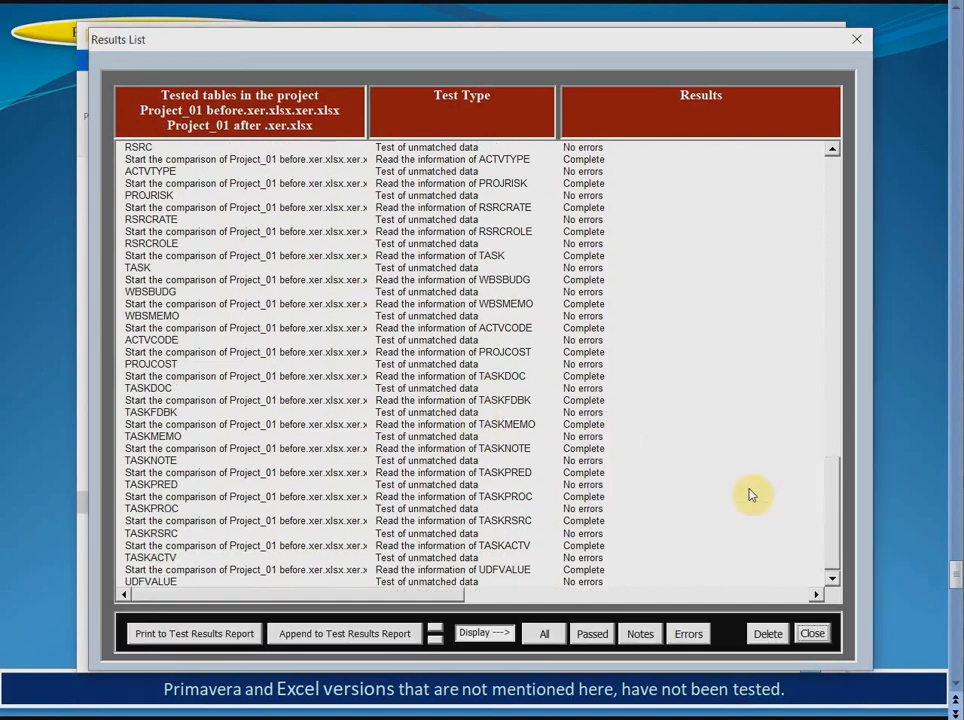
Show only the errors from the comparison and print them to the Test Results report
click(687, 636)
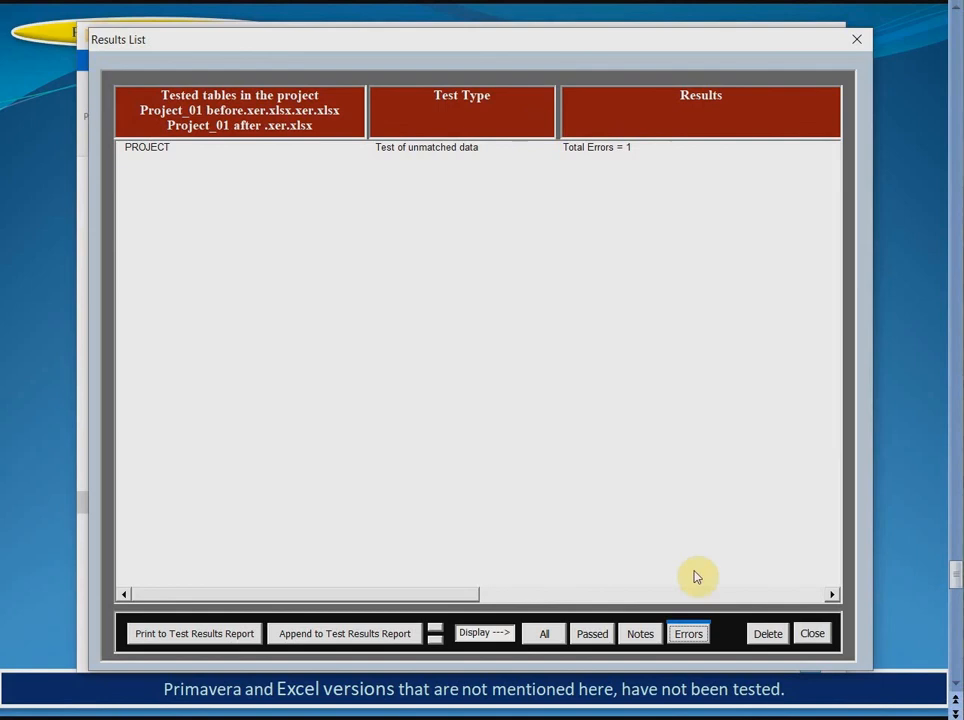
click(232, 636)
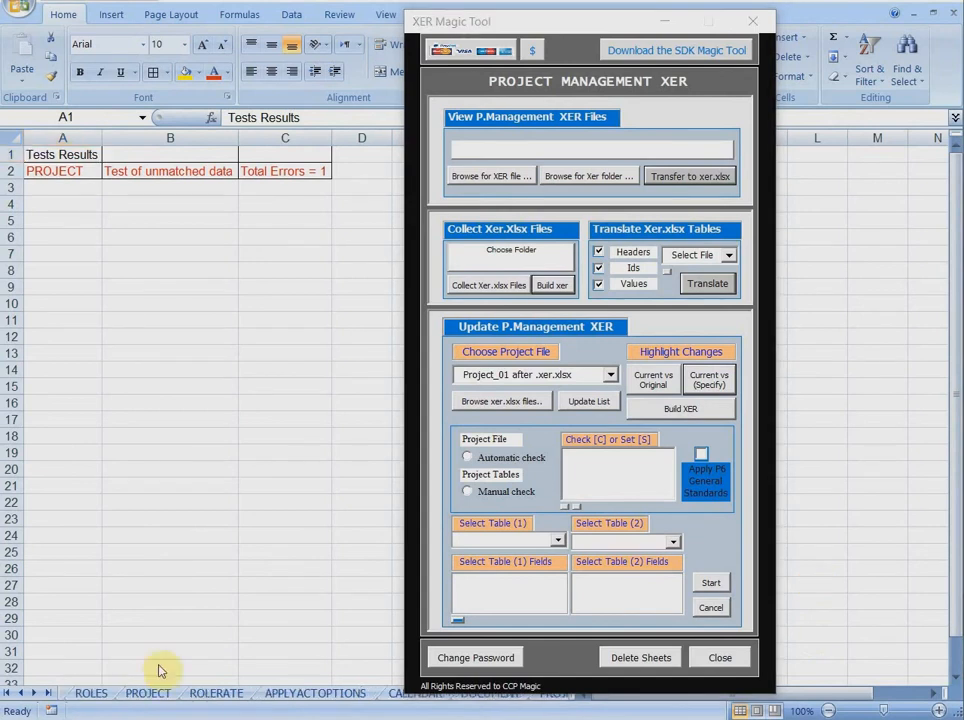
Examine the PROJECT table's columns for the highlighted difference between the two files
click(140, 692)
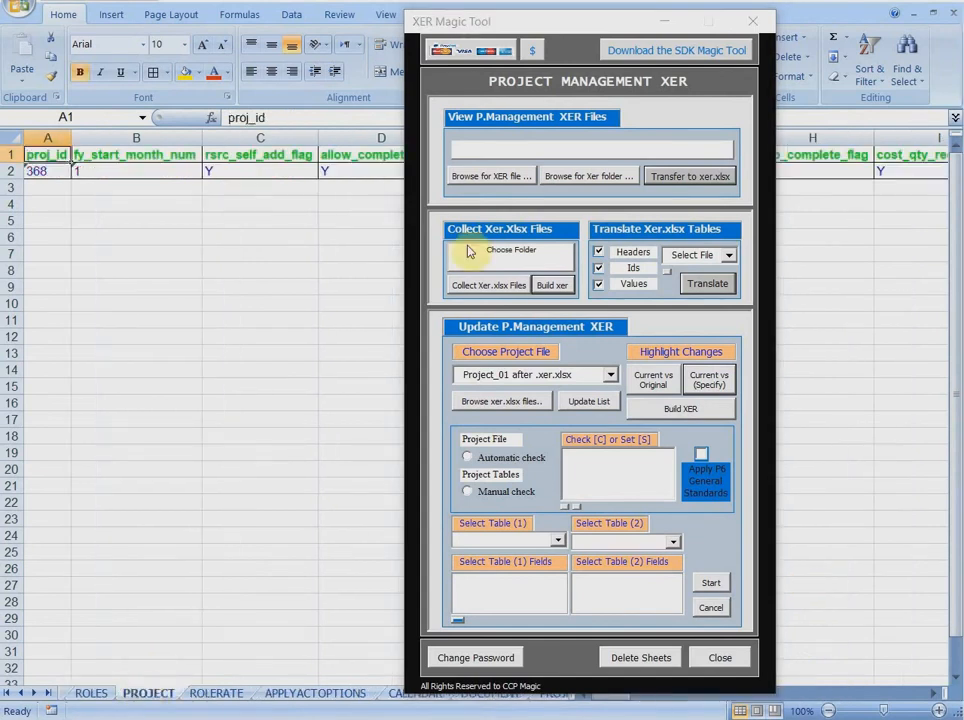
click(665, 23)
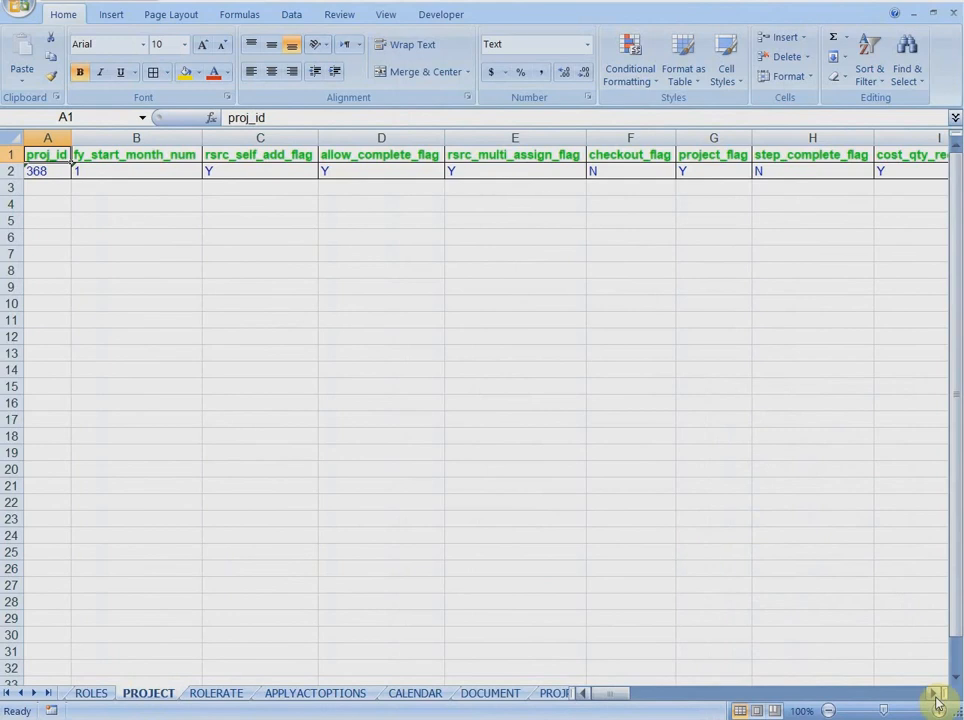
click(937, 695)
drag(937, 695, 934, 697)
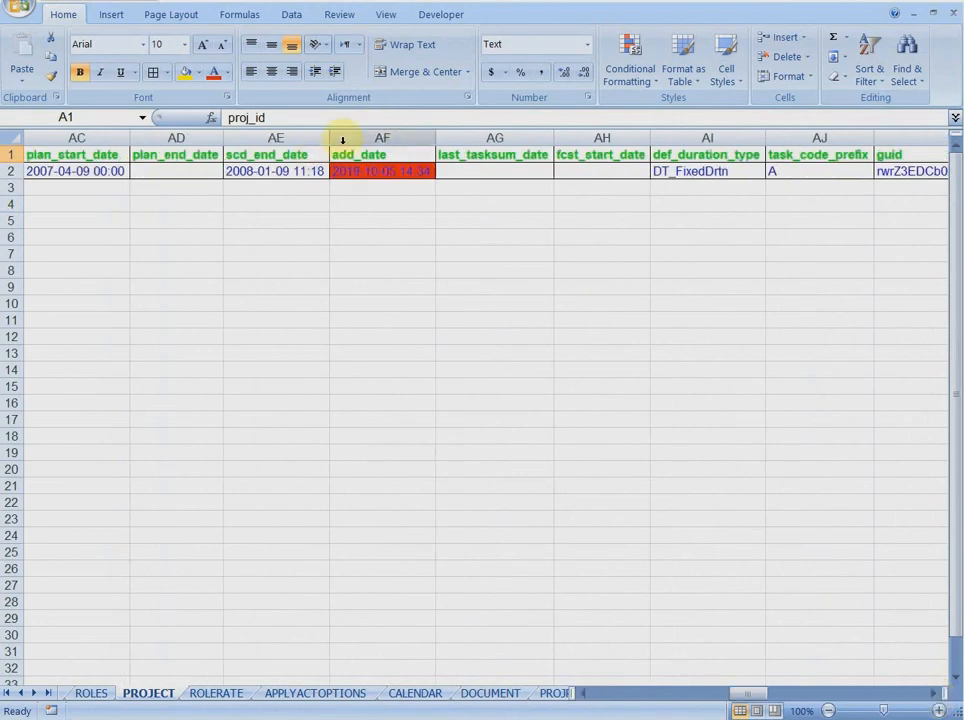
mouse_move(387, 168)
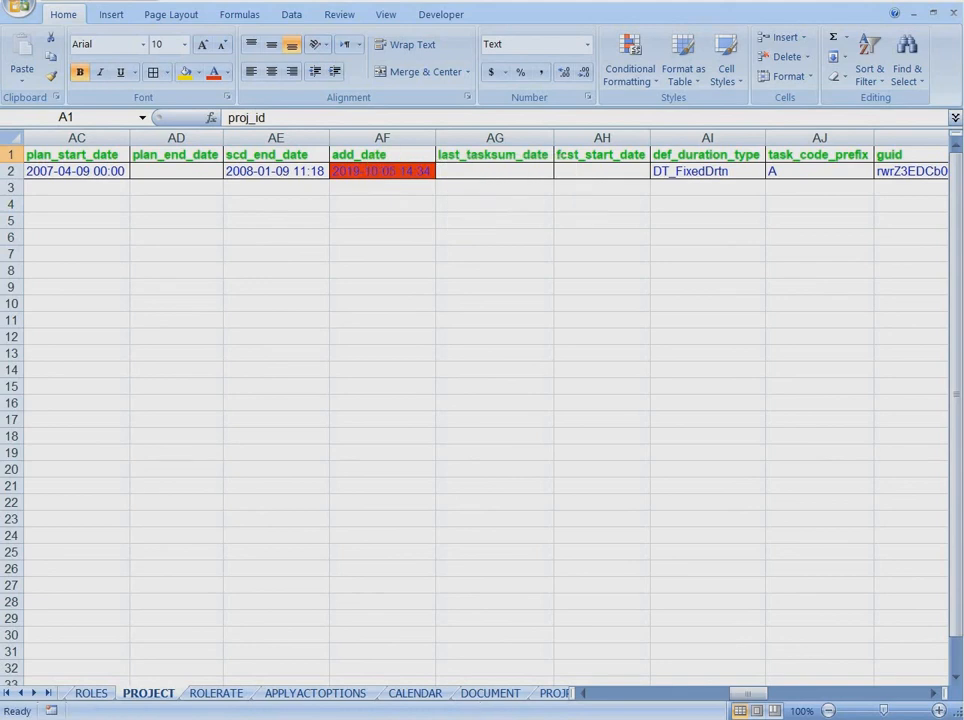
key(alt+Tab)
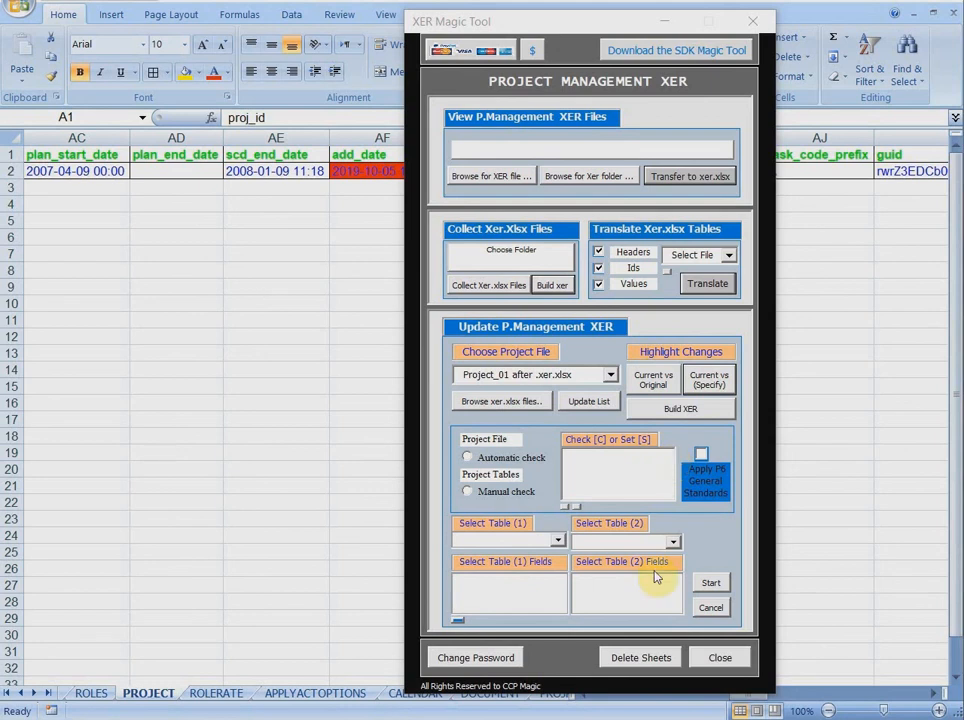
Delete the generated sheets and transfer Project_001.xer from the Option 6 part c folder to an xer.xlsx workbook
click(646, 657)
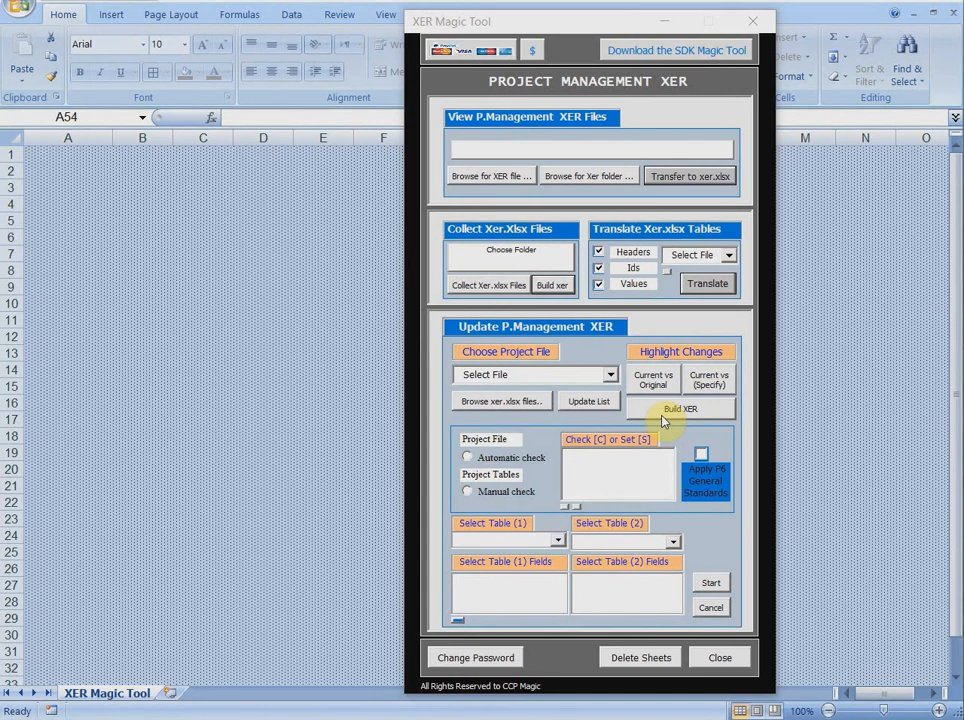
click(502, 177)
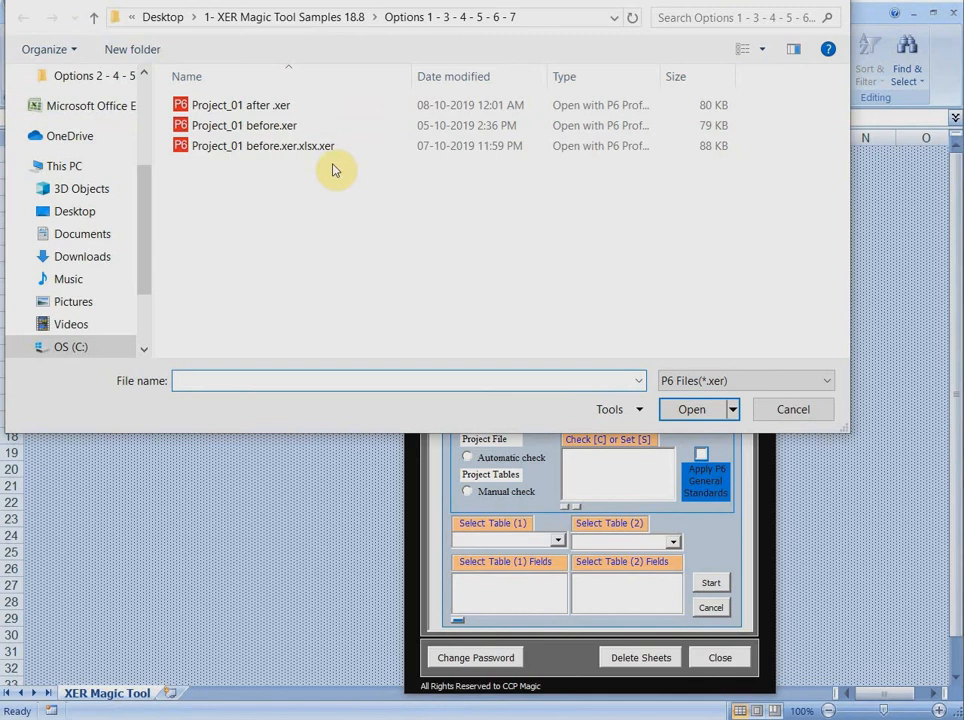
click(94, 18)
double_click(230, 108)
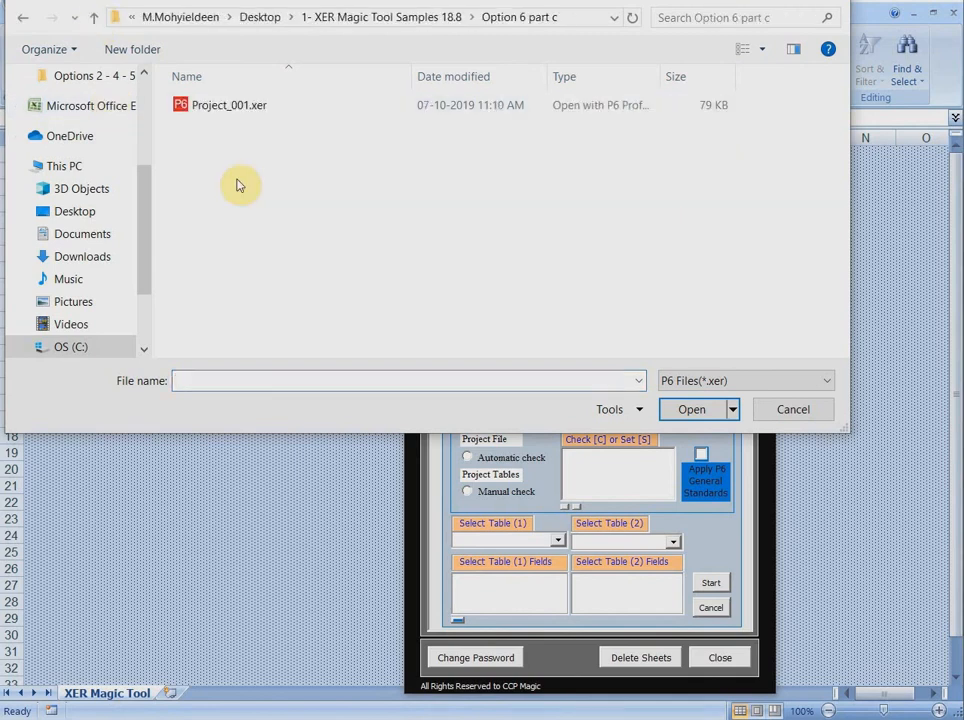
click(229, 105)
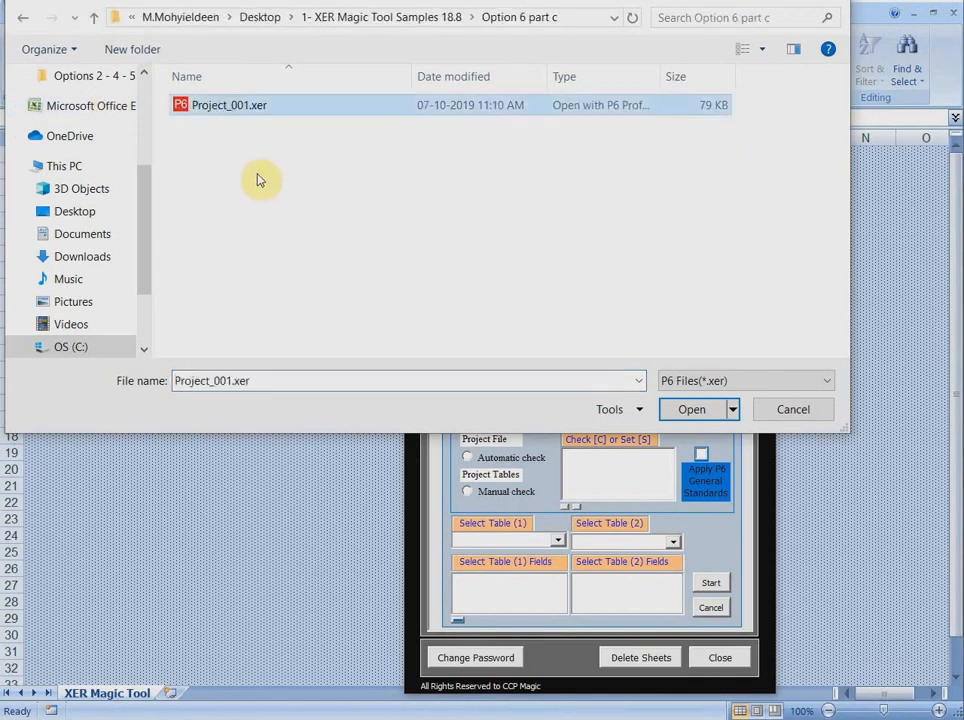
click(690, 410)
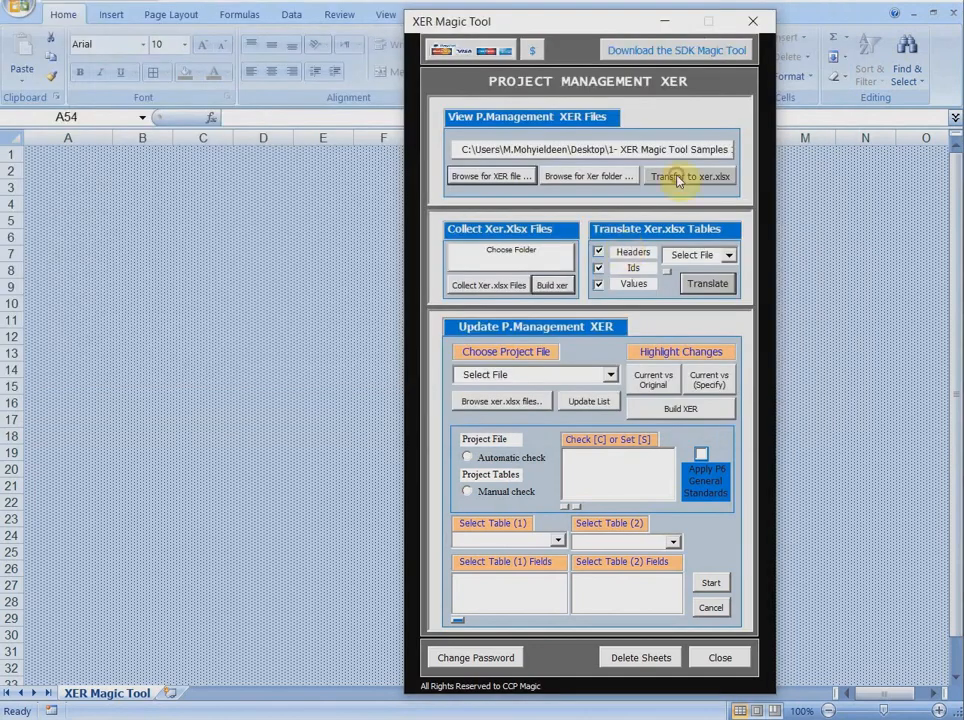
click(677, 180)
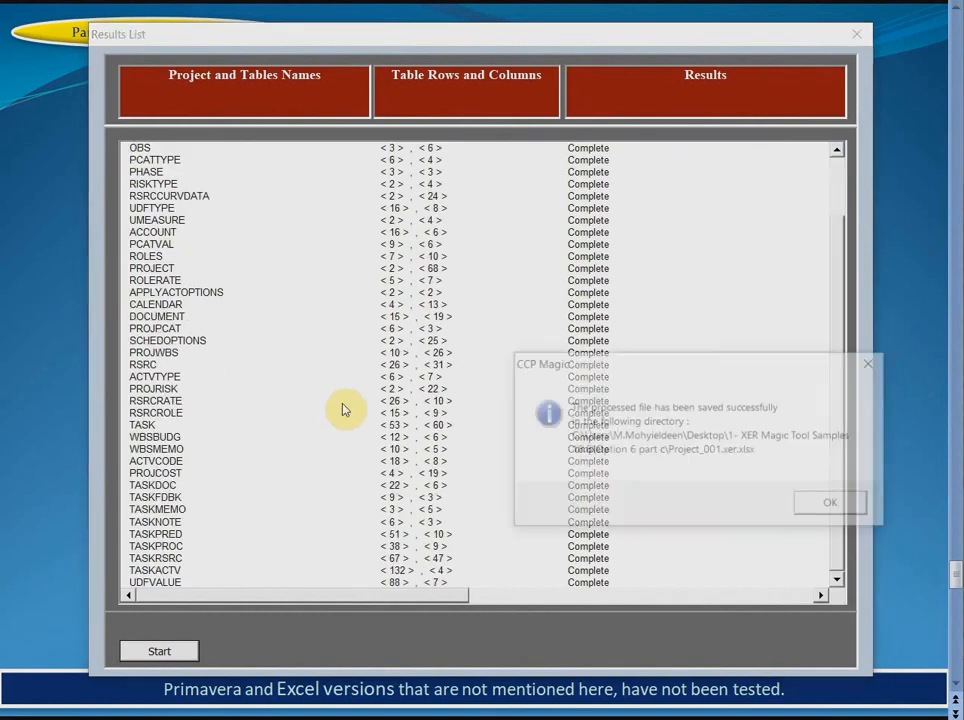
click(838, 503)
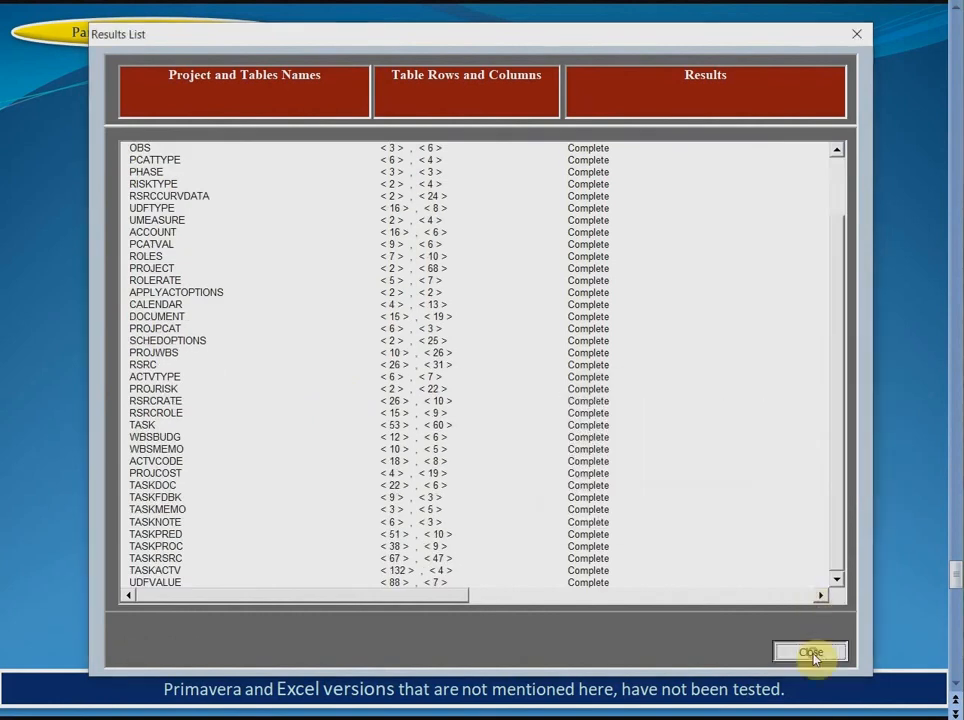
Close the transfer results and look through the sheets generated from Project_001.xer
click(809, 651)
click(663, 21)
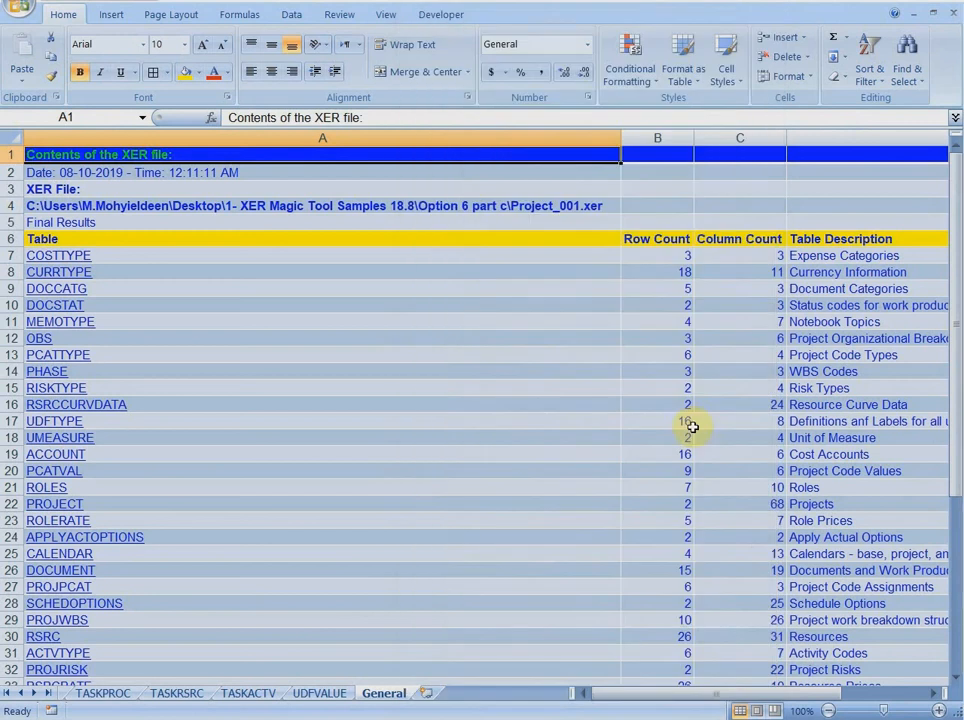
click(23, 694)
click(24, 694)
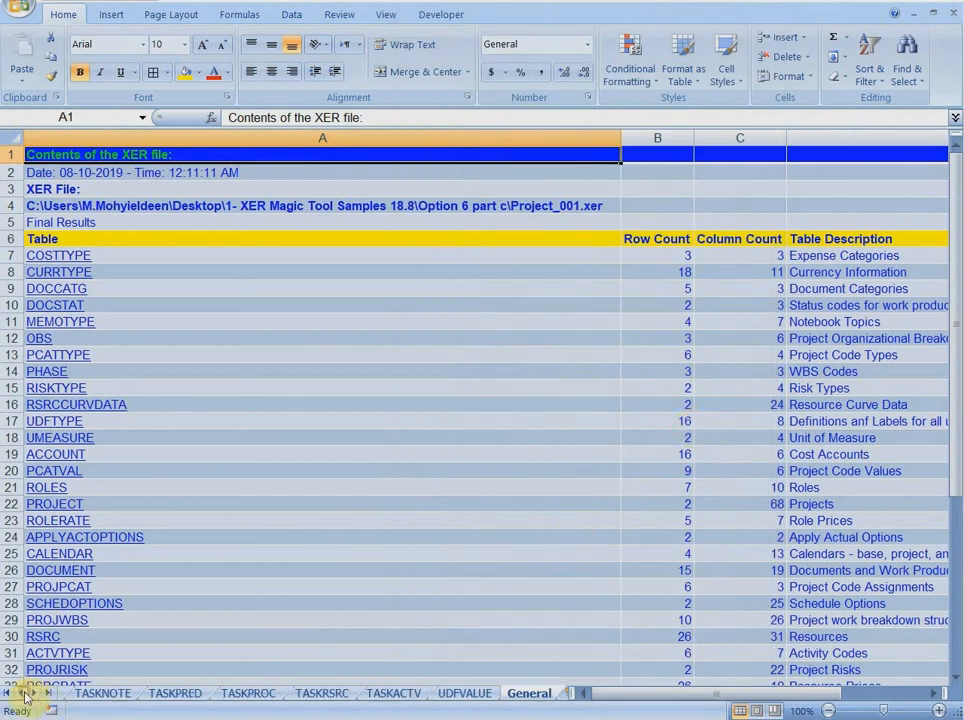
click(24, 694)
click(24, 694)
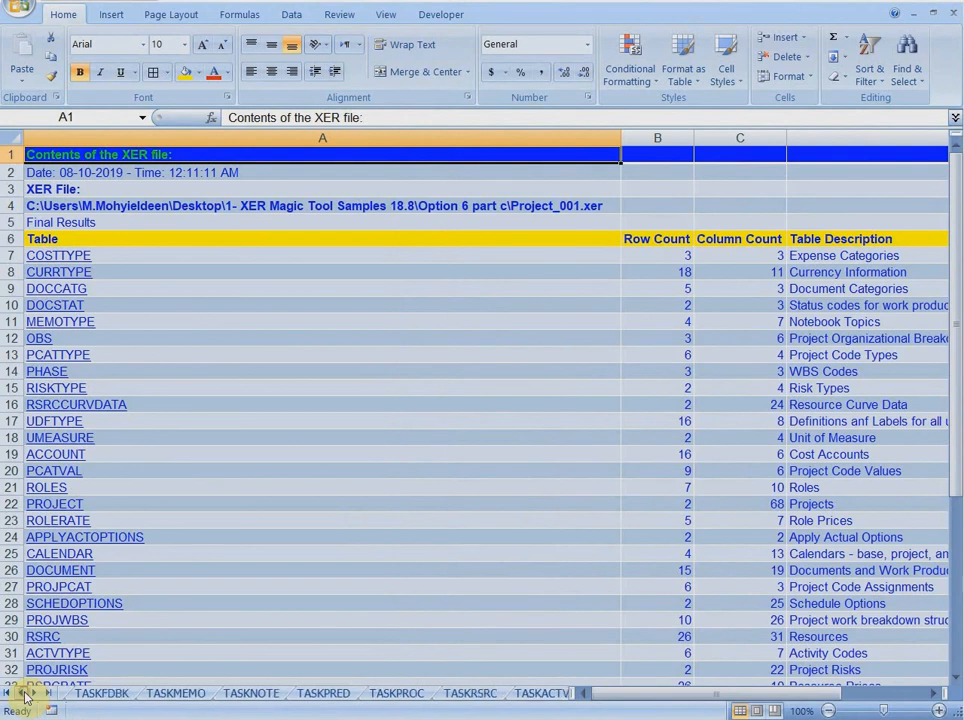
click(24, 694)
click(24, 694)
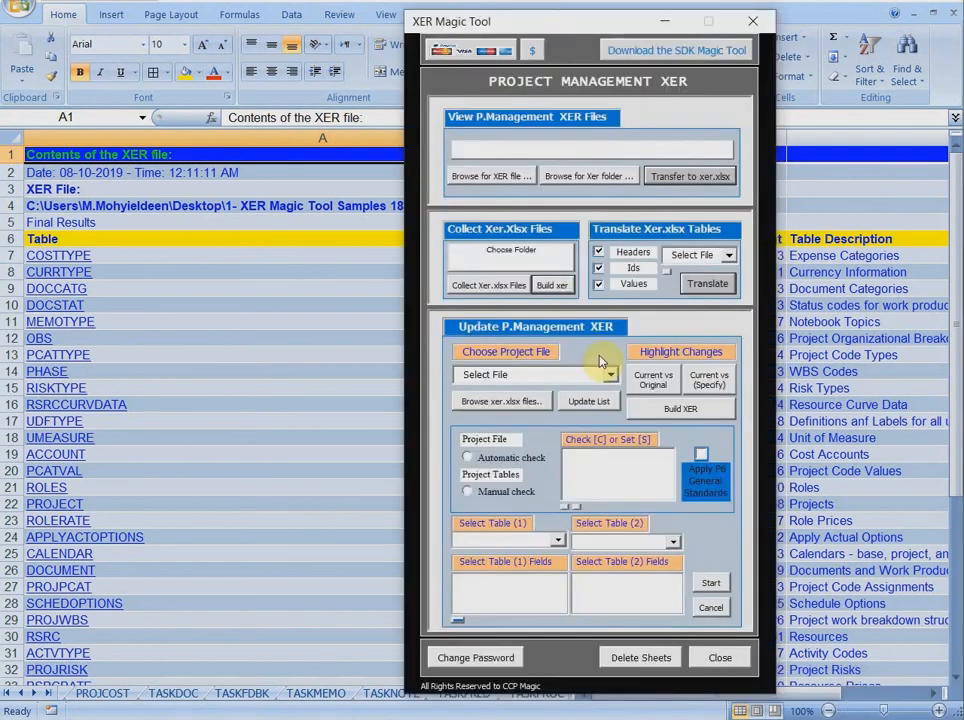
Build an XER file from Project_001.xer.xlsx with no tables excluded and no cost accounts added, and close the results
click(566, 374)
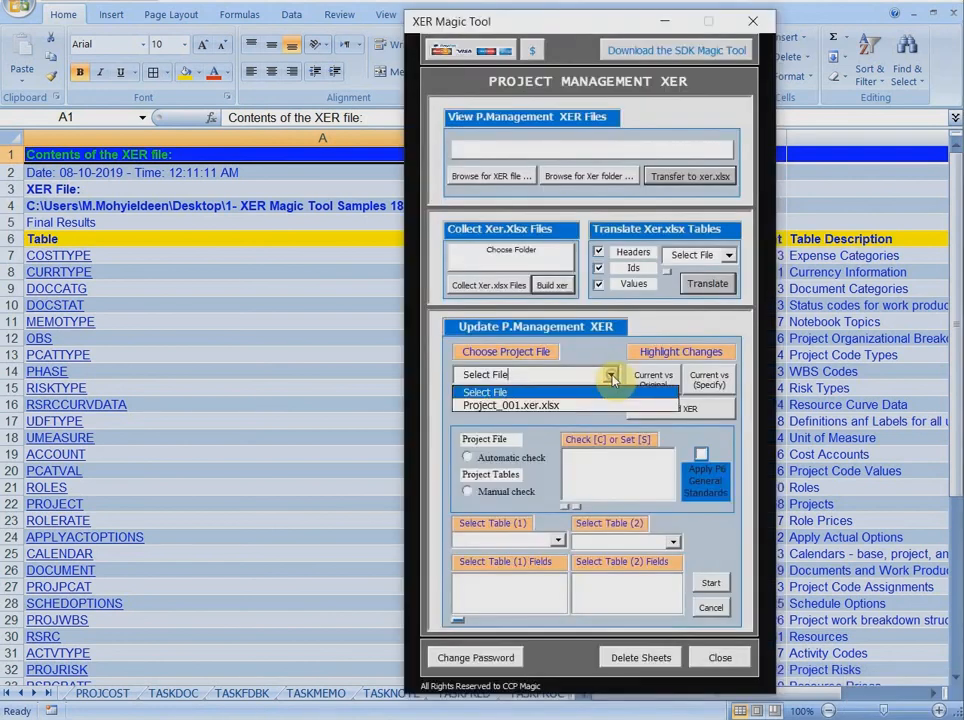
click(546, 406)
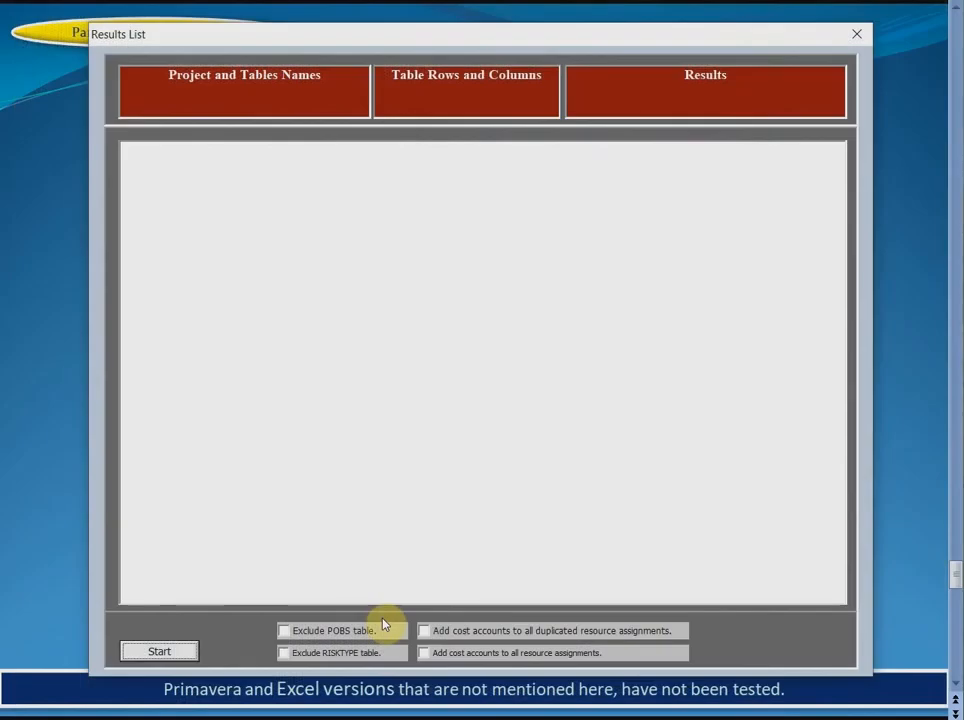
click(180, 652)
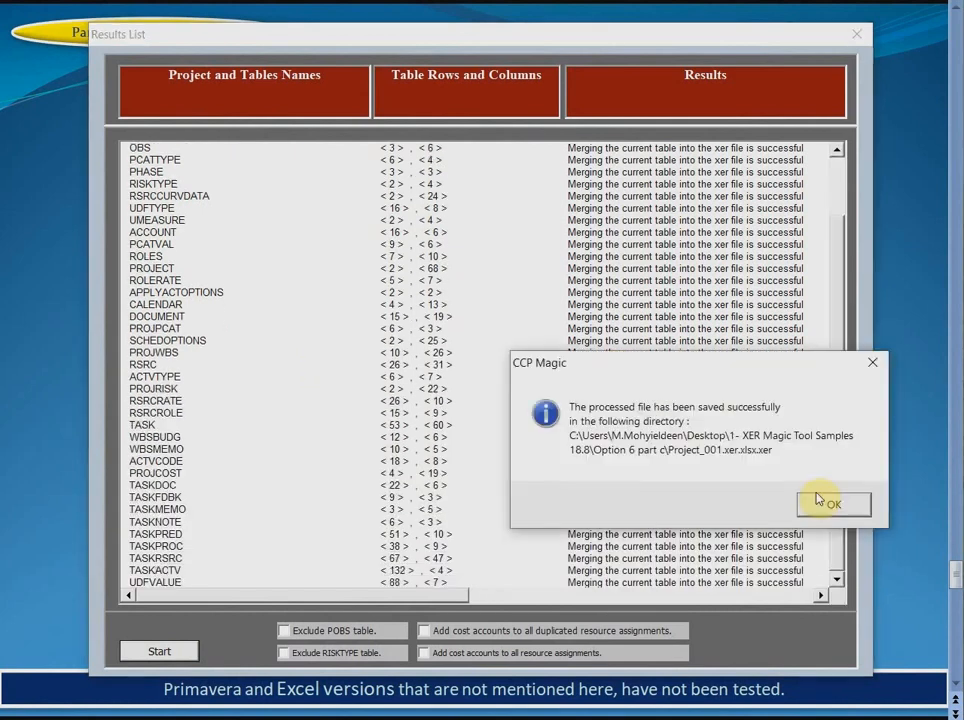
click(835, 684)
click(816, 650)
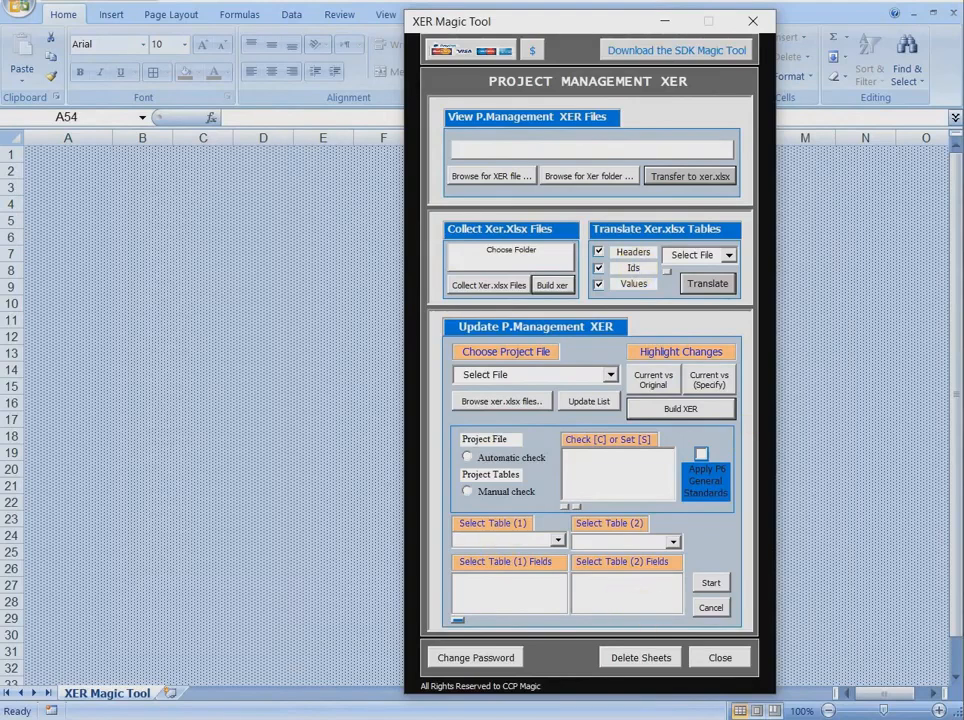
Review the original XER, the xlsx workbook and the rebuilt XER in the Option 6 part c folder
key(alt+Tab)
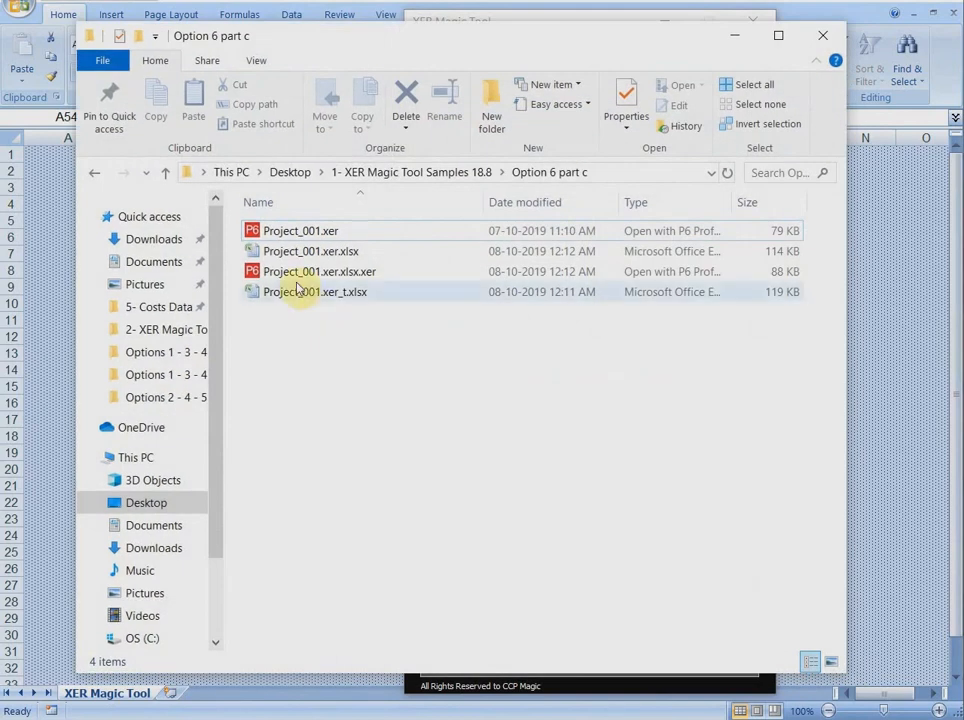
click(291, 232)
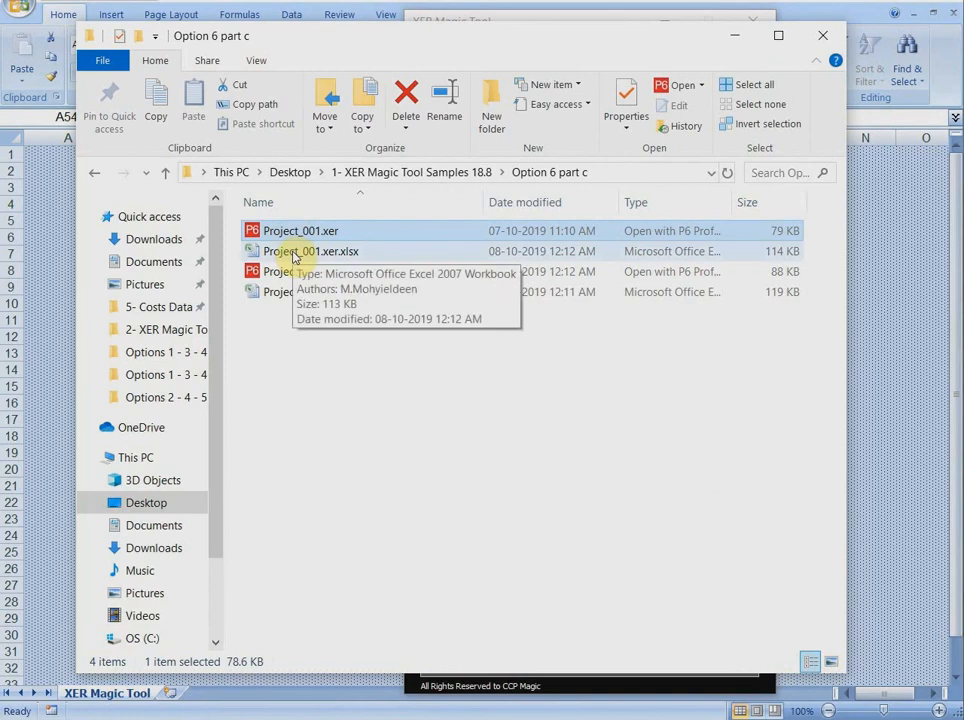
click(295, 258)
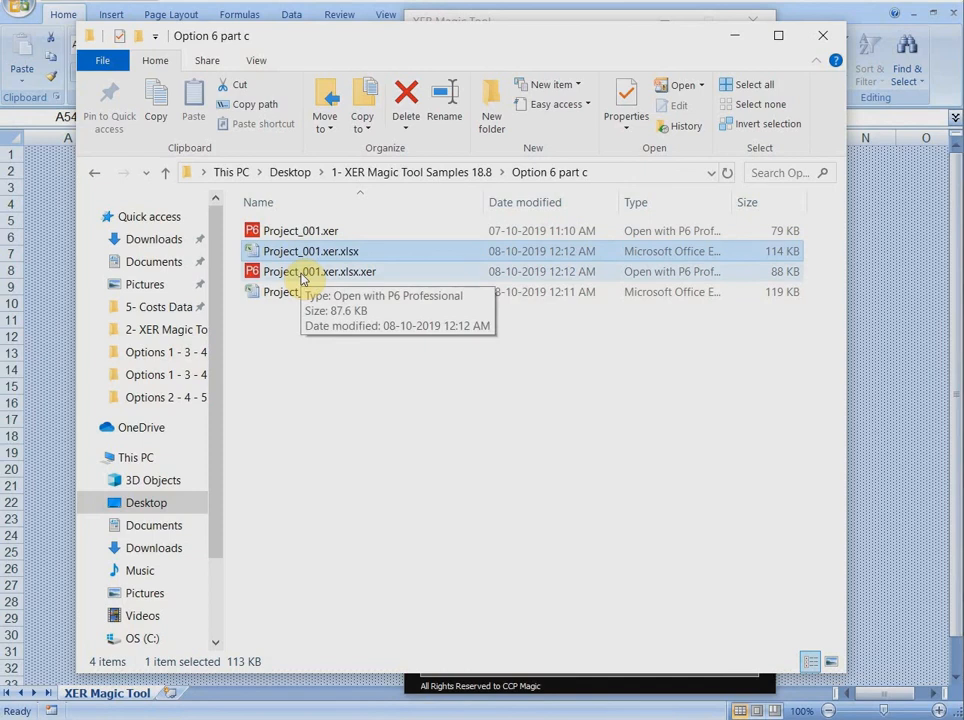
click(303, 275)
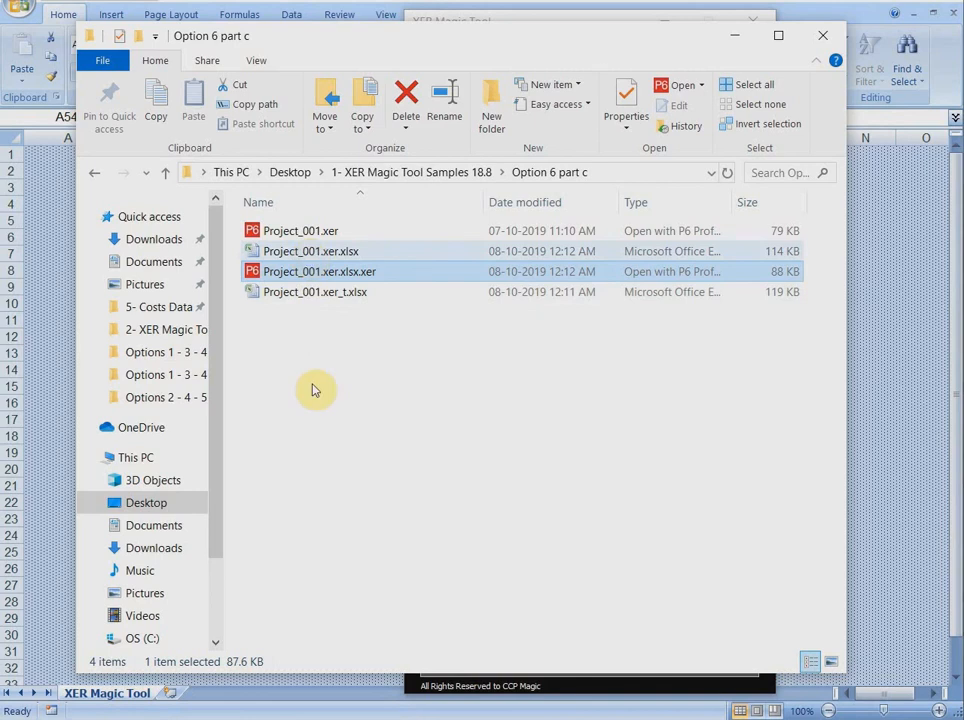
click(329, 409)
click(735, 38)
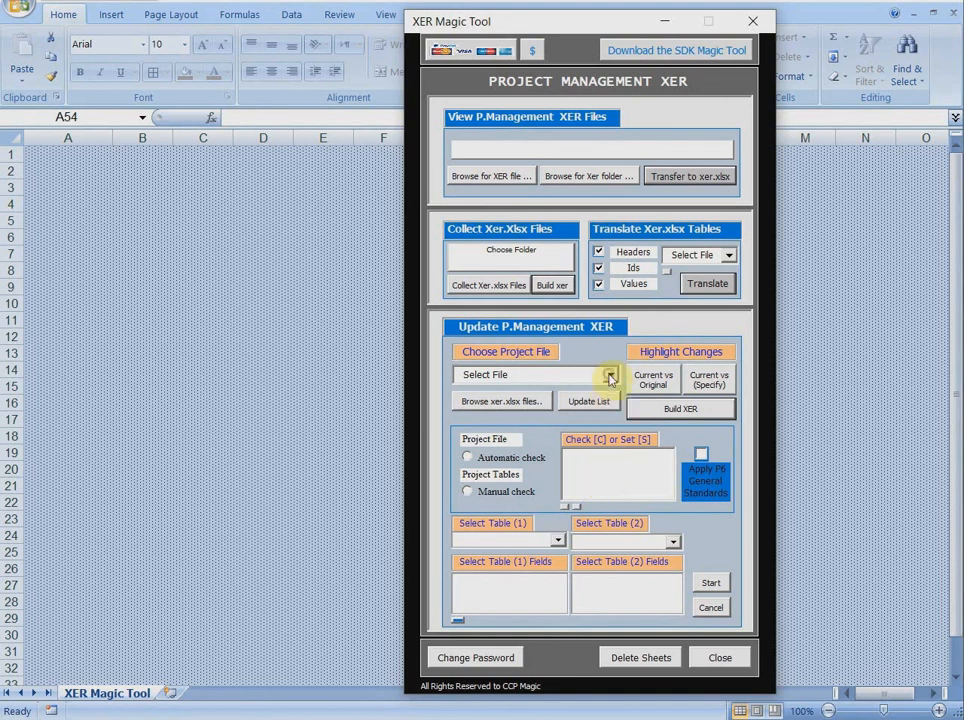
Transfer Project_001.xer from the Option 6 part c folder to an xer.xlsx workbook again and close the results
click(609, 374)
click(491, 176)
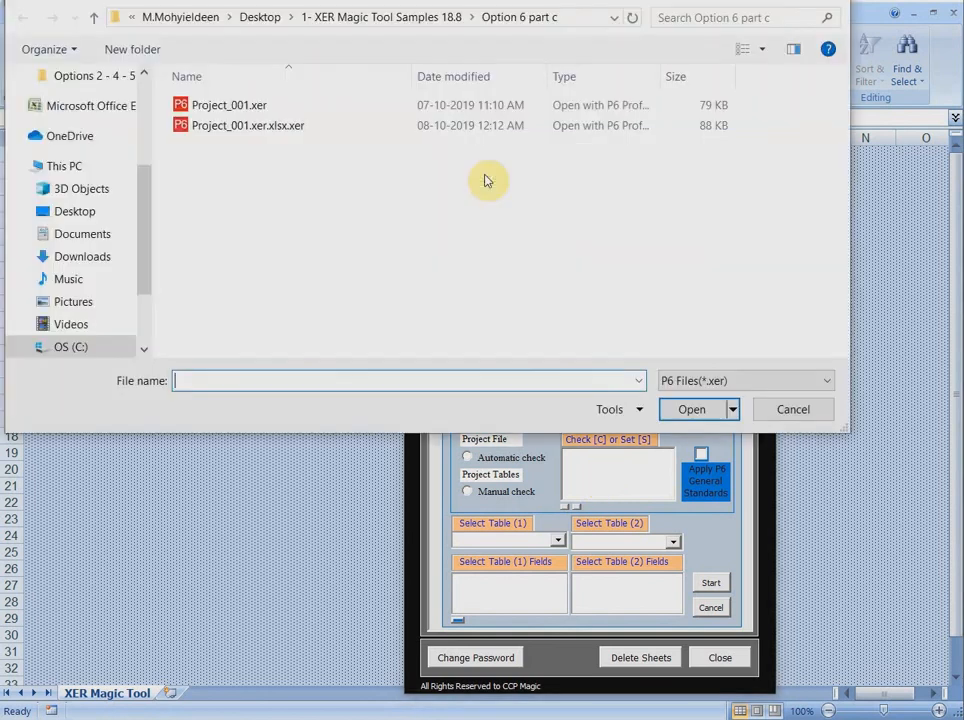
click(241, 104)
click(680, 407)
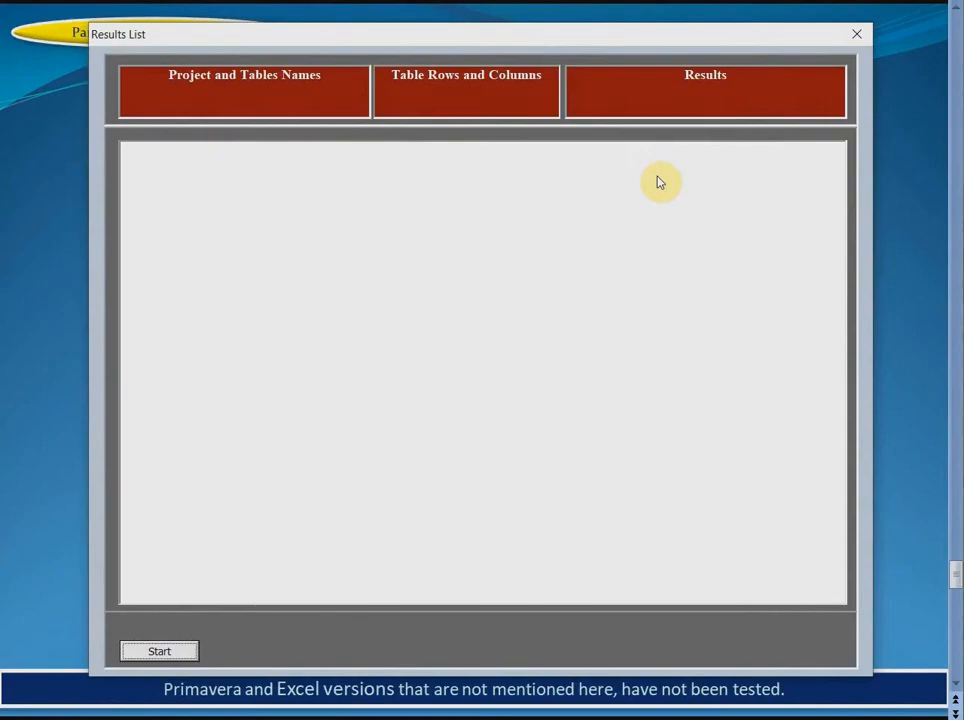
click(157, 653)
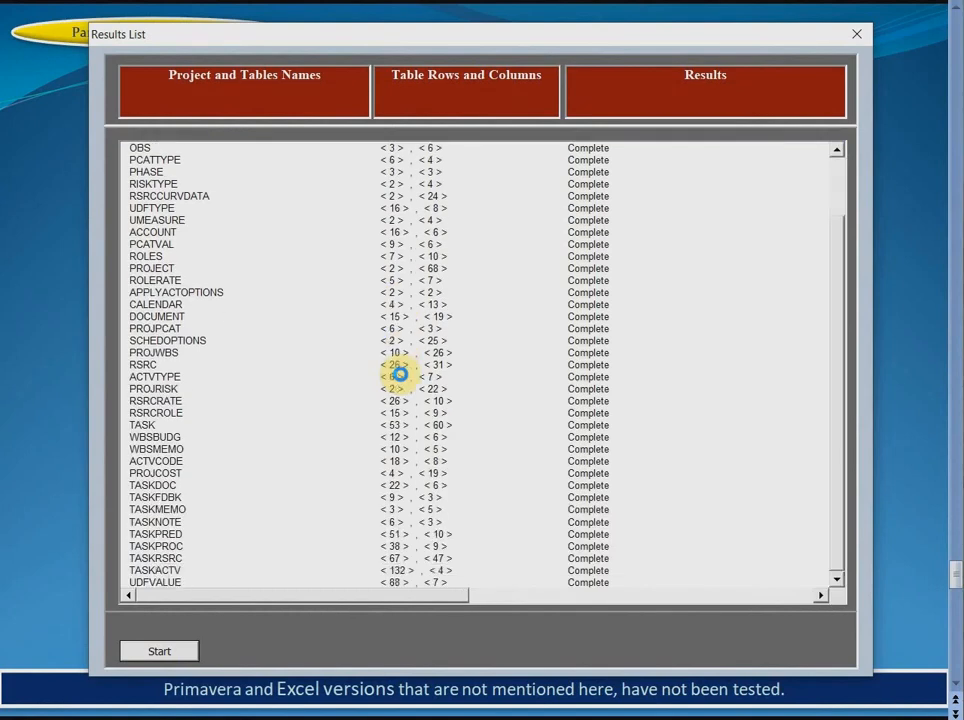
click(834, 505)
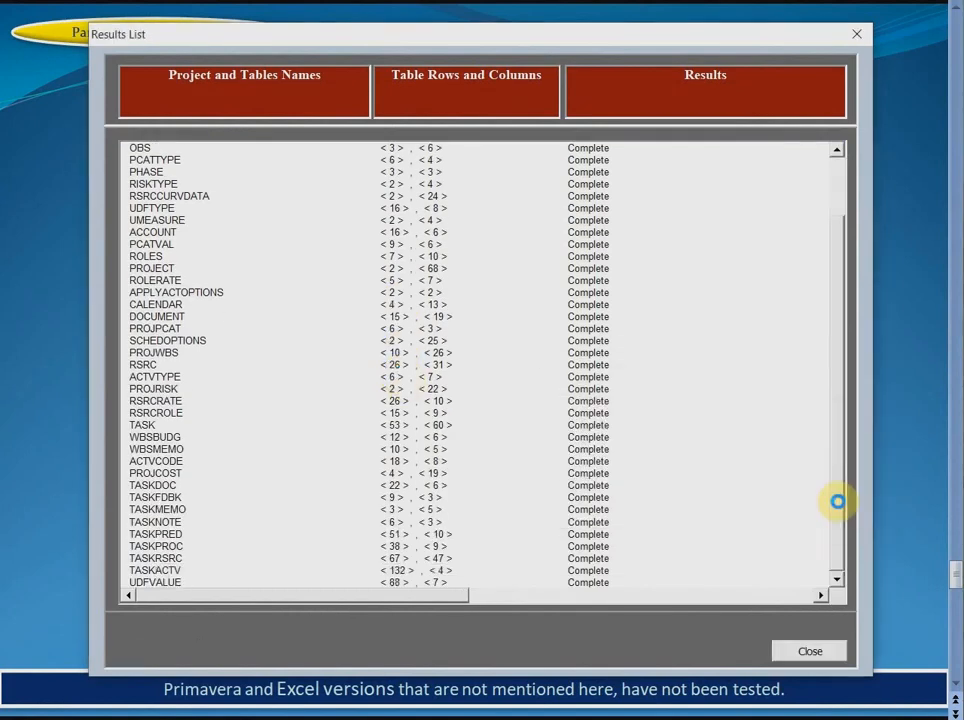
click(805, 652)
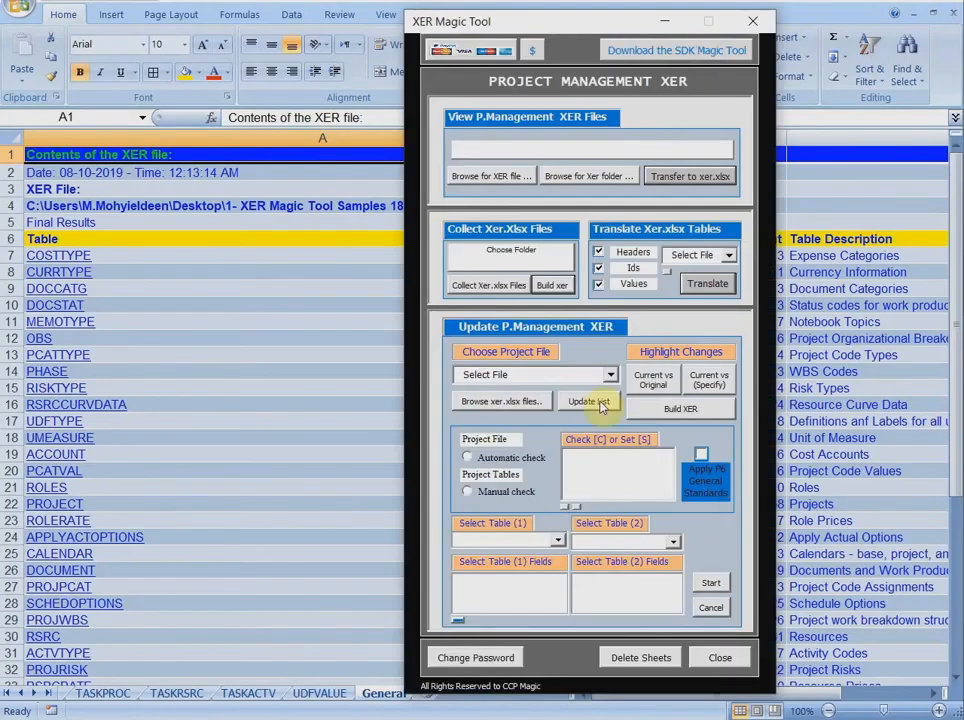
Set up an automatic check of Project_001.xer.xlsx with P6 General Standards applied and all check types selected
click(606, 377)
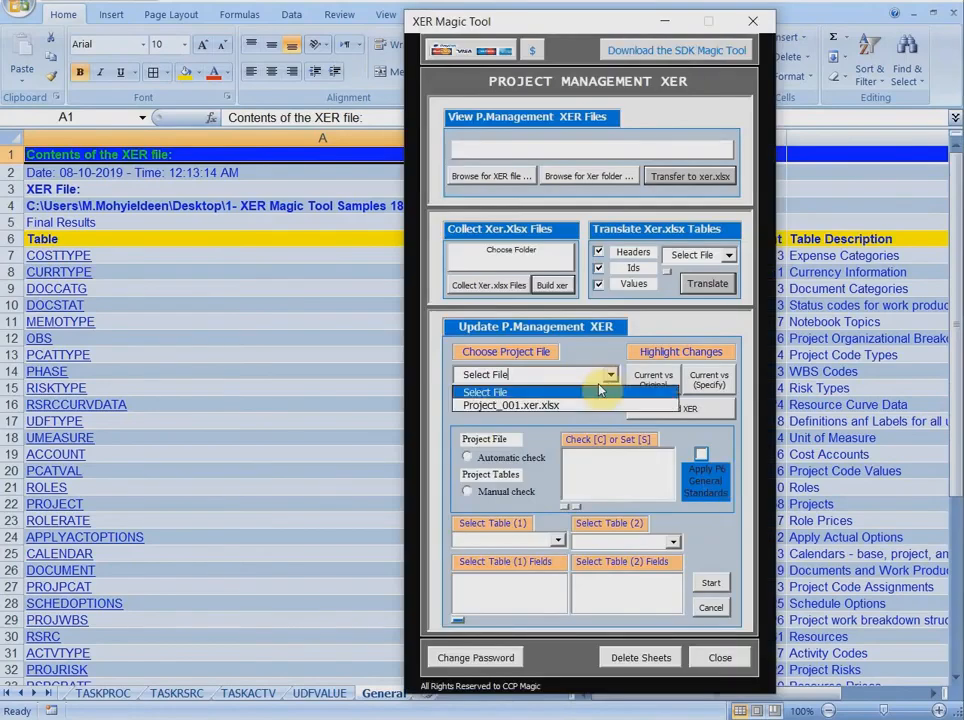
click(546, 406)
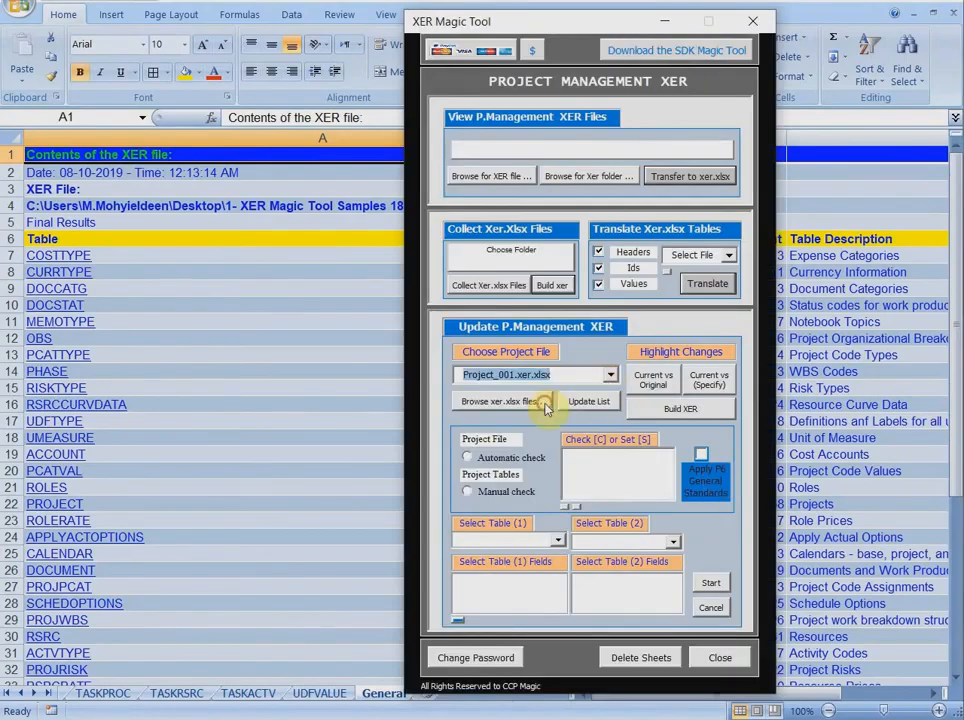
click(467, 458)
click(702, 456)
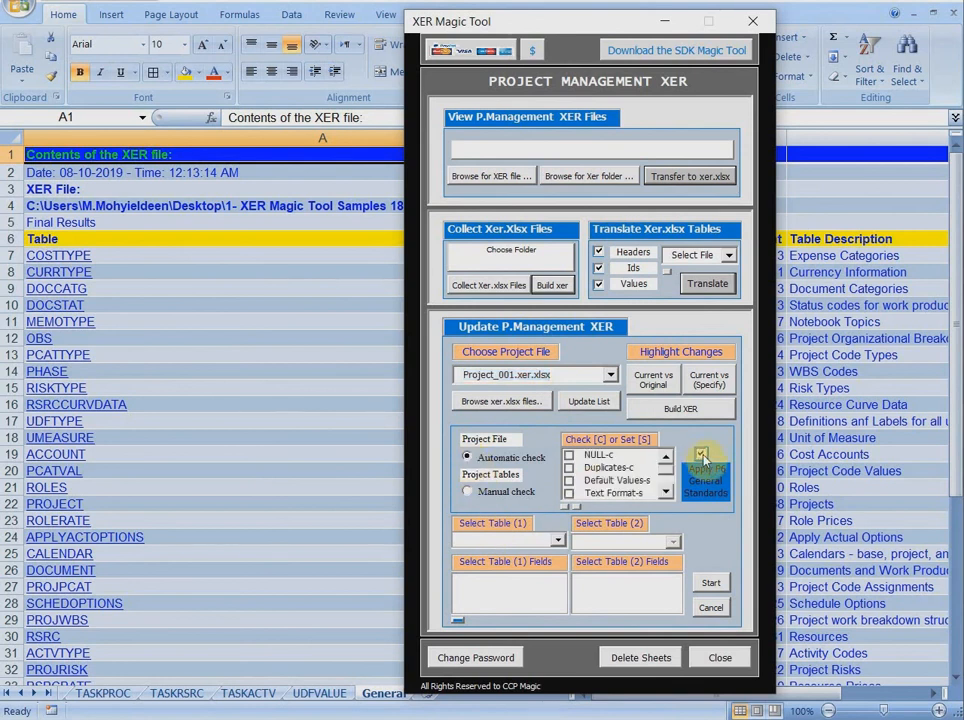
click(565, 507)
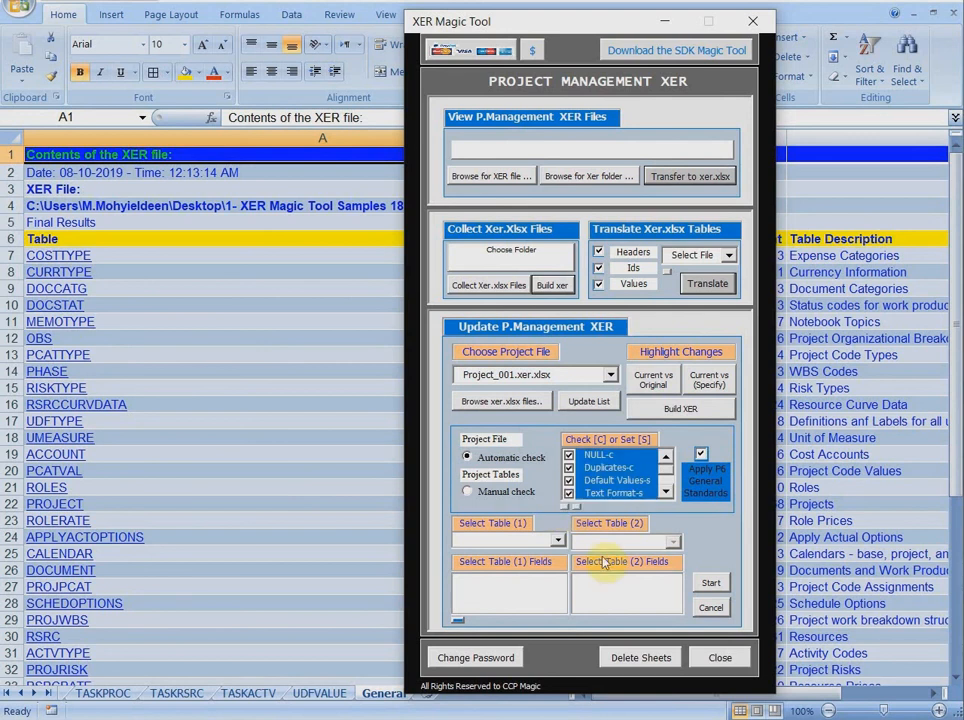
Run the automatic check on Project_001.xer.xlsx to completion and display only the errors
click(710, 588)
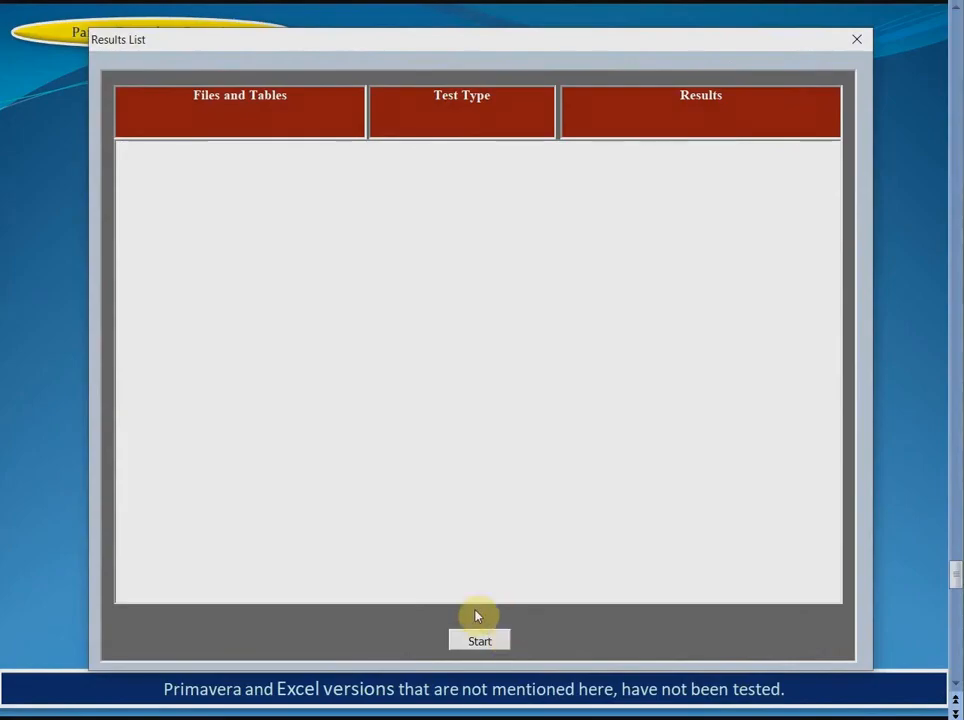
click(479, 639)
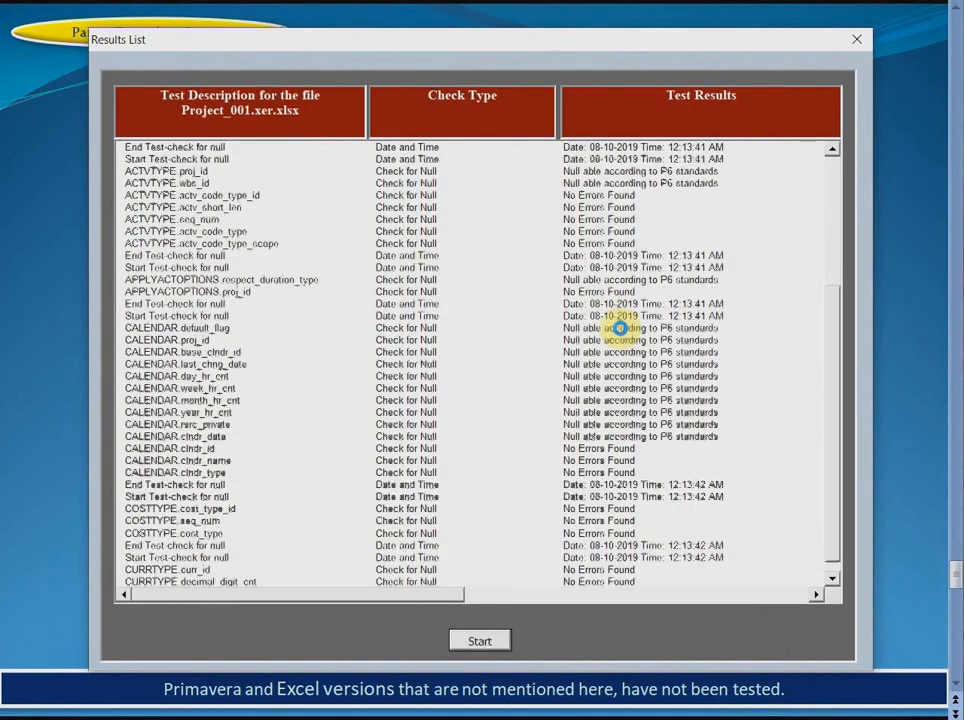
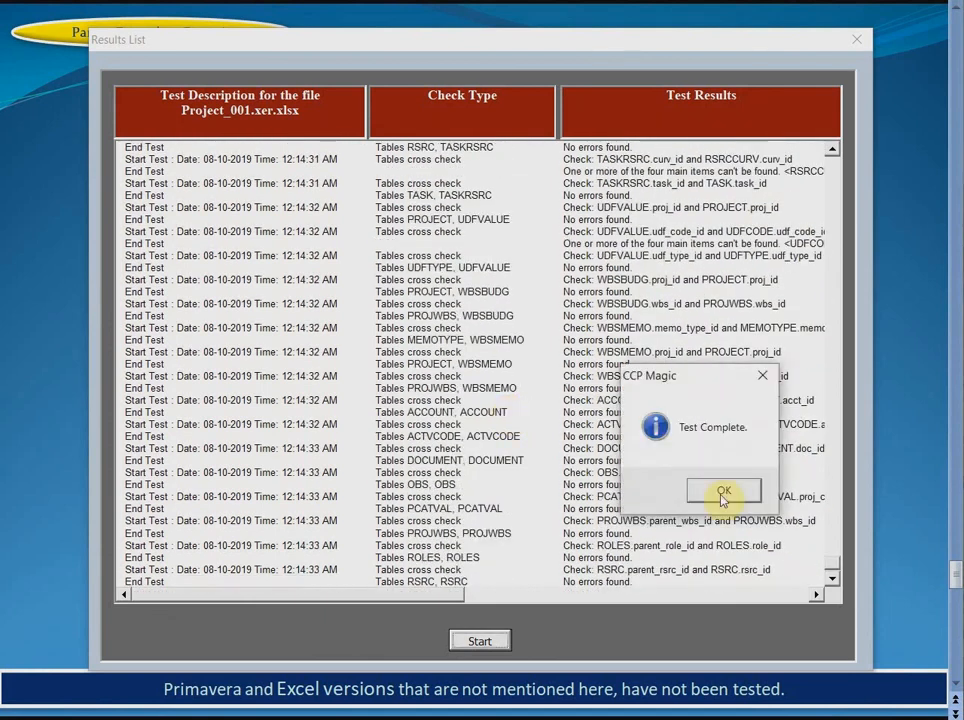
click(723, 491)
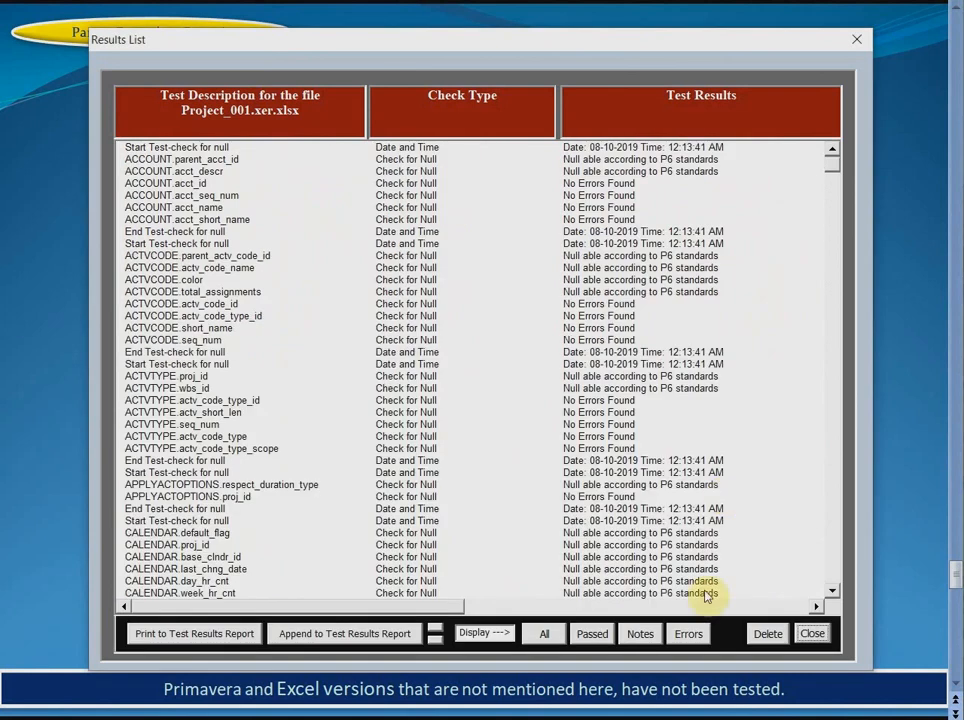
click(688, 636)
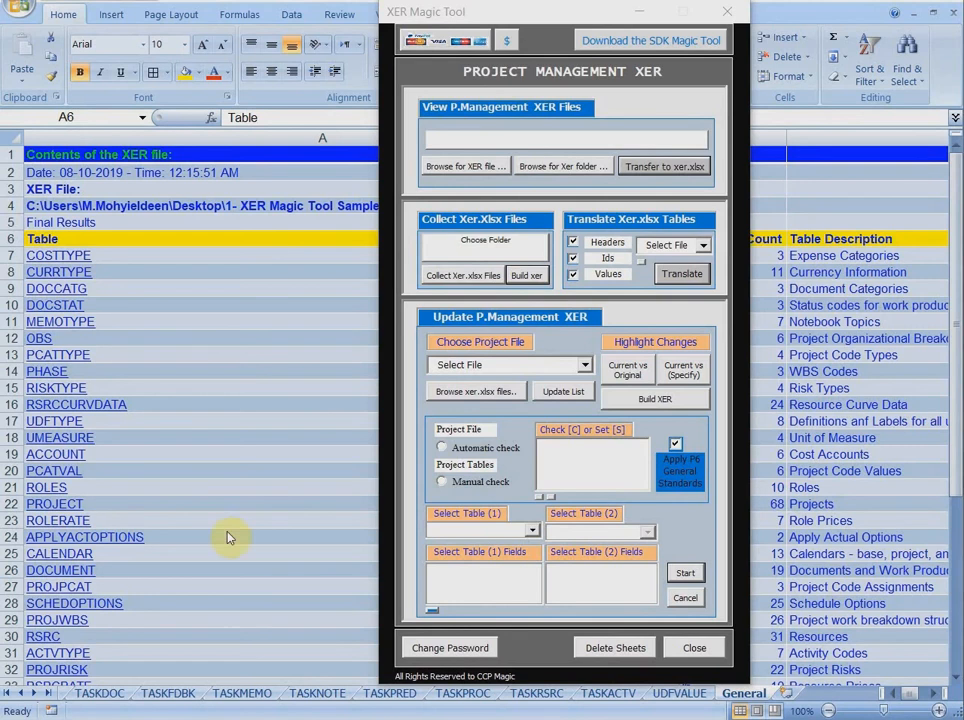
Open the PROJECT table and change its proj_id value in cell A2 to 969
click(78, 506)
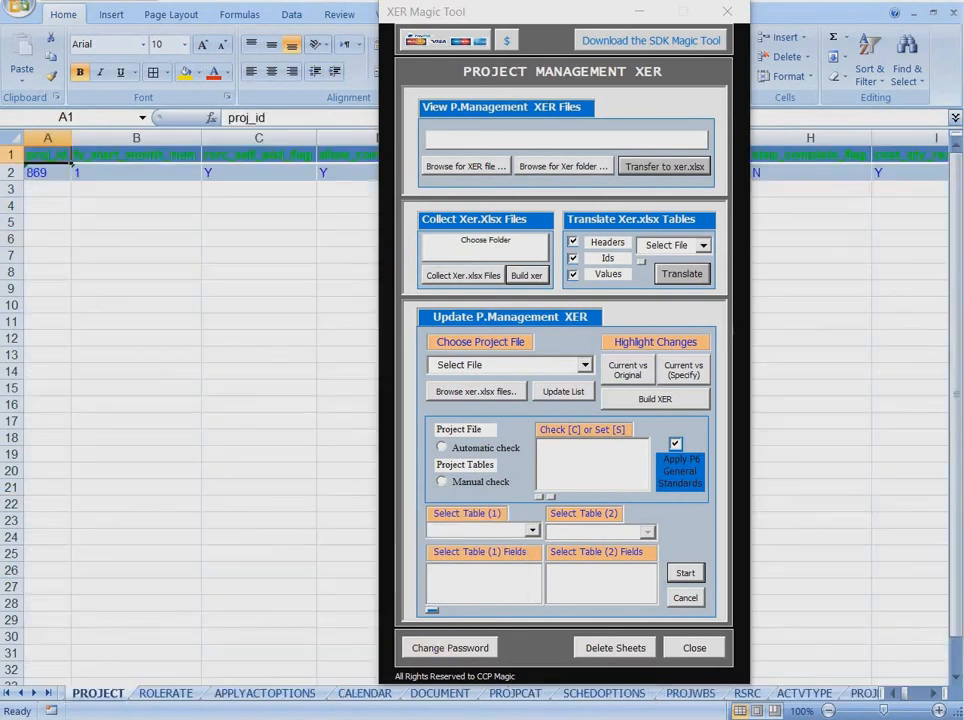
click(44, 172)
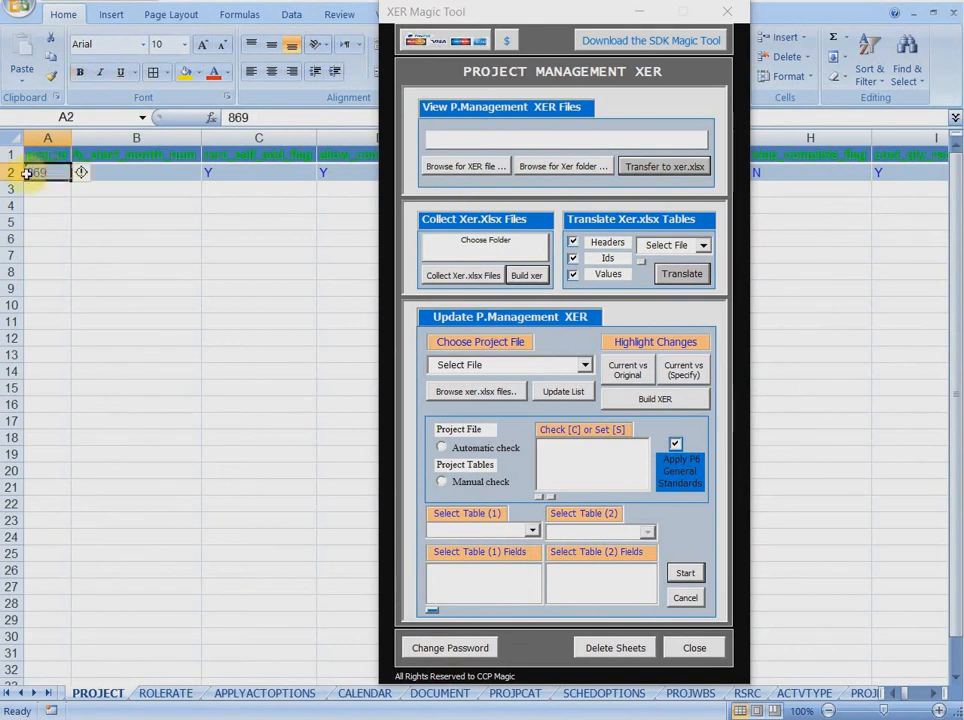
double_click(35, 172)
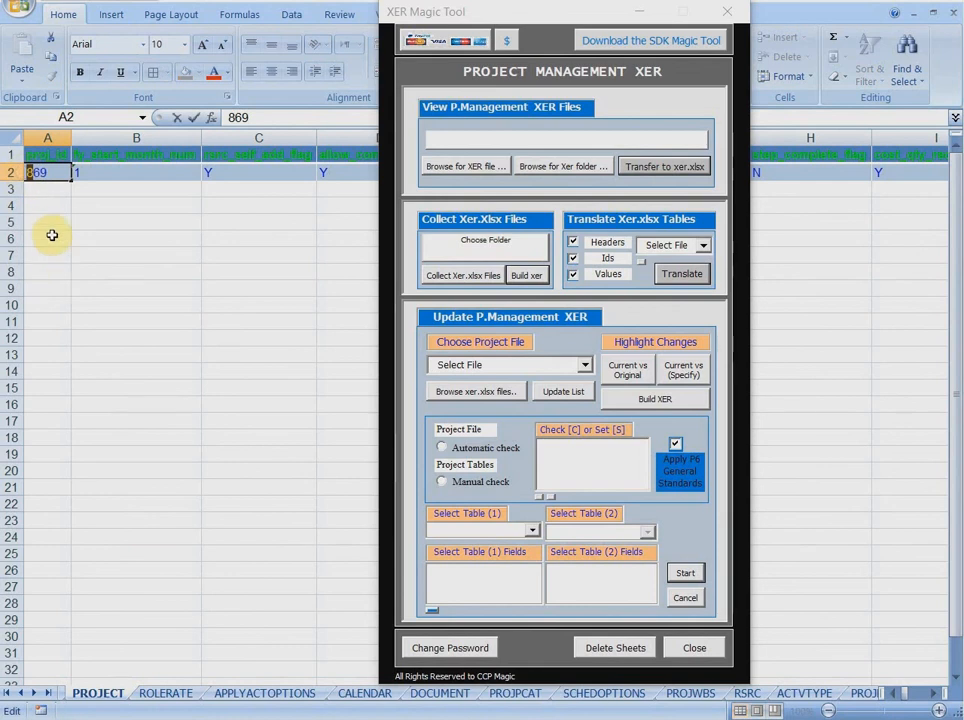
text(9)
click(104, 172)
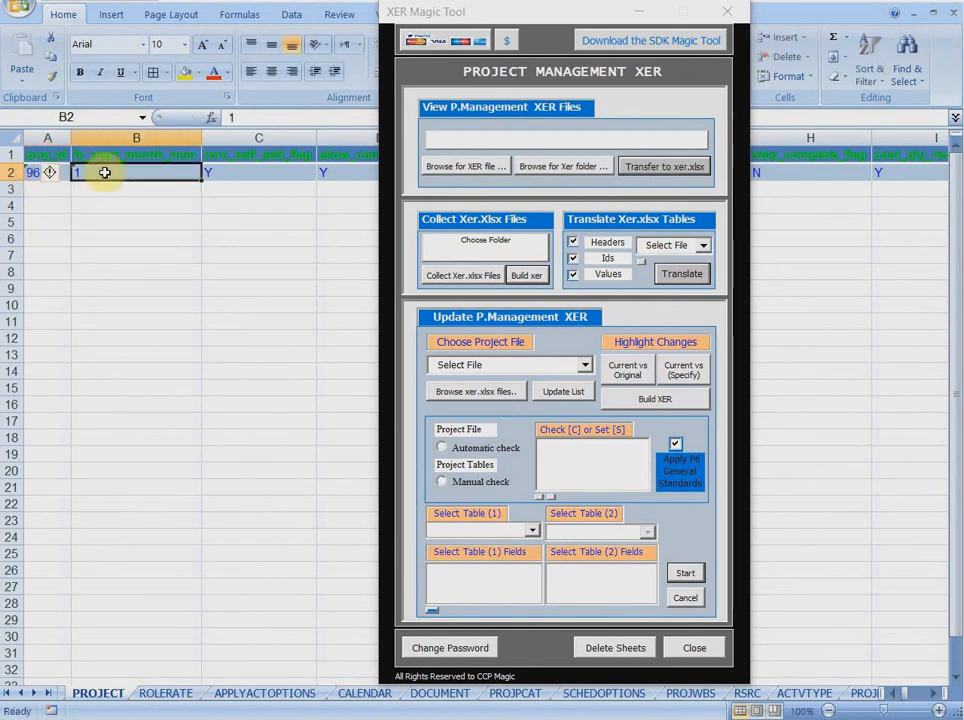
Choose Project_001.xer.xlsx for an automatic check and select all check types, keeping P6 General Standards applied
click(585, 366)
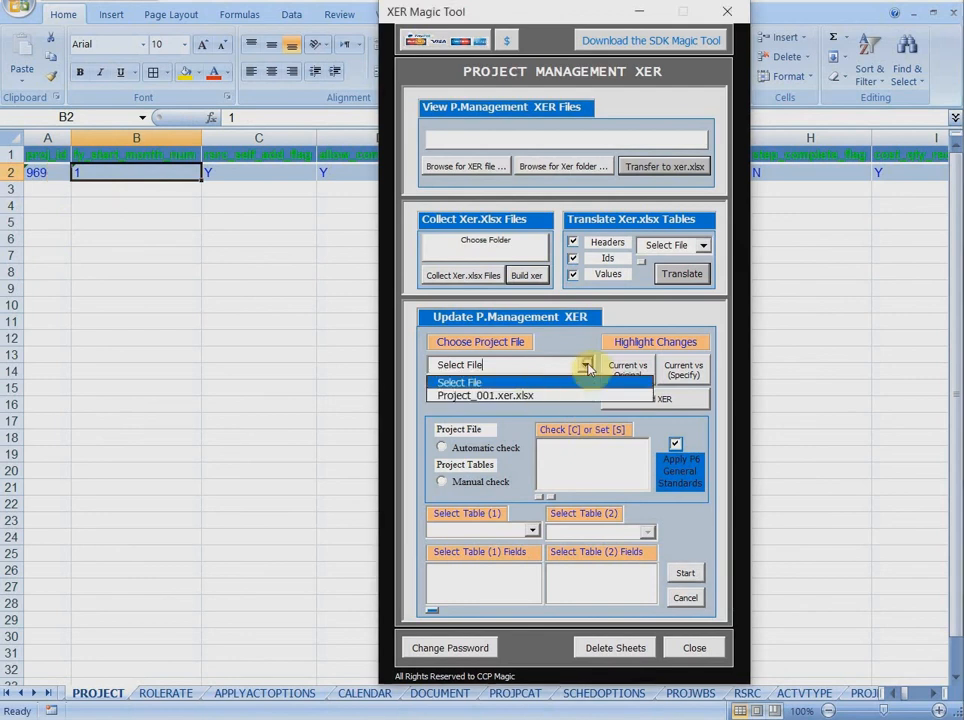
click(532, 396)
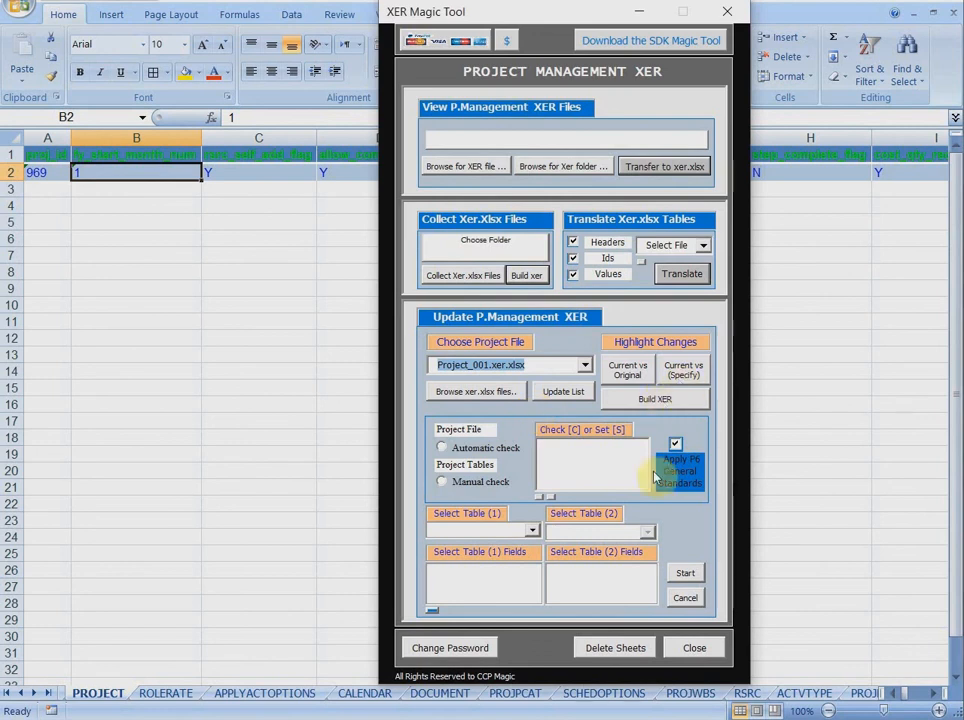
click(441, 447)
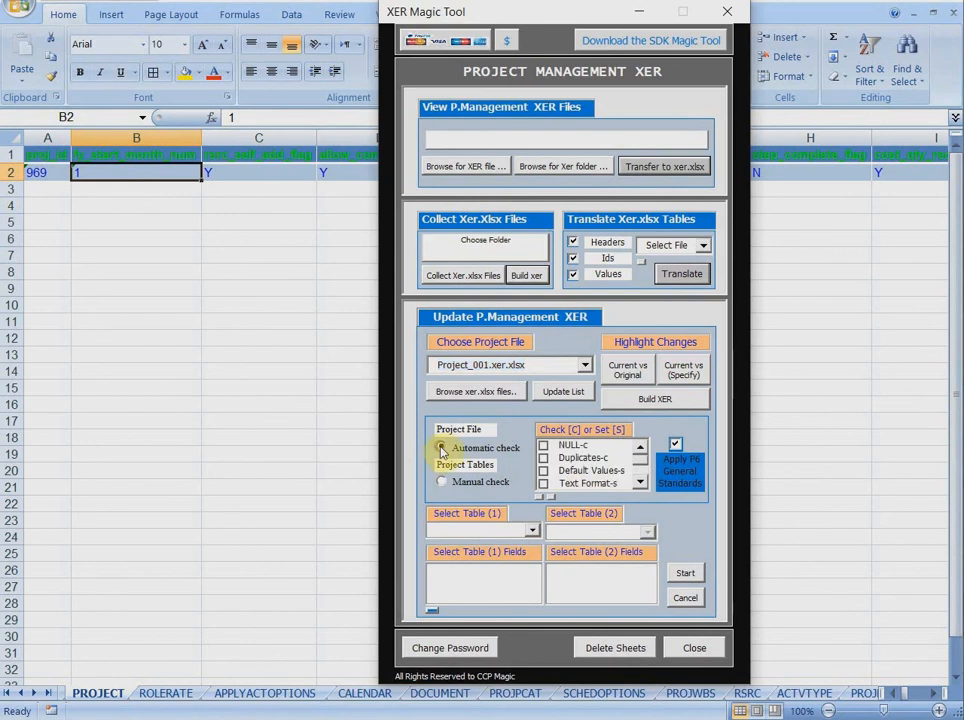
click(676, 468)
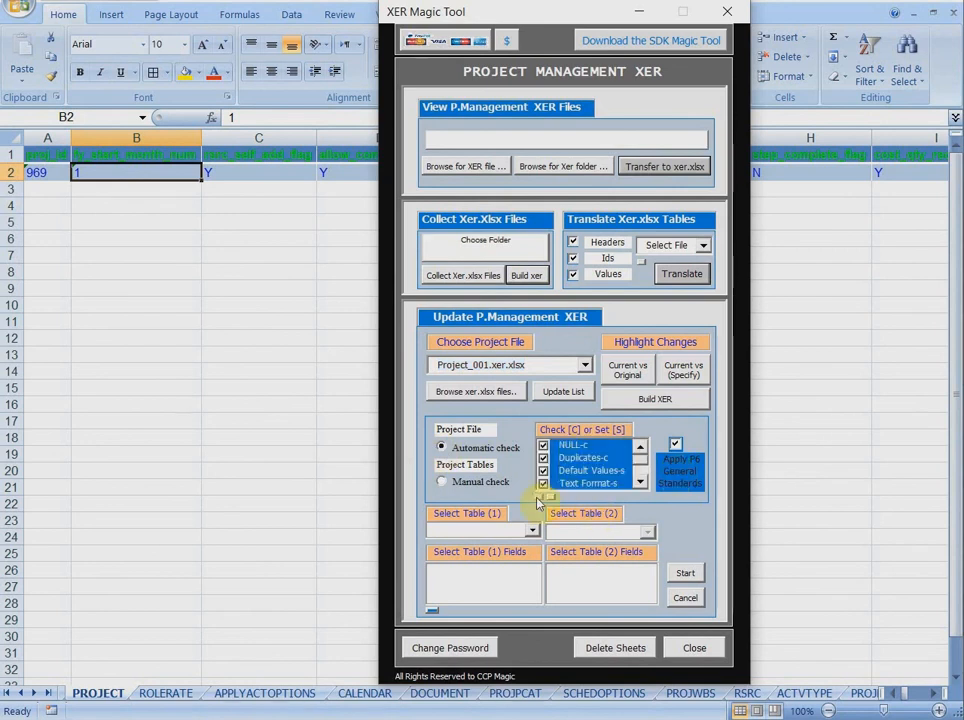
Run the automatic check on the altered Project_001.xer.xlsx to completion, display only the errors and dismiss the import notice
click(685, 575)
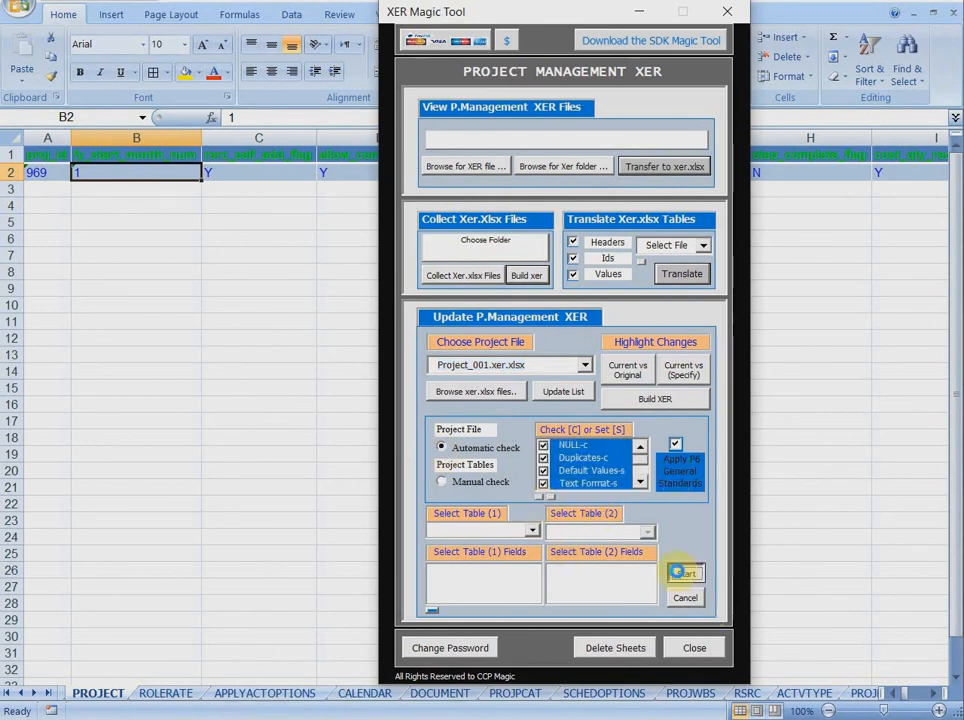
click(485, 639)
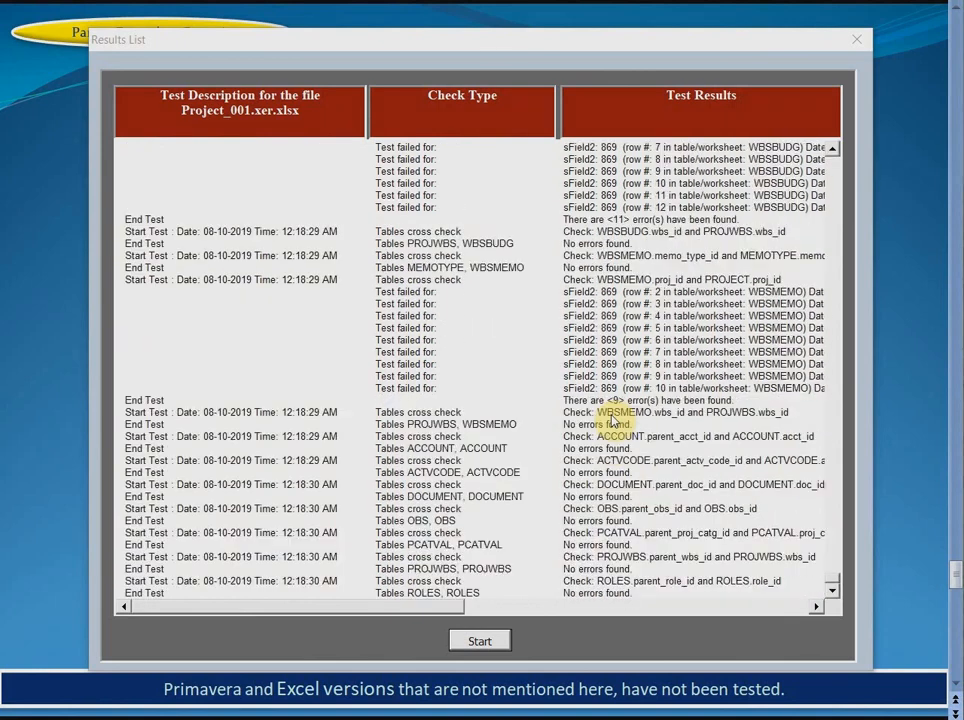
click(720, 490)
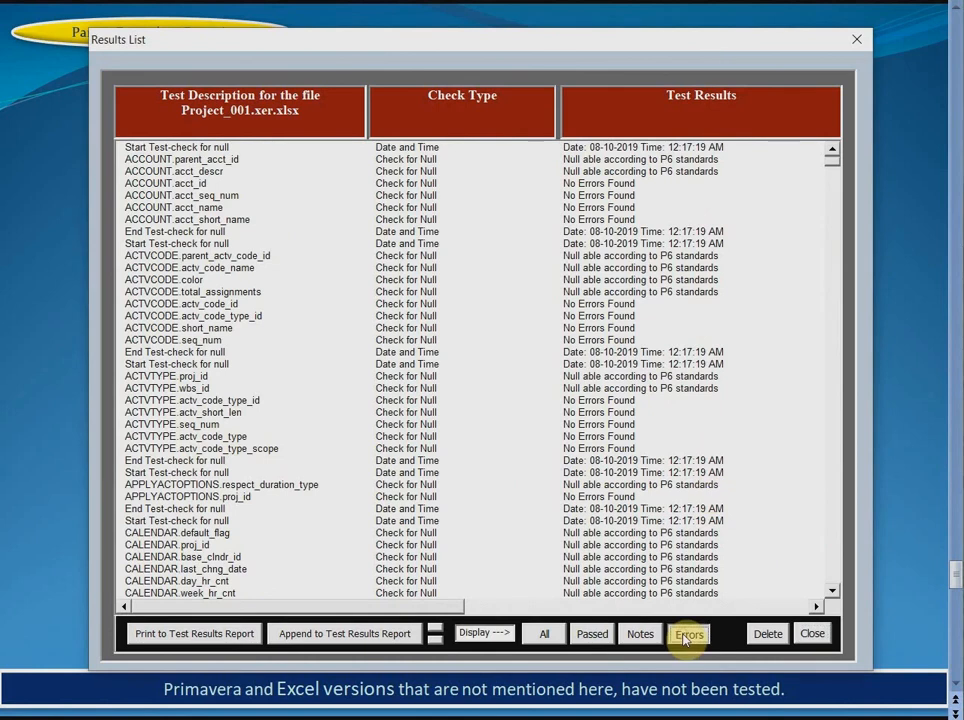
click(688, 634)
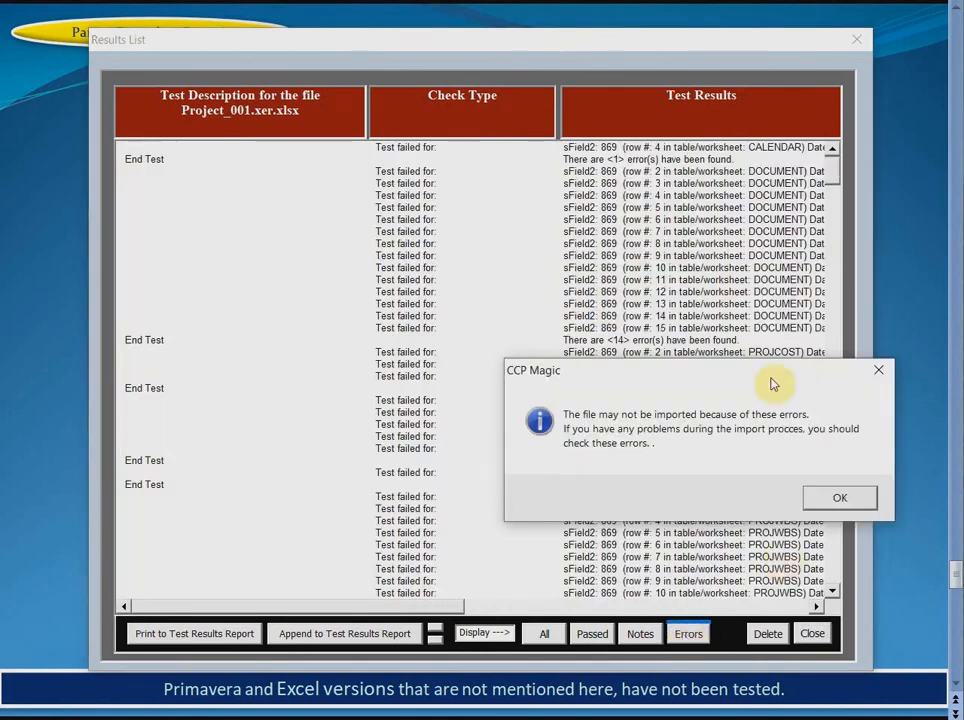
drag(768, 367, 632, 322)
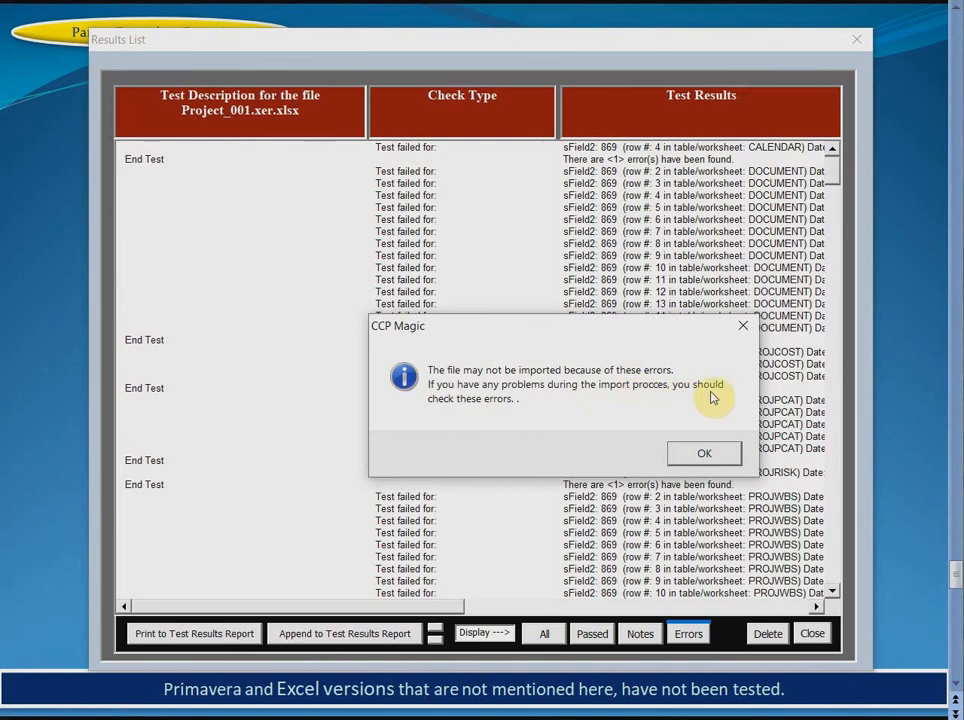
click(706, 456)
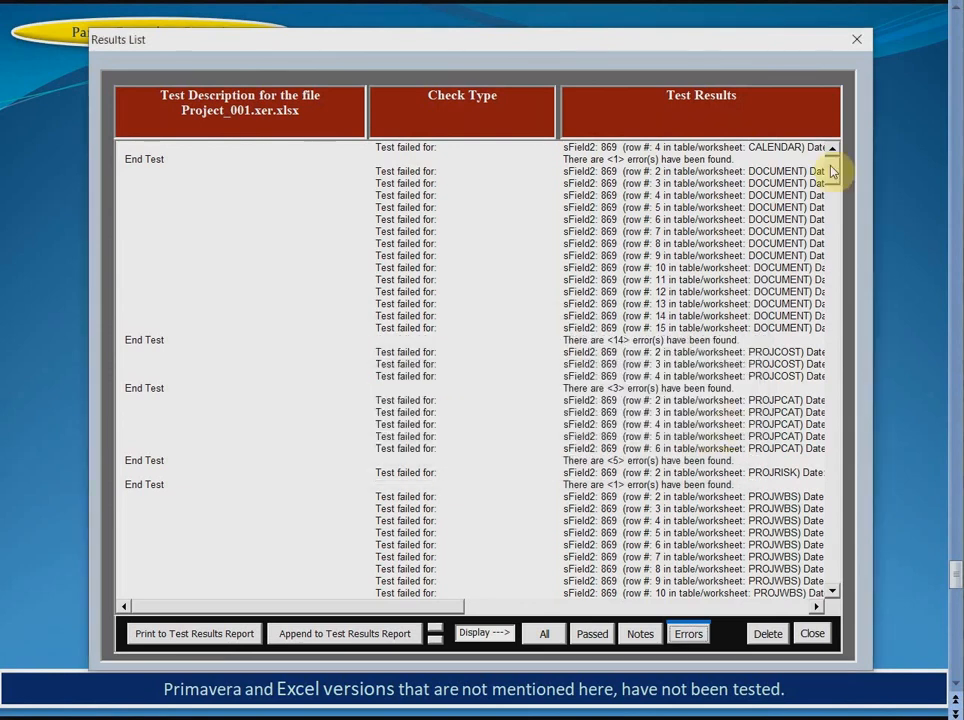
Print the filtered errors to the Test Results report and close the results list
drag(831, 172, 800, 155)
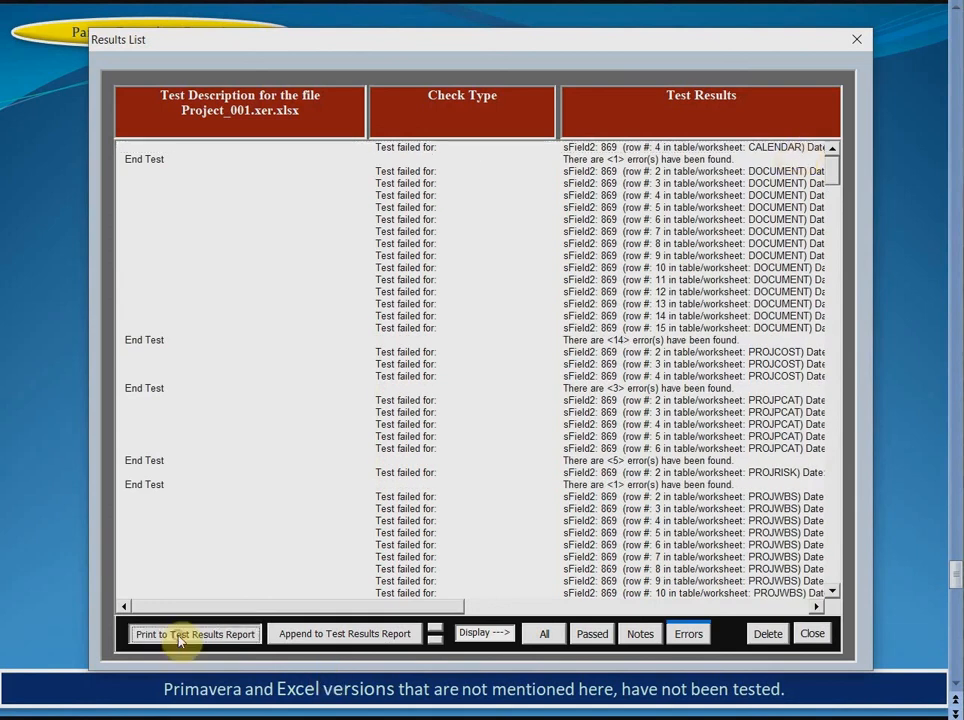
click(813, 634)
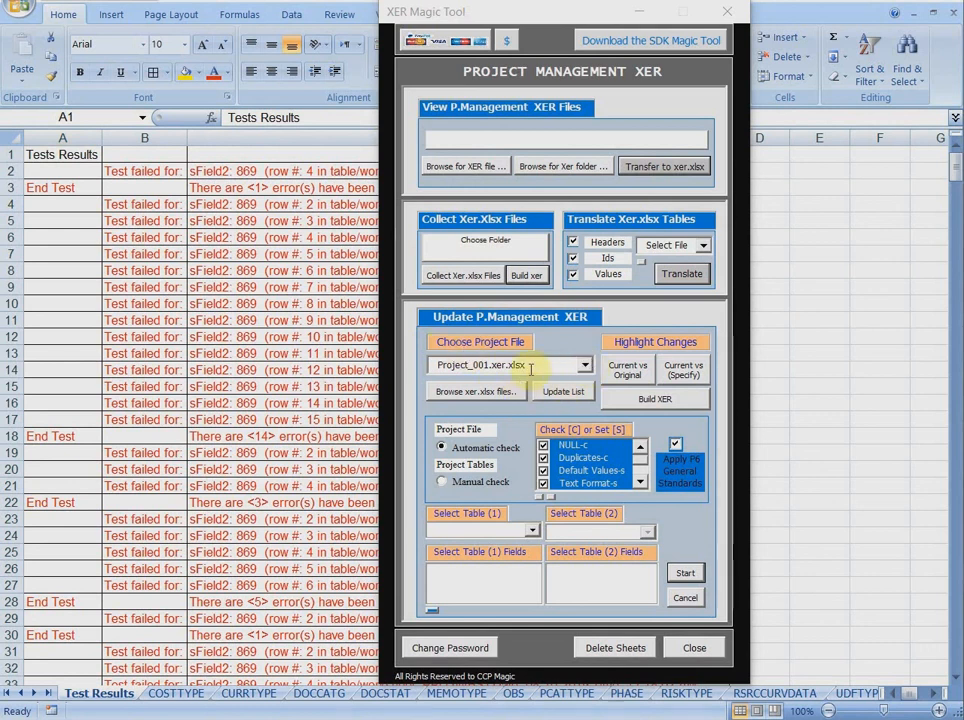
Build an XER file from Project_001.xer.xlsx without any exclusion or cost account options, and close the results list
click(656, 402)
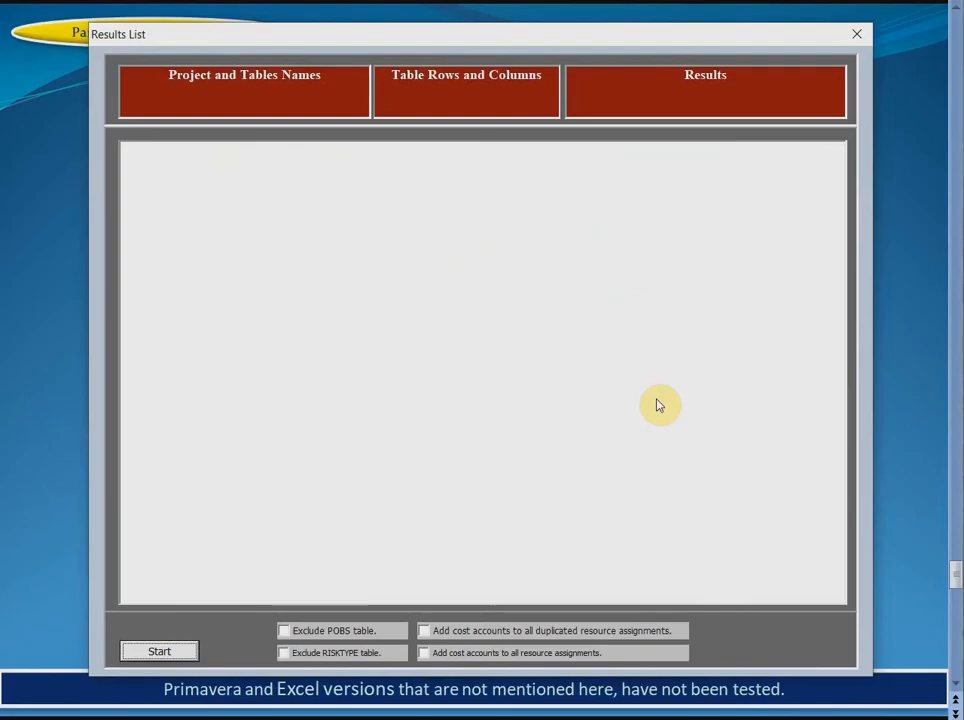
click(177, 653)
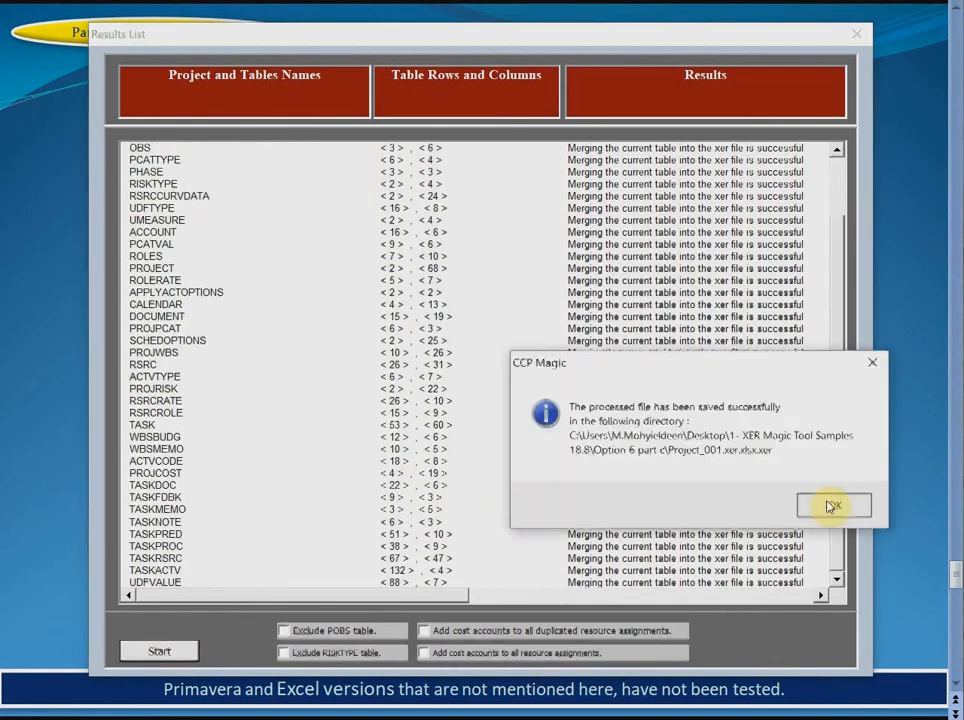
click(830, 507)
click(812, 652)
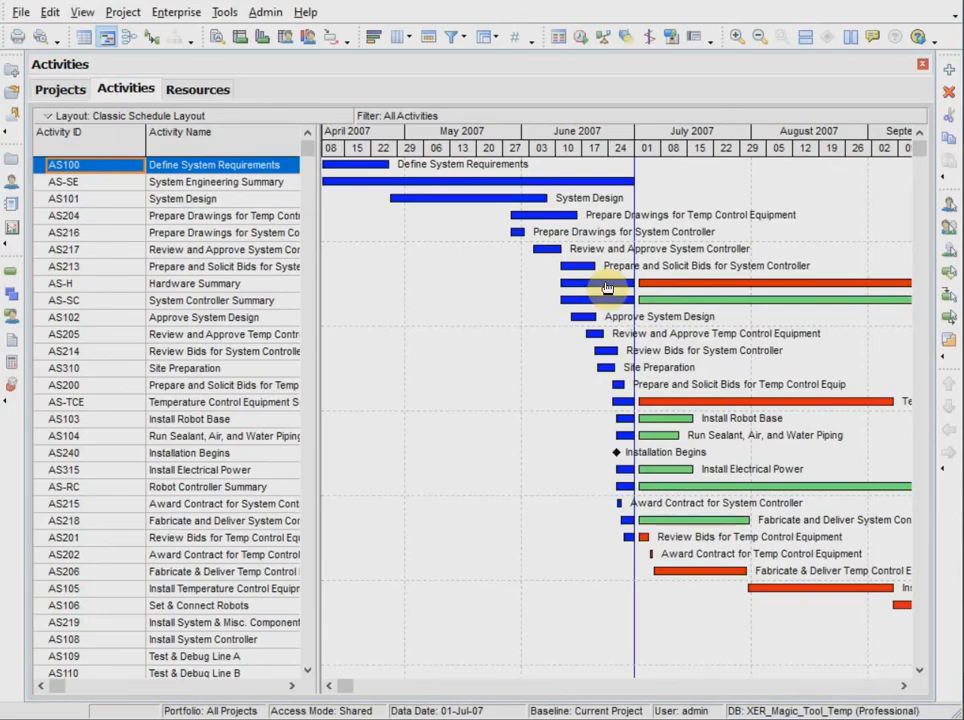
Switch to Primavera P6 and start an import with the Primavera PM - (XER) format and the Project import type
click(25, 17)
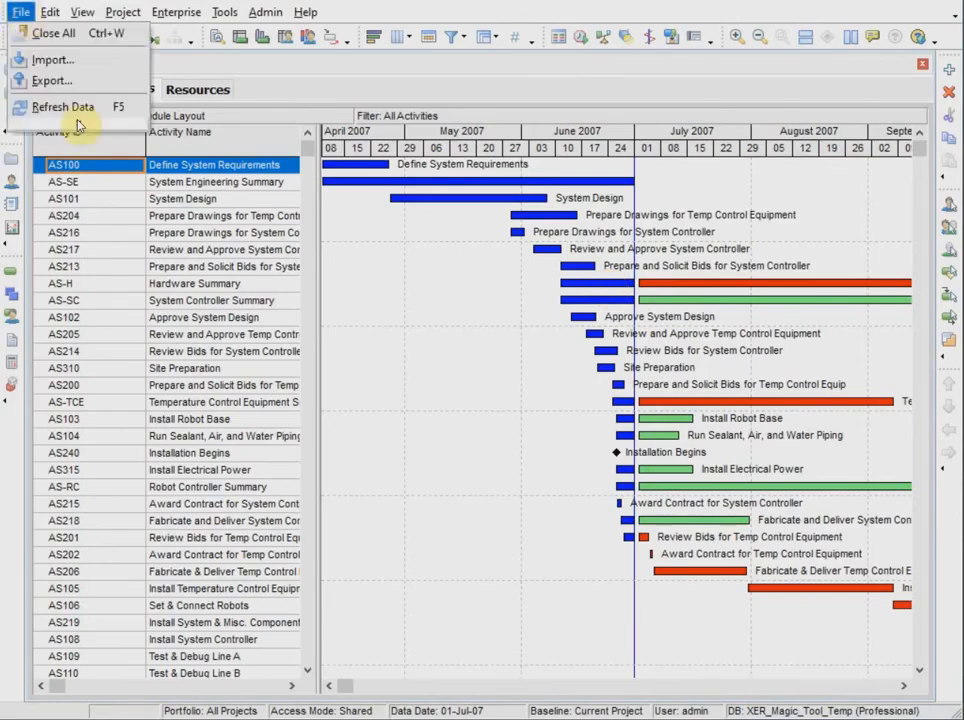
click(50, 66)
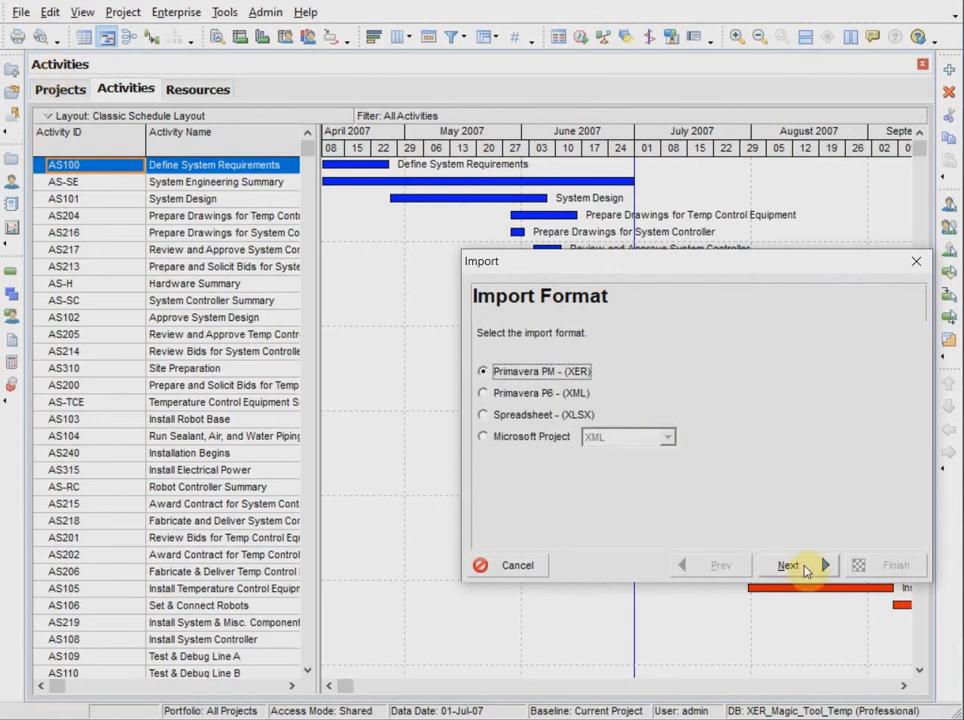
click(790, 566)
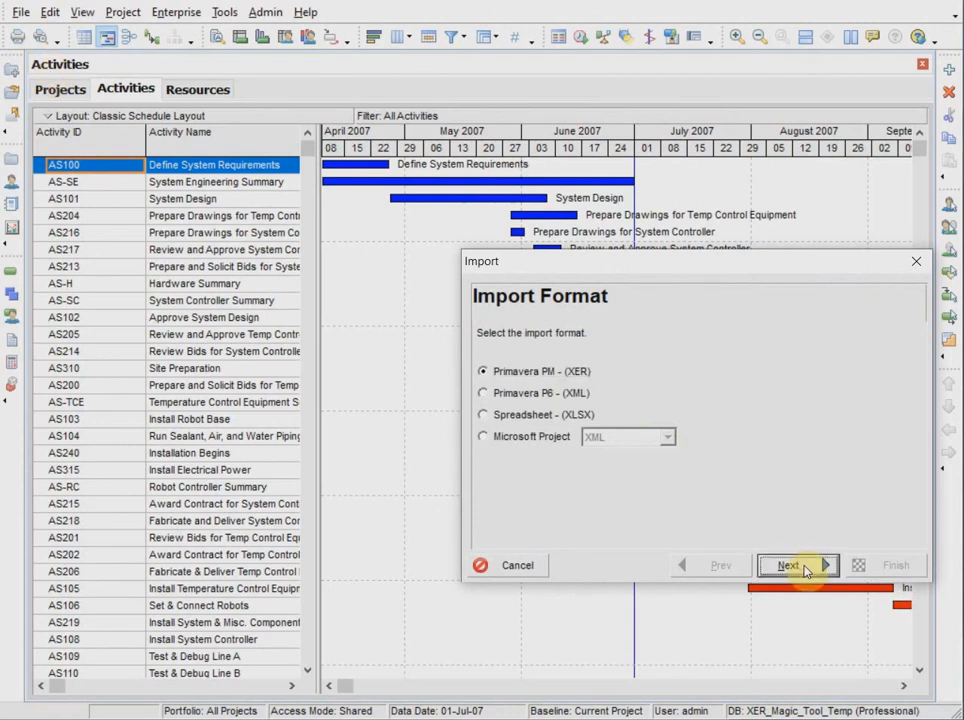
click(804, 569)
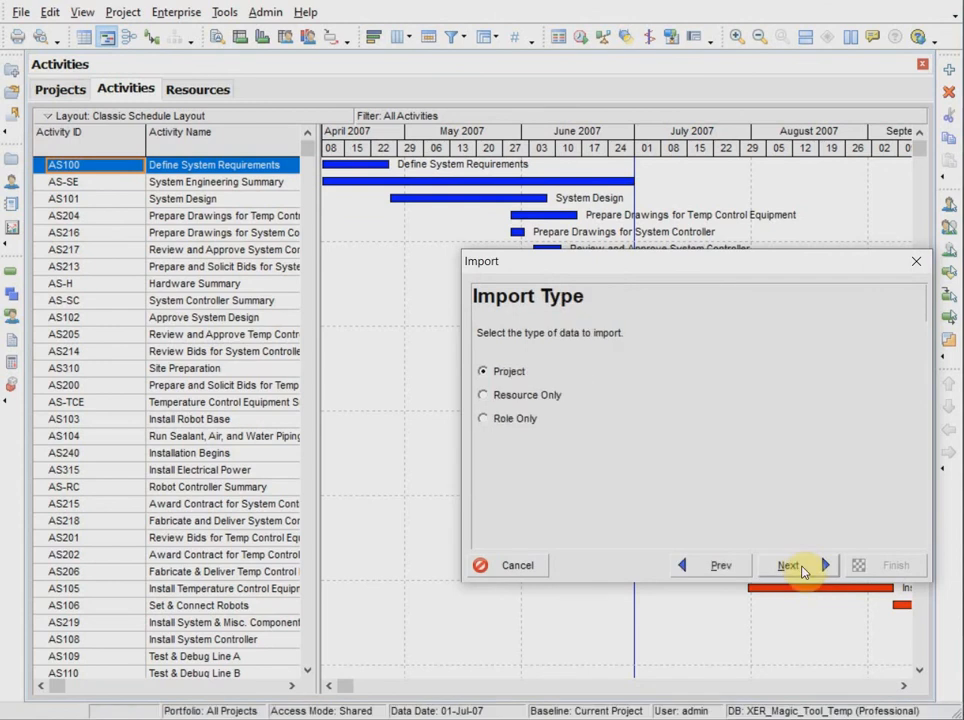
click(791, 569)
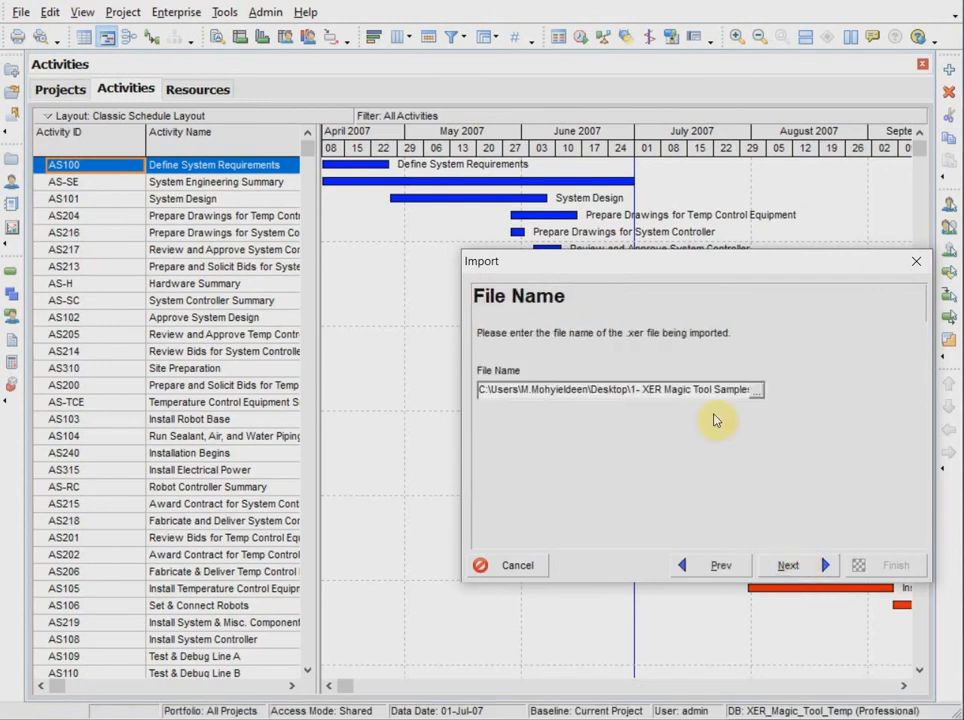
Select Project_001.xer.xlsx.xer from the Option 6 part c folder as the import file
click(757, 389)
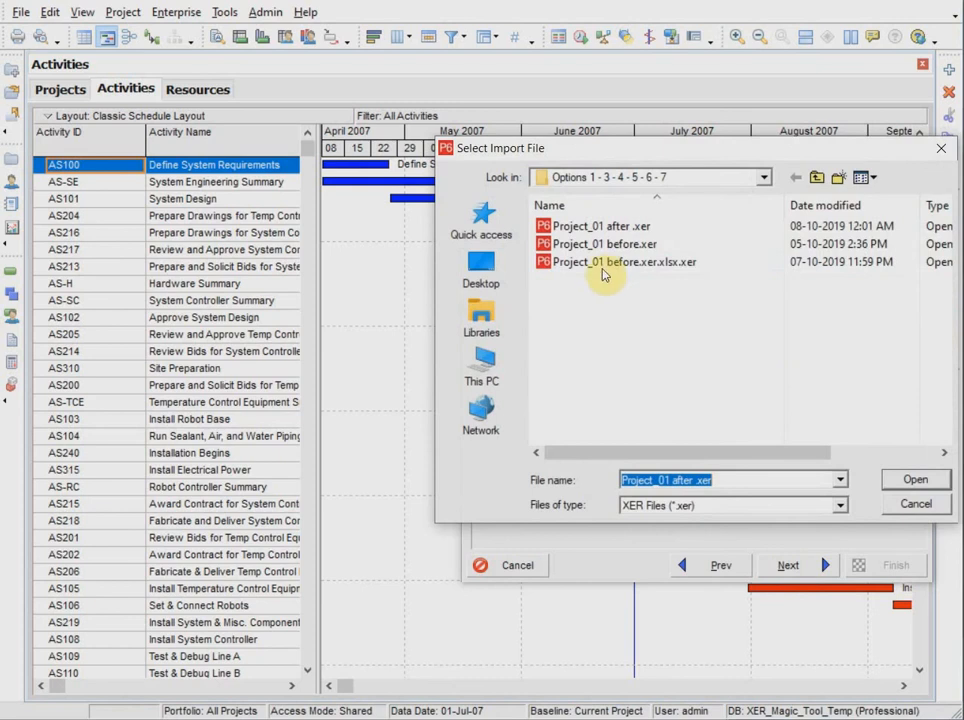
click(815, 178)
double_click(572, 226)
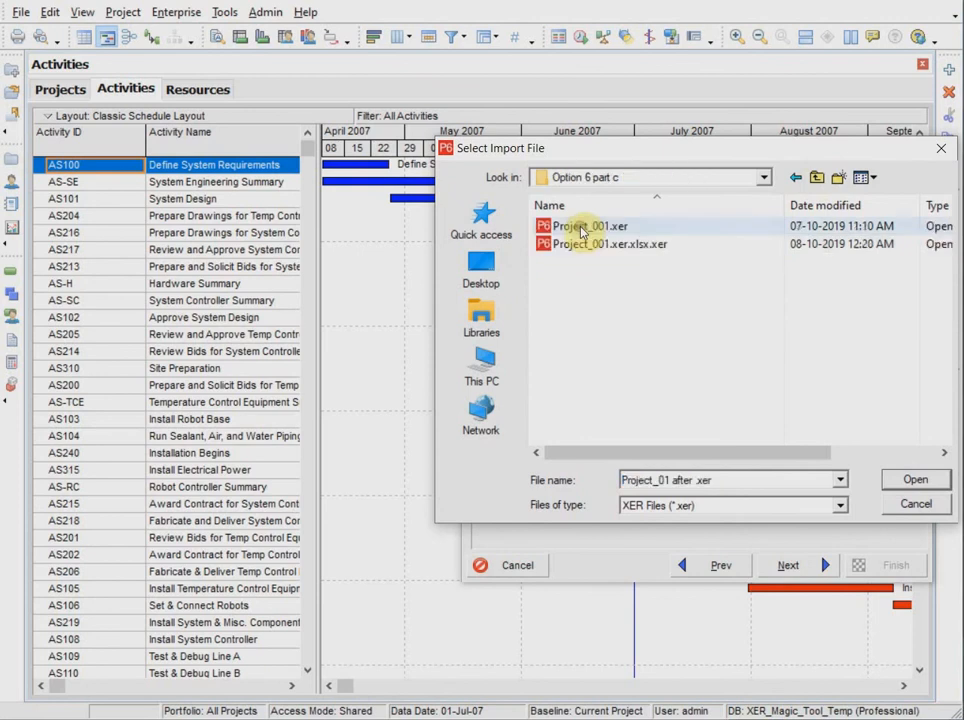
click(572, 244)
click(899, 483)
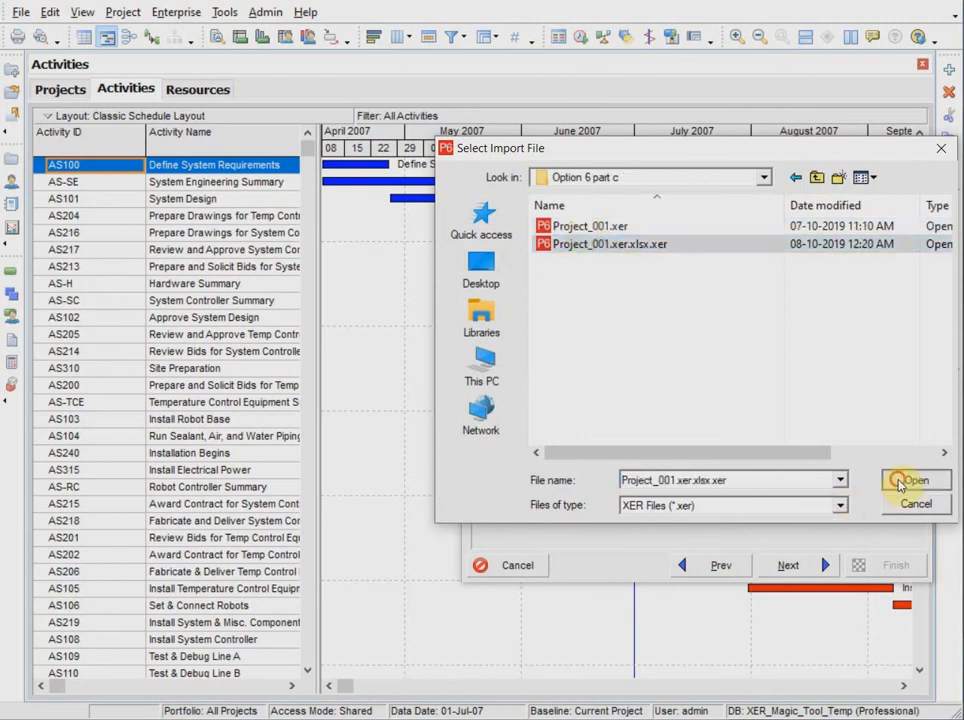
Import the file into Project_01 with the Update Existing Project action and the remaining import settings as offered
click(788, 566)
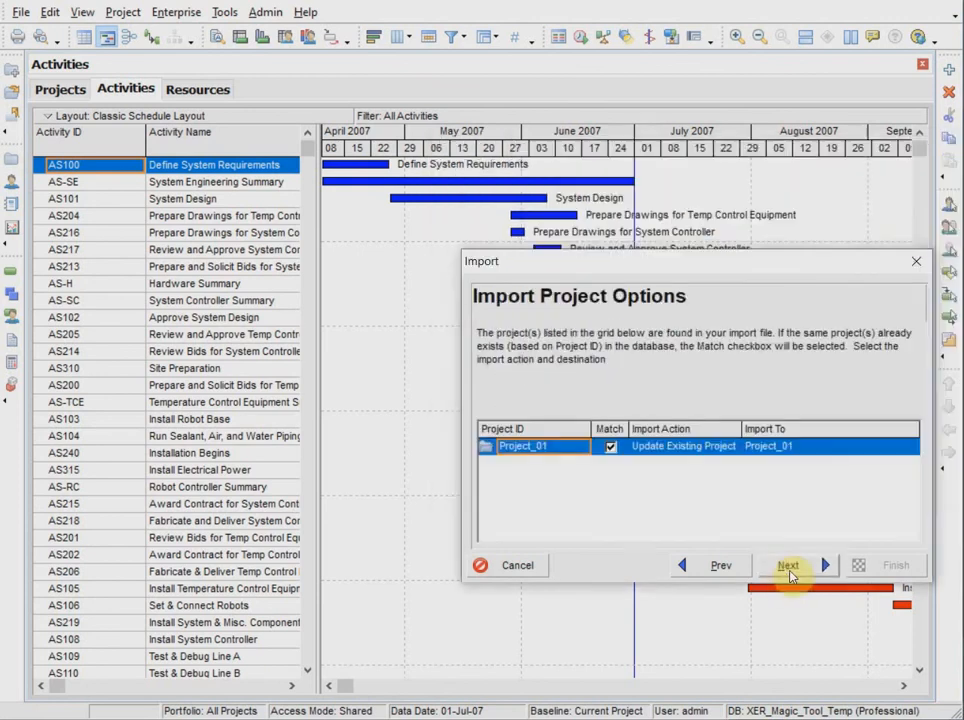
click(788, 566)
click(788, 566)
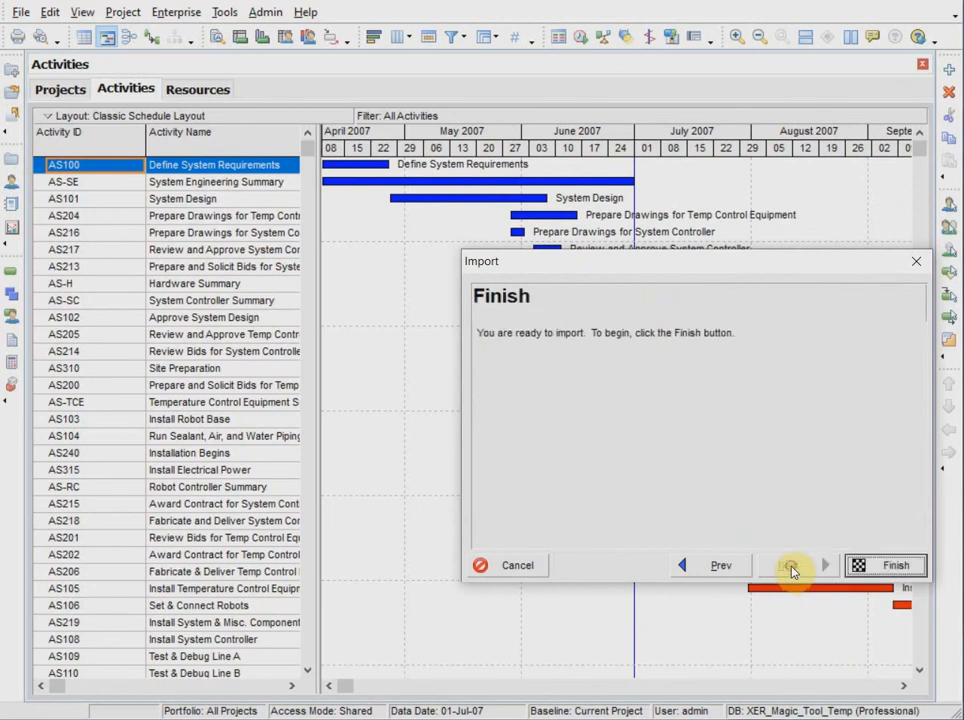
click(862, 567)
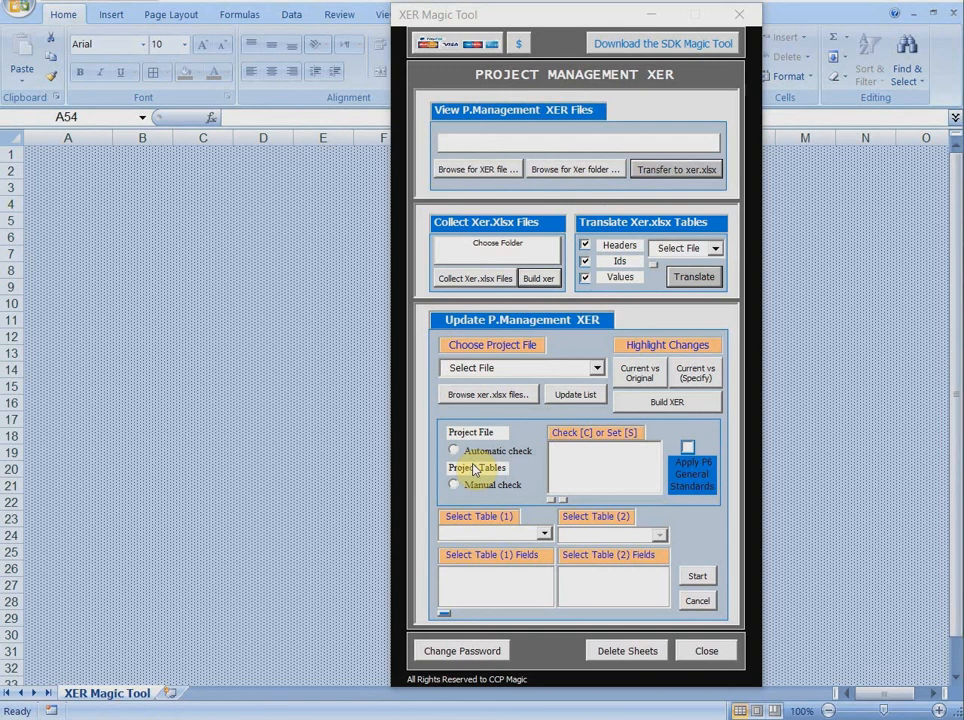
In XER Magic Tool, set up a manual Foreign Keys-c check of Project_001.xer.xlsx with P6 General Standards applied
click(596, 368)
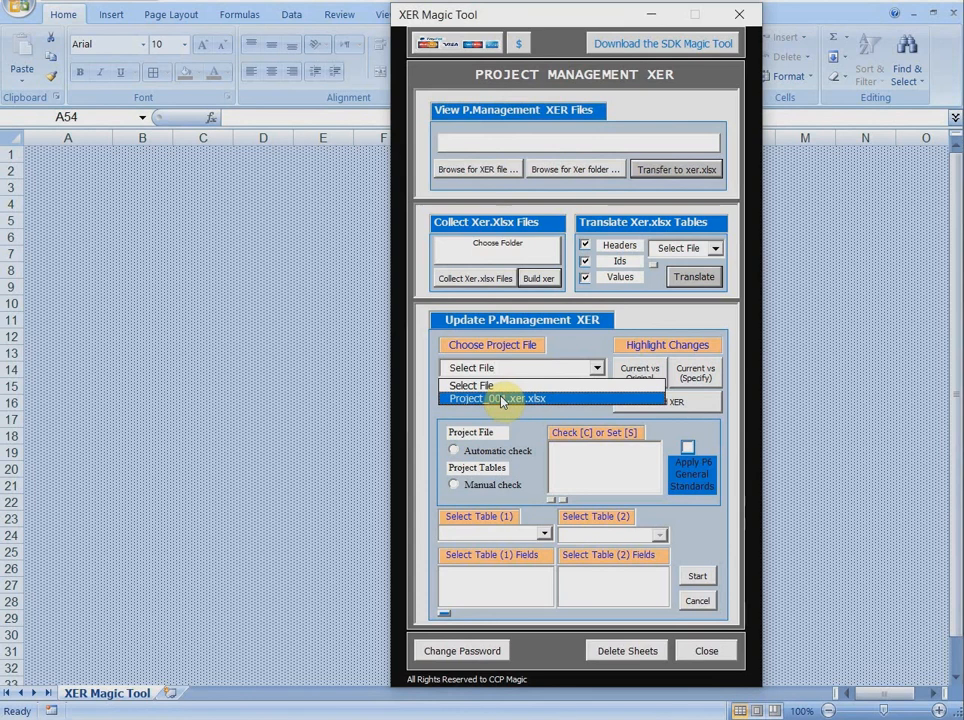
click(501, 399)
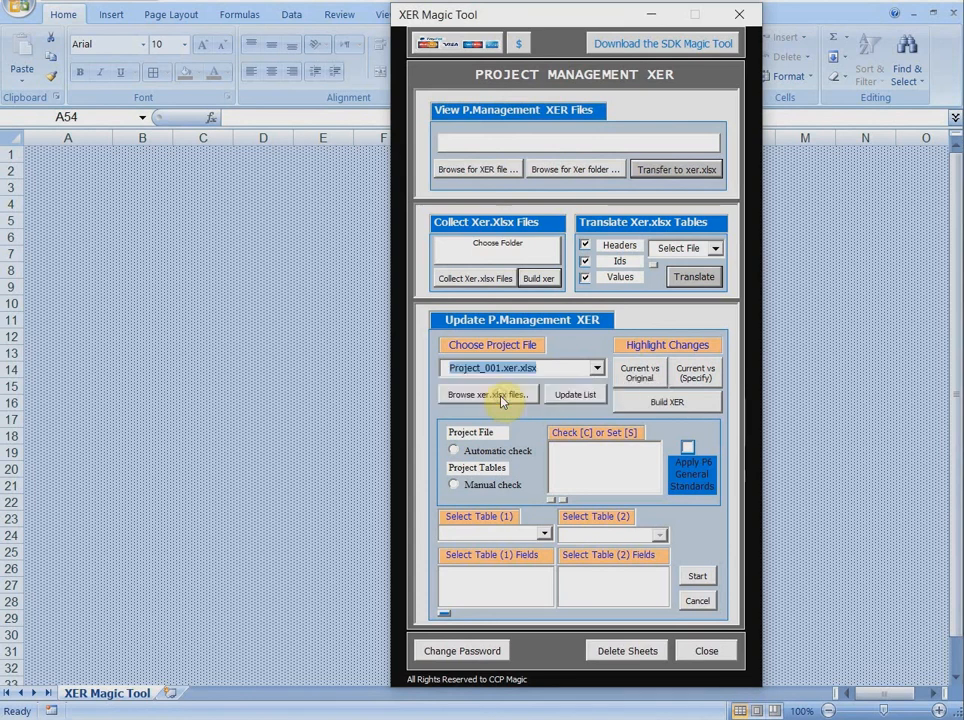
click(697, 449)
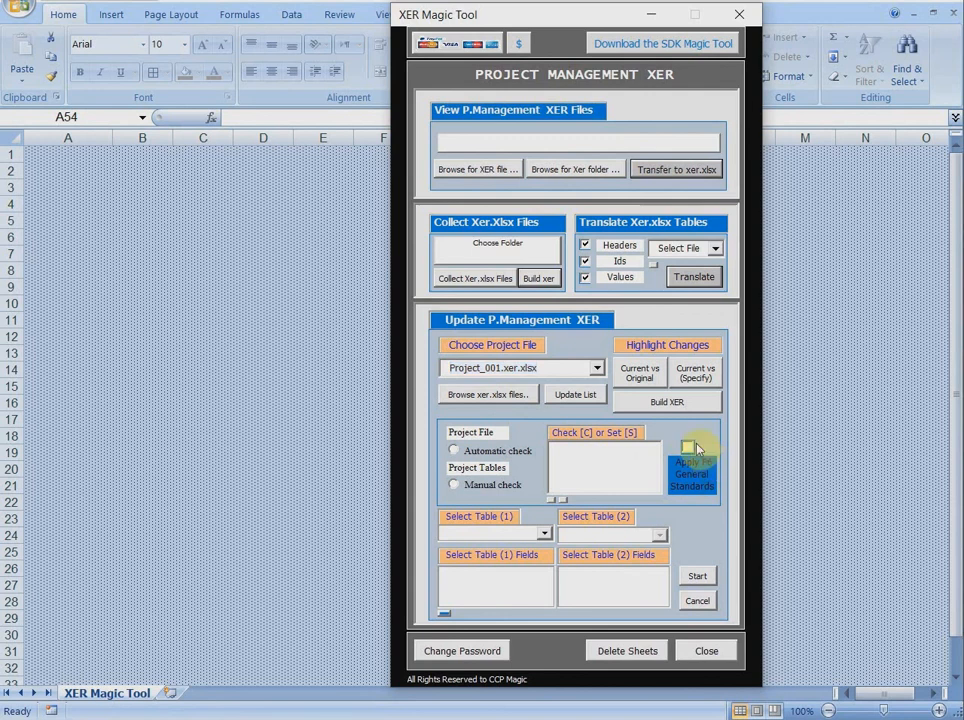
click(687, 450)
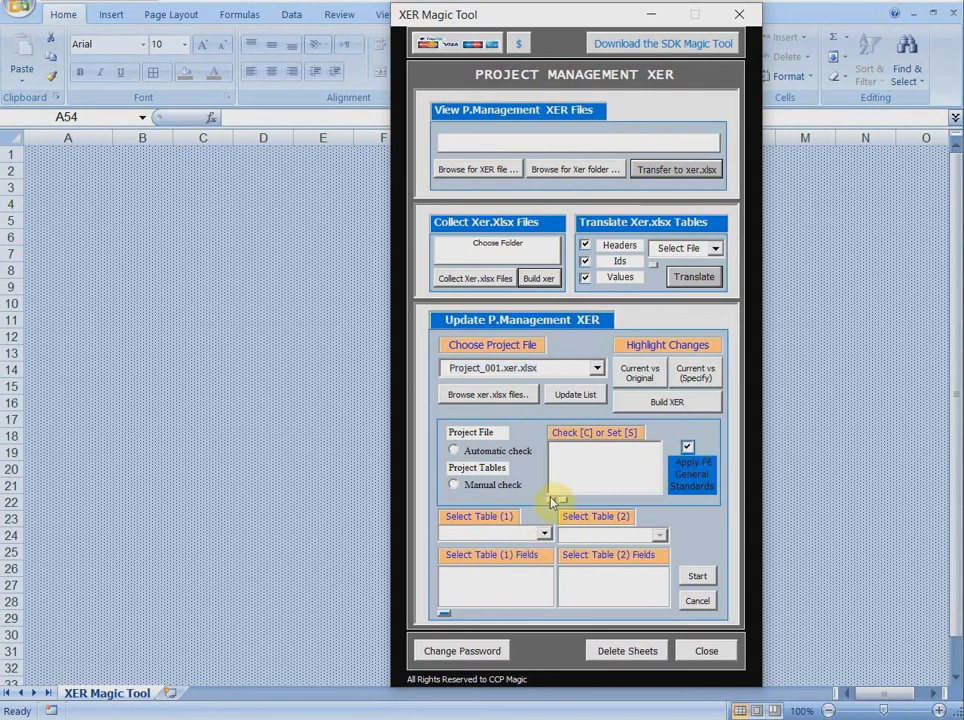
click(455, 485)
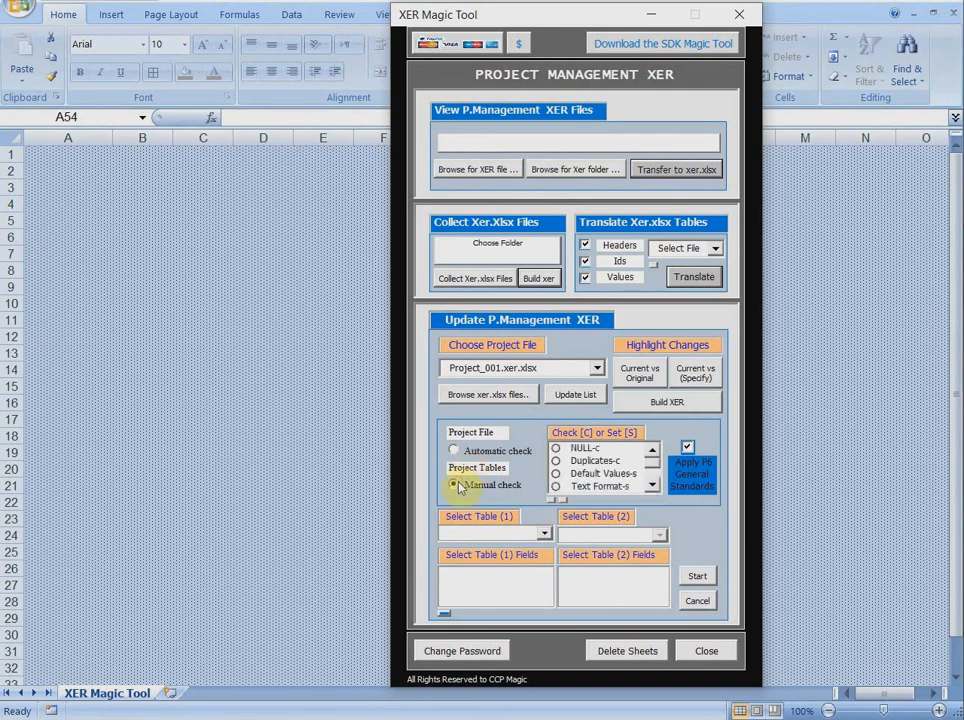
click(653, 486)
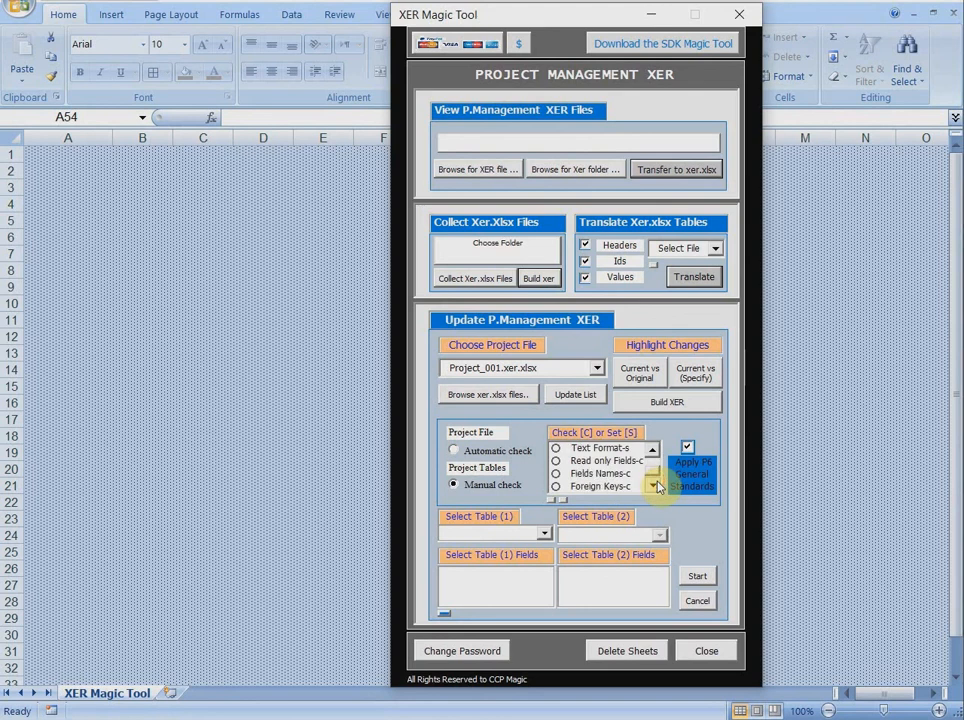
click(556, 487)
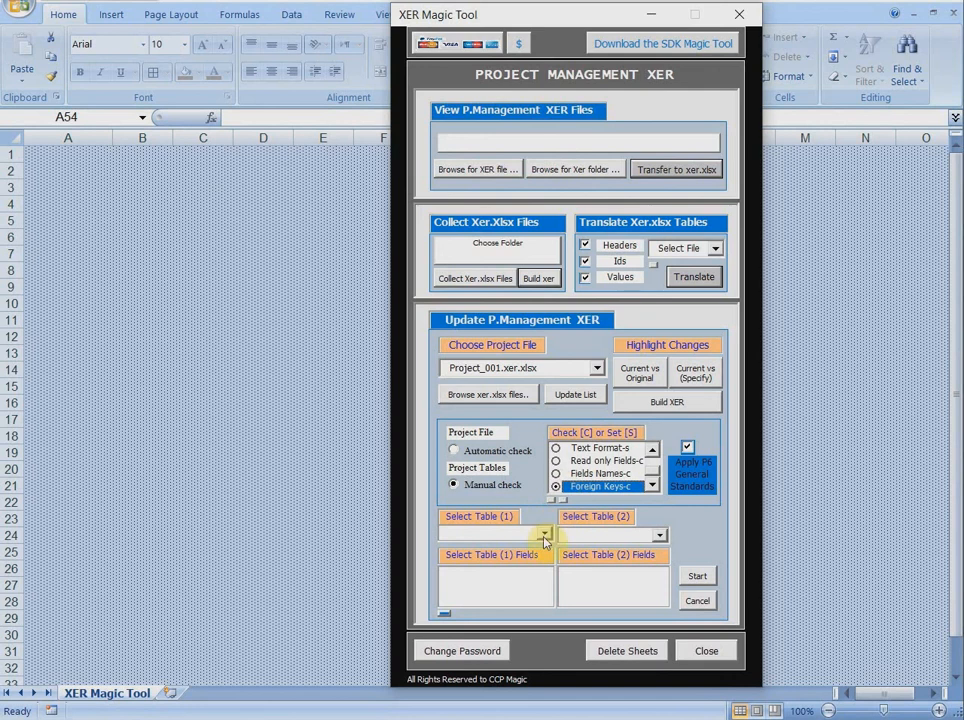
Choose TASK as Table (1) for the foreign key check
click(545, 535)
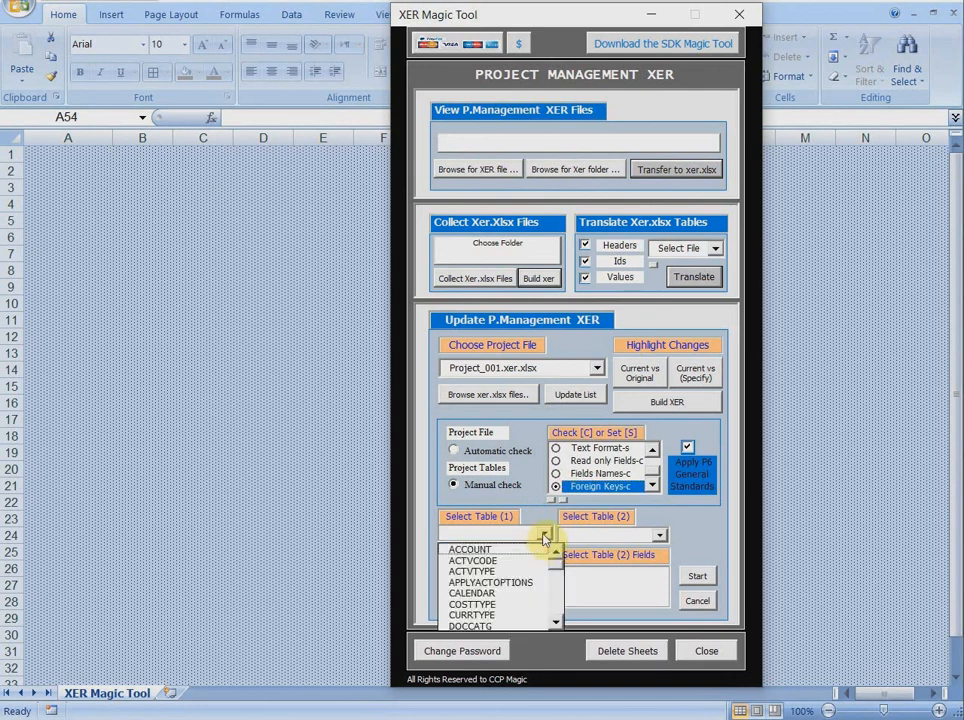
click(557, 622)
click(557, 622)
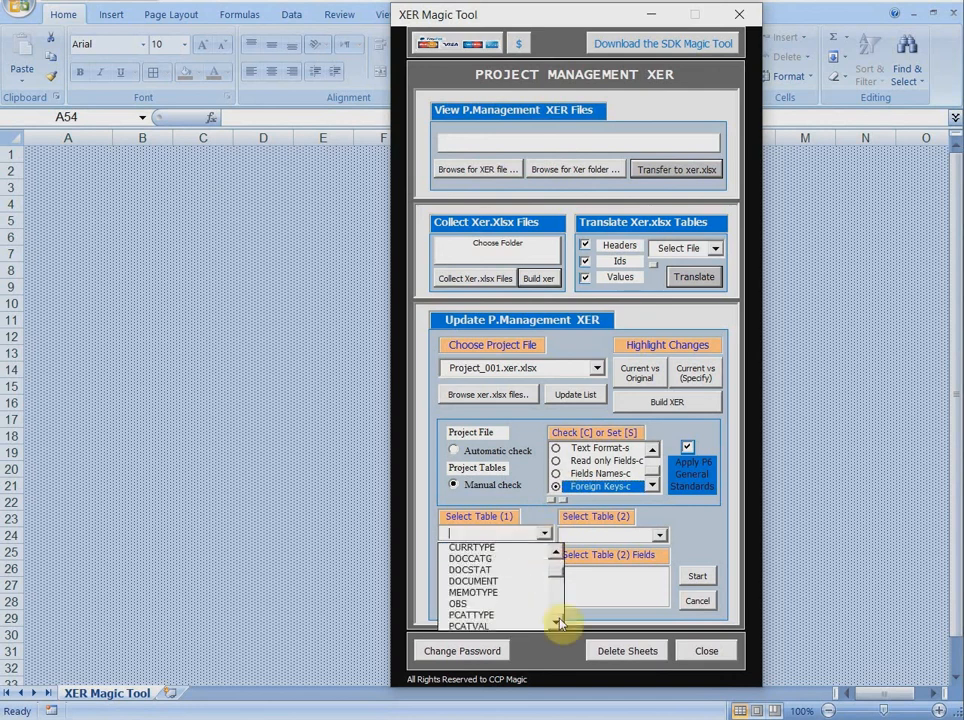
click(557, 622)
click(557, 622)
click(557, 622)
click(557, 622)
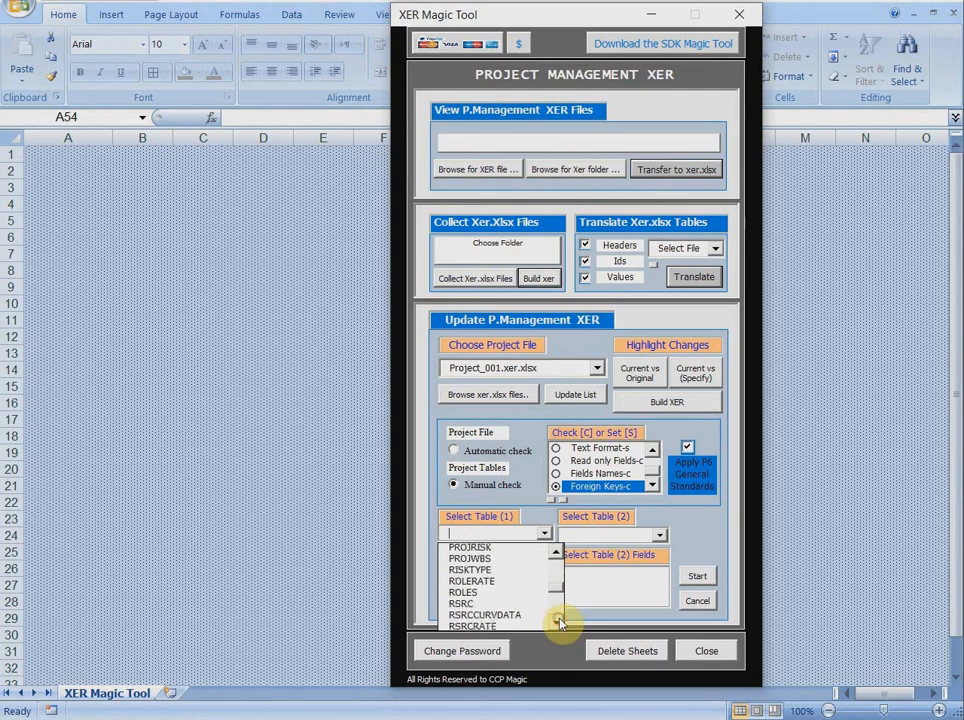
click(557, 622)
click(557, 622)
click(557, 622)
click(557, 622)
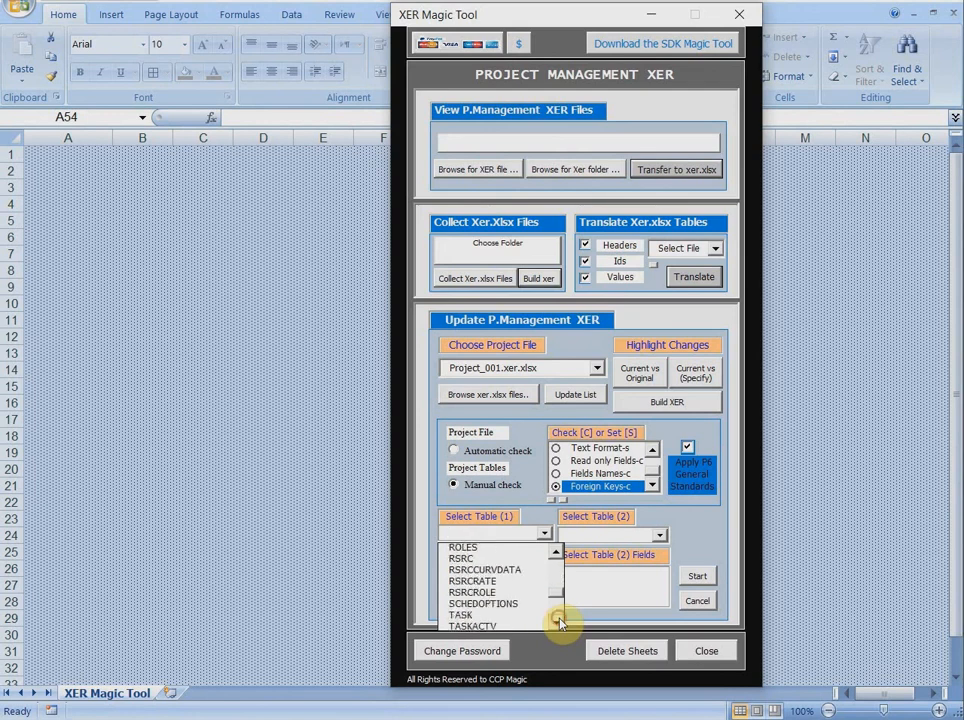
click(475, 614)
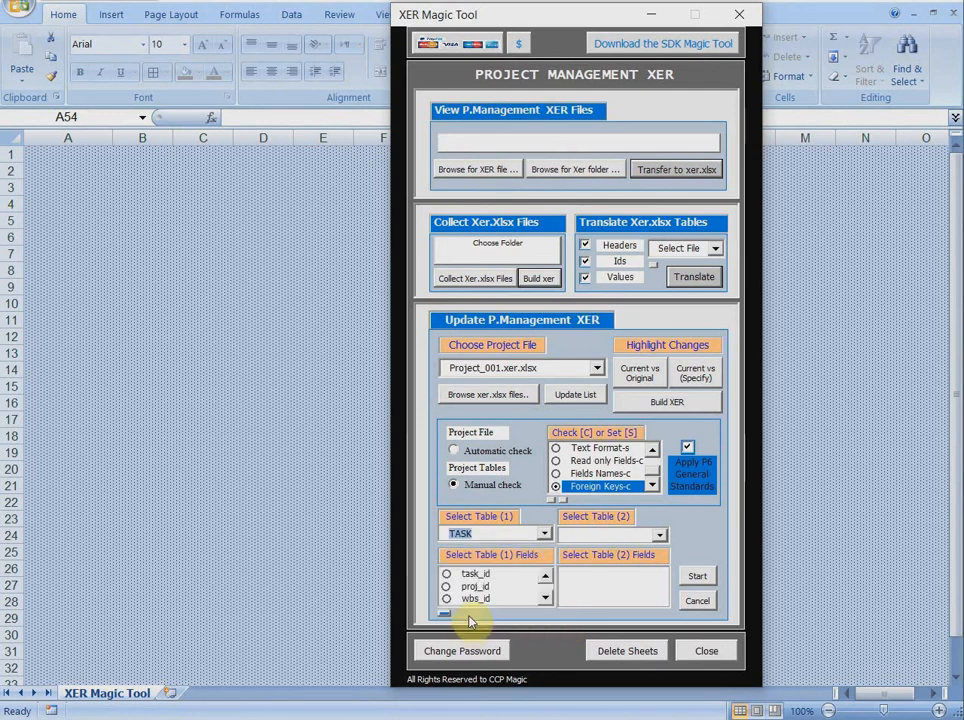
Choose TASKACTV as Table (2) and pair the task_id fields of TASK and TASKACTV for the foreign key check
click(660, 536)
scroll(678, 622, down, 7)
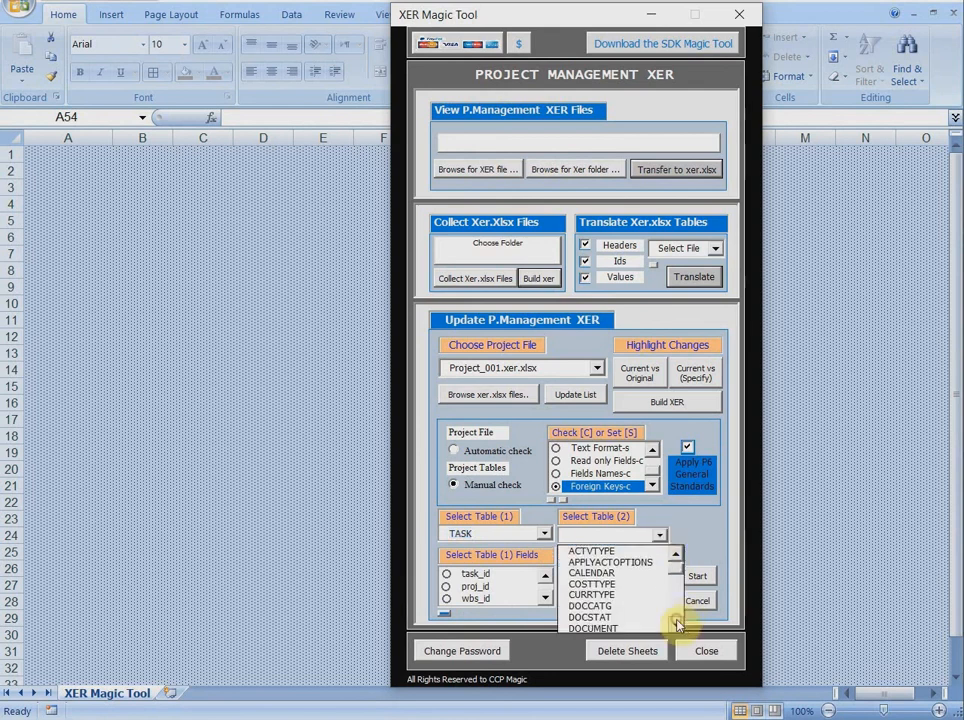
scroll(676, 624, down, 3)
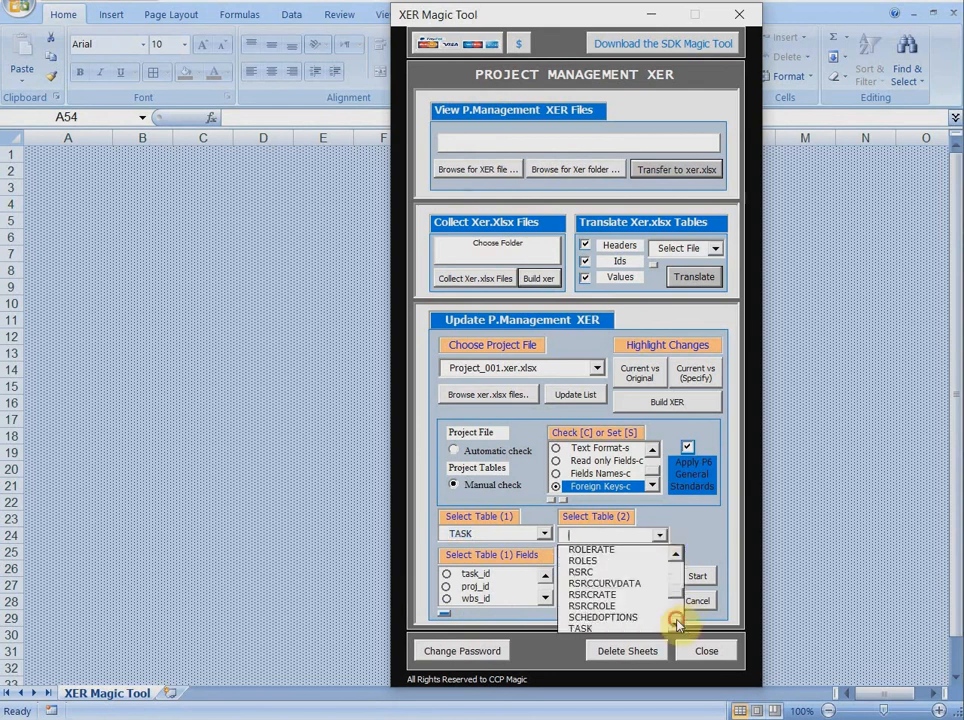
click(592, 624)
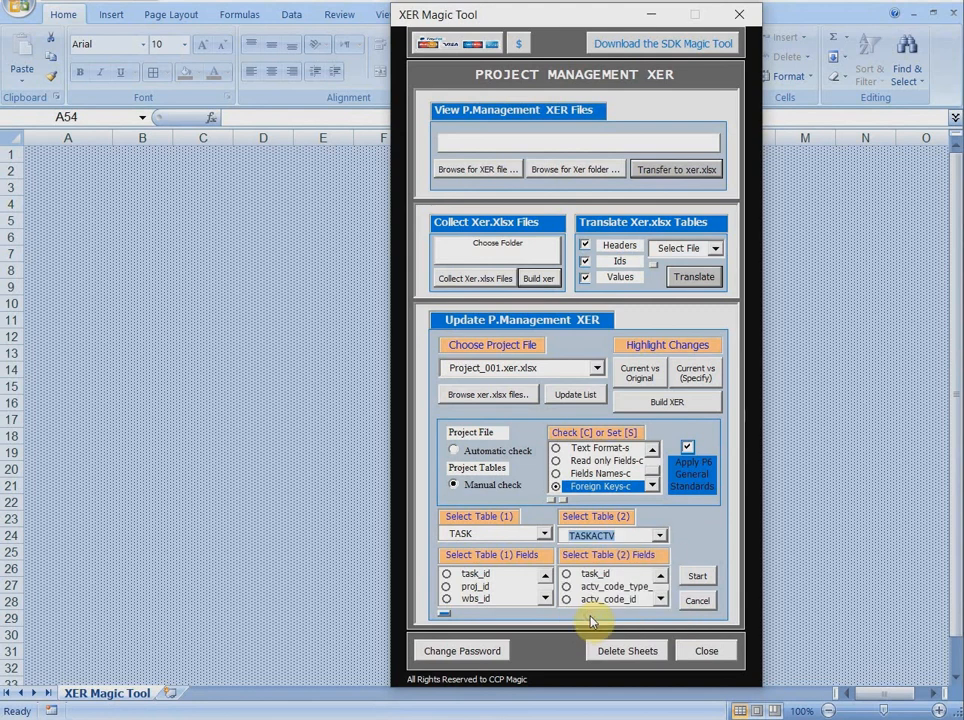
click(447, 574)
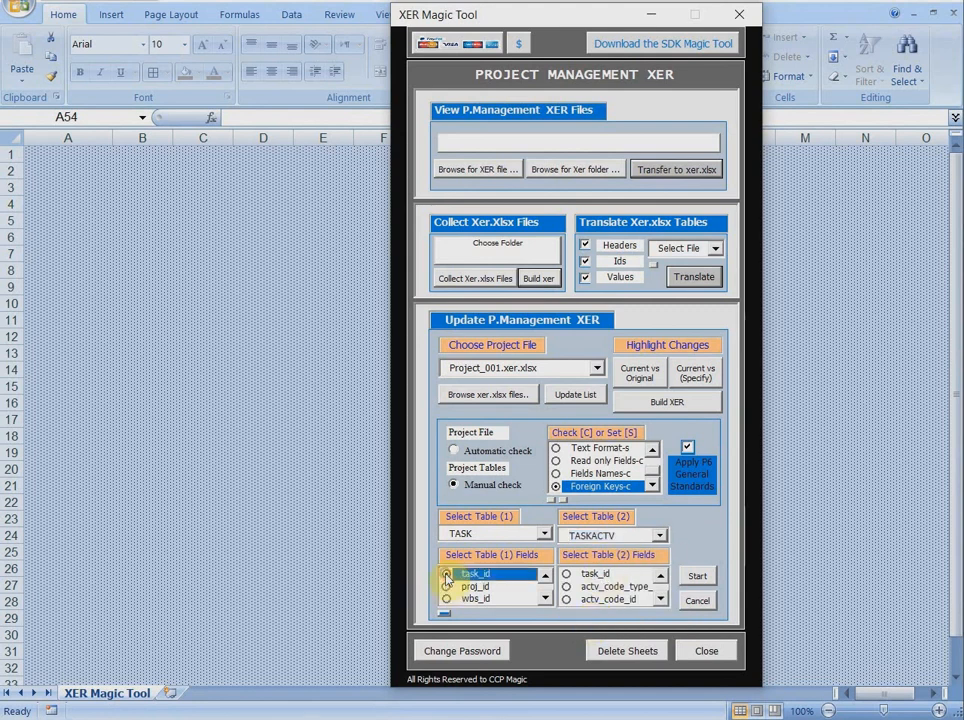
click(567, 574)
Run the TASK and TASKACTV cross check, filter the results to errors only, and close the results list
click(698, 577)
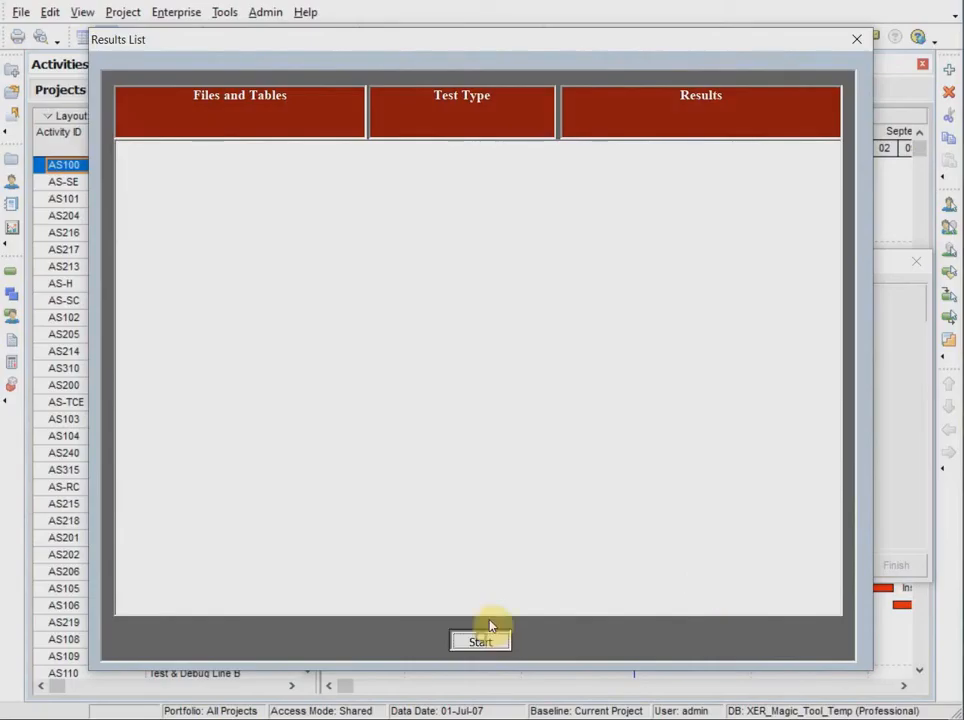
click(490, 626)
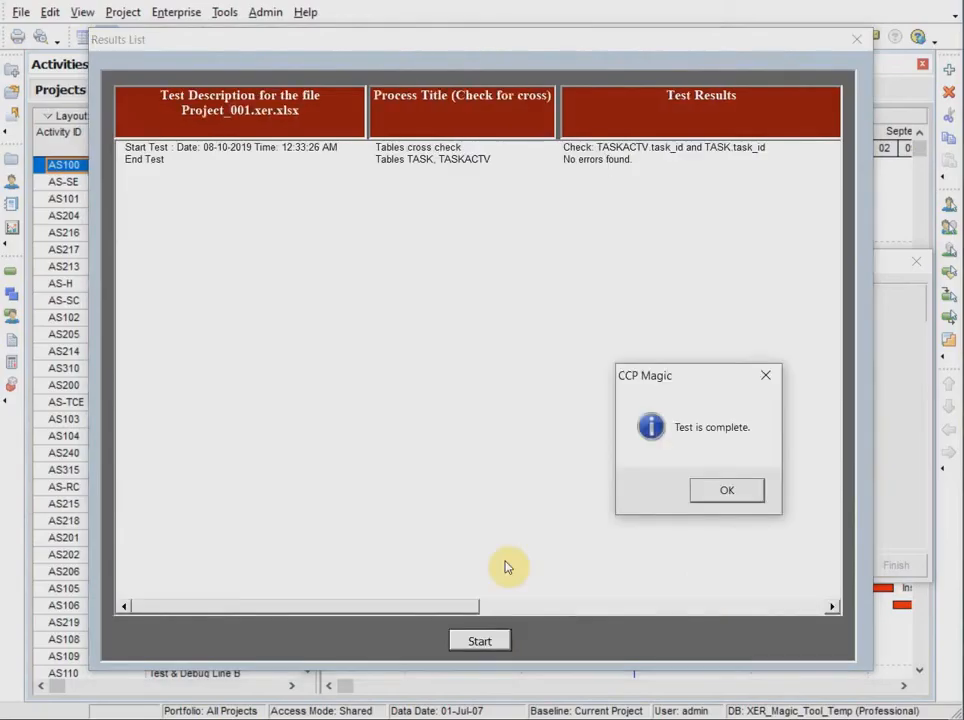
click(726, 491)
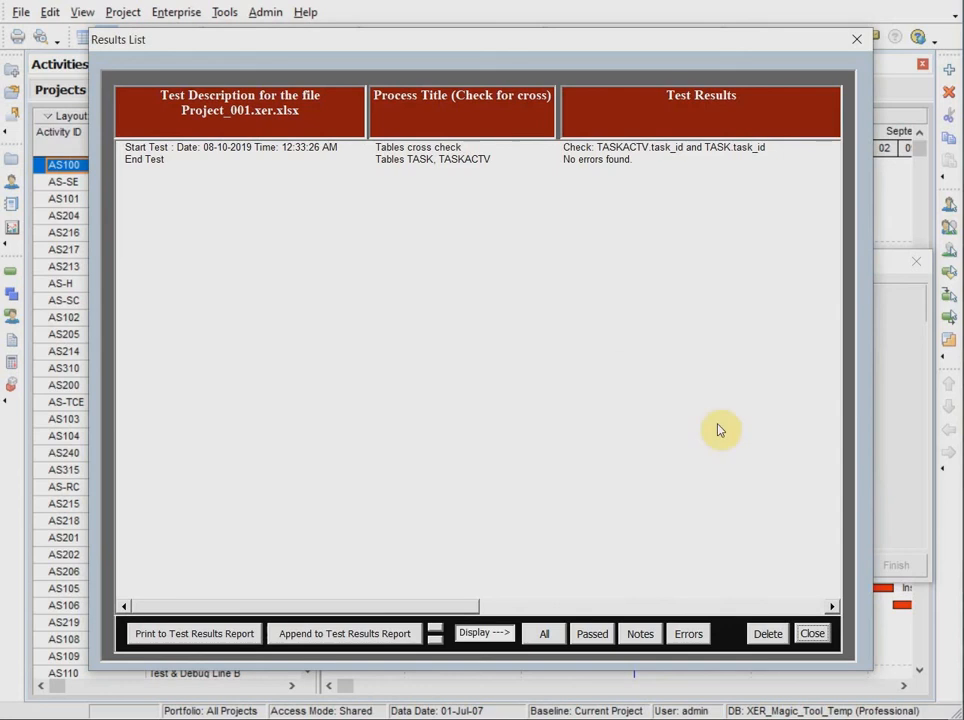
click(688, 633)
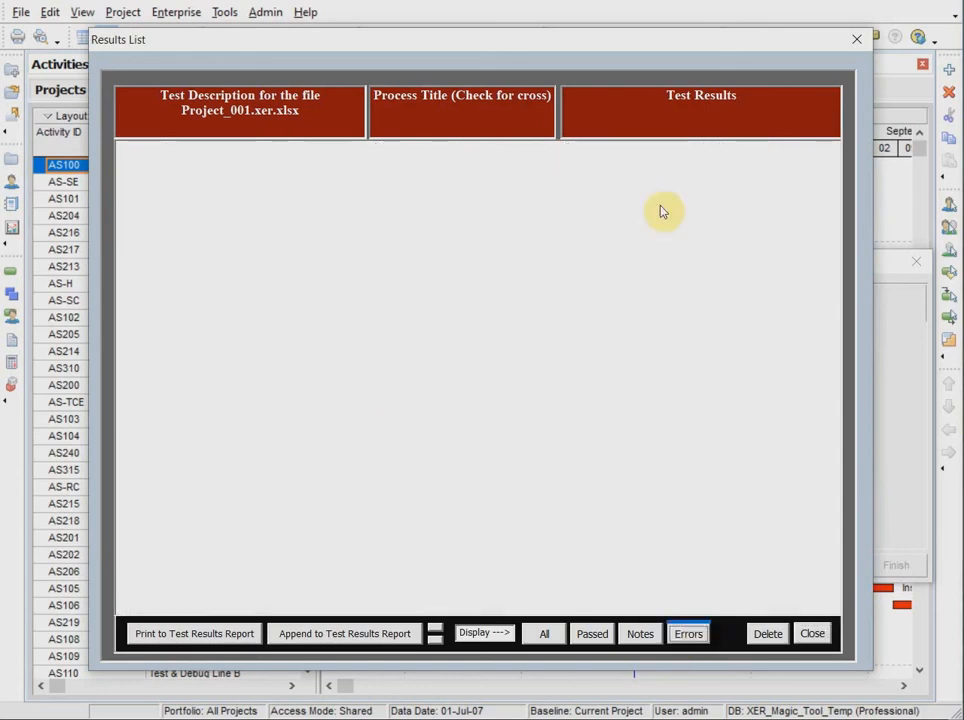
click(810, 634)
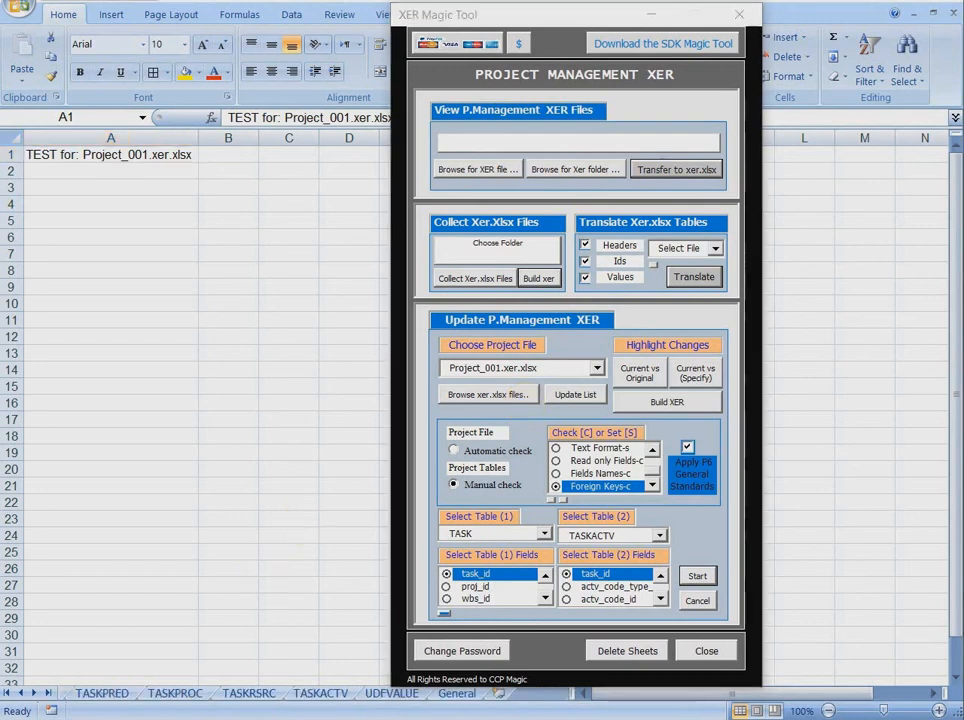
On the TASKACTV sheet, change the task_id in cell A6 to 39046
click(313, 693)
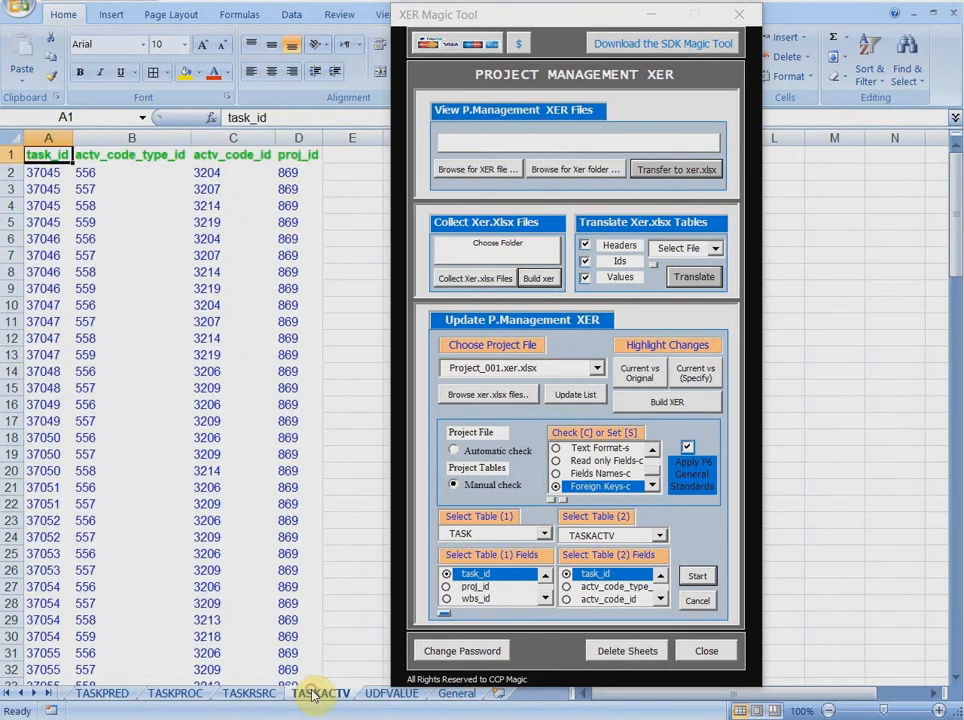
click(36, 242)
double_click(36, 240)
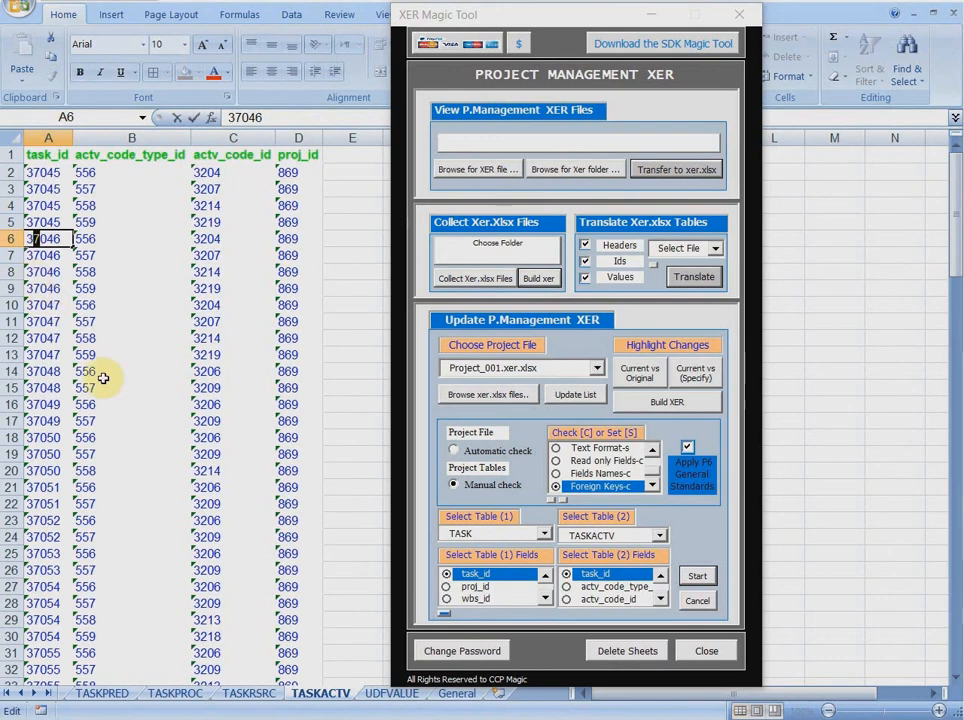
text(9)
click(43, 256)
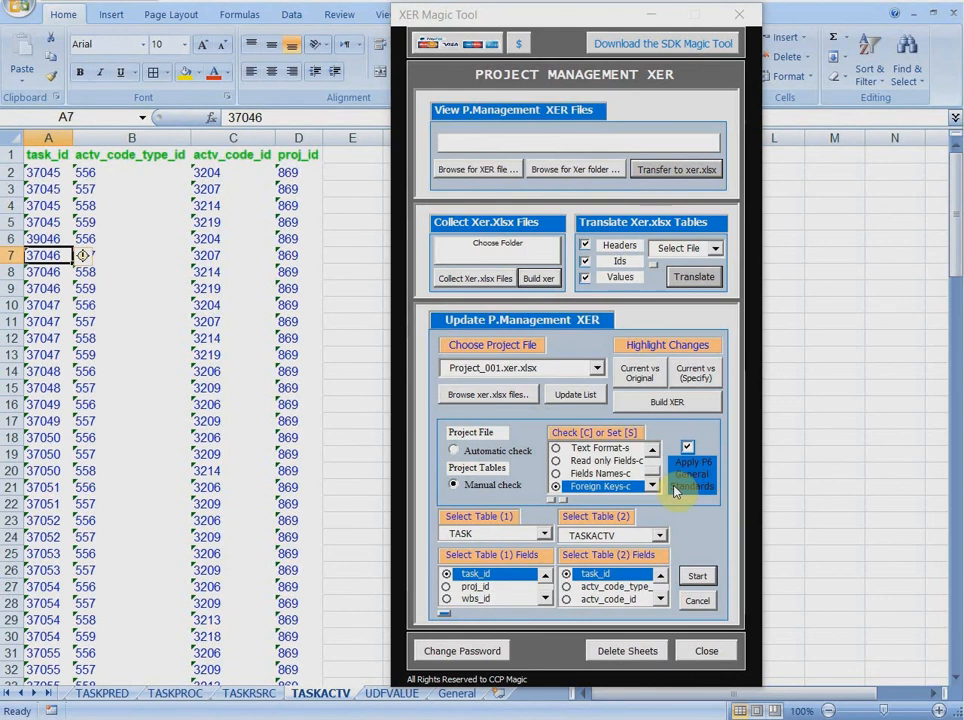
Rerun the foreign key check on the edited TASKACTV table and display only the errors
click(697, 578)
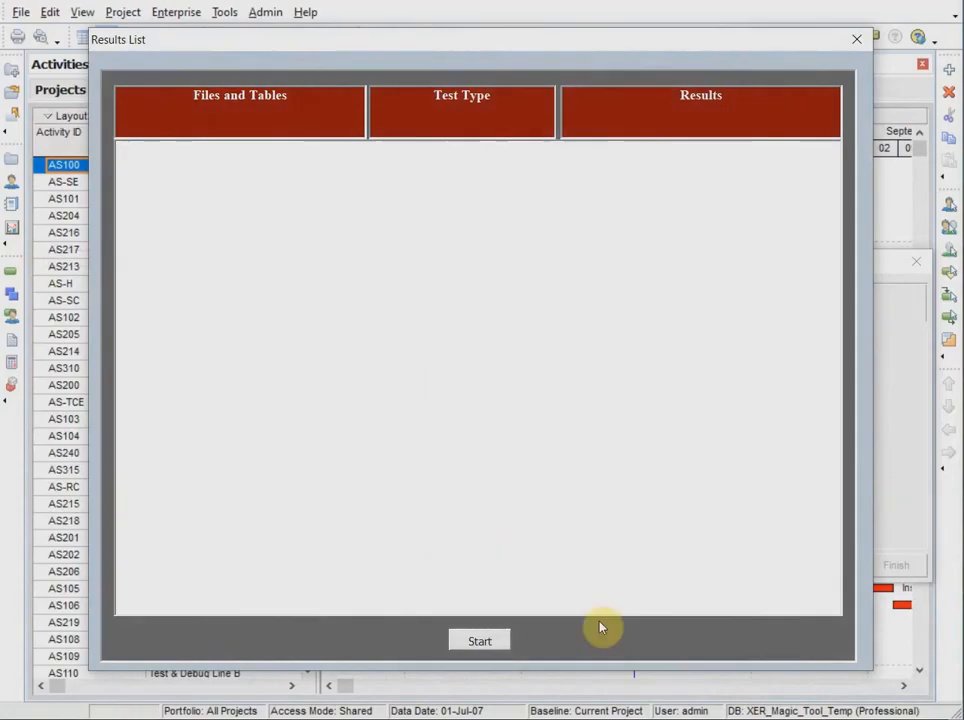
click(479, 640)
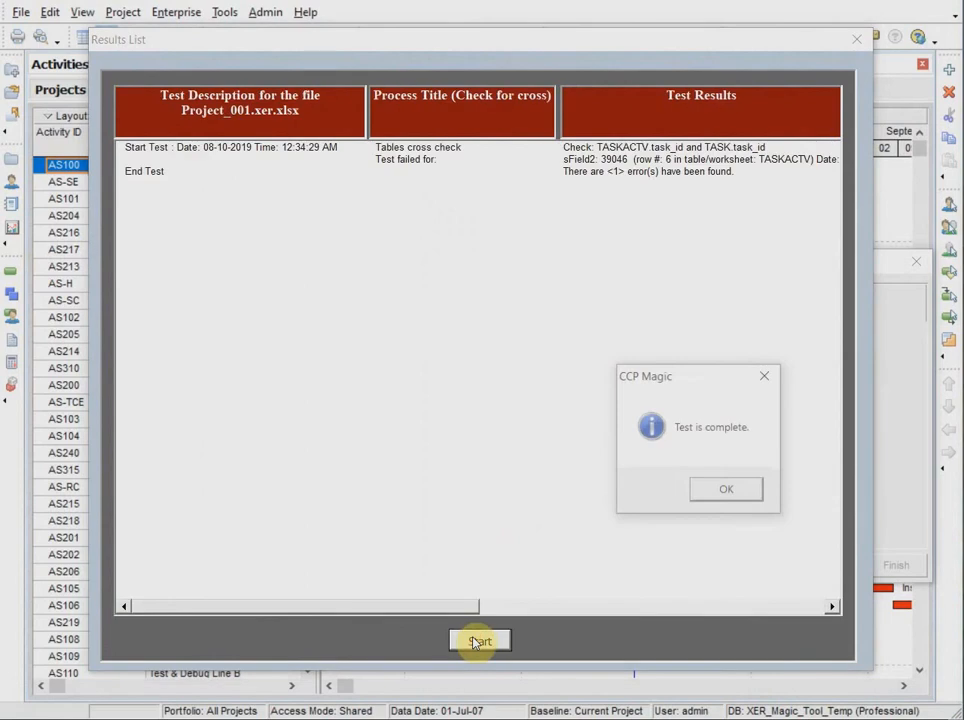
click(727, 497)
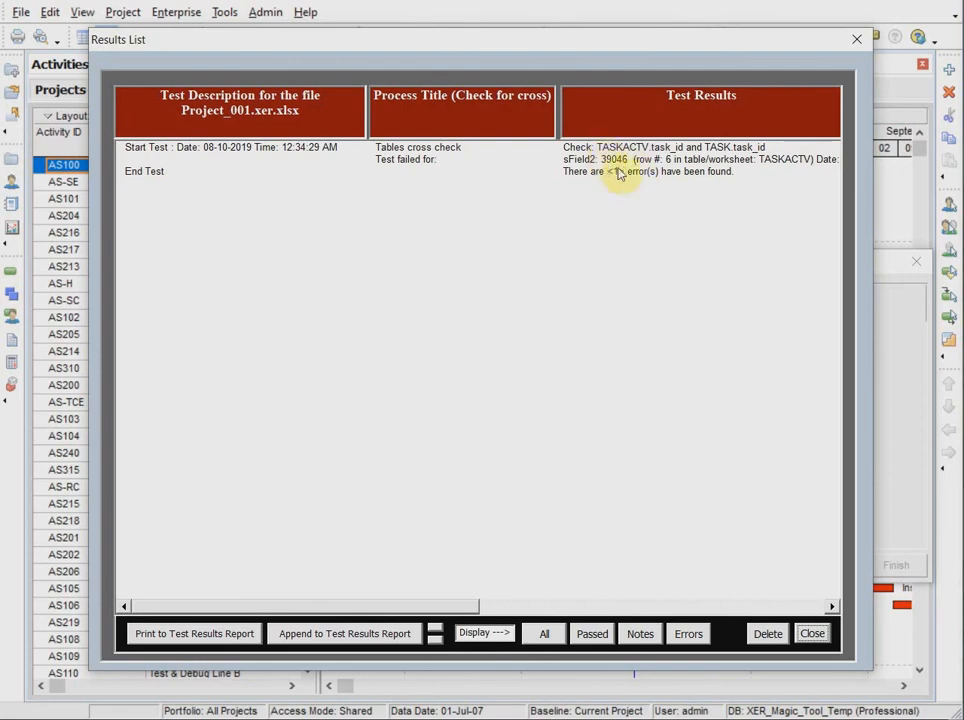
click(688, 633)
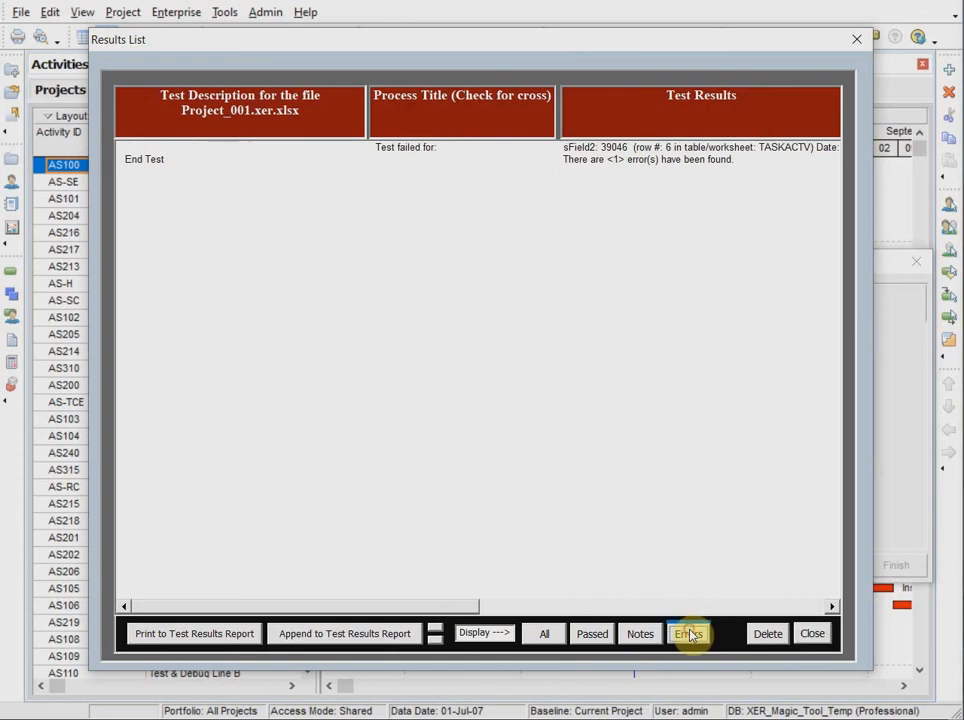
Print the filtered errors to the Test Results Report, close the results list, and move the tool window aside to uncover the report
click(190, 635)
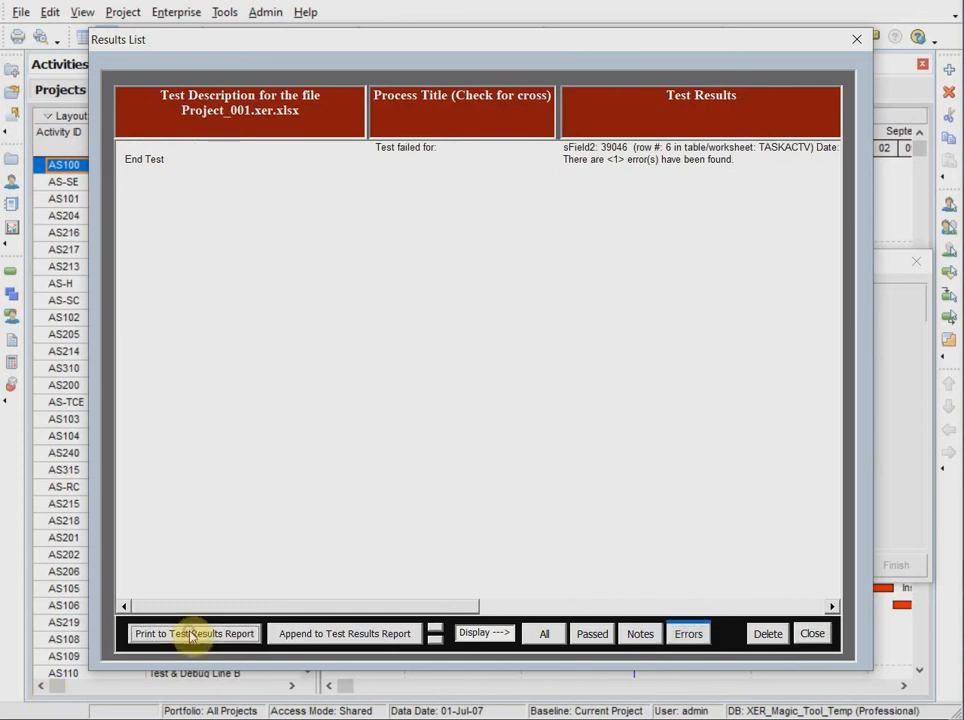
click(810, 633)
drag(546, 15, 645, 15)
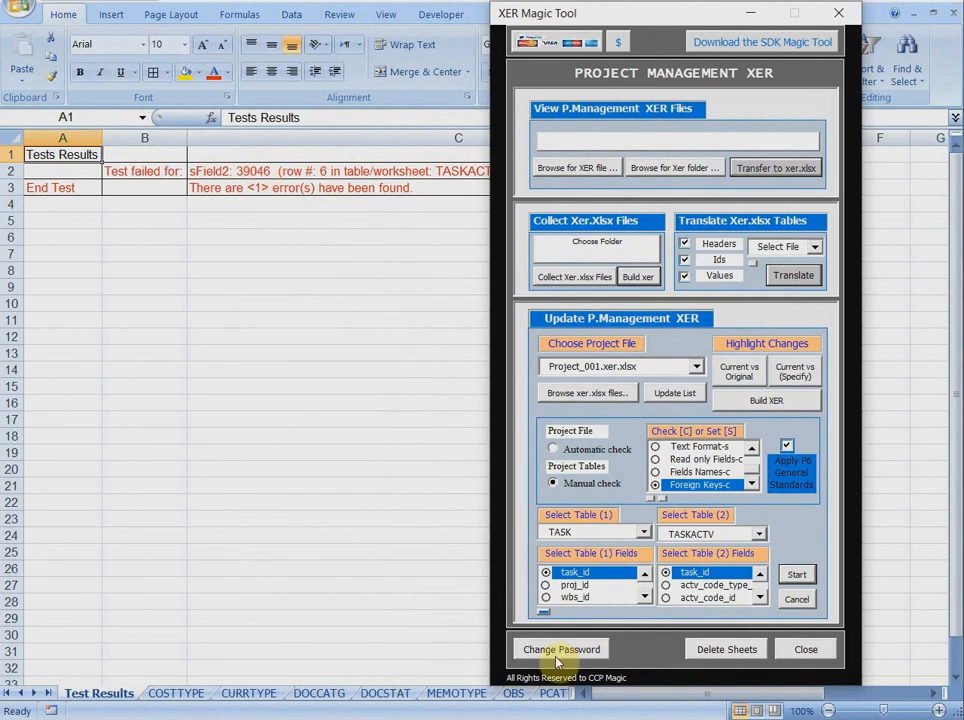
click(557, 718)
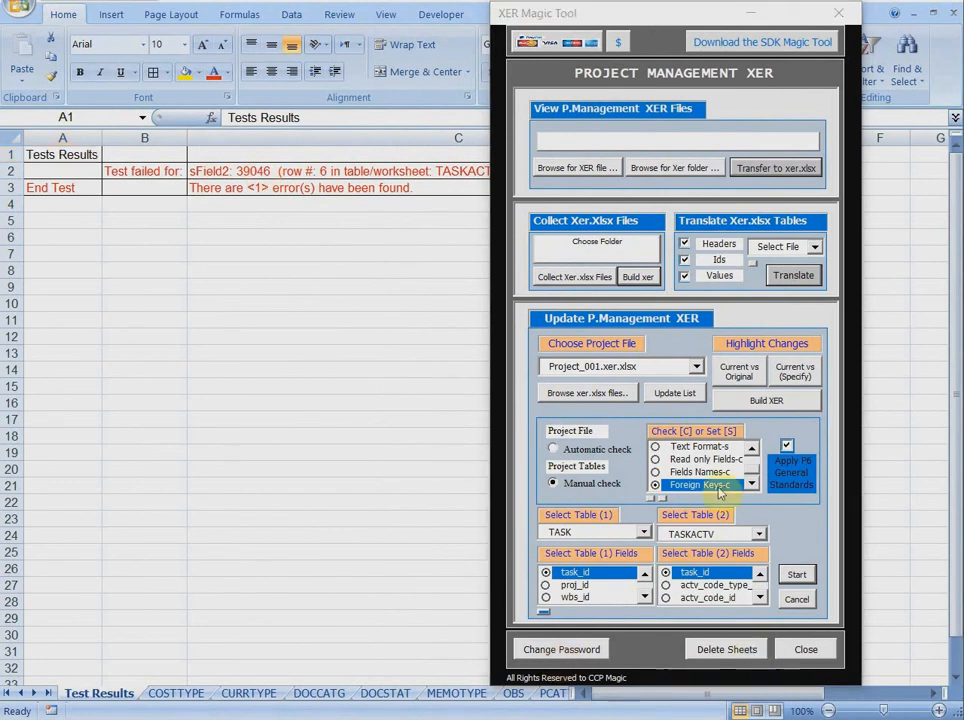